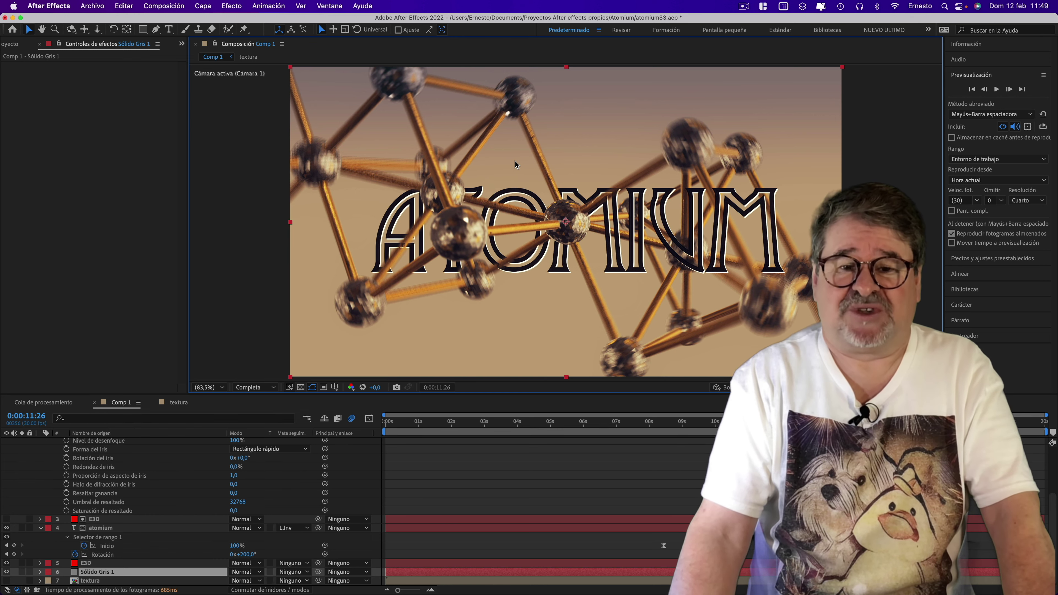
Open Mission Control to switch to QuickTime Player and watch the rendered video full screen
key(ctrl+Up)
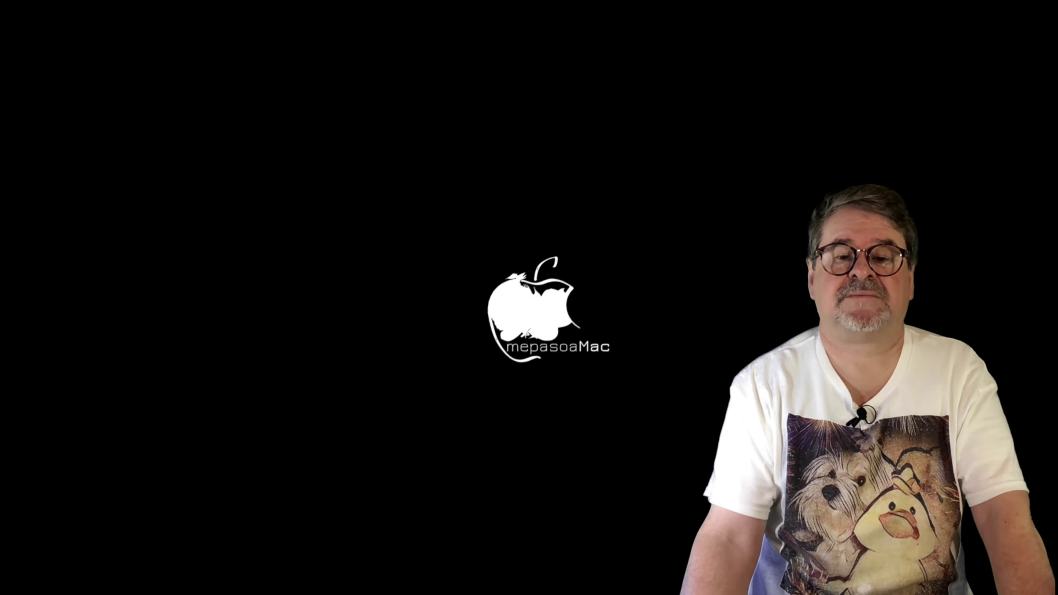
Bring the After Effects atomium33 project window back to the front via Mission Control
key(ctrl+Up)
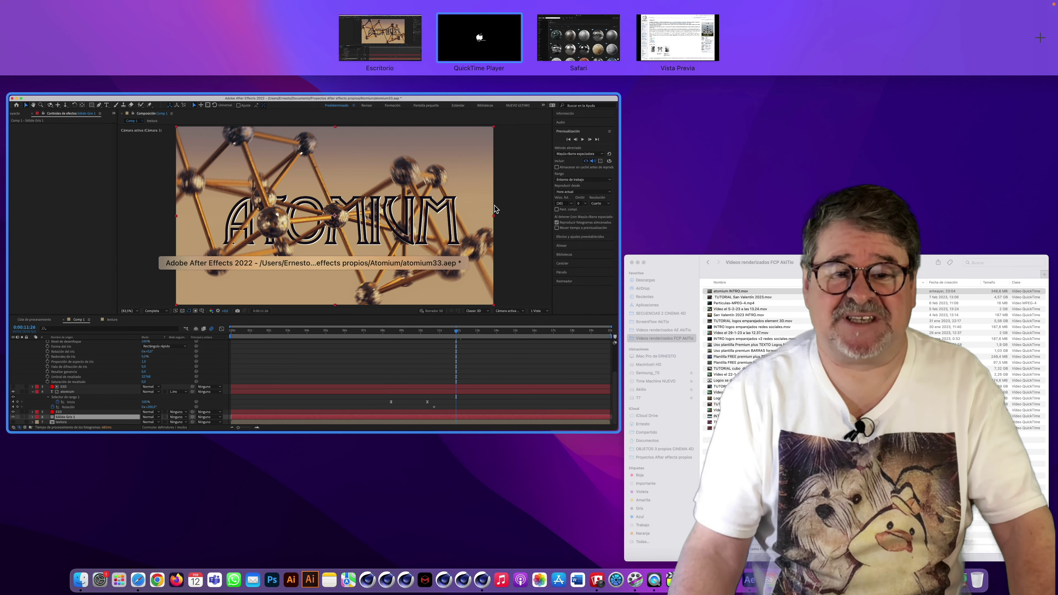
click(496, 209)
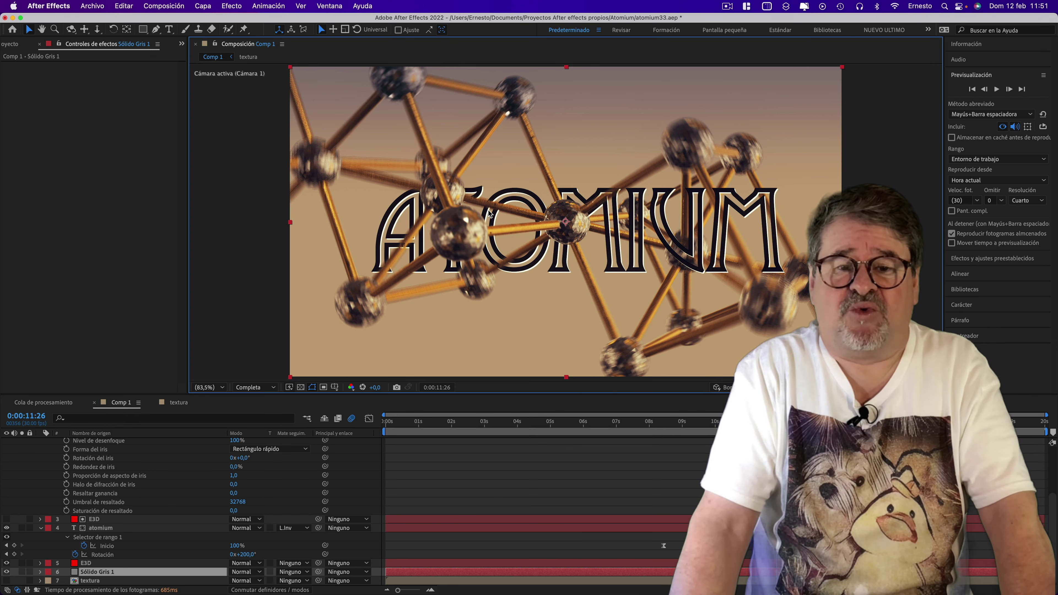
Start a new empty project without saving changes to atomium33.aep
click(99, 7)
mouse_move(96, 21)
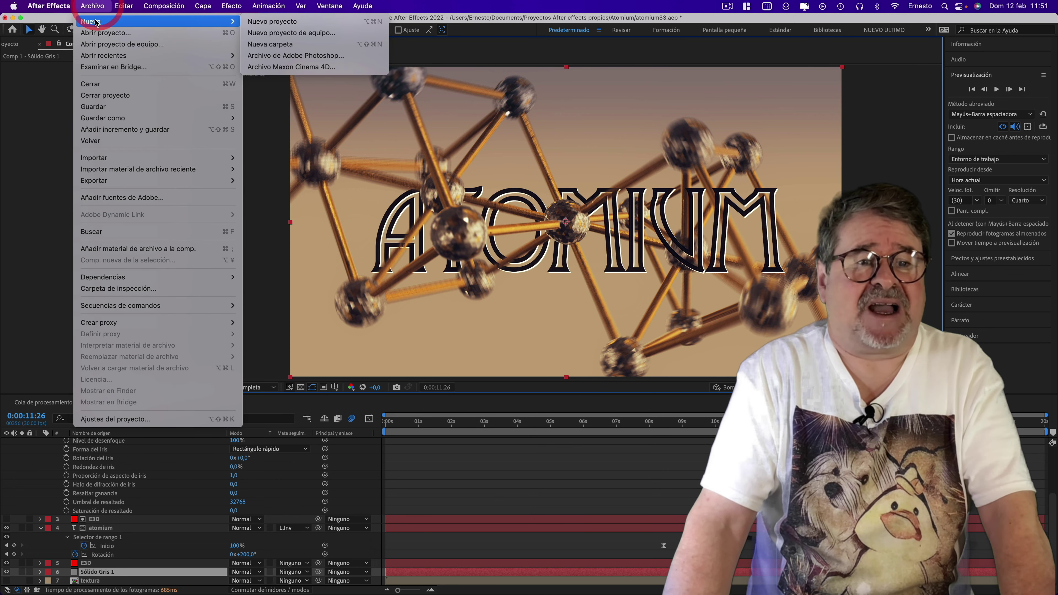
click(270, 21)
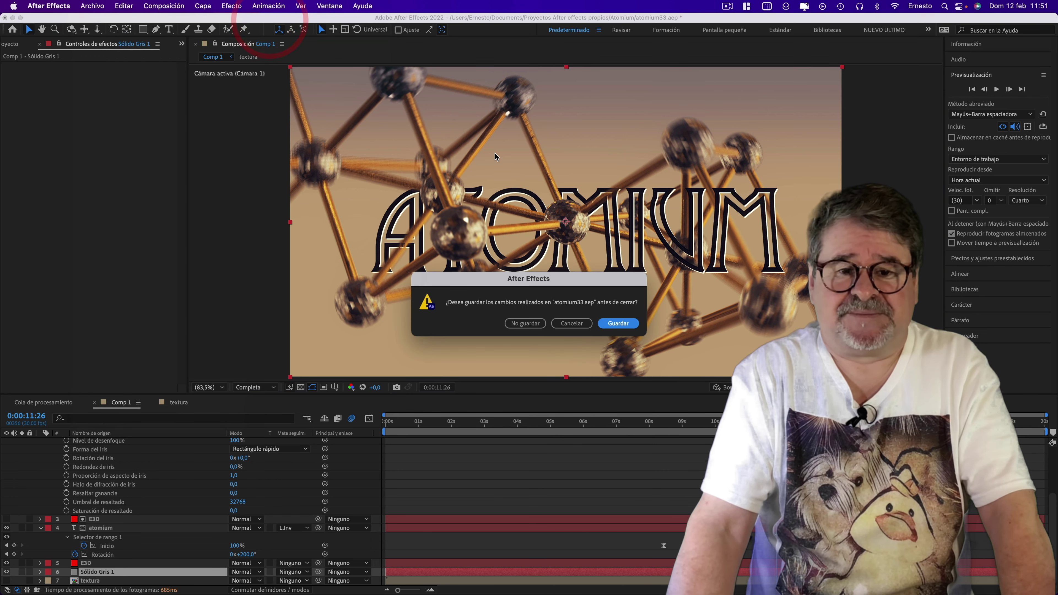
click(524, 324)
Create a new composition, Comp 1, sized 2560 × 1440
click(494, 220)
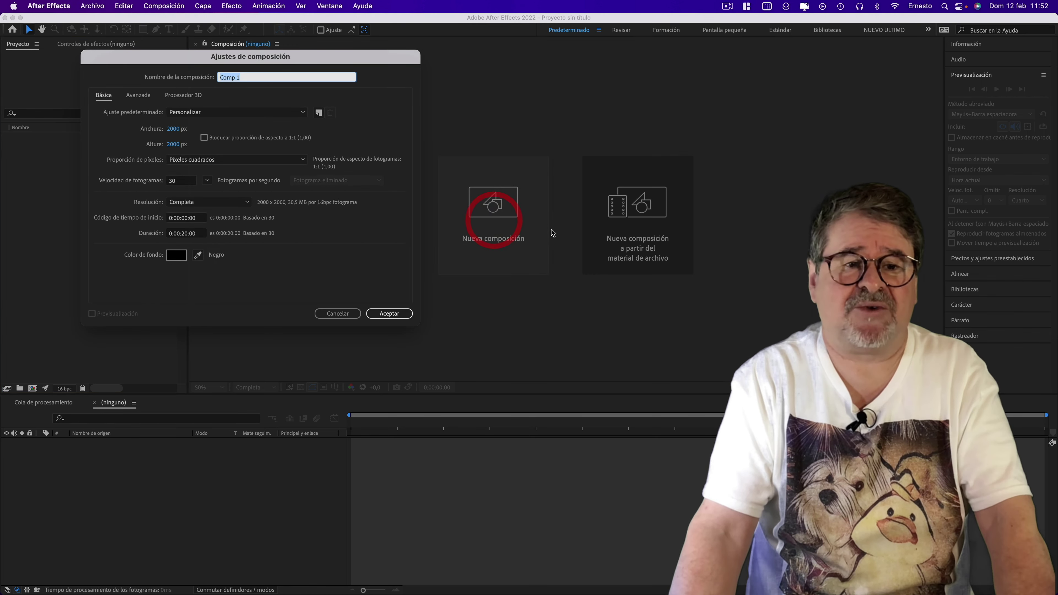
click(173, 129)
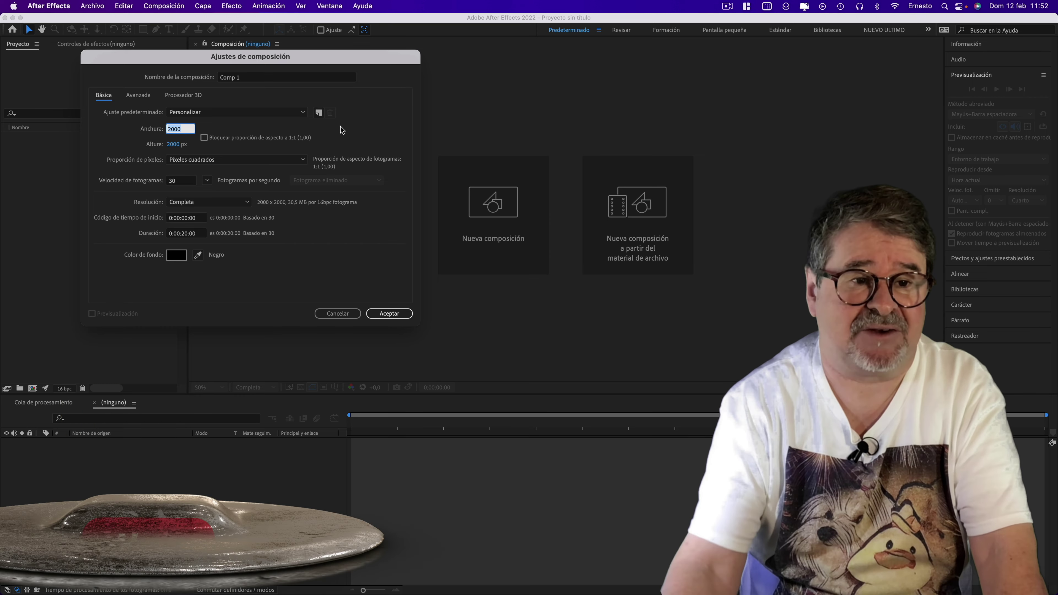
text(256)
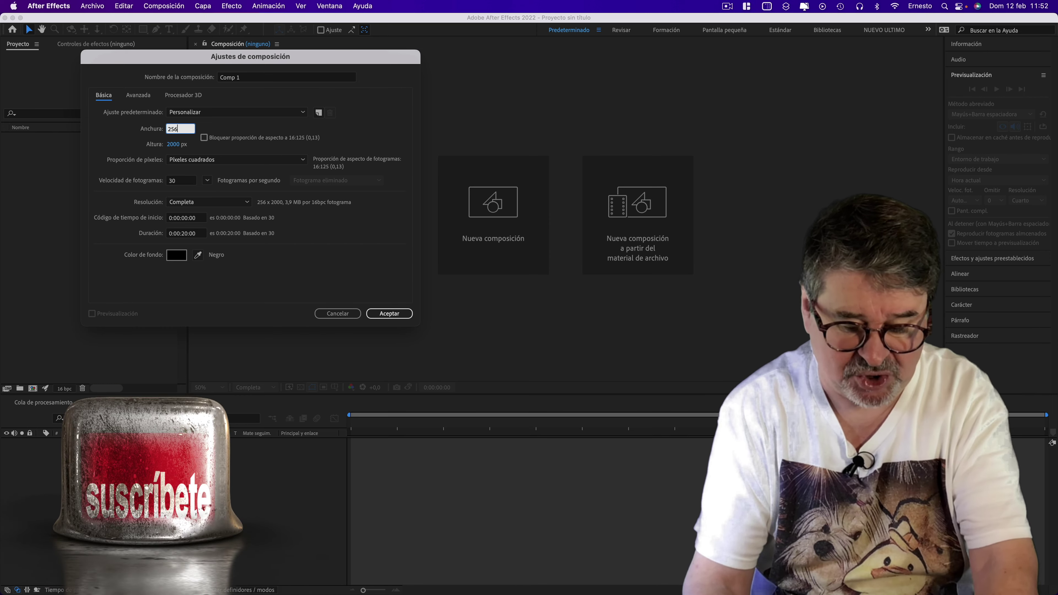
text(0)
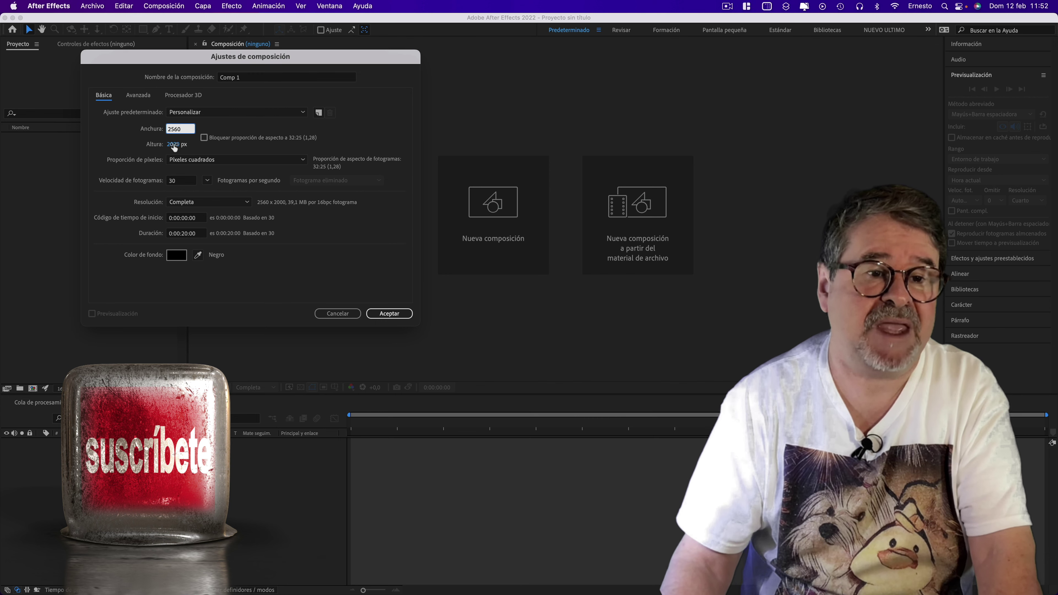
click(173, 145)
text(1440)
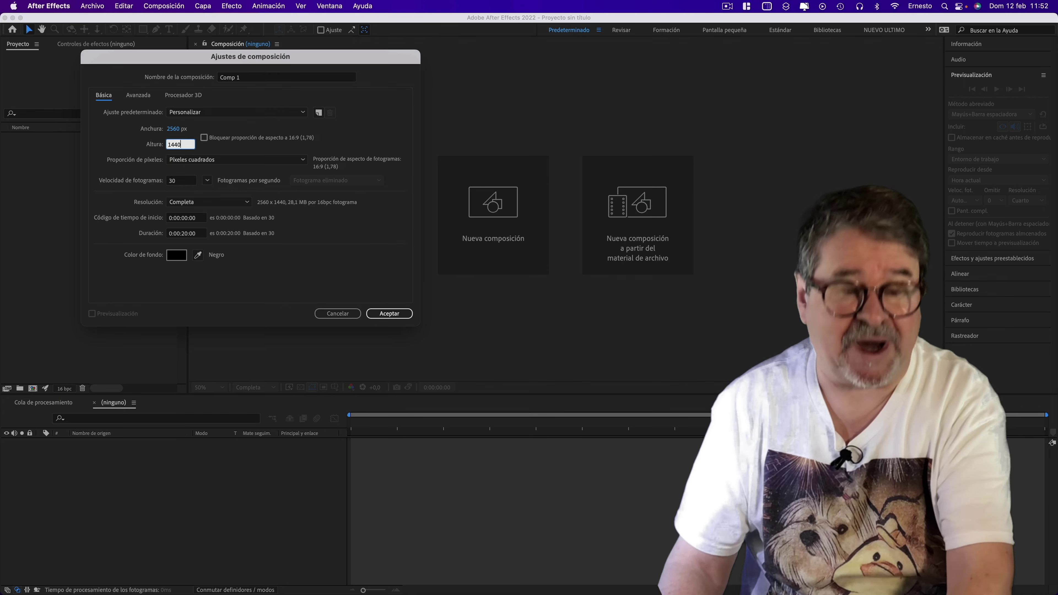
click(329, 129)
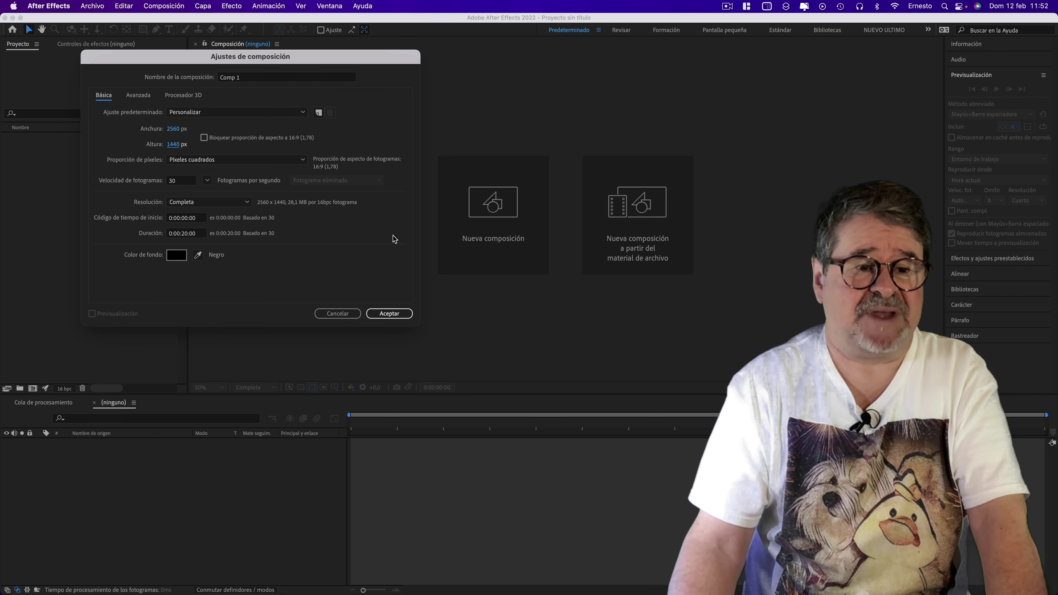
click(391, 316)
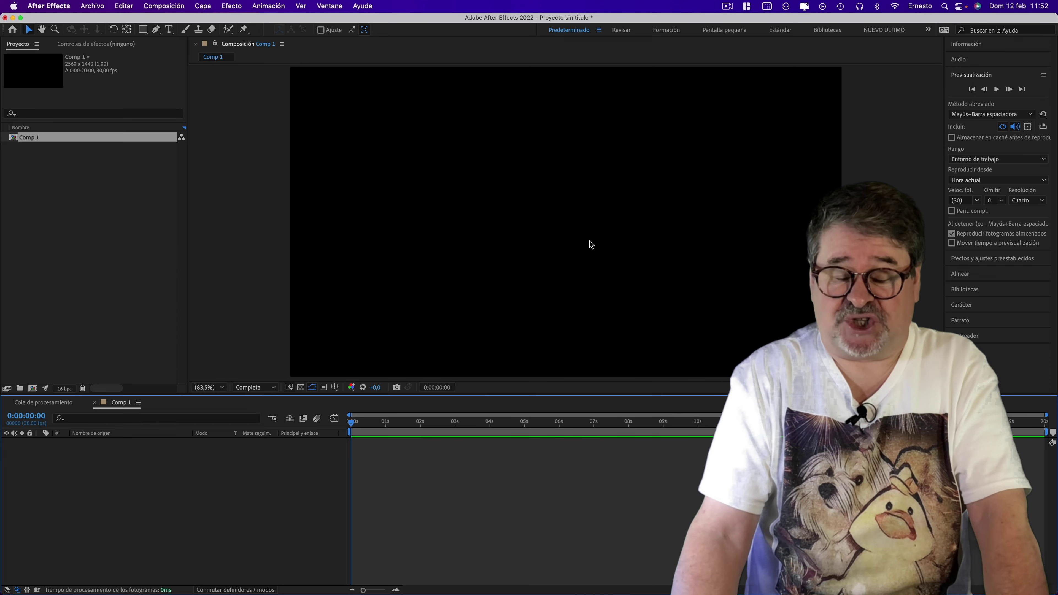
Add a full-frame solid named E3D coloured pure red (FF0000)
click(203, 6)
mouse_move(205, 21)
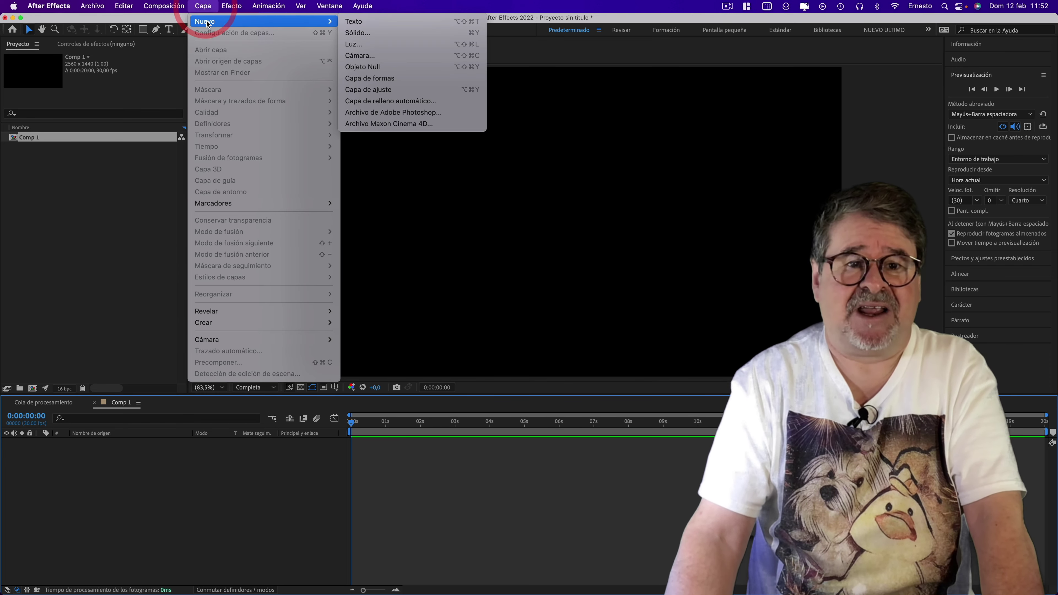
click(357, 34)
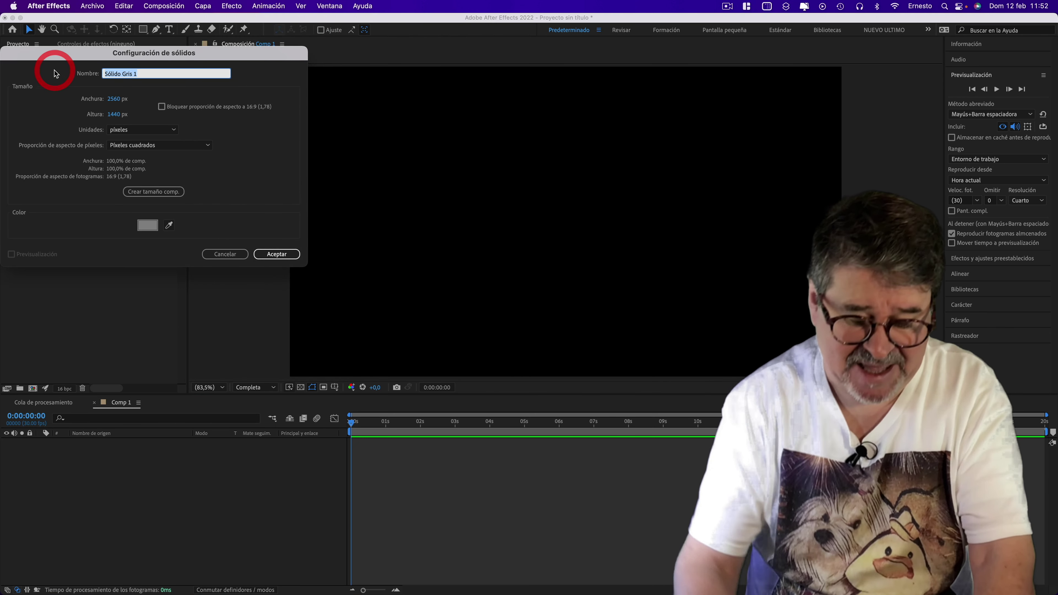
text(E3D)
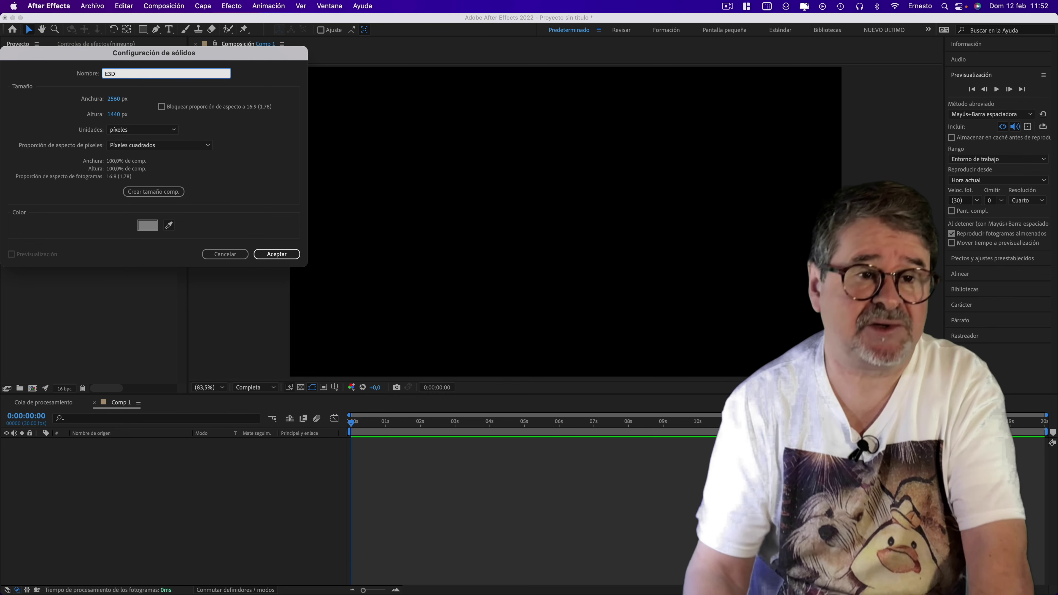
click(147, 225)
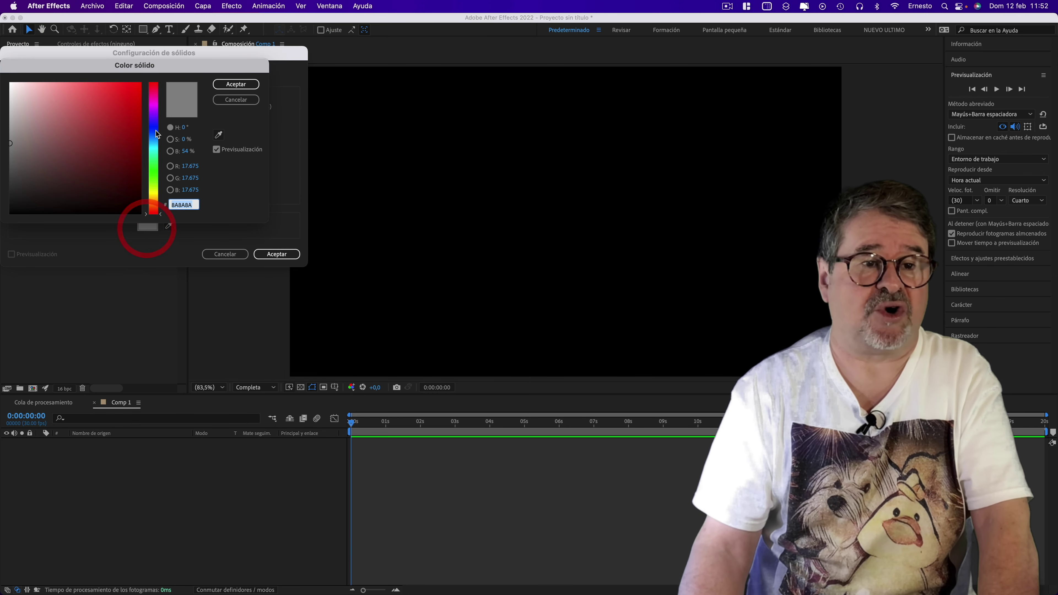
click(141, 83)
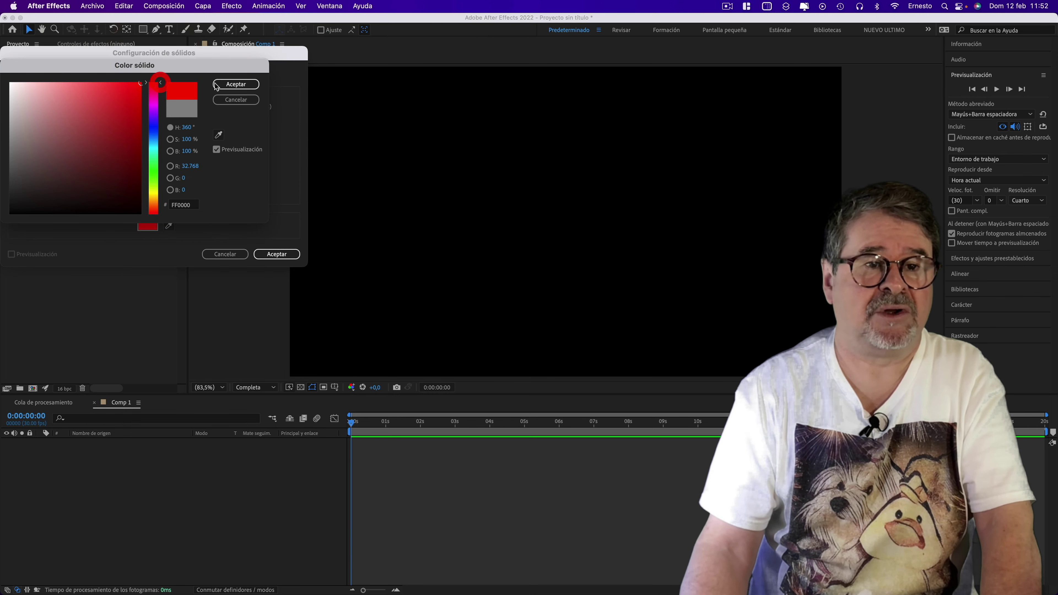
click(236, 84)
click(276, 253)
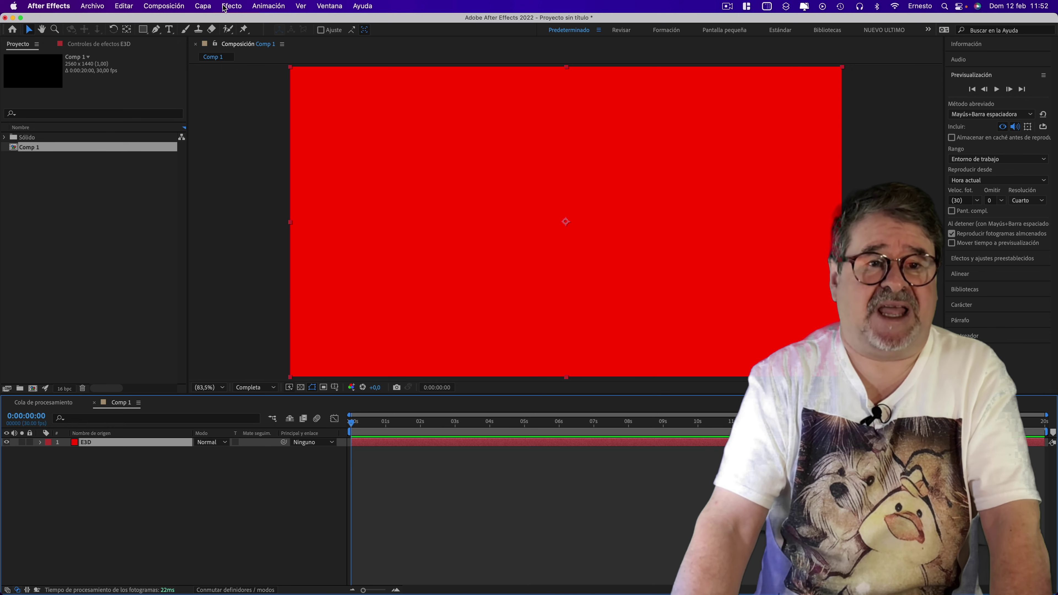
Apply Video Copilot's Element effect to the E3D layer and open its Scene Setup
click(231, 6)
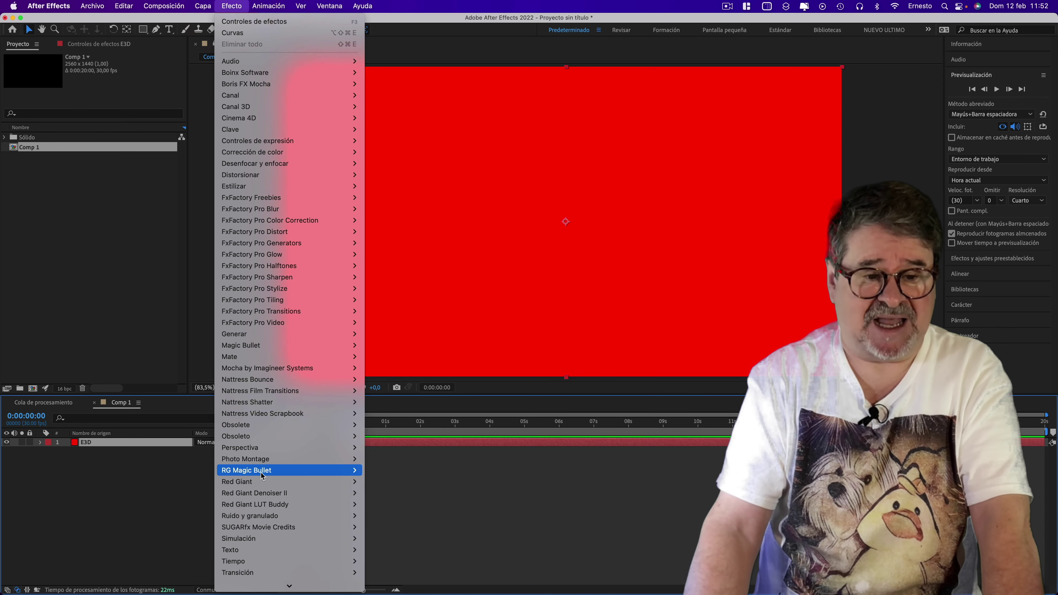
mouse_move(255, 487)
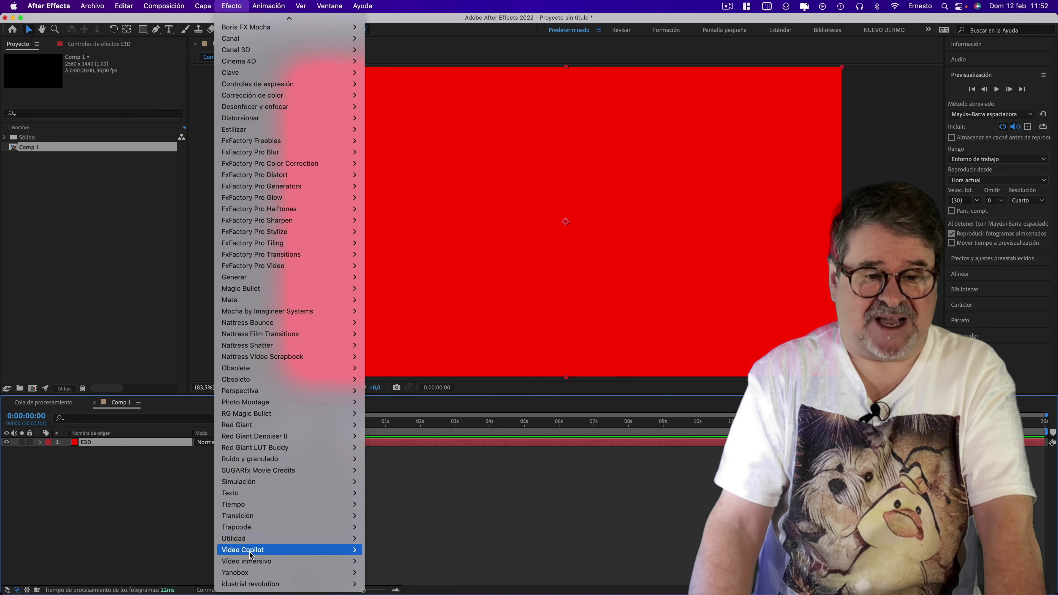
mouse_move(241, 554)
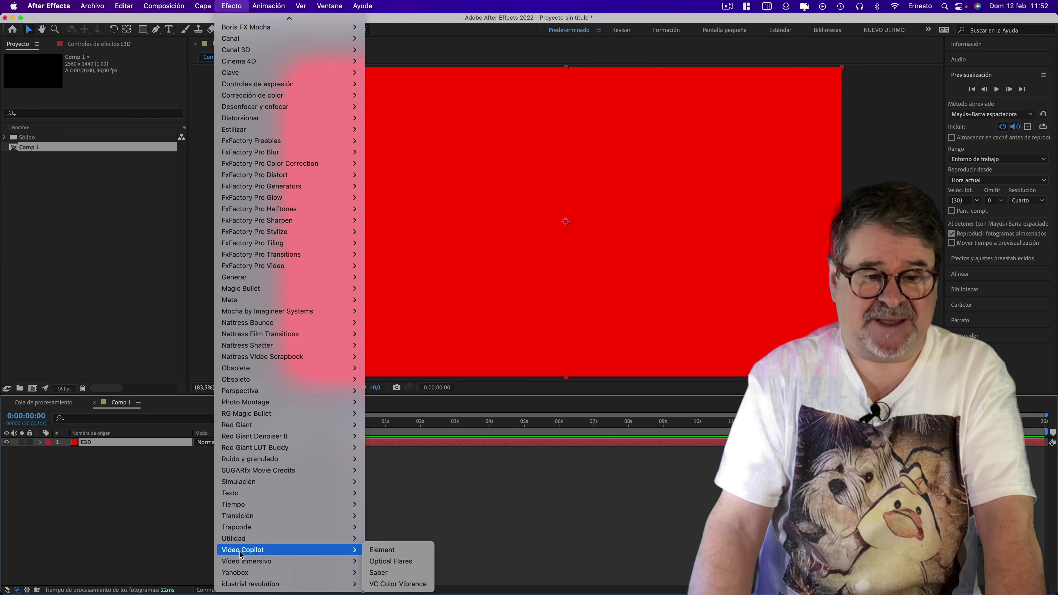
click(386, 554)
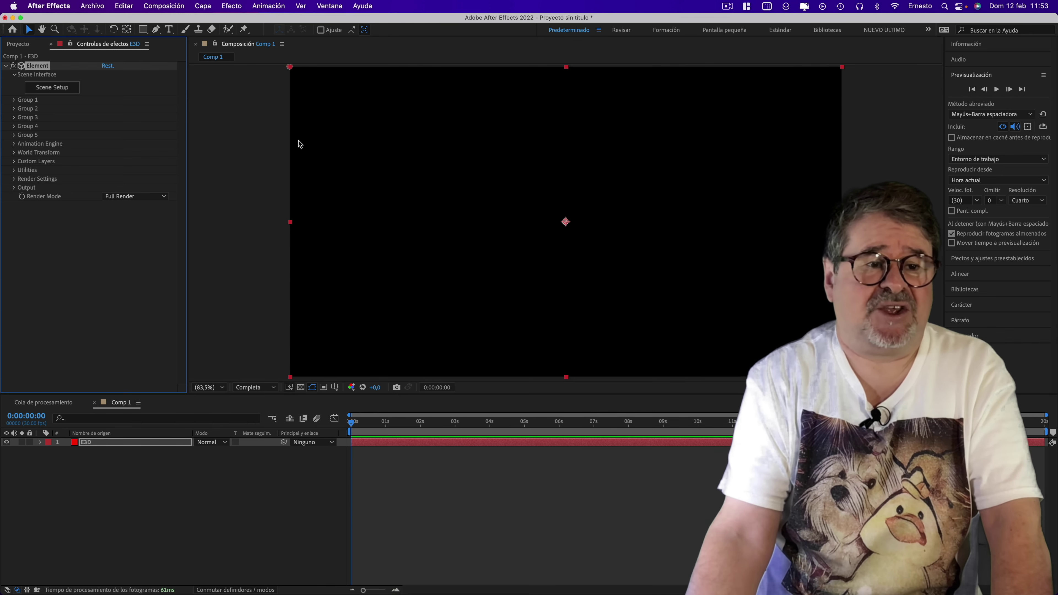
click(49, 90)
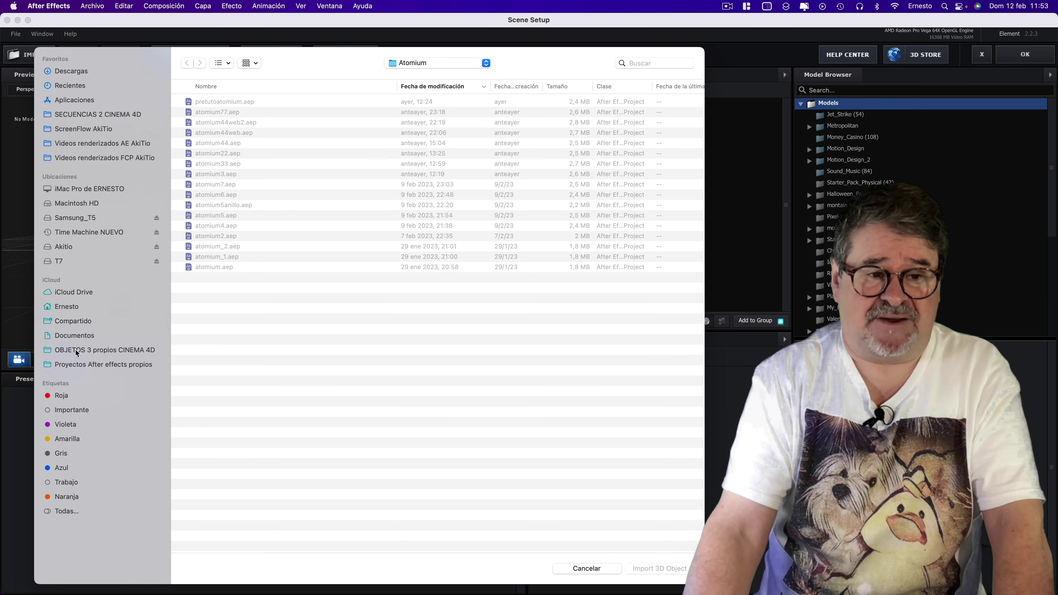
Import ATOMIUM_0005.c4d from the ATOMIUM folder without its animation
click(76, 352)
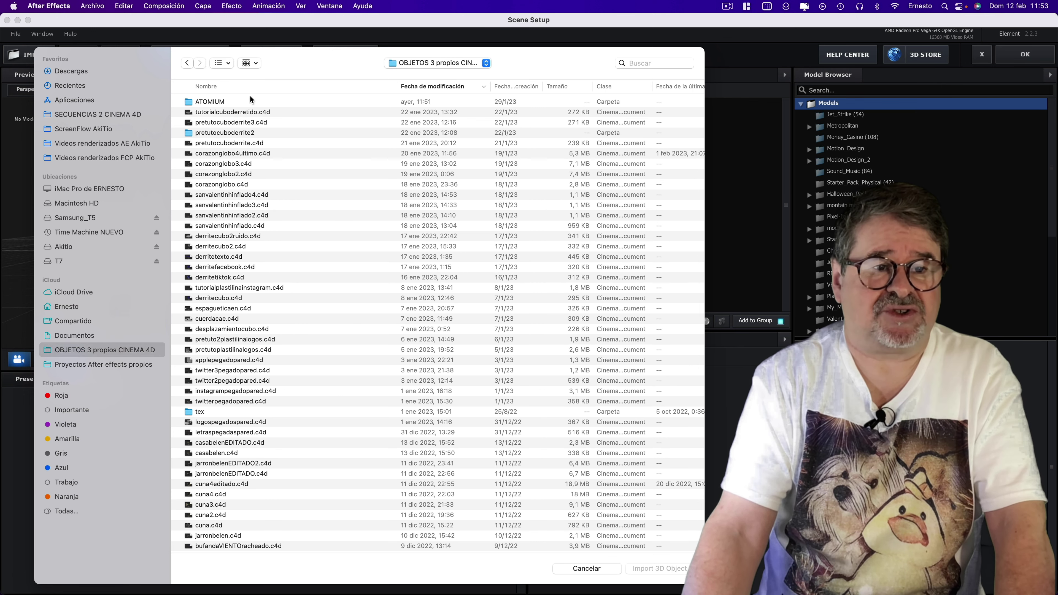
double_click(216, 102)
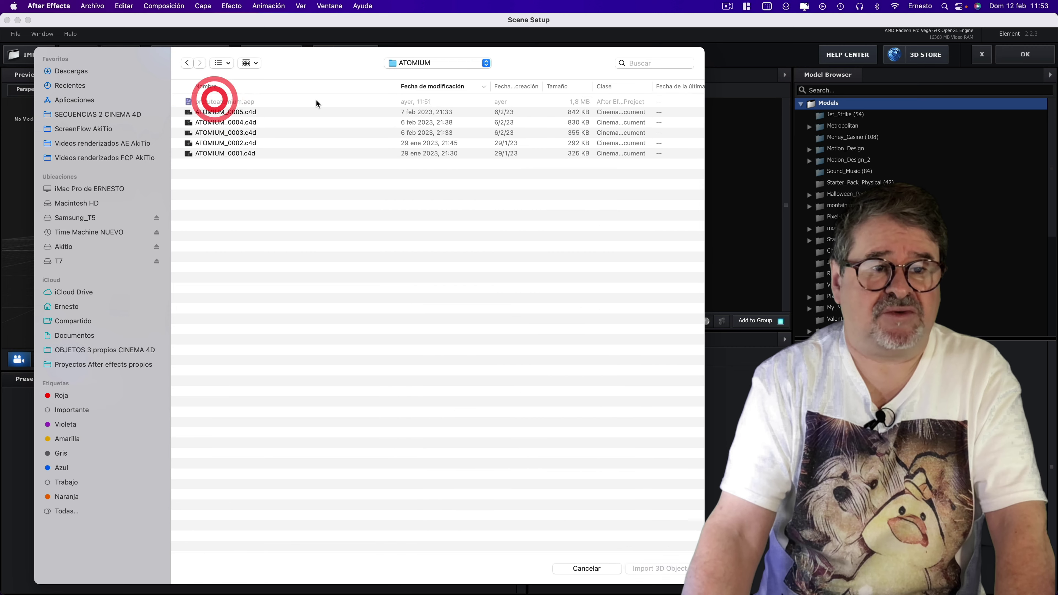
click(245, 112)
click(656, 568)
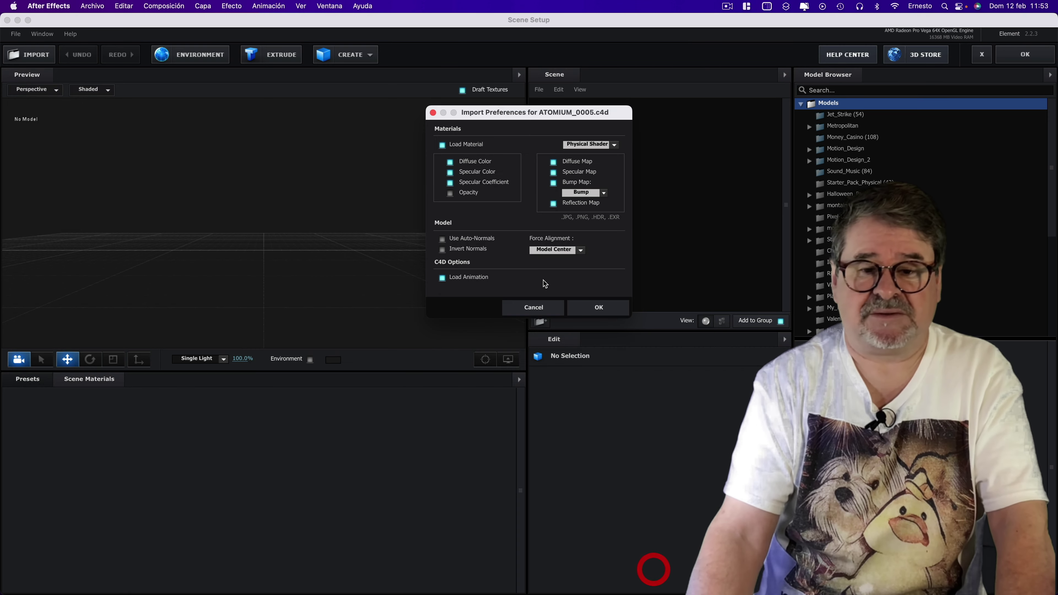
click(442, 278)
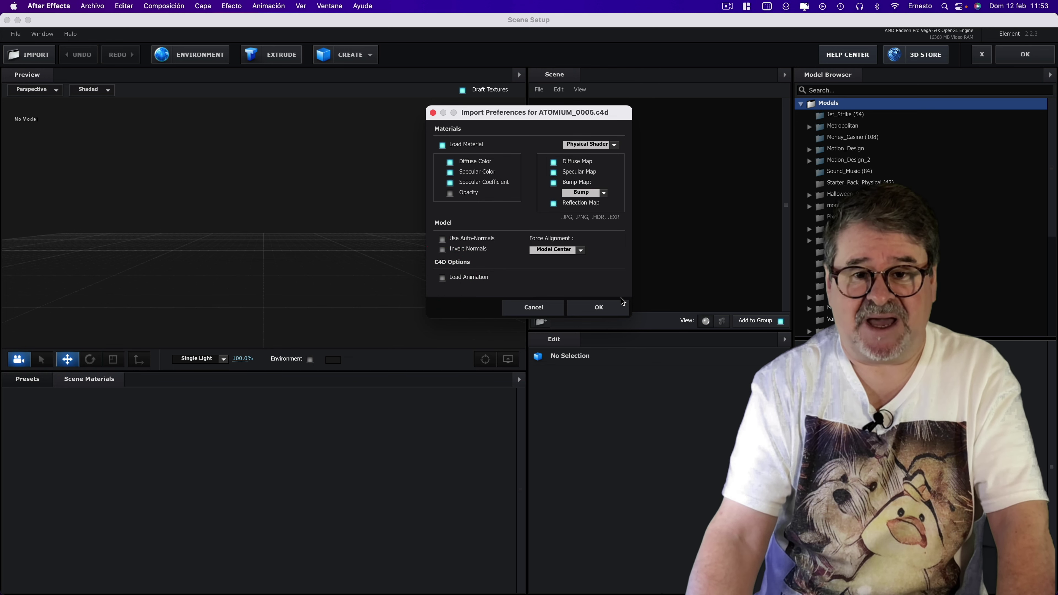
click(604, 304)
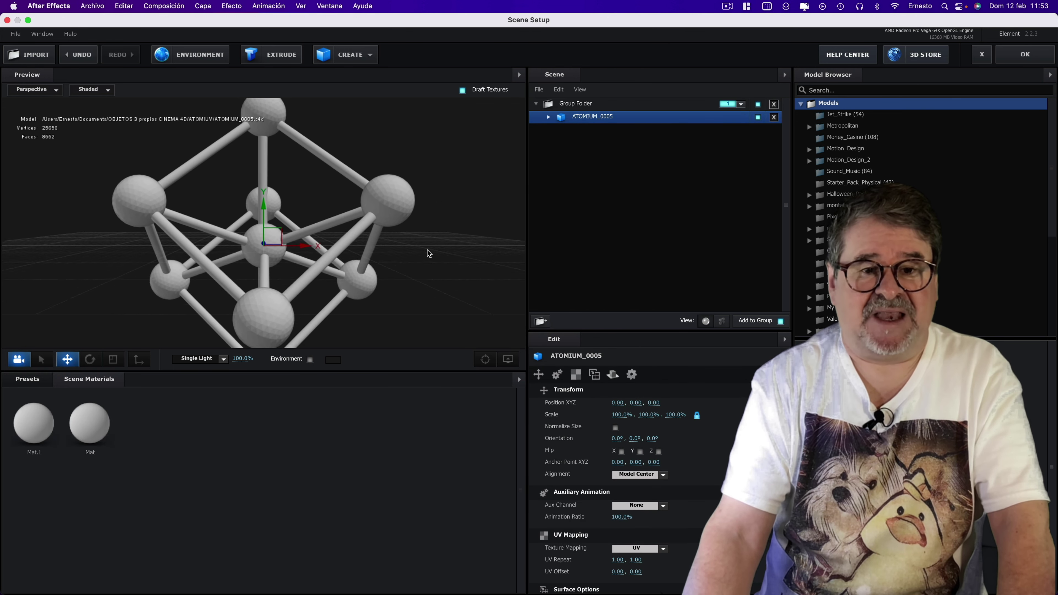
Orbit and zoom the preview to inspect the Atomium model from other angles
scroll(425, 252, up, 3)
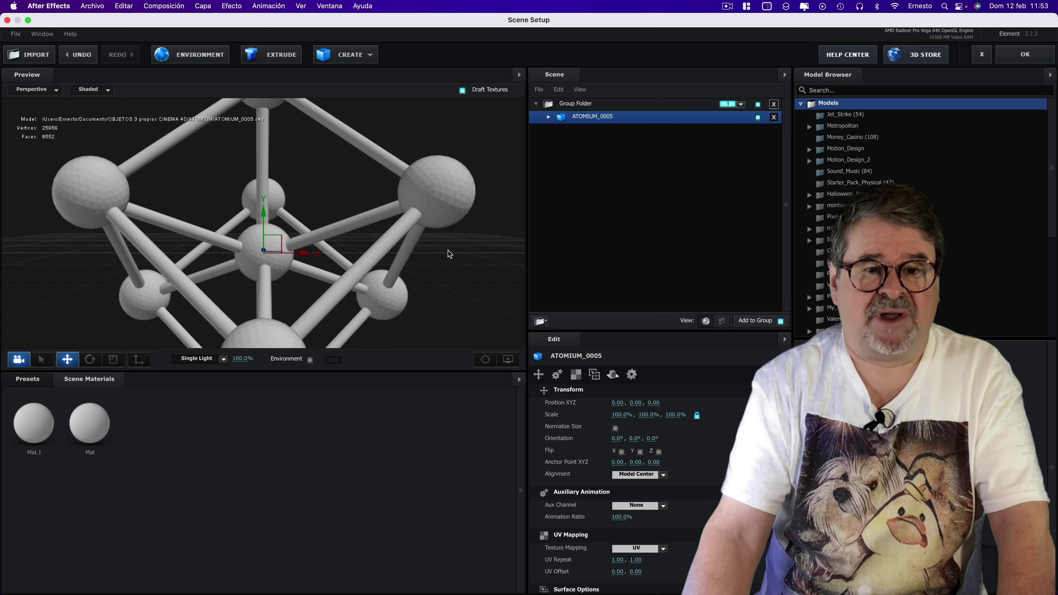
drag(449, 254, 395, 220)
scroll(404, 213, up, 3)
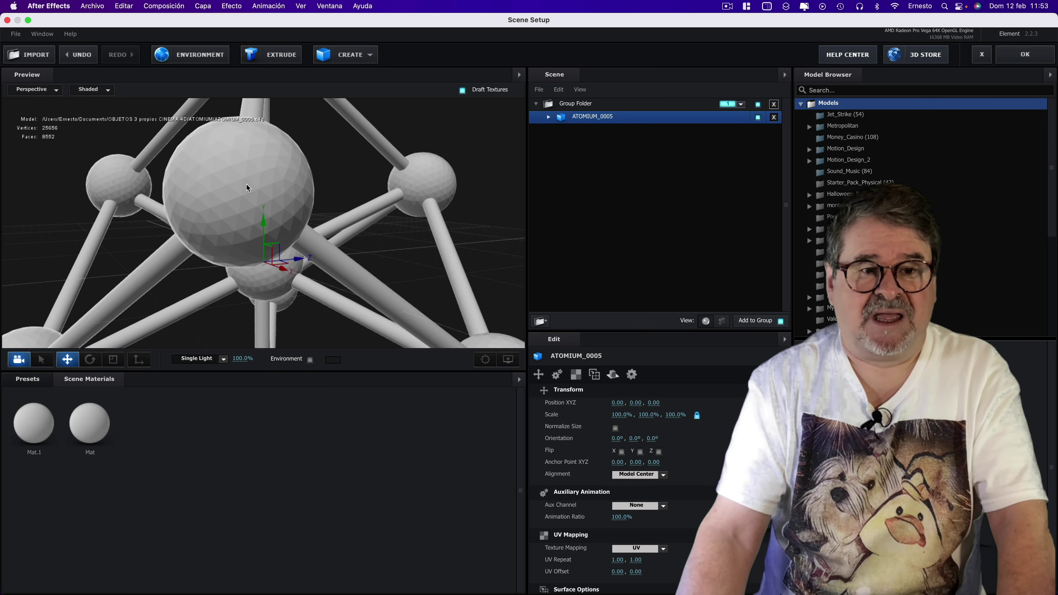
scroll(268, 194, down, 3)
scroll(304, 206, down, 3)
mouse_move(305, 207)
mouse_down()
mouse_move(367, 219)
mouse_move(439, 206)
mouse_up()
Expand ATOMIUM_0005 and list its individual Esfera and Cubo meshes
click(549, 117)
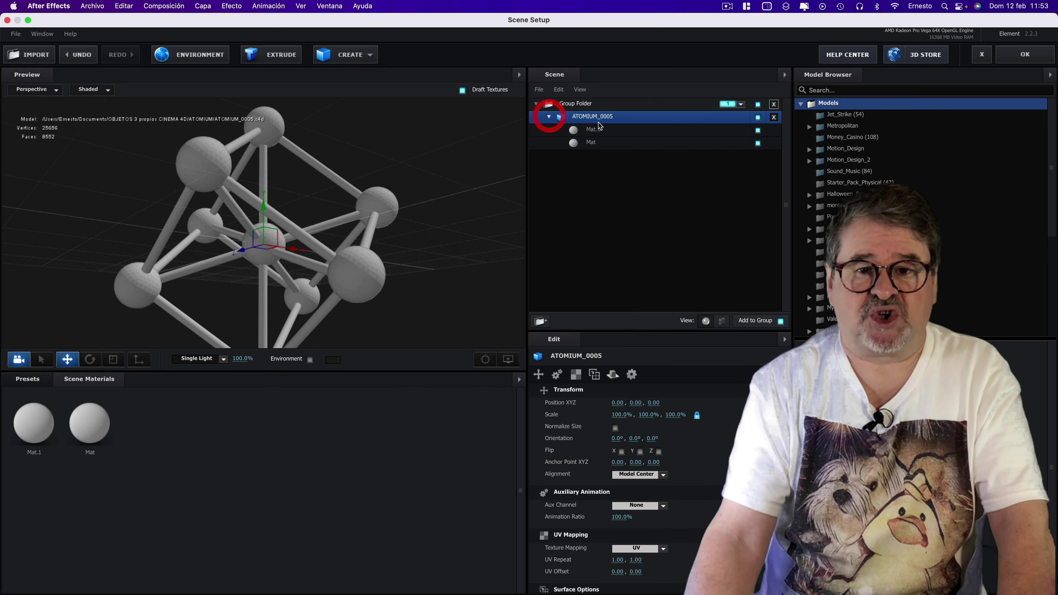
click(722, 321)
scroll(586, 245, down, 5)
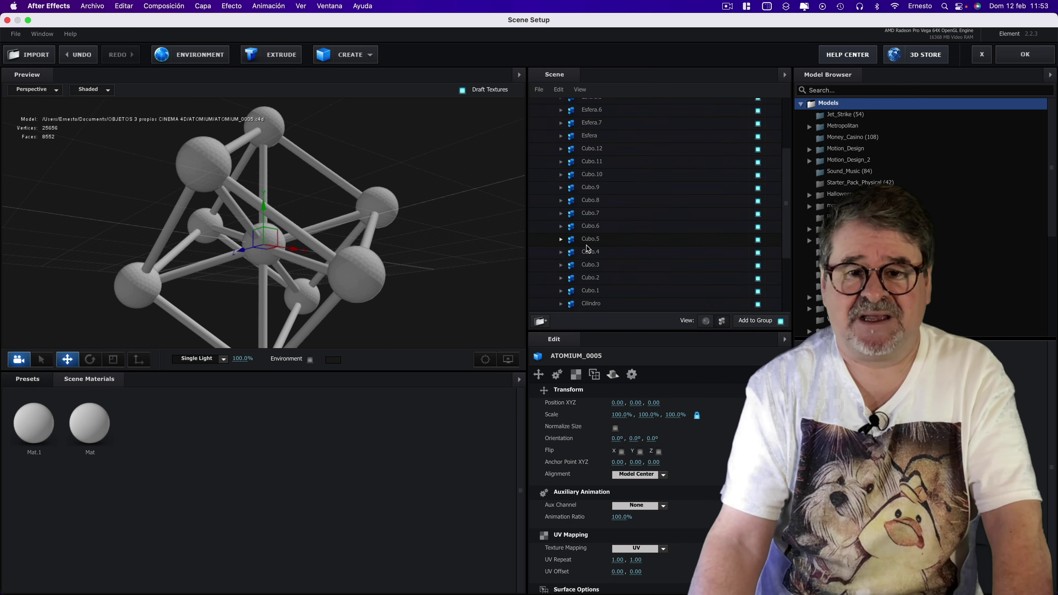
scroll(586, 245, up, 3)
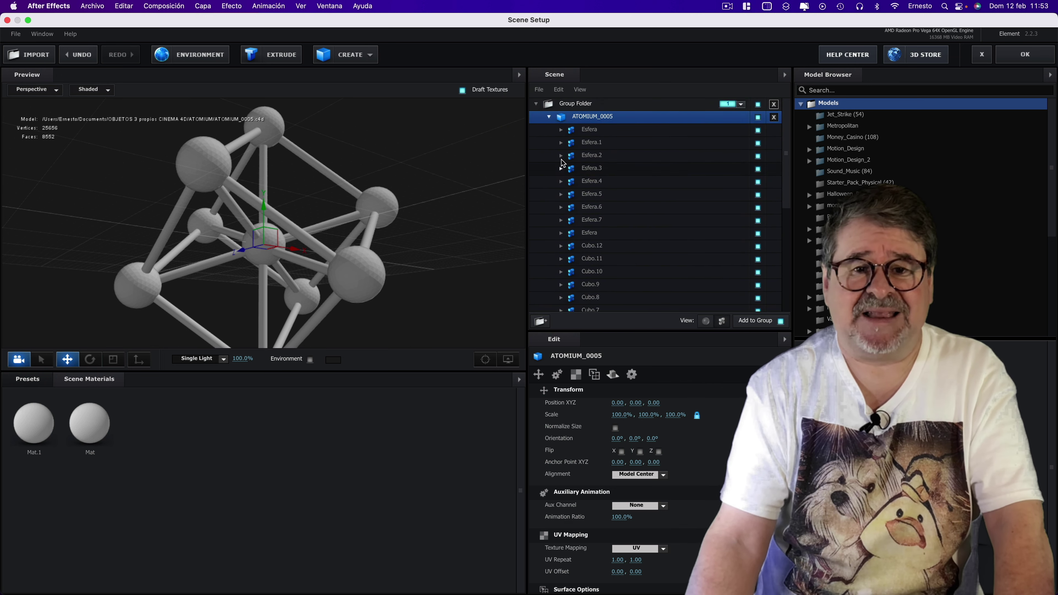
mouse_move(424, 209)
mouse_down()
mouse_move(474, 245)
mouse_move(367, 209)
mouse_up()
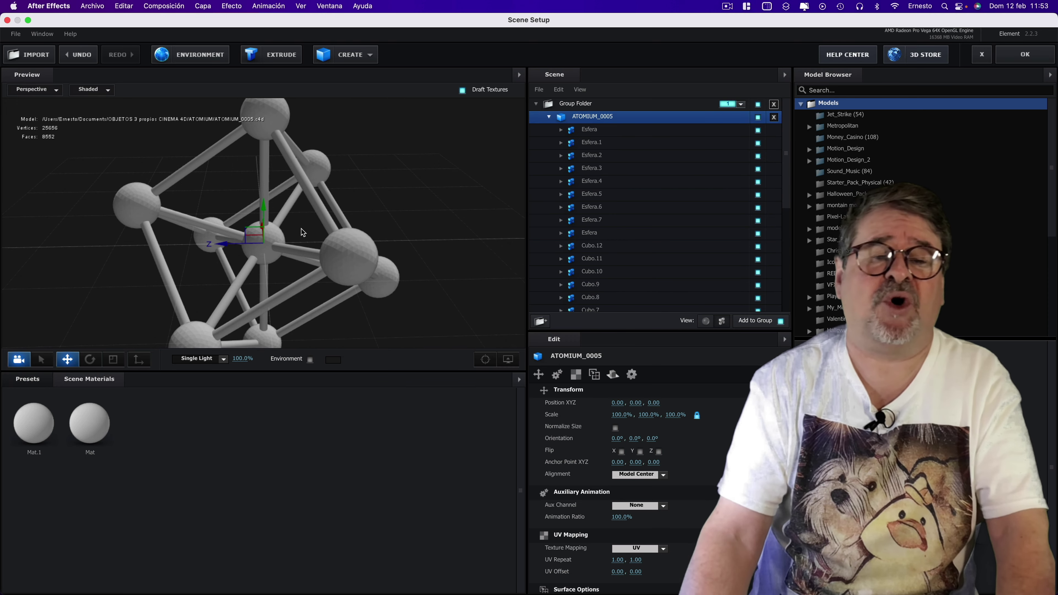
mouse_move(357, 186)
mouse_down()
mouse_move(161, 188)
mouse_move(429, 183)
mouse_move(367, 176)
mouse_up()
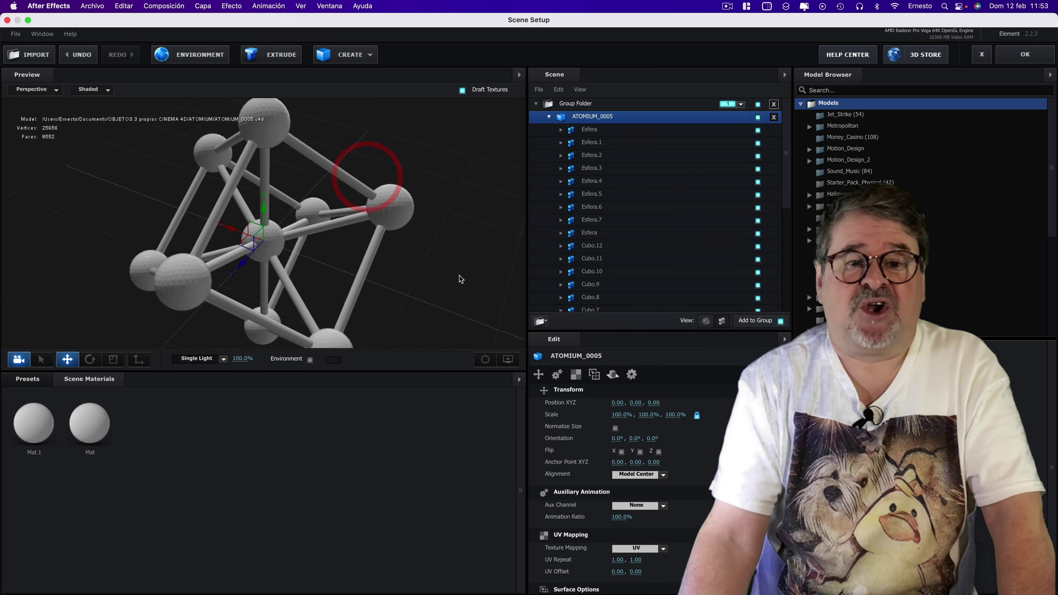
In Cinema 4D's ATOMIUM_0005 scene, select several Esfera spheres and Cubo struts to locate them
mouse_move(979, 587)
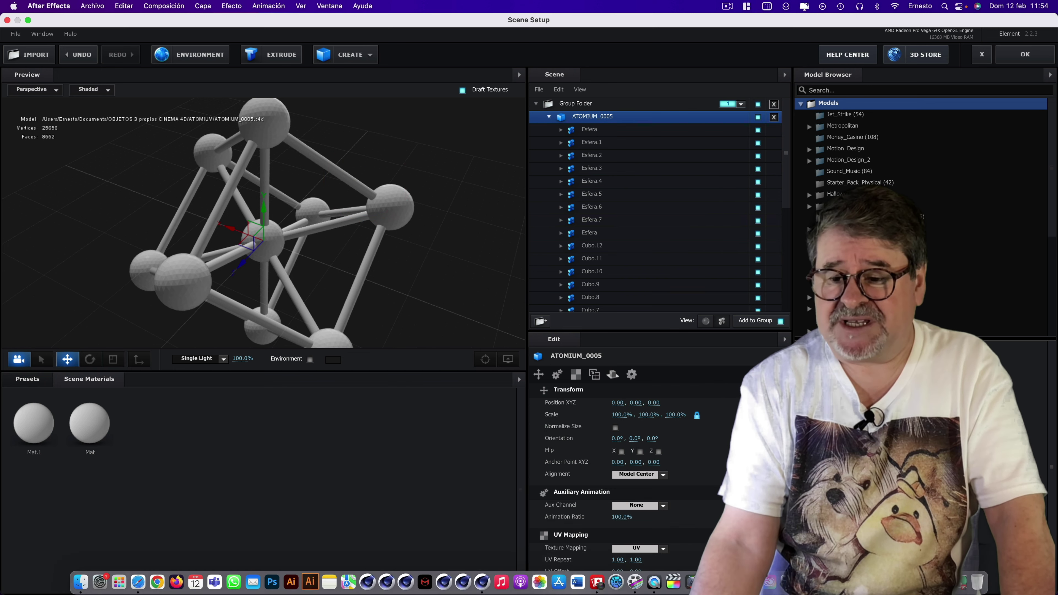
click(482, 581)
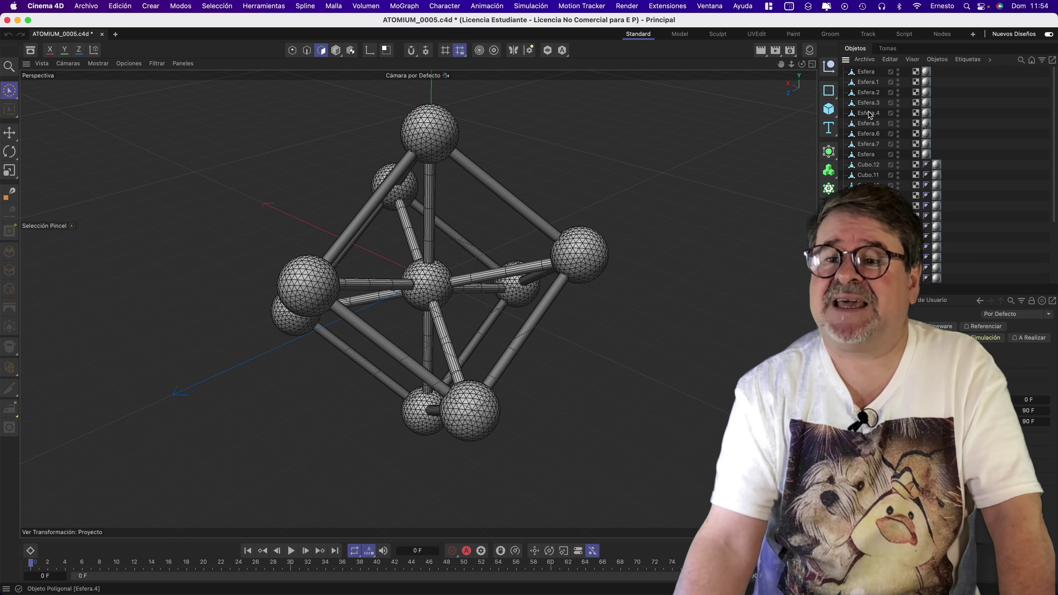
click(868, 81)
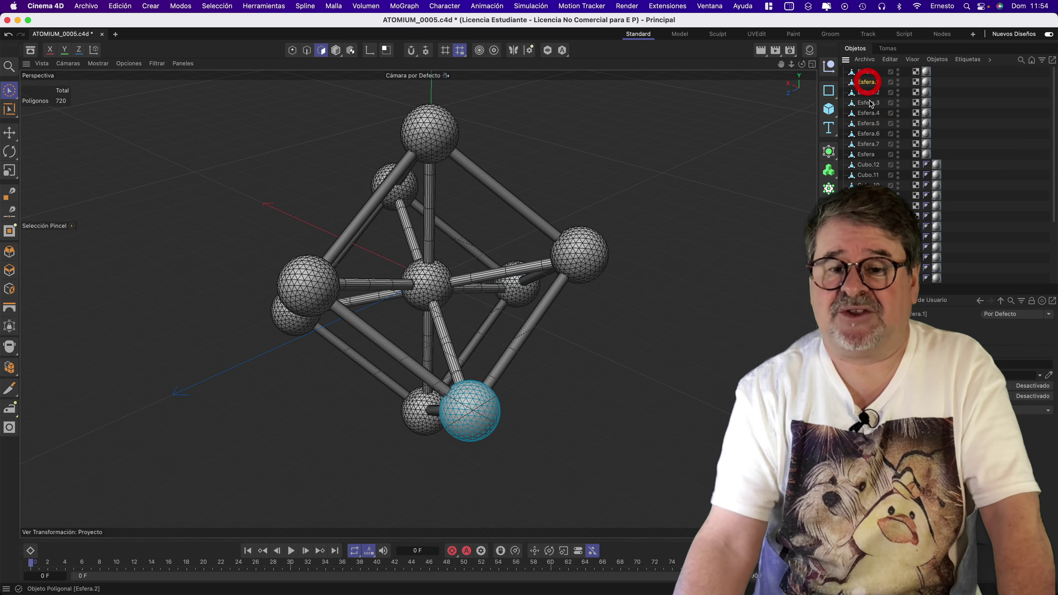
click(871, 112)
click(869, 124)
click(869, 133)
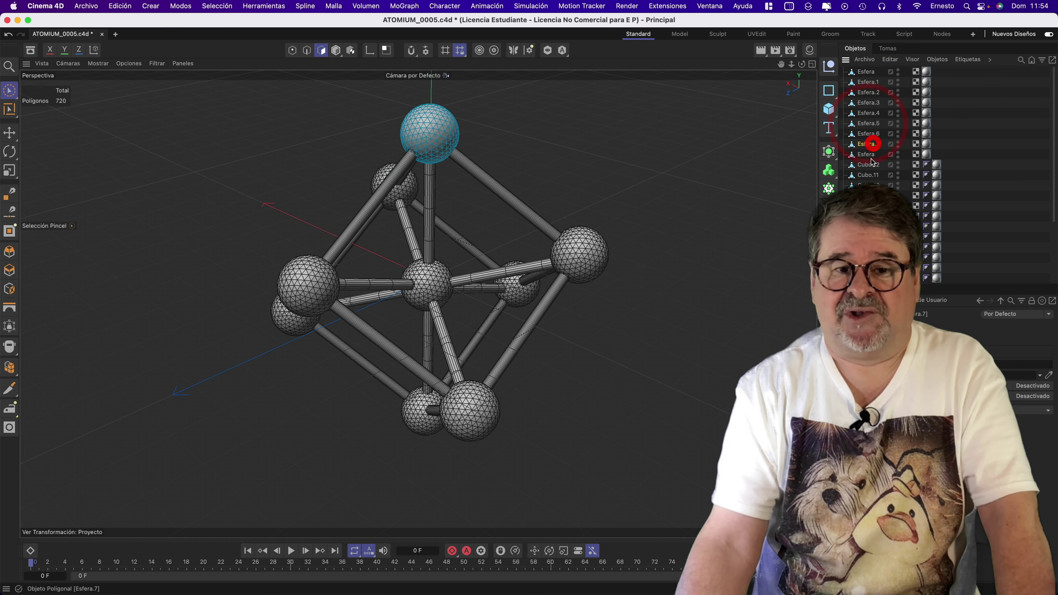
click(873, 175)
click(869, 227)
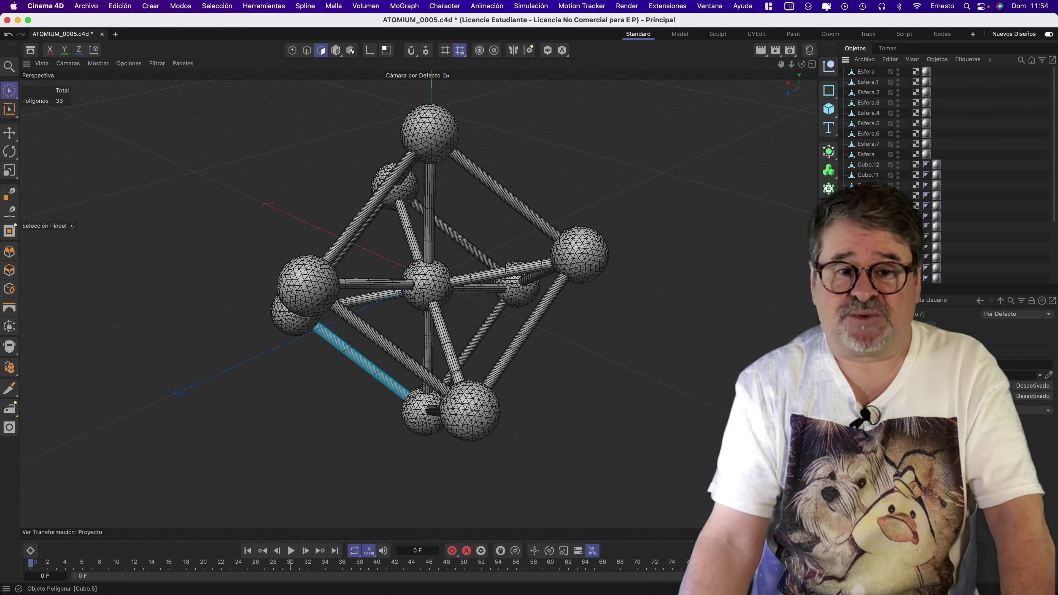
click(86, 8)
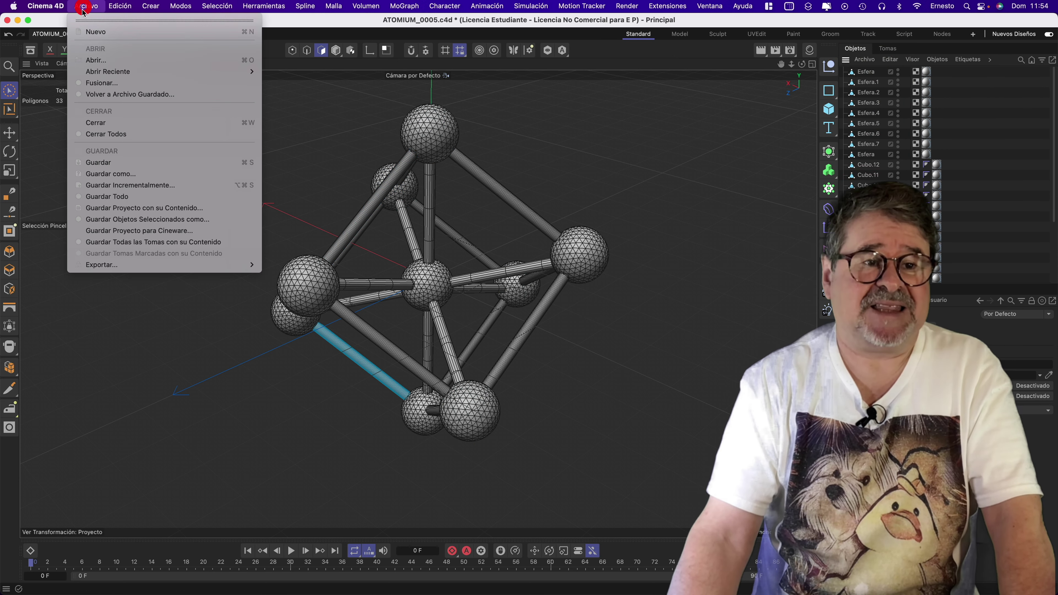
Create a new empty Cinema 4D scene, Sin Nombre 2
click(96, 32)
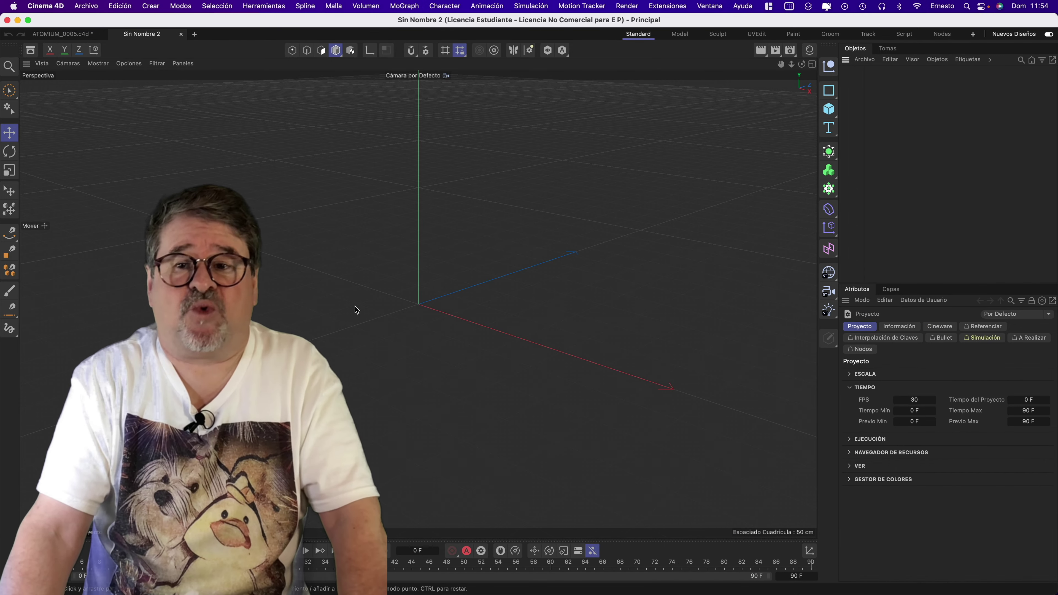
click(829, 153)
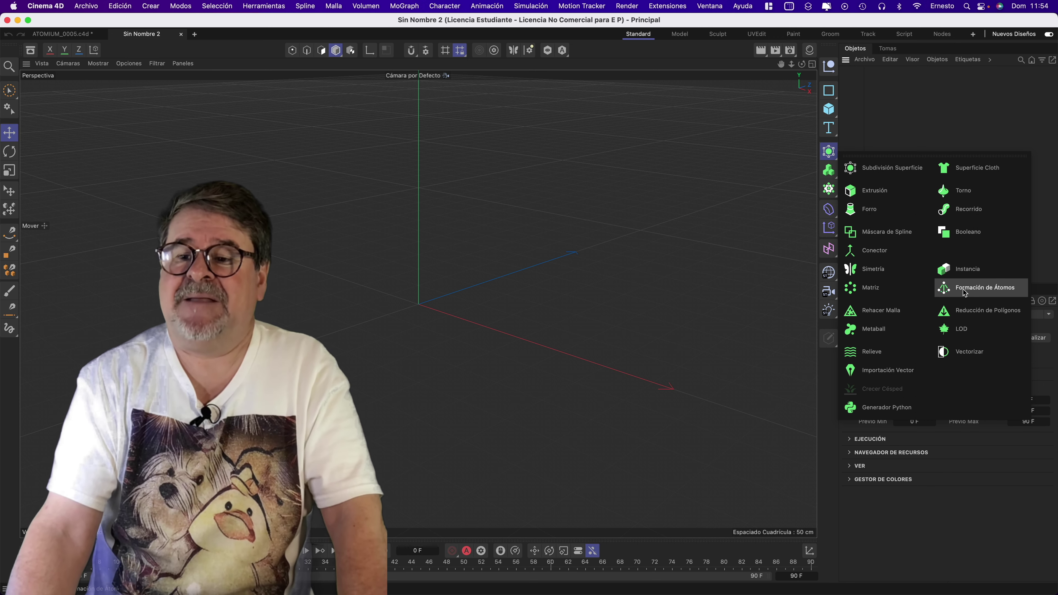
Add a Formación de Átomos generator to Sin Nombre 2, then return to ATOMIUM_0005.c4d
click(963, 292)
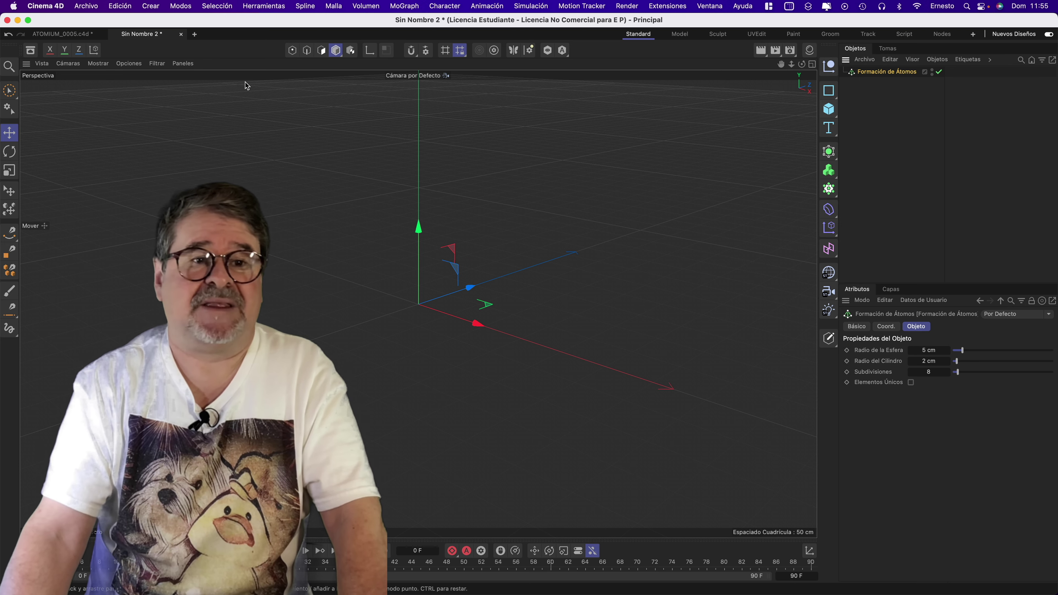
click(62, 35)
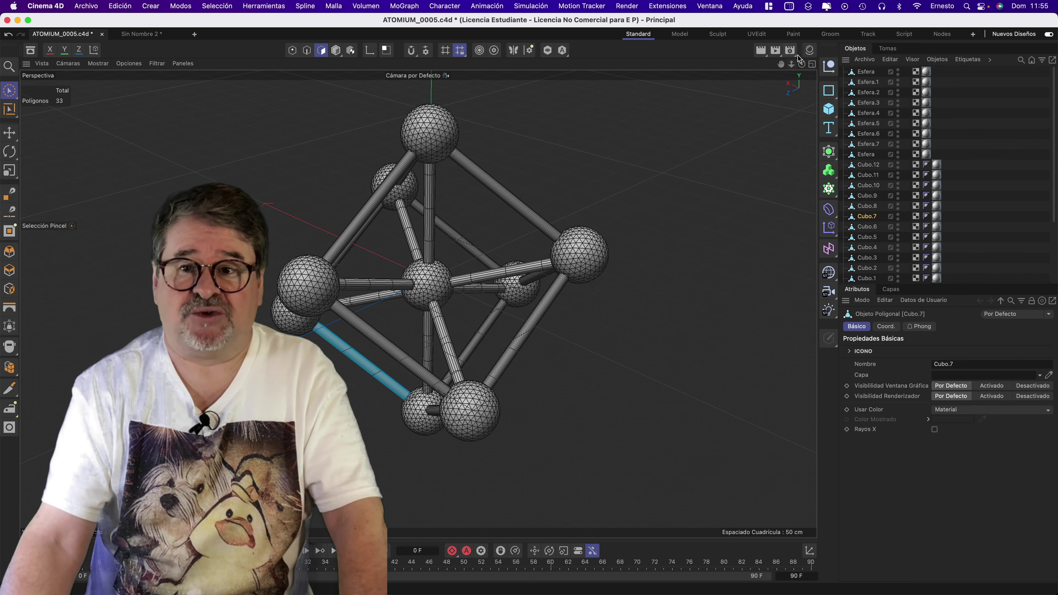
Orbit and zoom around the ATOMIUM_0005 structure, then switch to the Sin Nombre 2 scene
drag(801, 66, 789, 76)
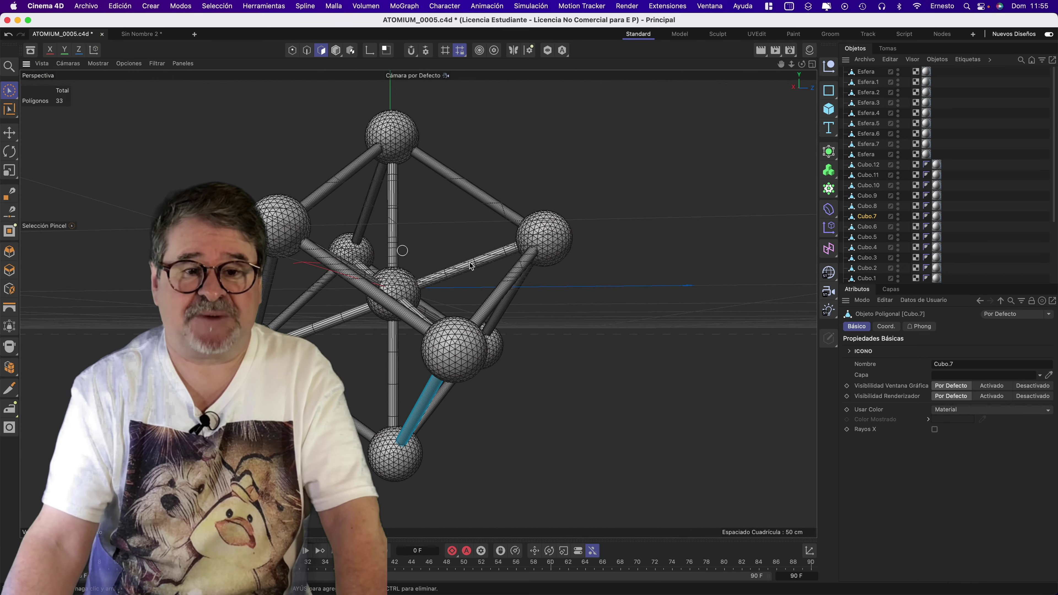
drag(803, 69, 789, 75)
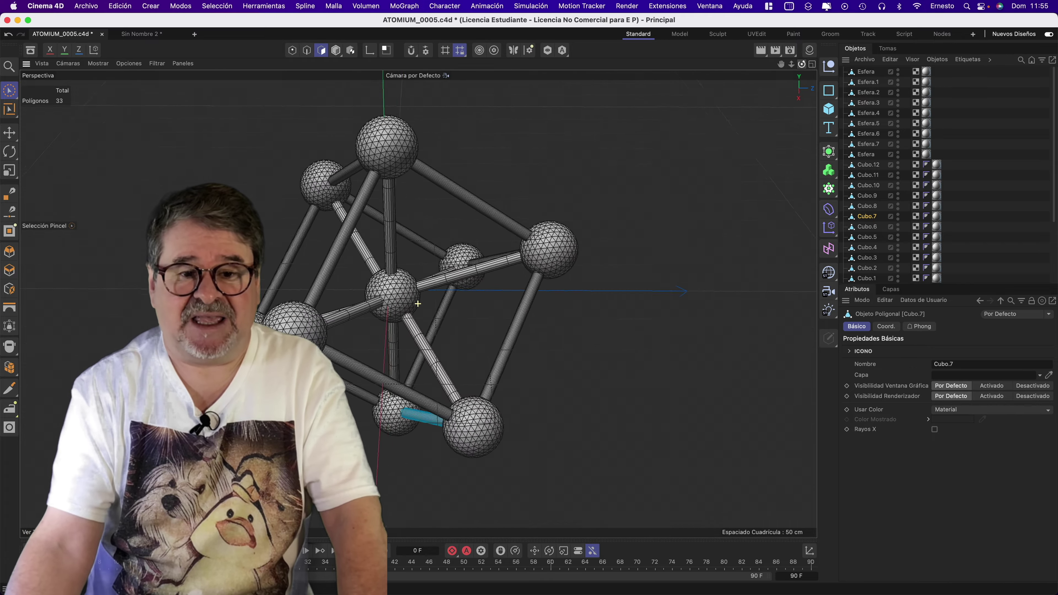
drag(418, 303, 388, 301)
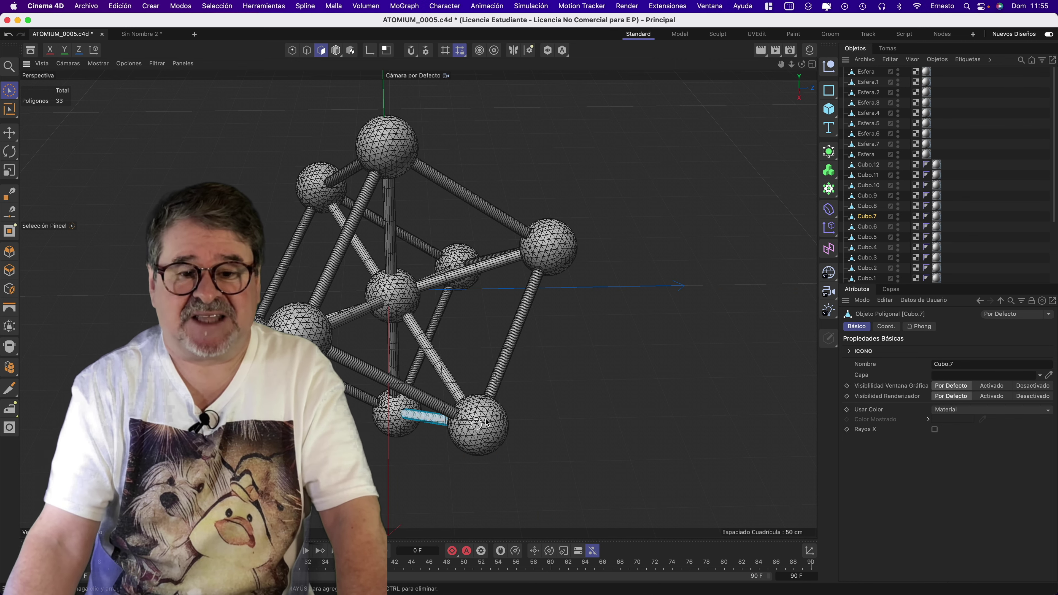
mouse_move(803, 63)
mouse_down()
mouse_move(789, 94)
mouse_move(770, 96)
mouse_up()
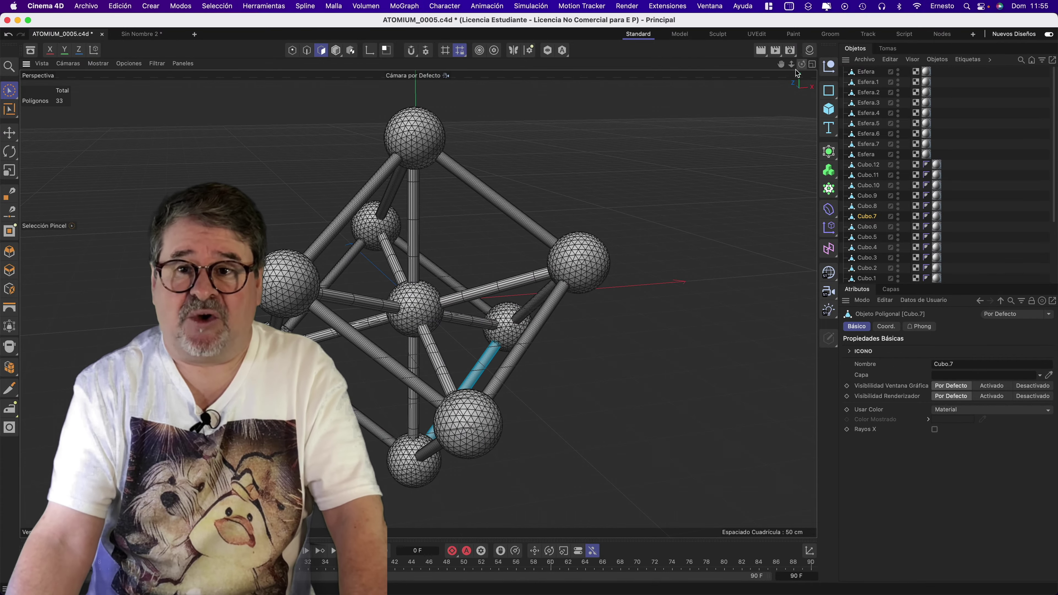
drag(795, 70, 802, 74)
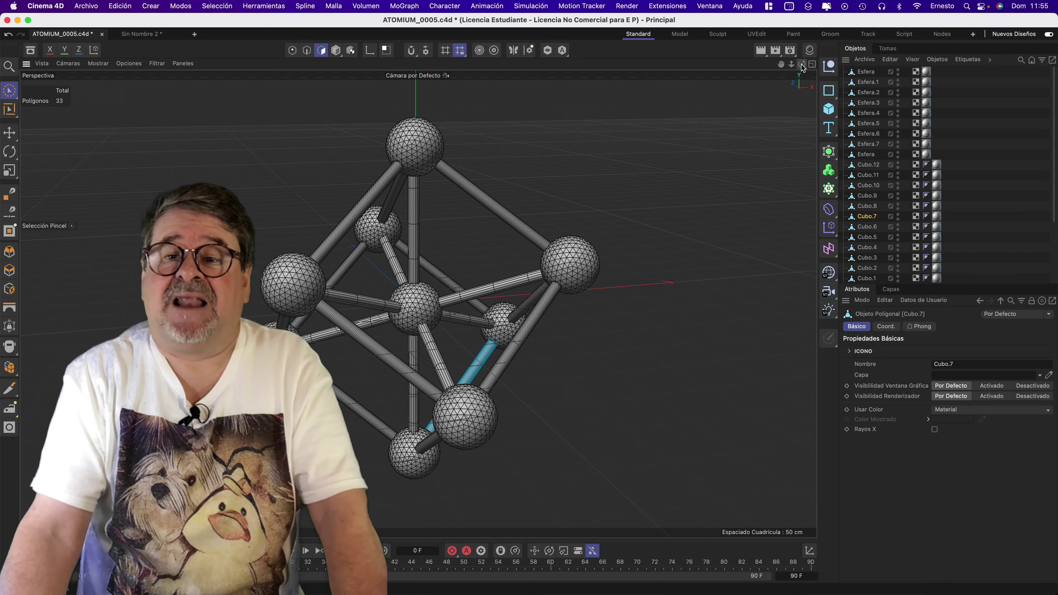
drag(798, 68, 803, 74)
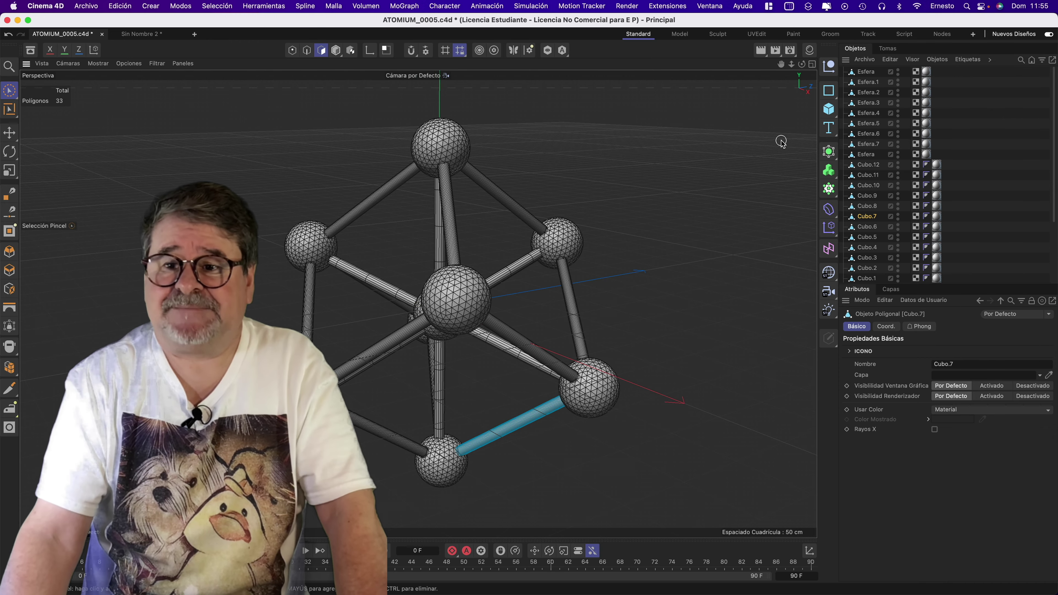
click(141, 34)
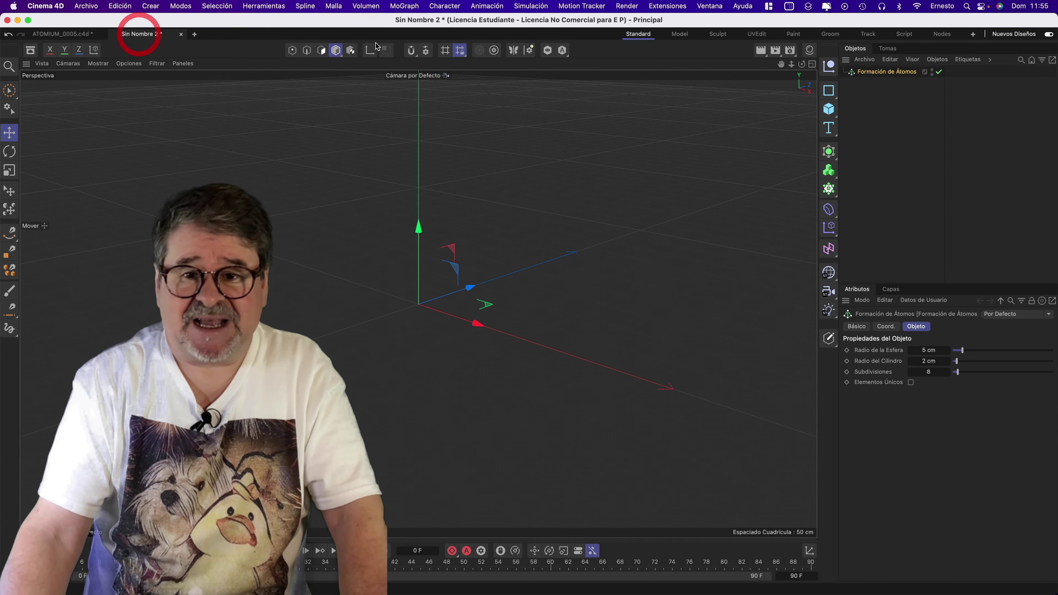
Add a 200 cm Cubo primitive and nest it under Formación de Átomos
click(829, 110)
click(866, 123)
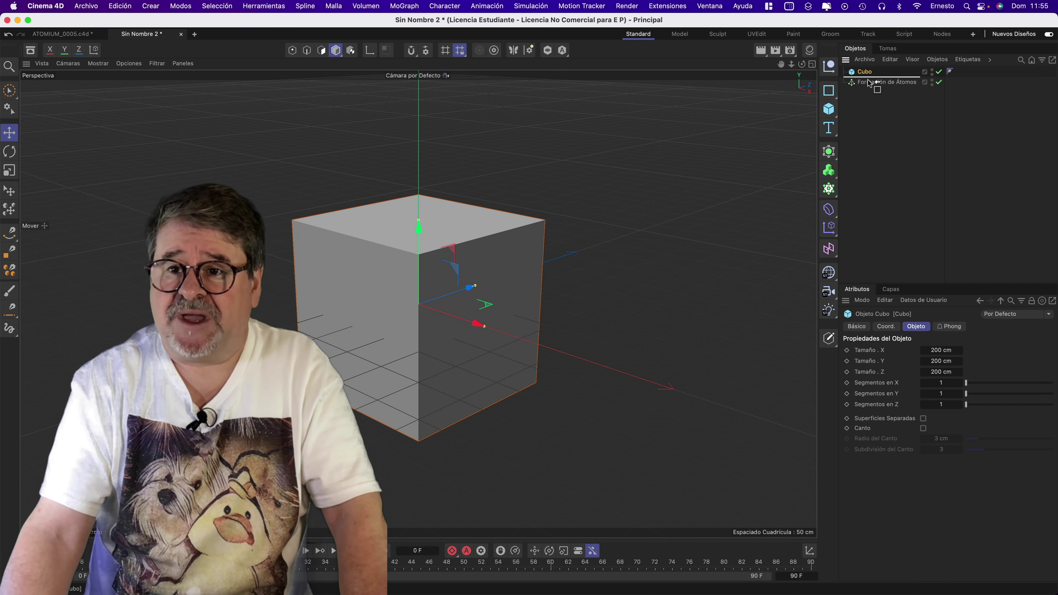
drag(868, 81, 880, 86)
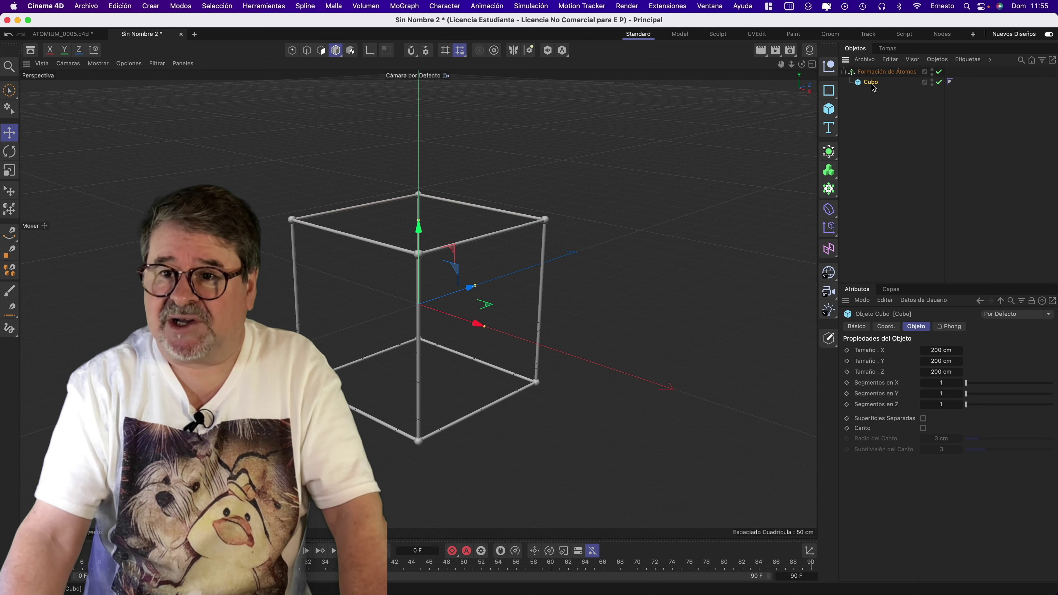
click(882, 74)
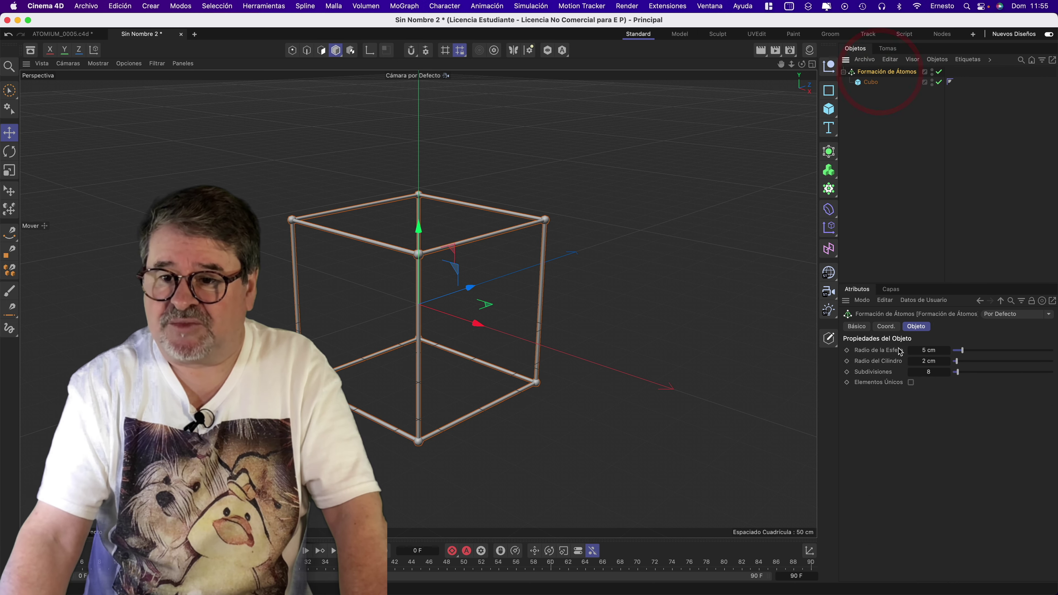
Set Formación de Átomos to 23 cm spheres, 7 cm cylinders and 26 subdivisions
drag(963, 353, 1000, 353)
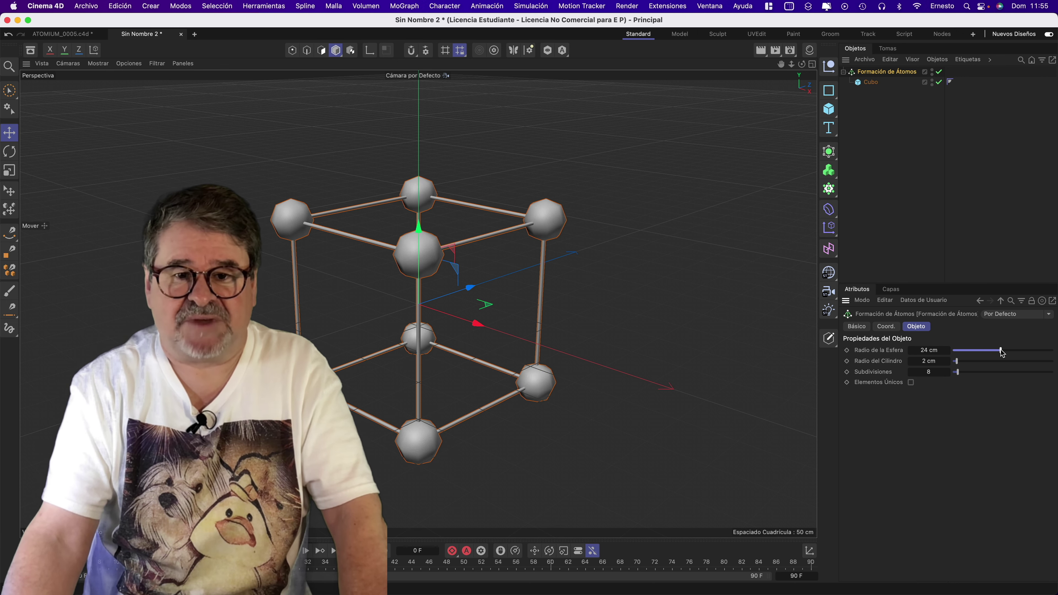
click(1000, 352)
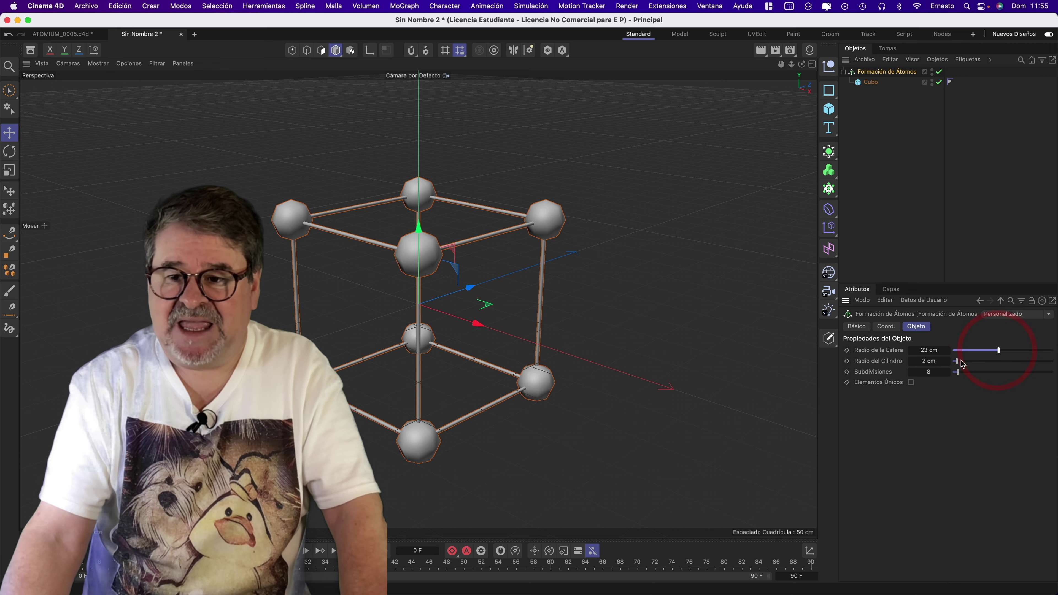
drag(962, 364, 967, 363)
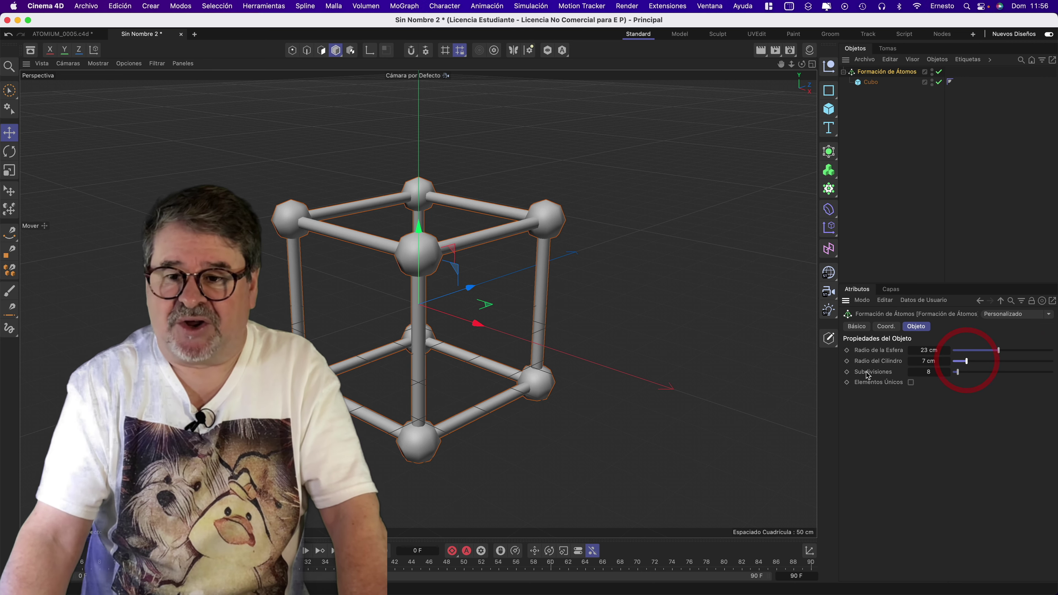
scroll(610, 274, up, 2)
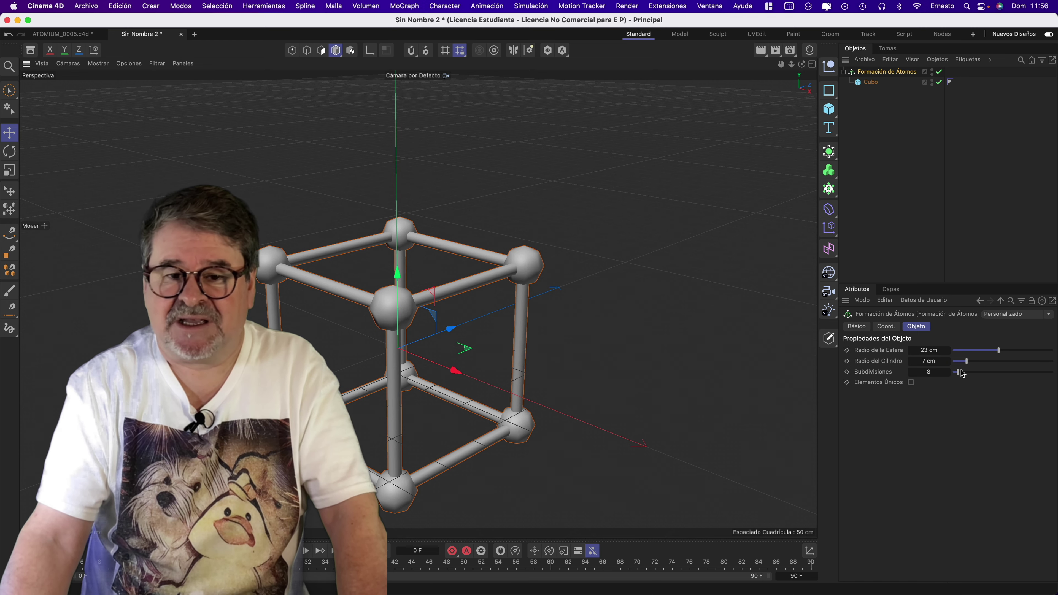
drag(962, 374, 972, 374)
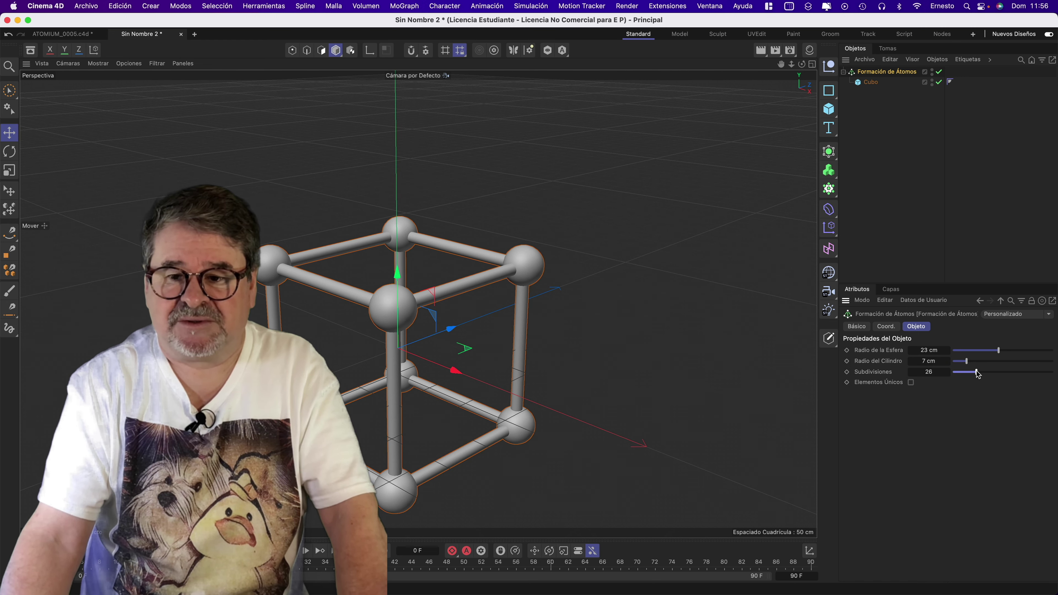
click(977, 372)
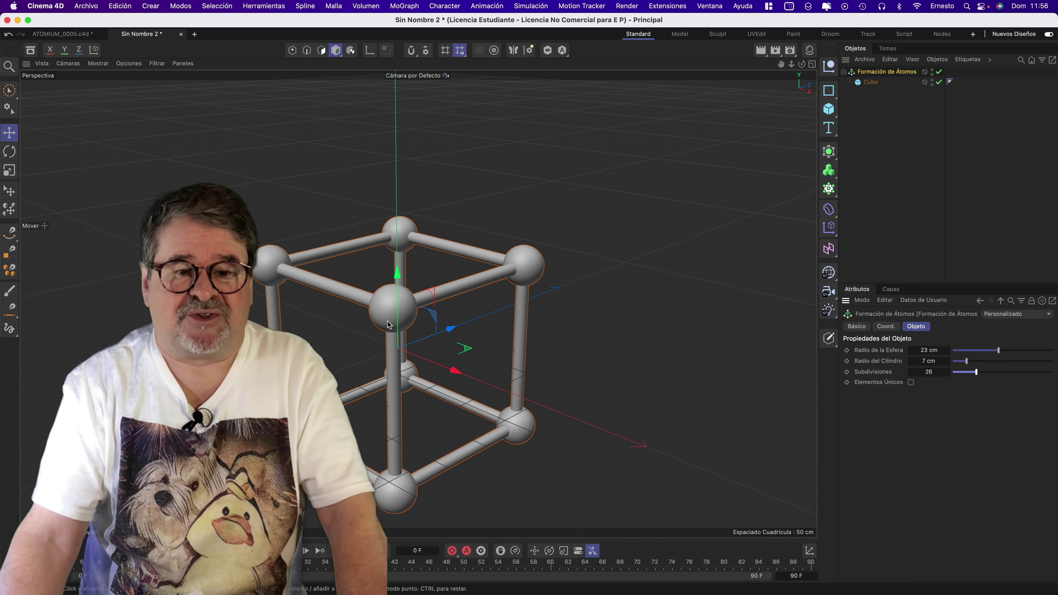
Switch the viewport to Sombreado Gouraud (Líneas) and close in on the atom cube
click(99, 64)
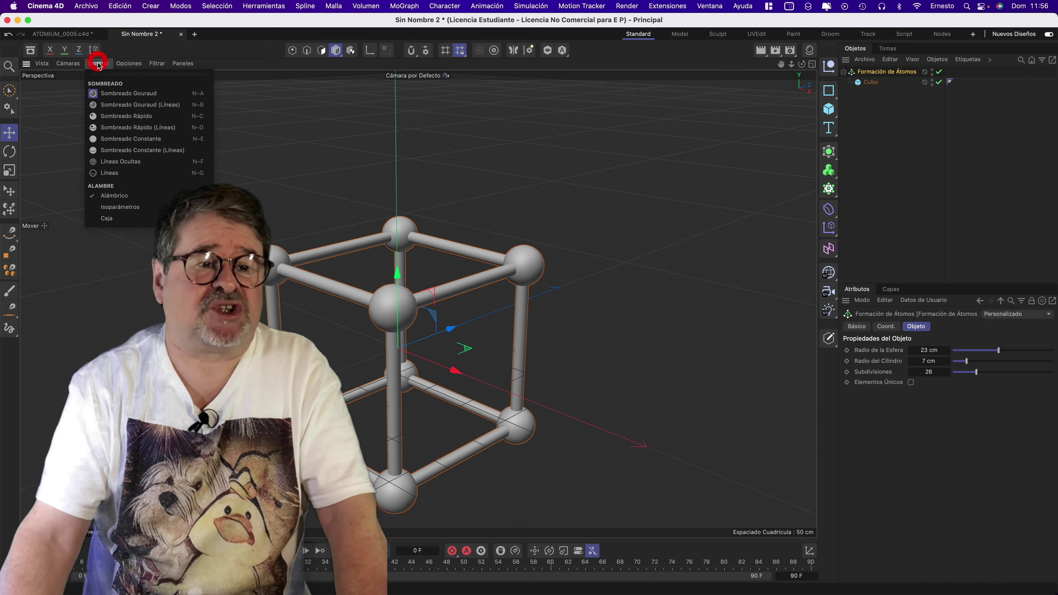
click(127, 104)
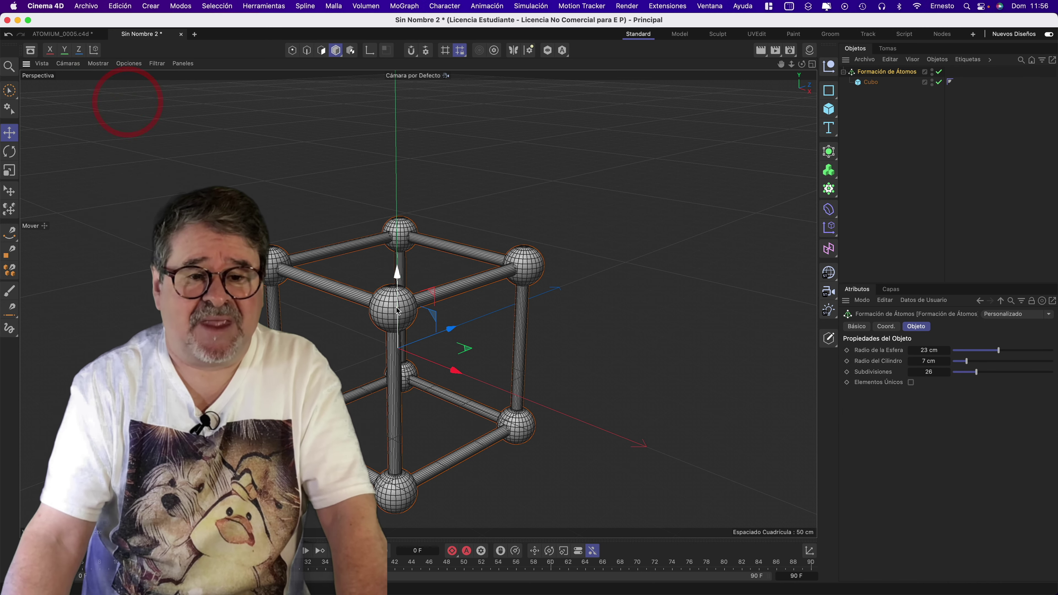
drag(604, 288, 607, 286)
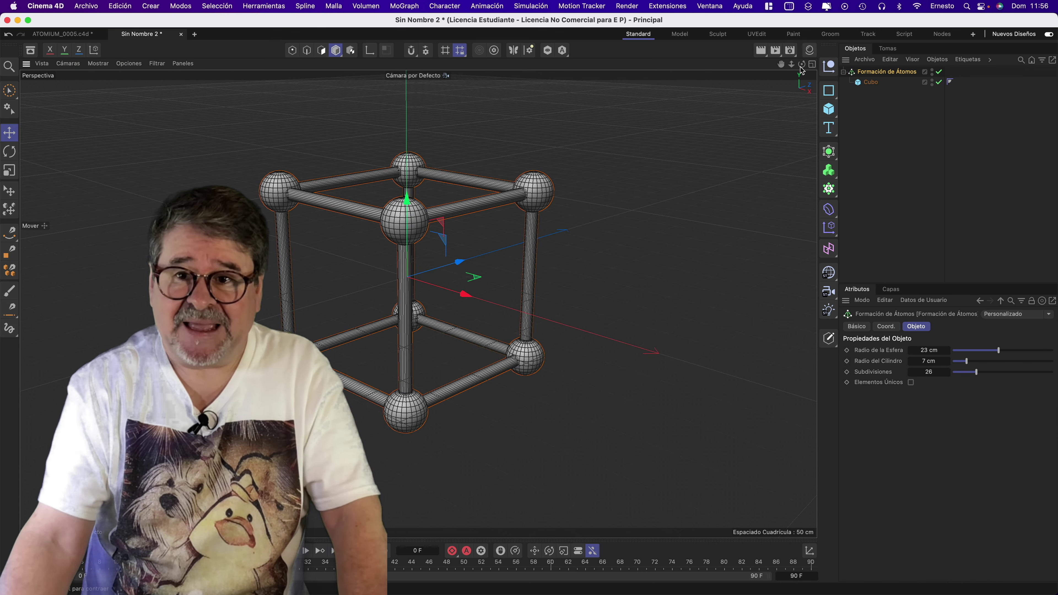
mouse_move(592, 246)
mouse_down()
mouse_move(417, 304)
mouse_move(290, 318)
mouse_up()
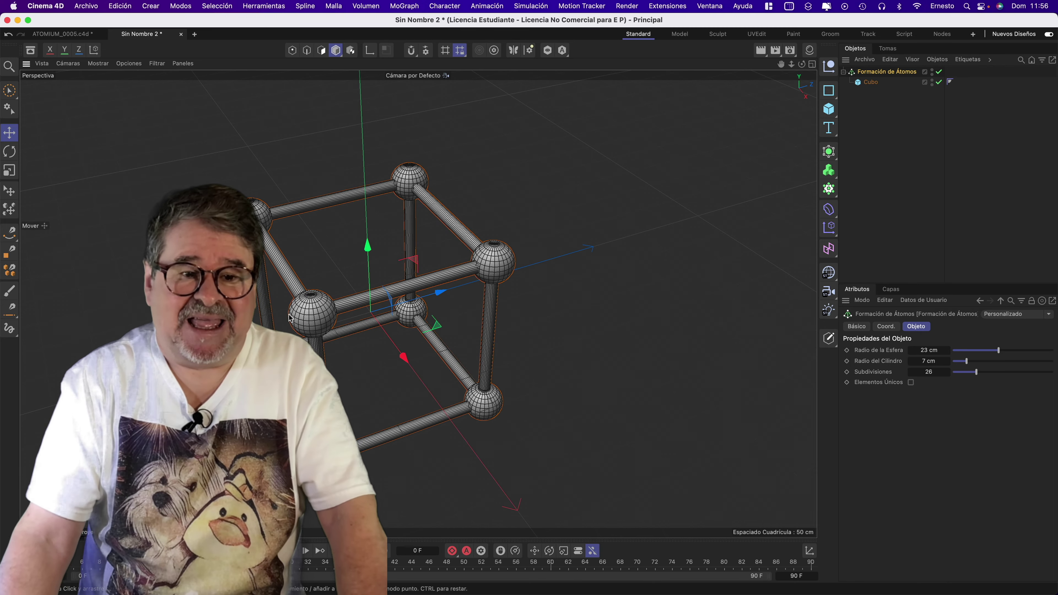
scroll(418, 304, up, 5)
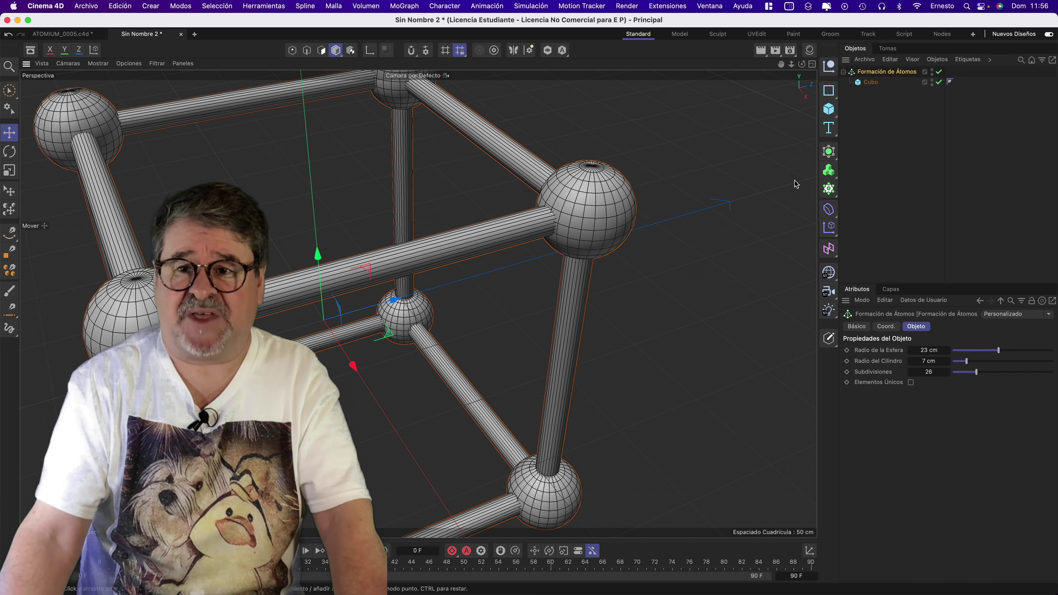
click(828, 111)
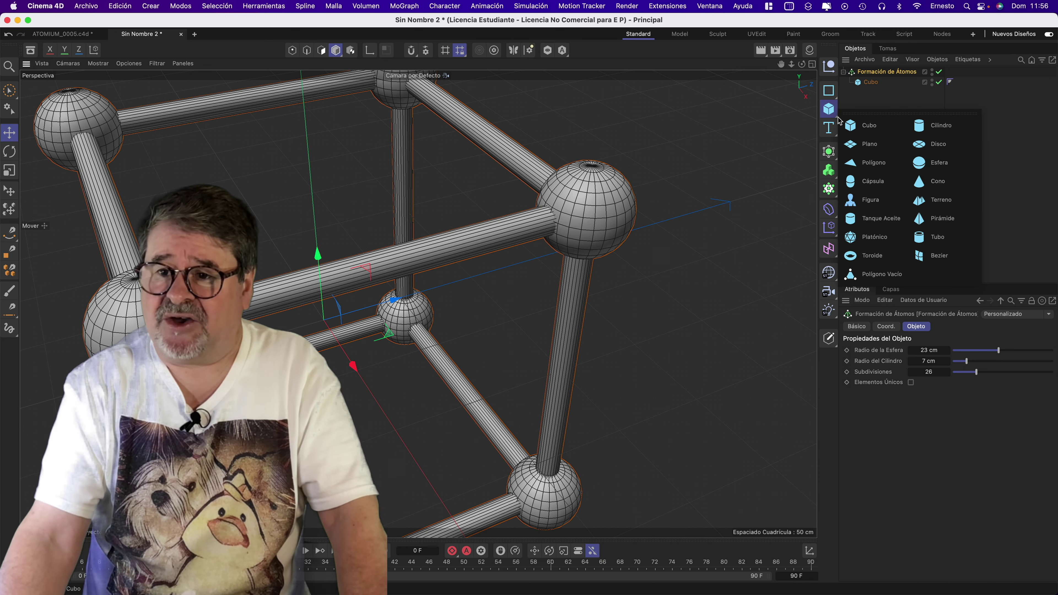
Add an Esfera primitive and check the Cubo size and the atom sphere radius
click(942, 162)
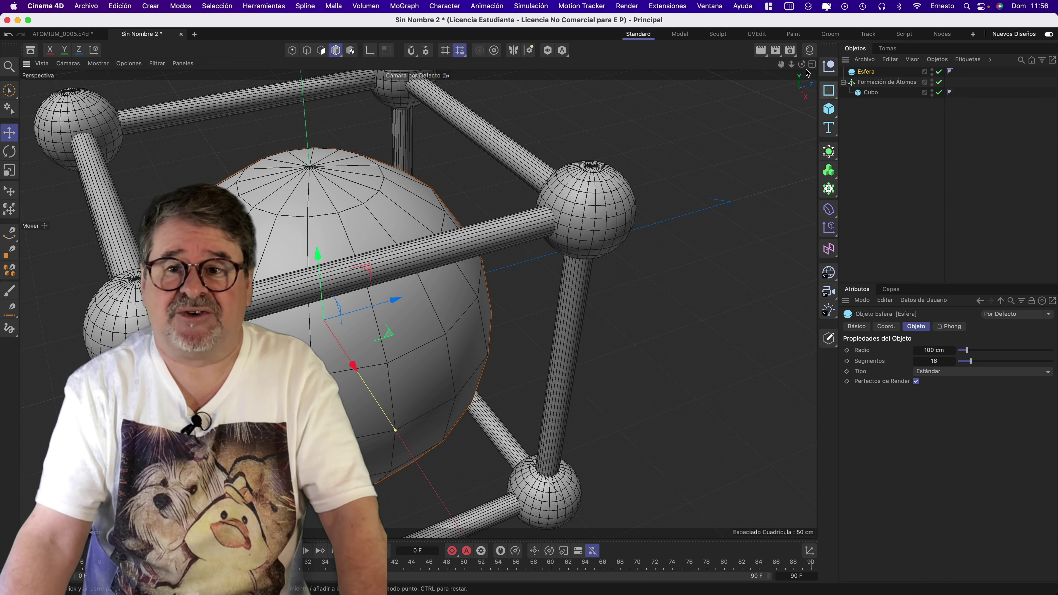
drag(791, 63, 764, 87)
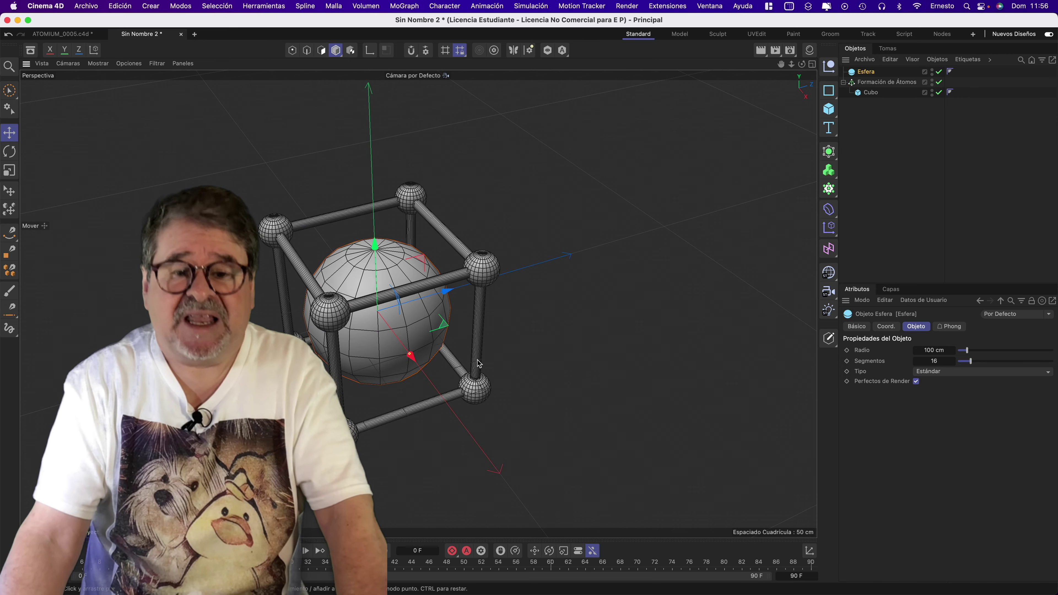
click(12, 171)
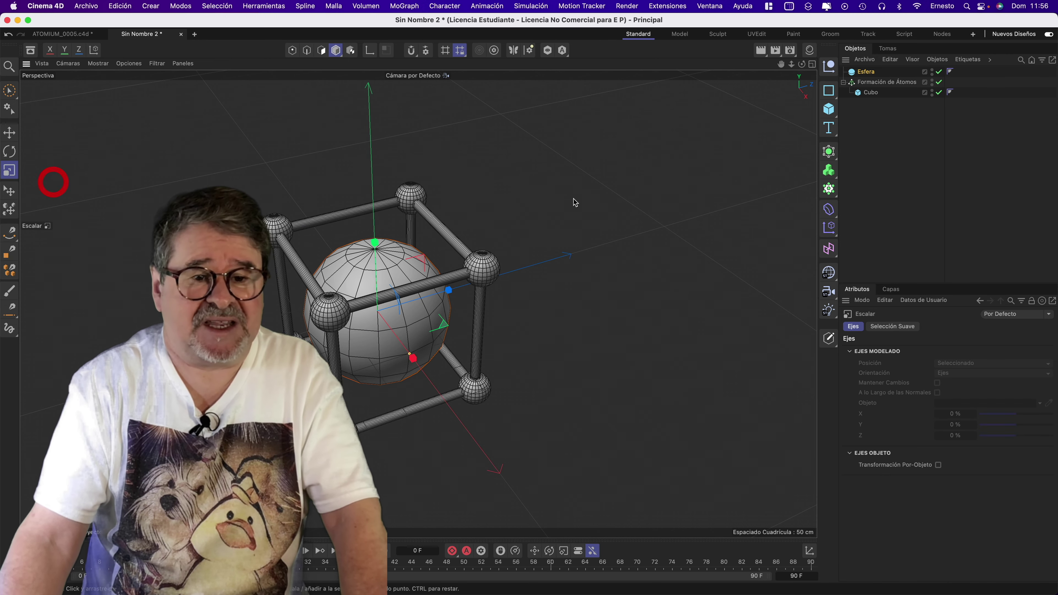
click(867, 72)
click(870, 92)
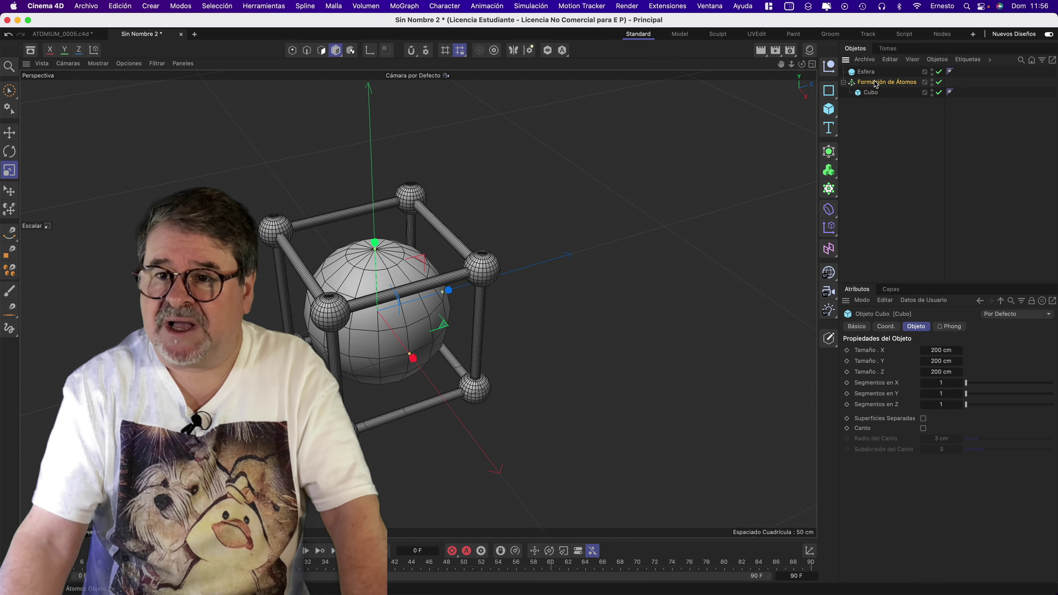
click(876, 83)
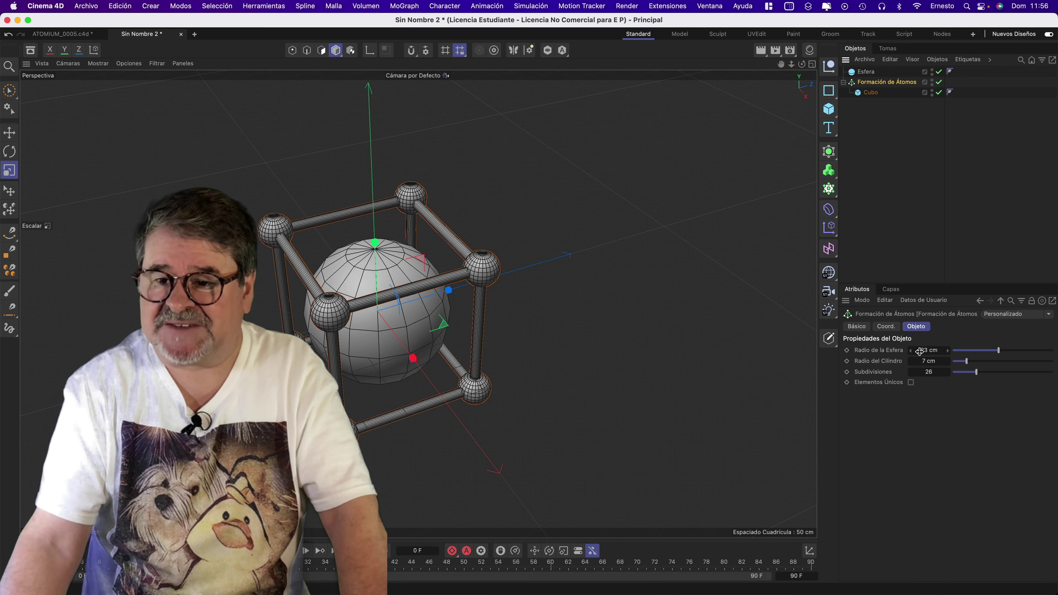
Reduce the Esfera radius to 23 cm to match the atom spheres
click(865, 71)
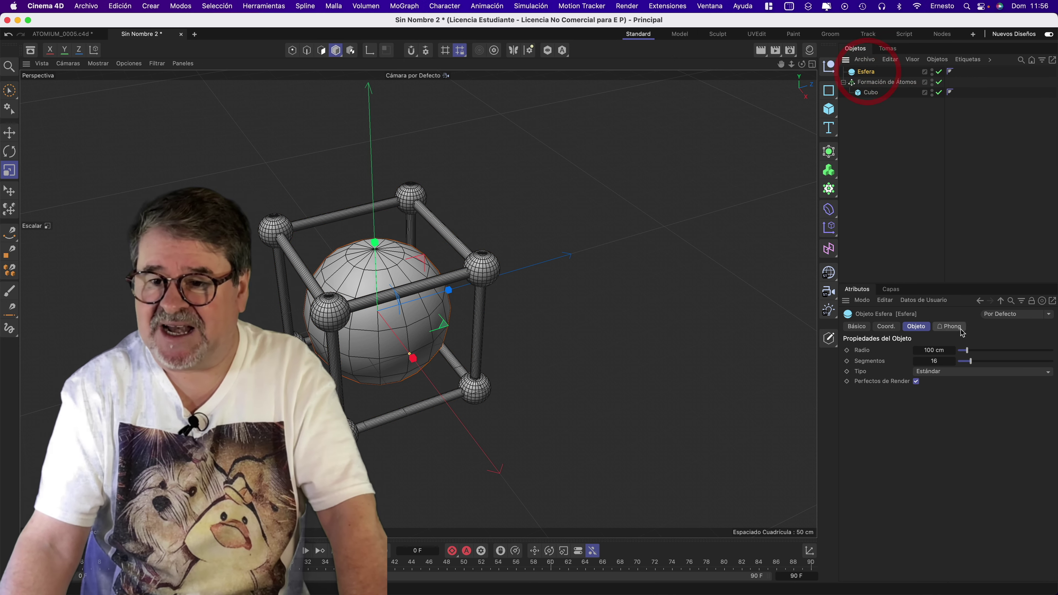
drag(973, 349, 961, 352)
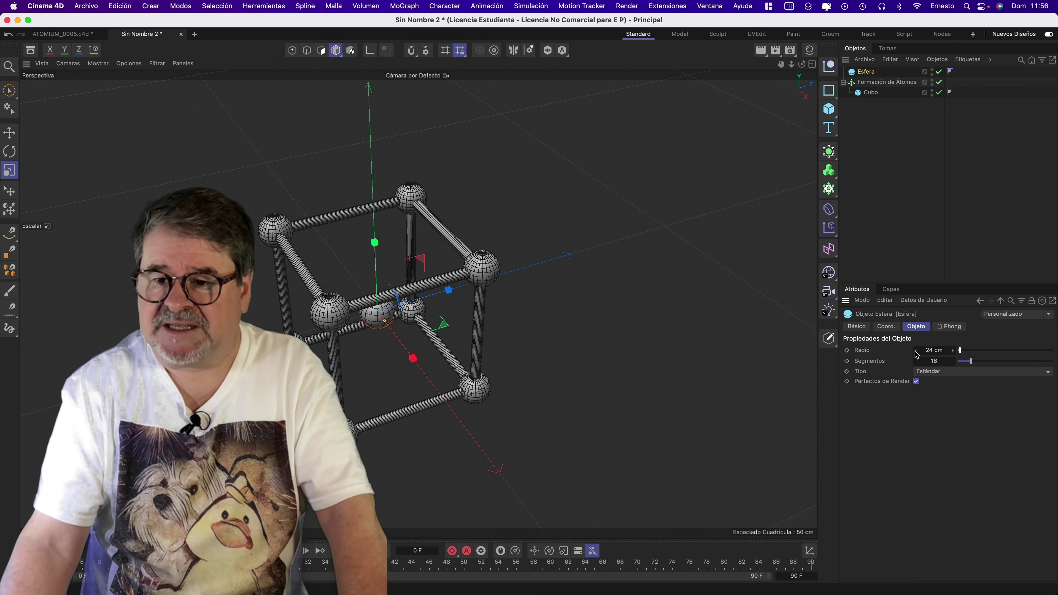
drag(799, 59, 524, 301)
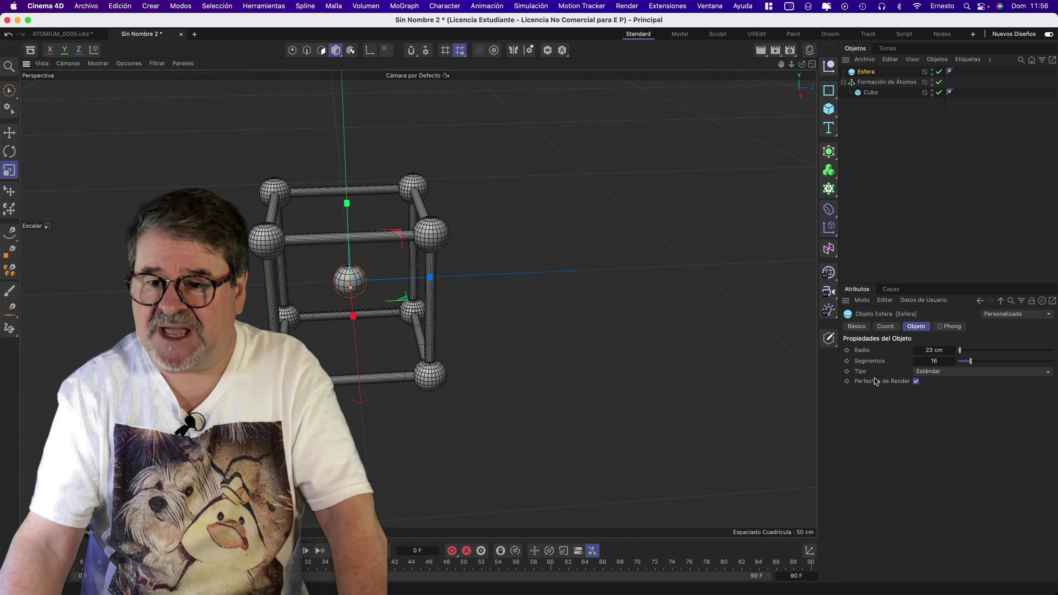
click(929, 372)
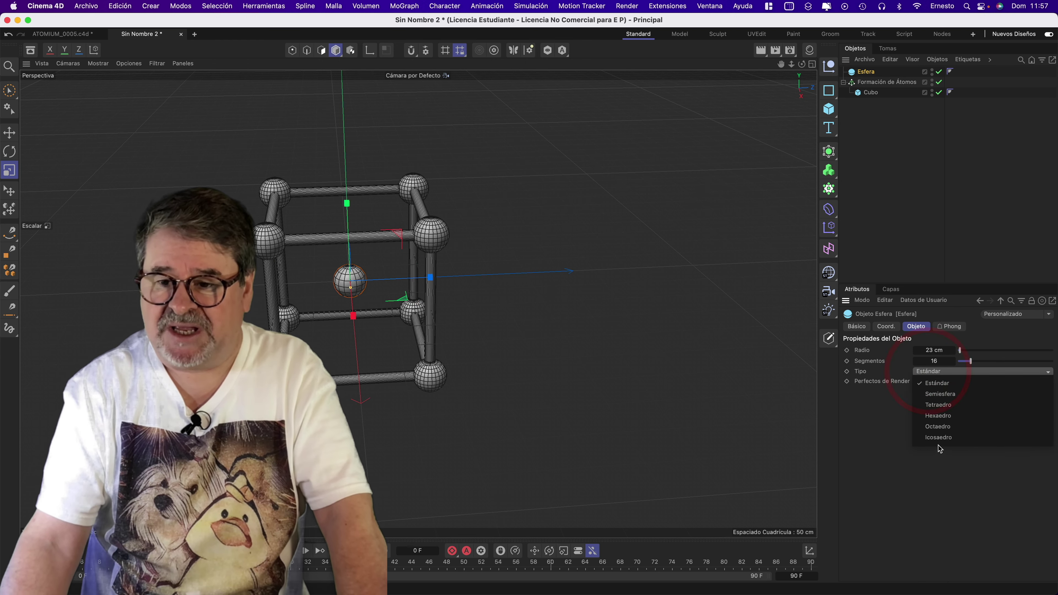
Make Esfera an Icosaedro with 27 segments and duplicate it as Esfera.1
click(936, 436)
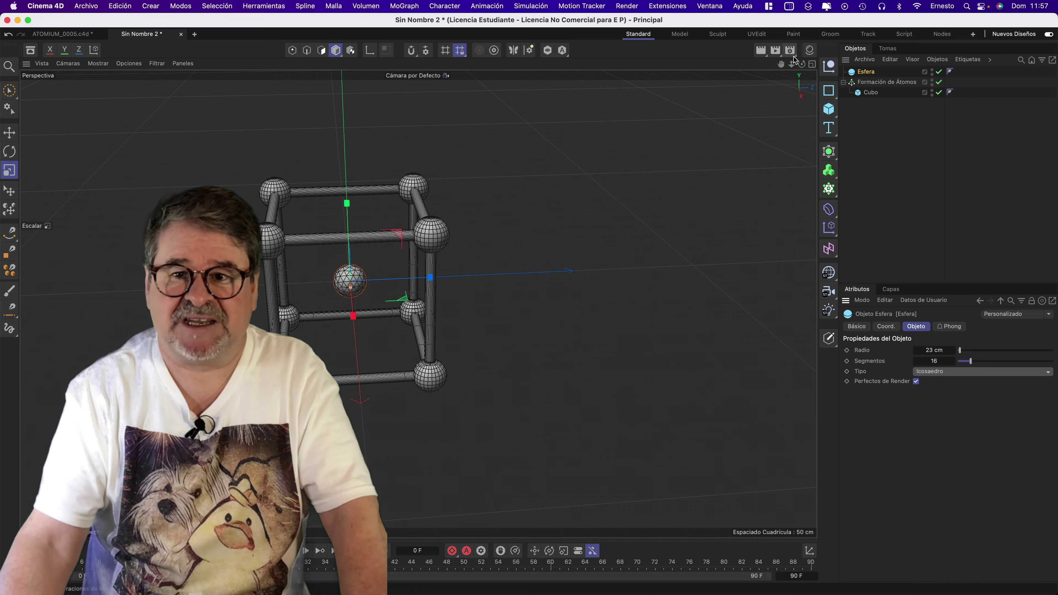
mouse_move(793, 62)
mouse_down()
mouse_move(589, 179)
mouse_move(567, 229)
mouse_up()
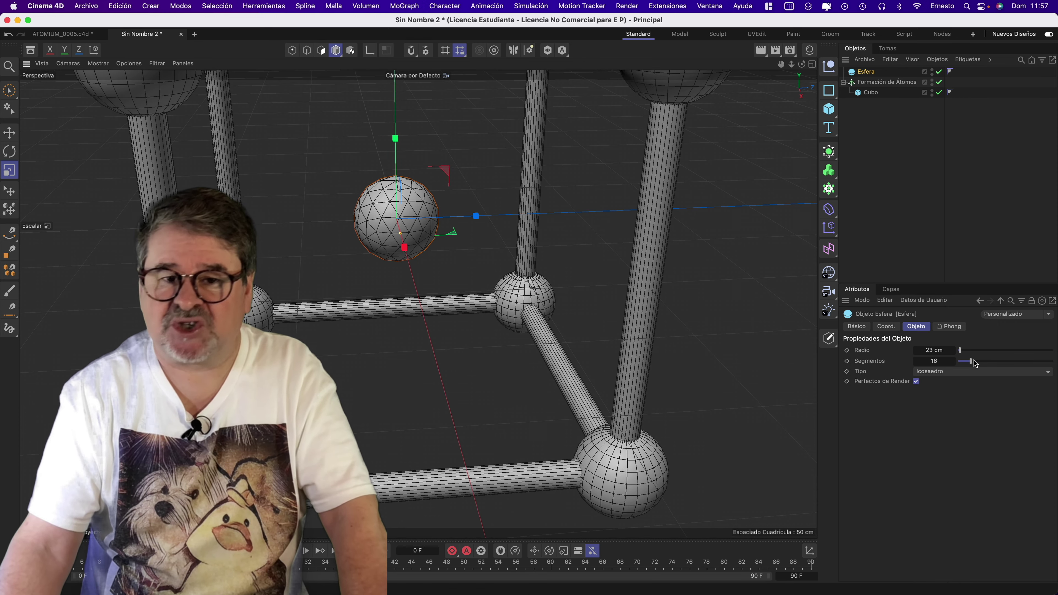
drag(975, 363, 982, 363)
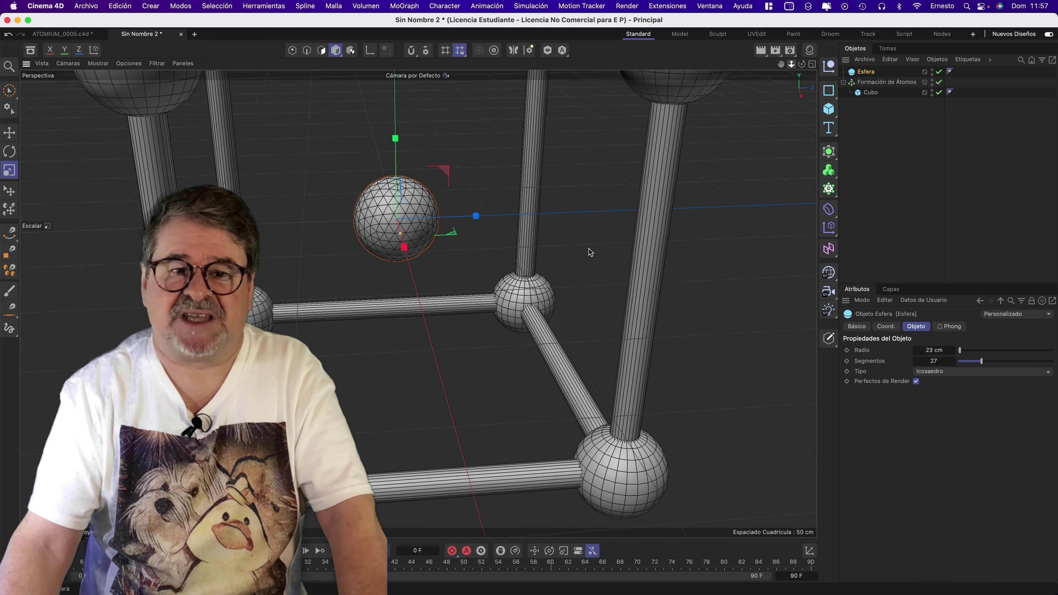
mouse_move(720, 143)
mouse_down()
mouse_move(794, 66)
mouse_move(544, 287)
mouse_up()
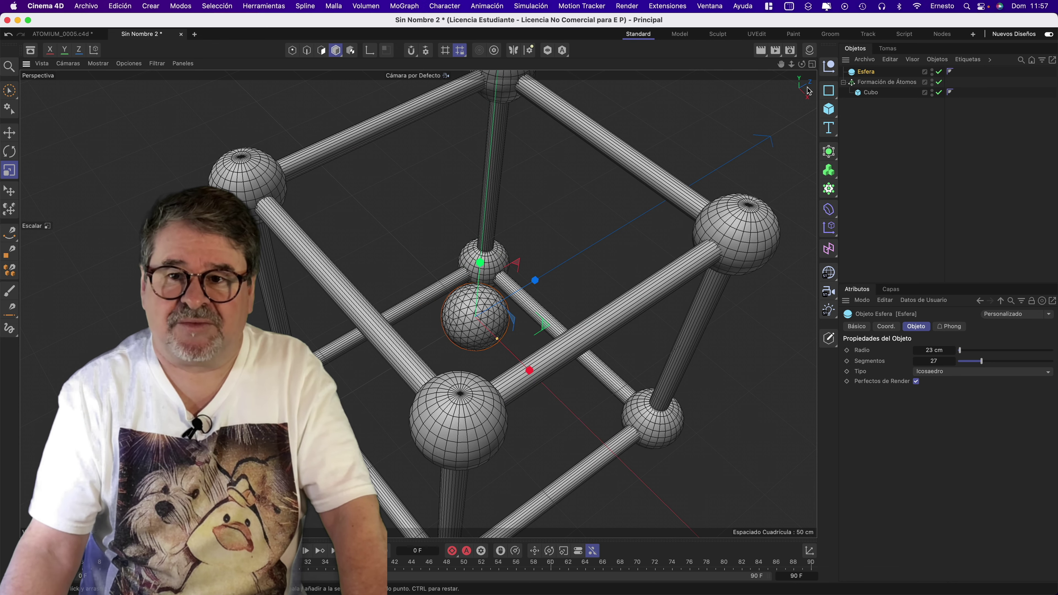
drag(804, 67, 417, 303)
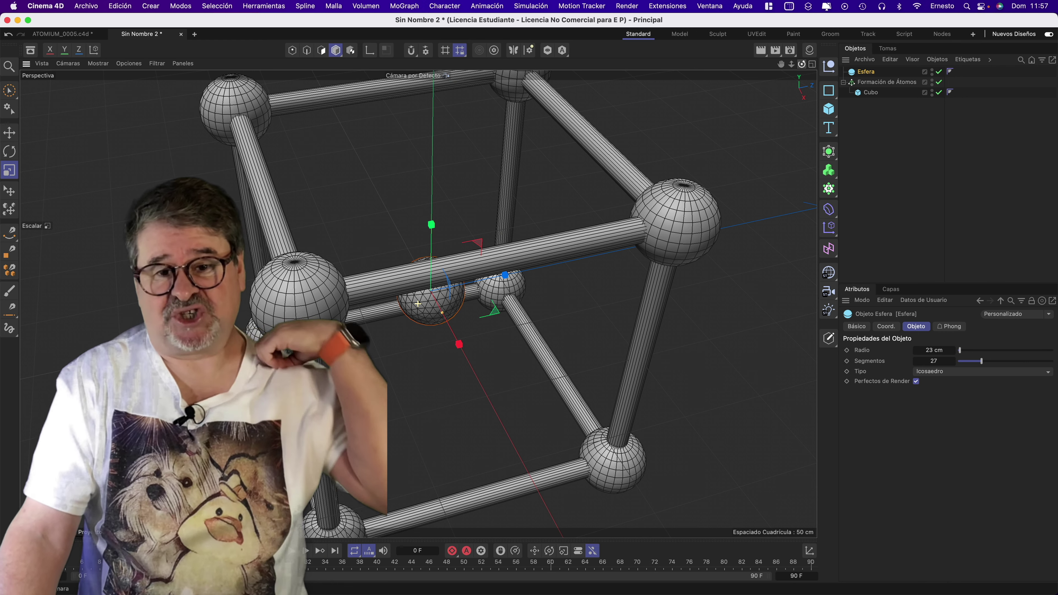
drag(802, 63, 508, 267)
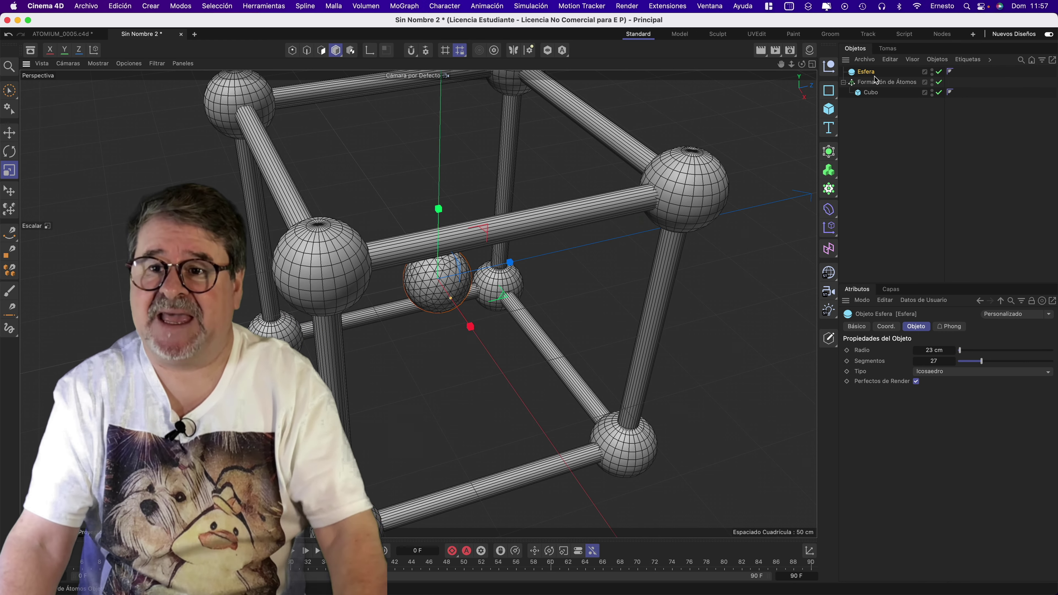
drag(868, 76, 867, 67)
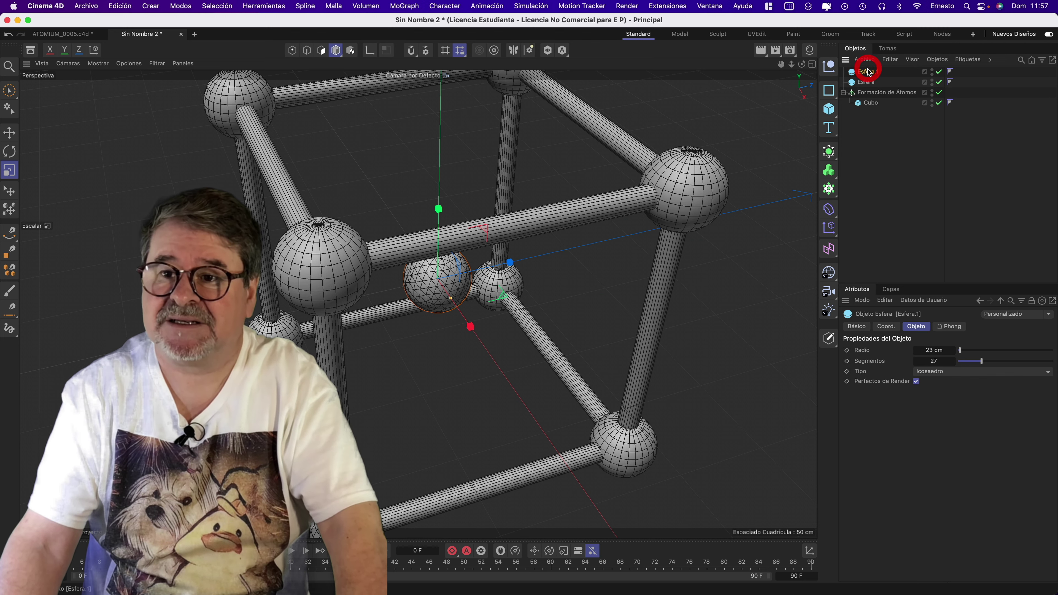
In a four-view layout, move Esfera.1 up onto the cube's top-right corner
click(812, 64)
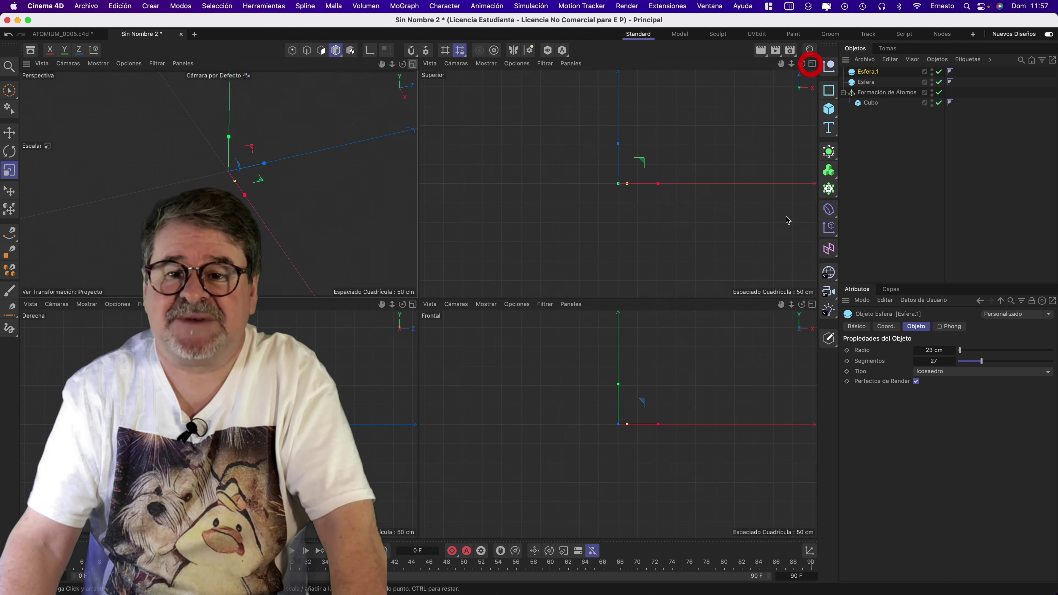
click(10, 135)
drag(659, 187, 662, 112)
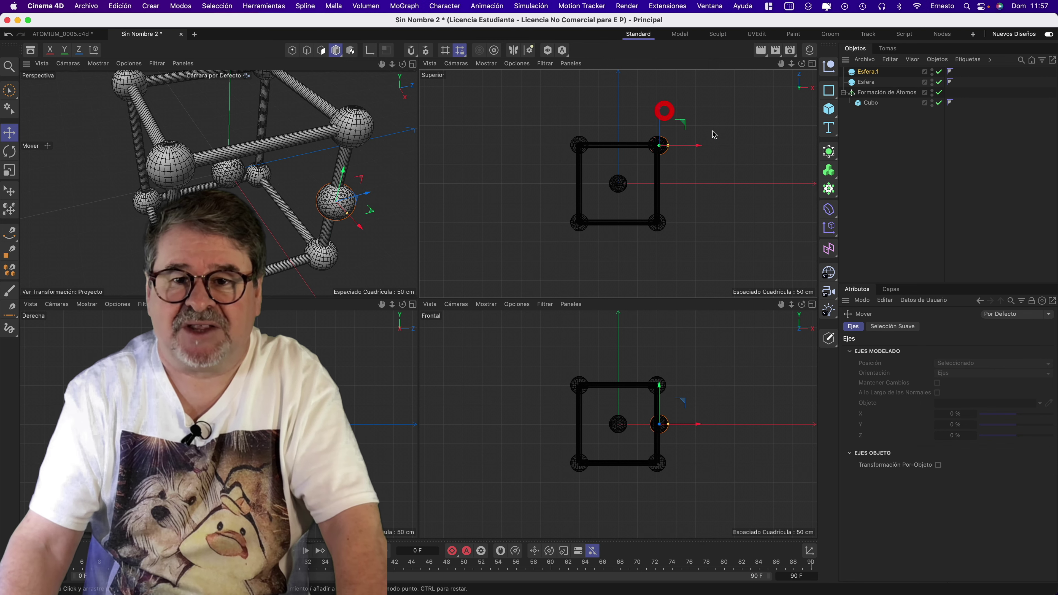
scroll(663, 110, up, 3)
scroll(715, 133, up, 5)
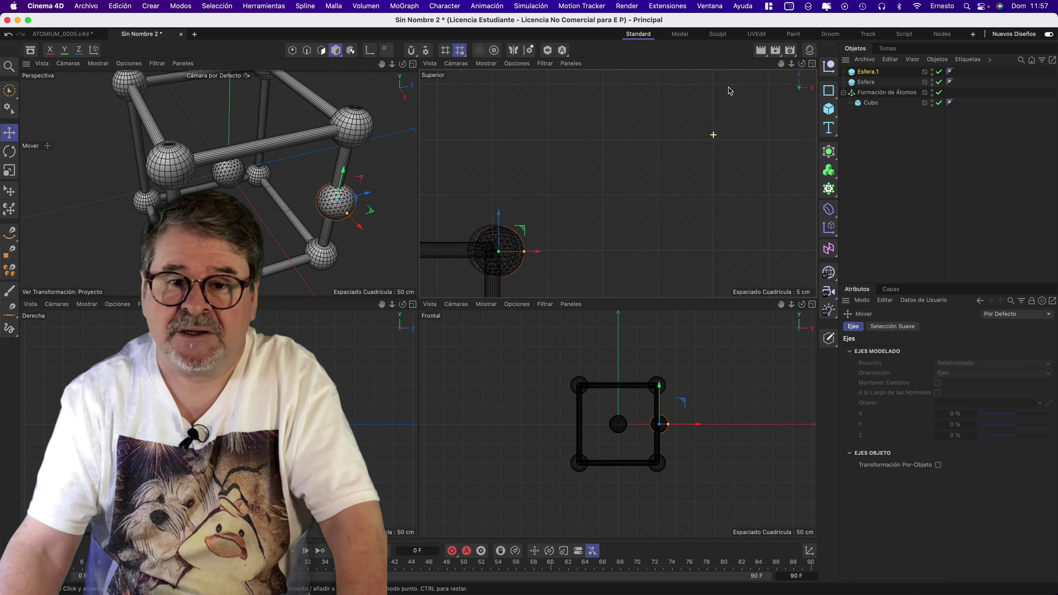
drag(614, 197, 608, 197)
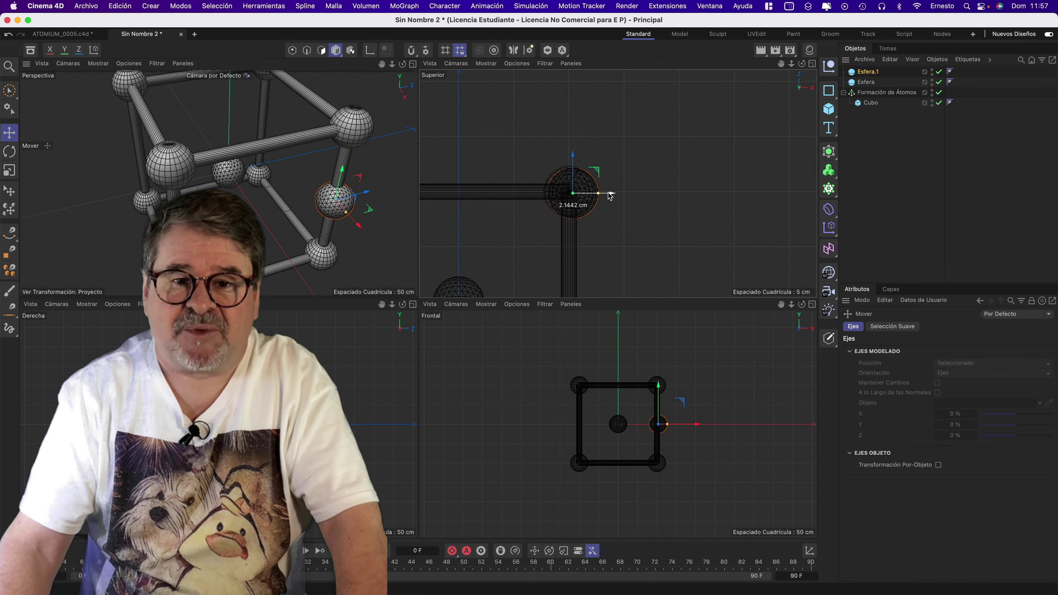
drag(655, 387, 658, 350)
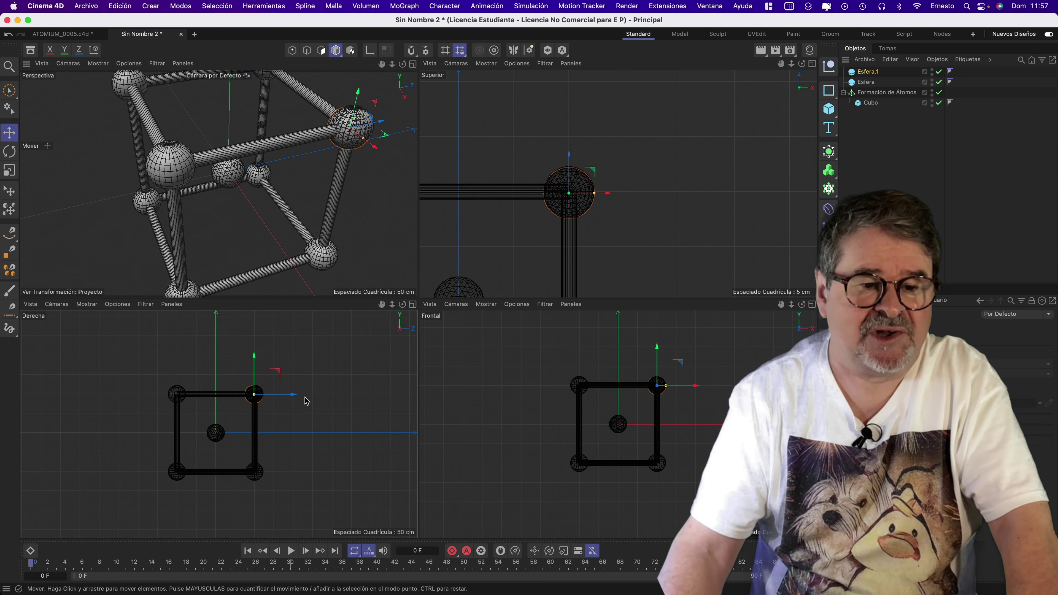
Fine-tune Esfera.1's depth and height in the front view until it overlaps the corner sphere
scroll(294, 392, up, 5)
drag(187, 377, 186, 377)
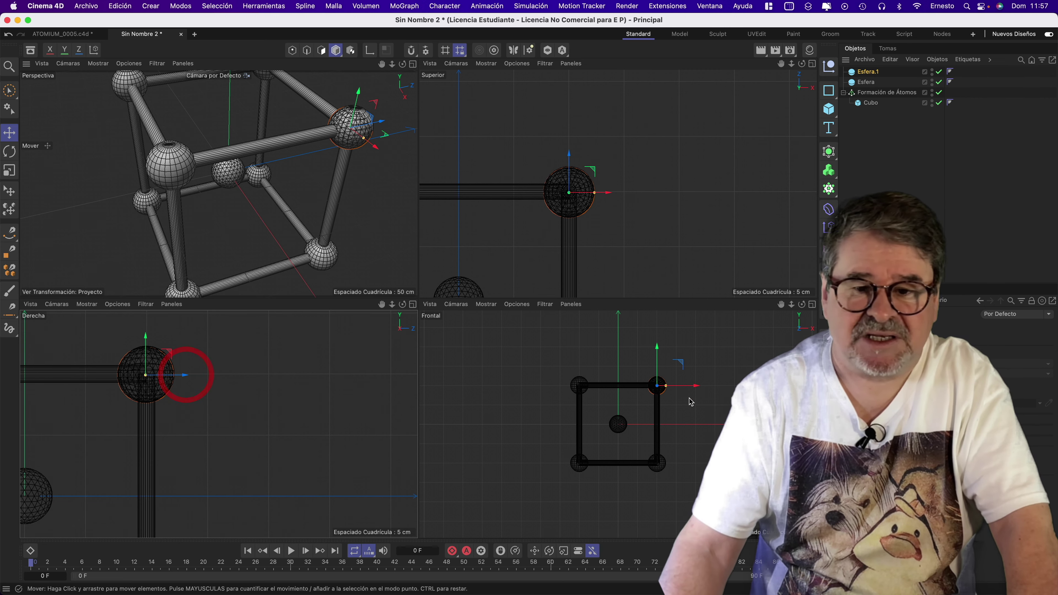
scroll(717, 398, up, 2)
scroll(717, 399, up, 2)
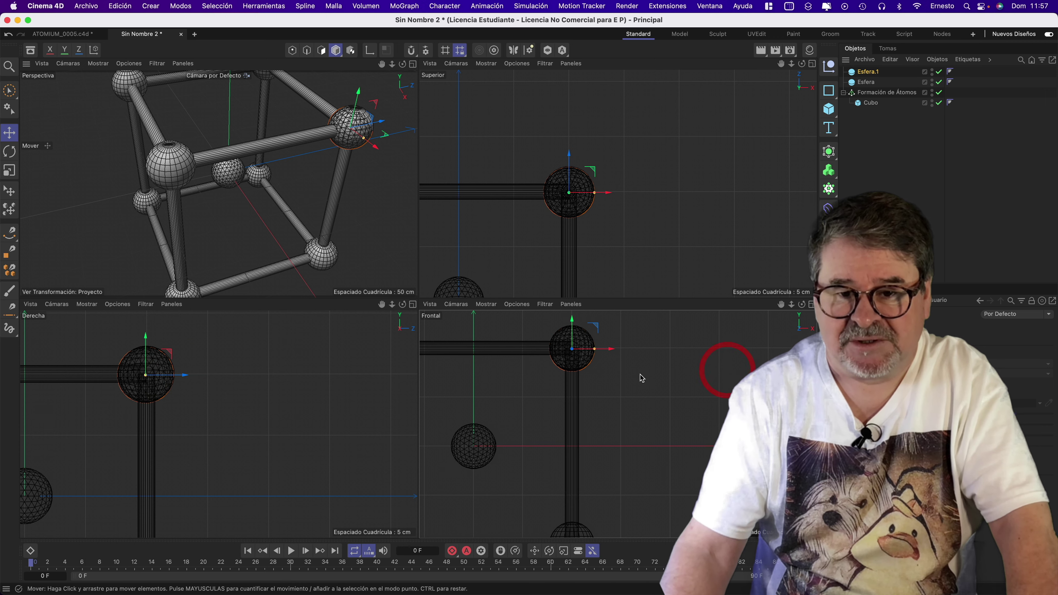
scroll(720, 397, up, 2)
scroll(722, 395, up, 2)
drag(649, 398, 716, 434)
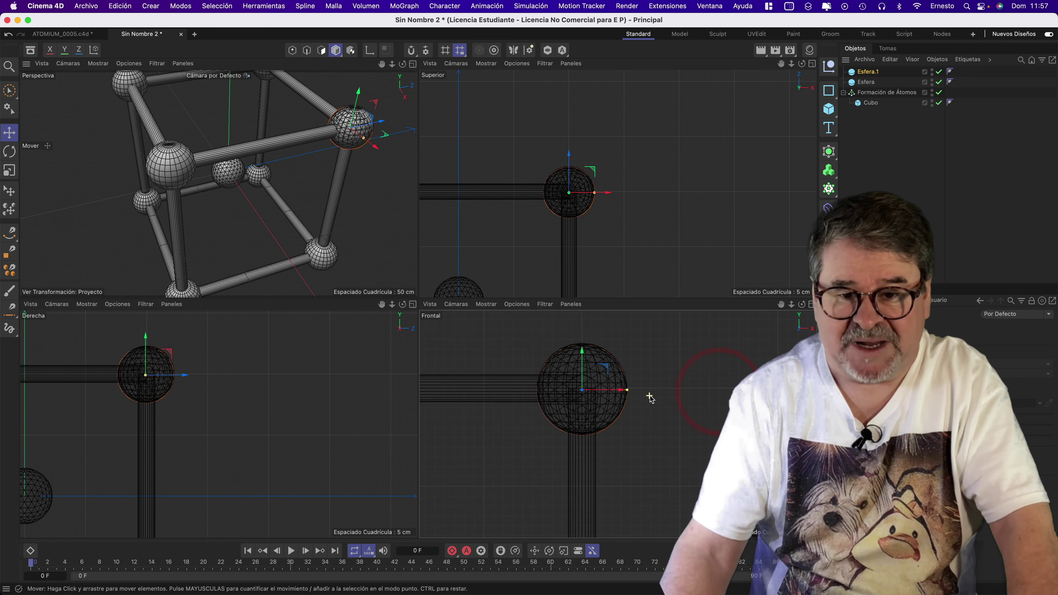
drag(585, 364, 585, 361)
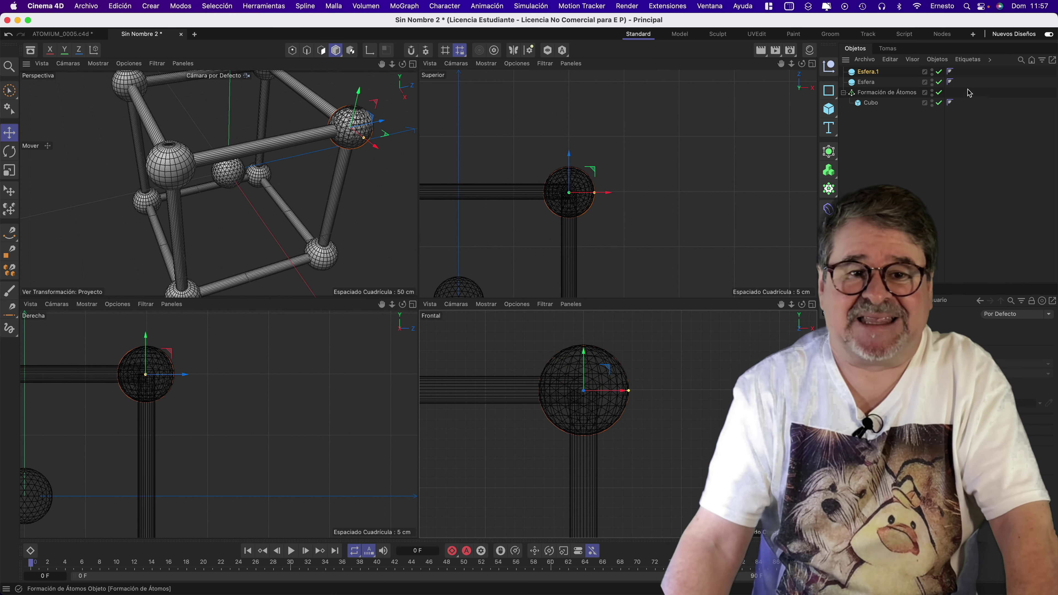
click(882, 94)
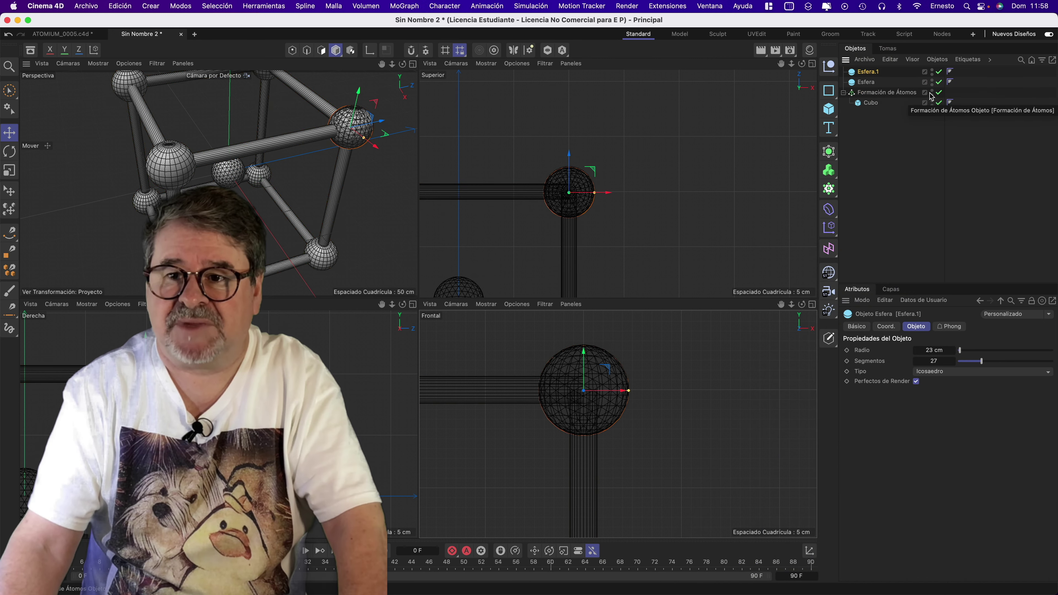
double_click(932, 91)
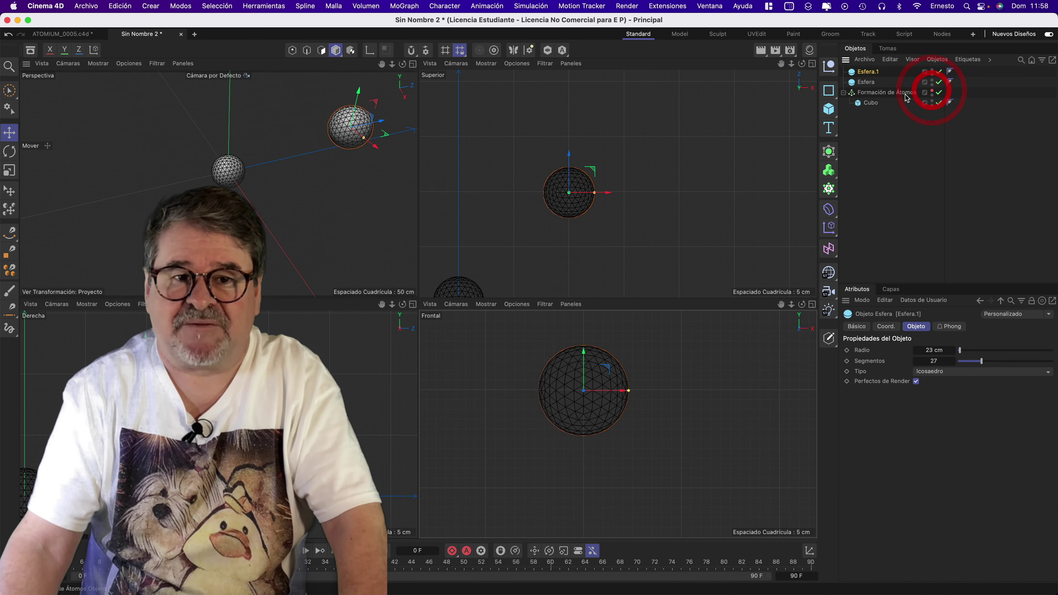
drag(604, 179, 617, 183)
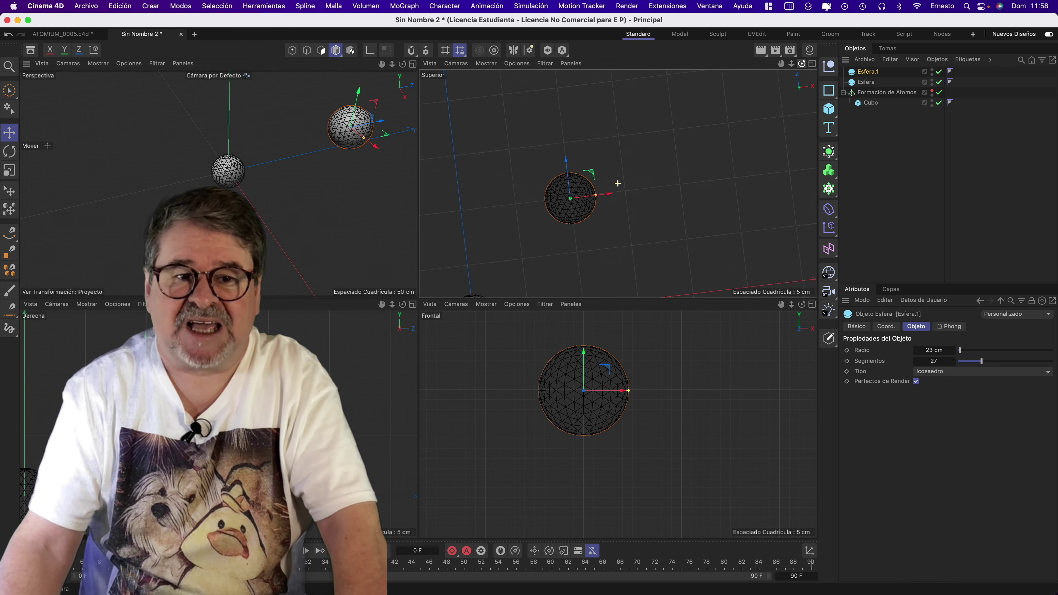
drag(377, 142, 326, 146)
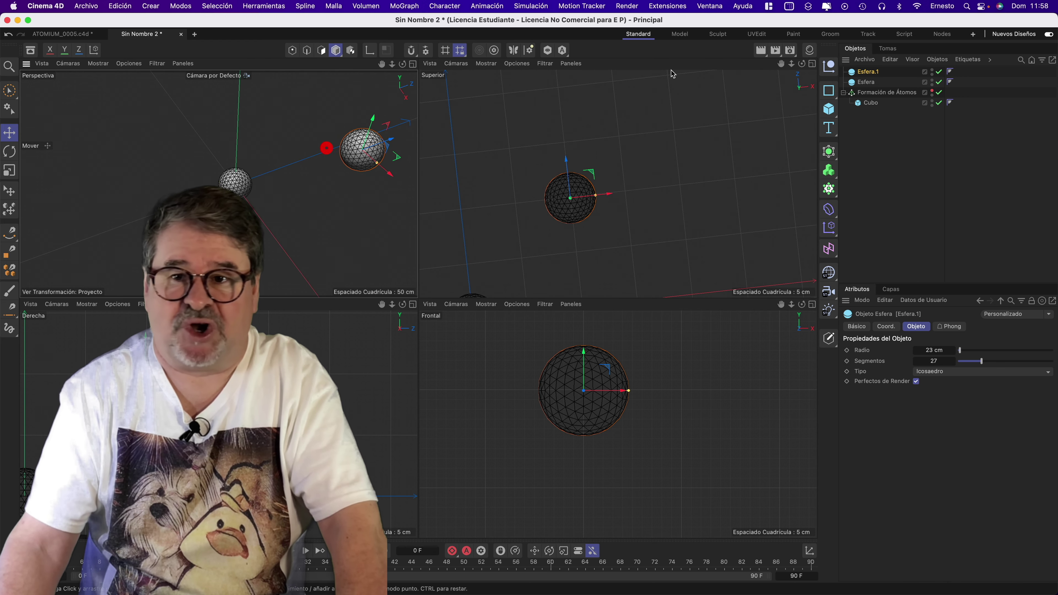
click(932, 91)
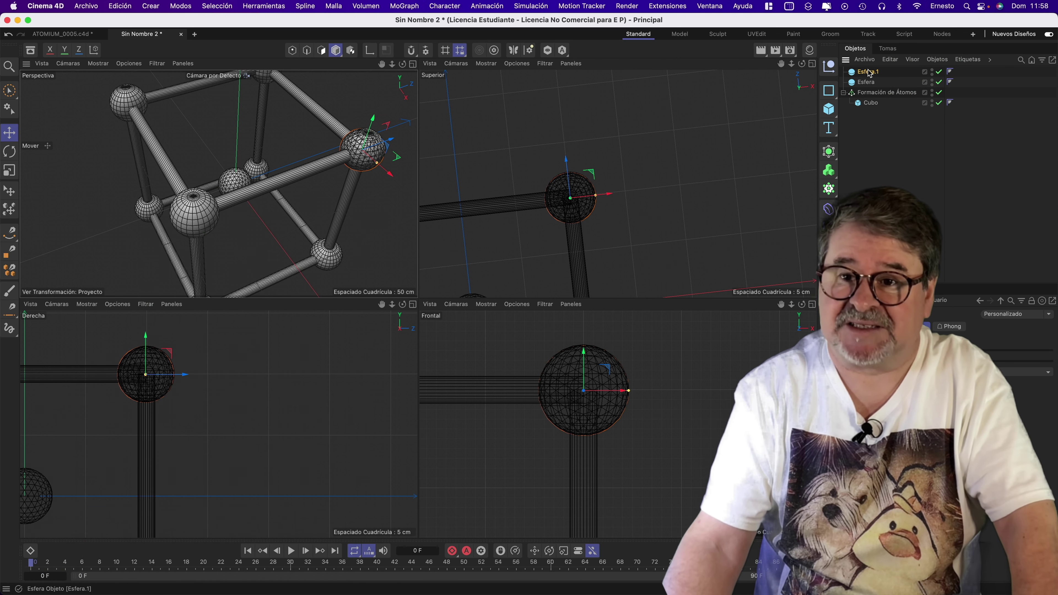
Duplicate the sphere as Esfera.2 onto another corner and make Formación de Átomos editable
drag(872, 71, 870, 70)
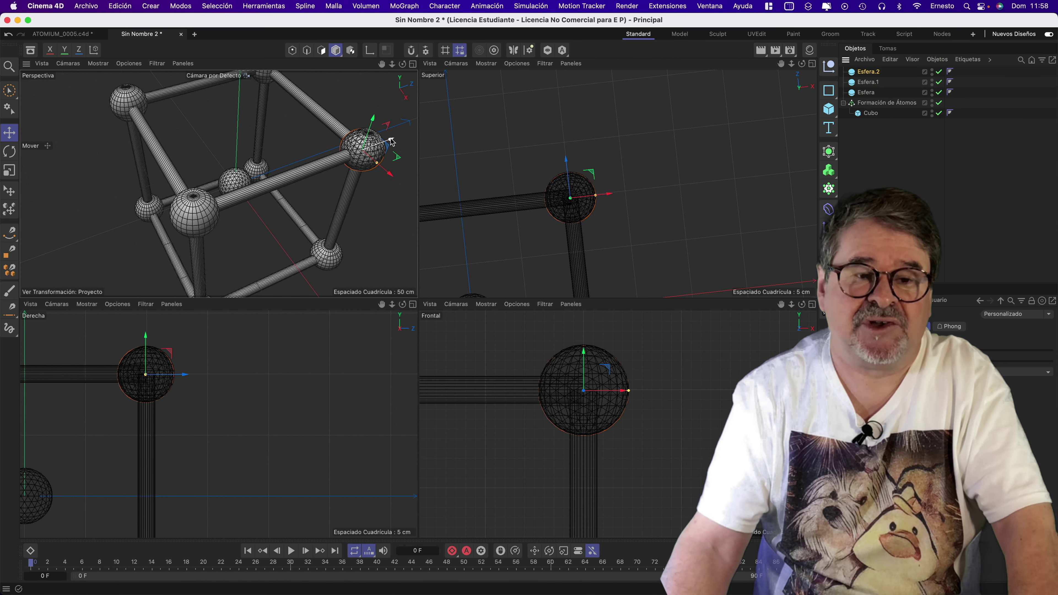
drag(350, 155, 224, 191)
drag(391, 68, 375, 70)
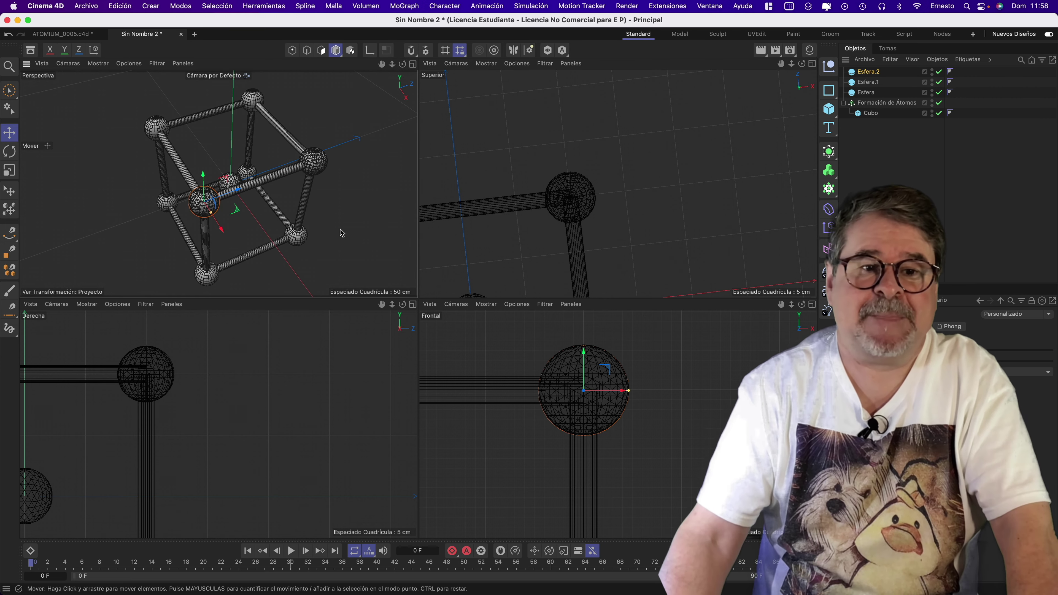
click(932, 101)
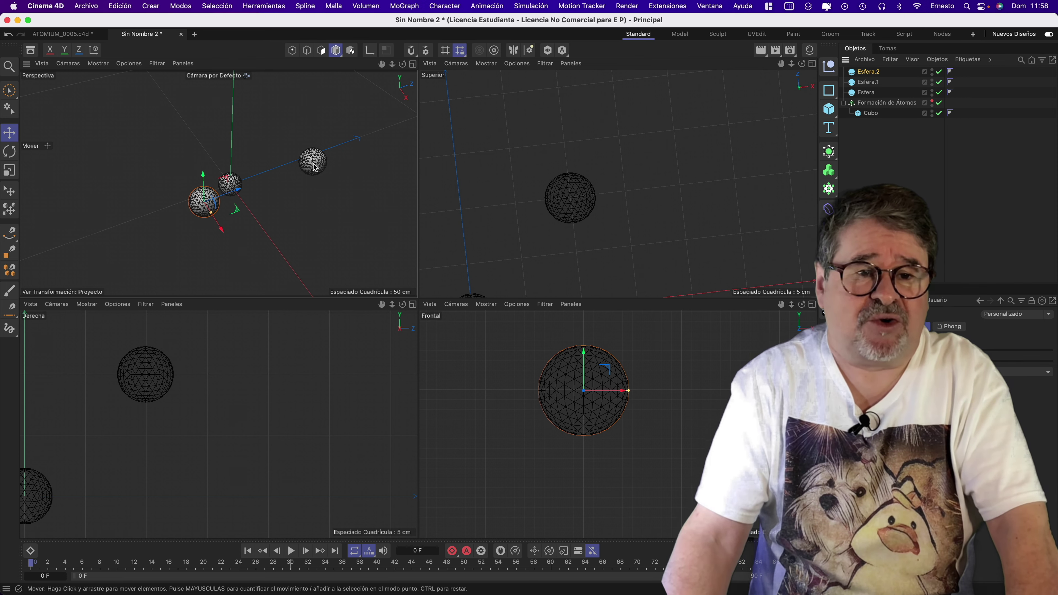
click(935, 103)
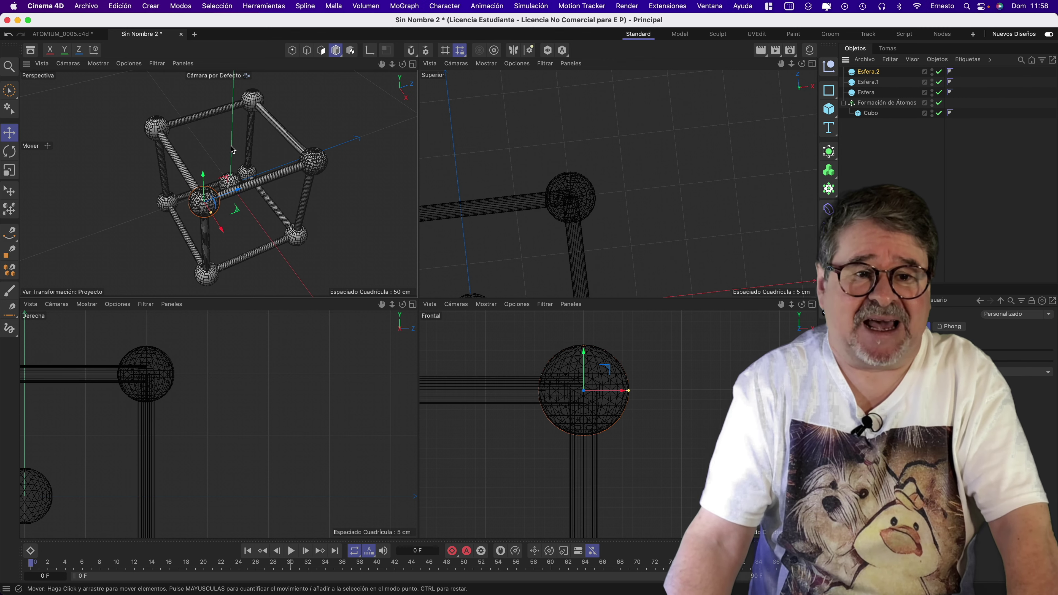
click(872, 102)
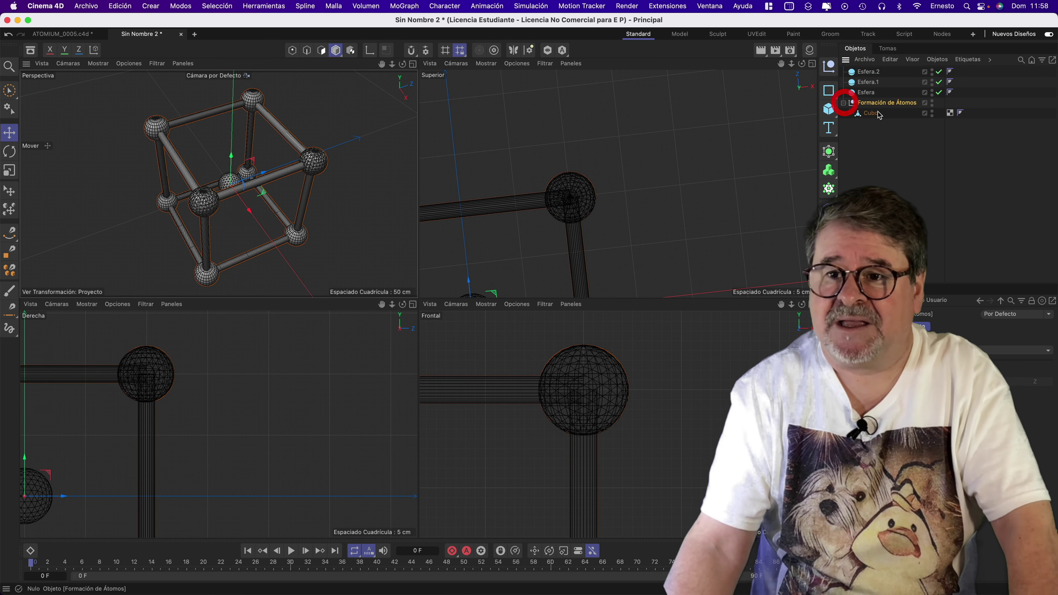
Select Cubo in Polygon mode with brush-style selection
click(874, 113)
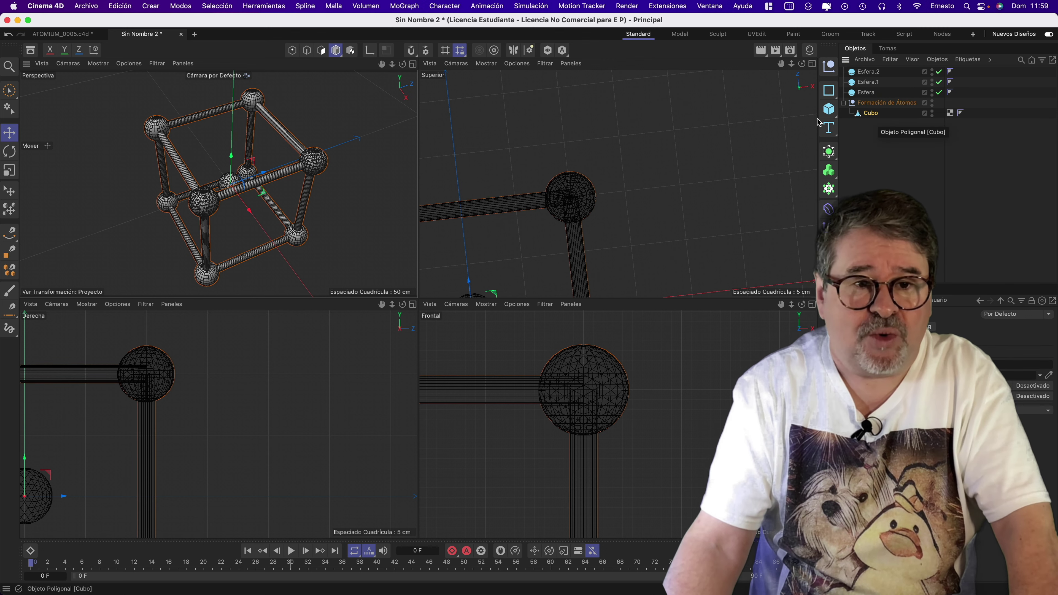
click(879, 103)
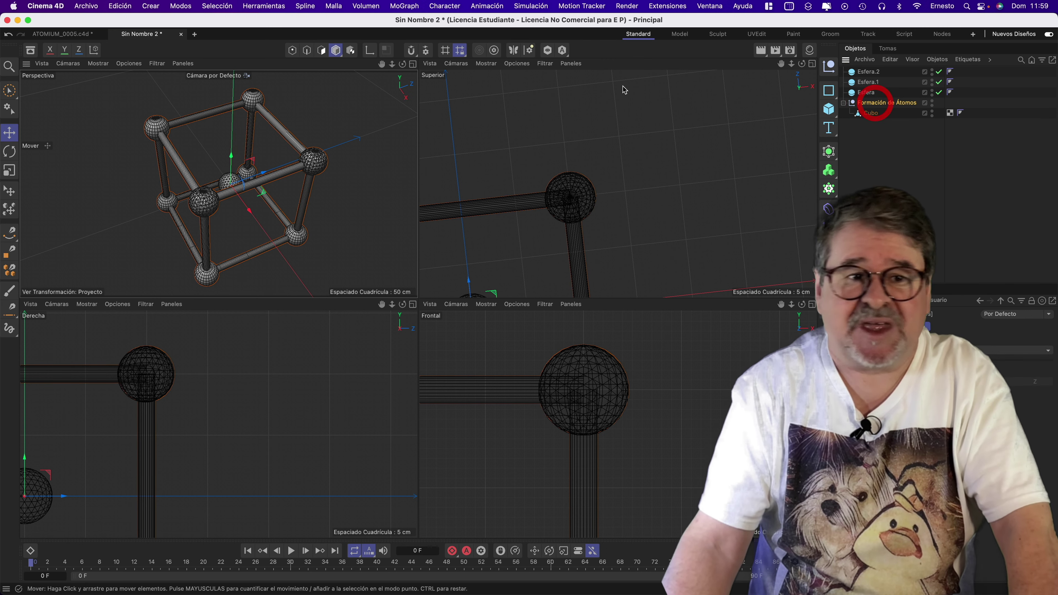
click(321, 51)
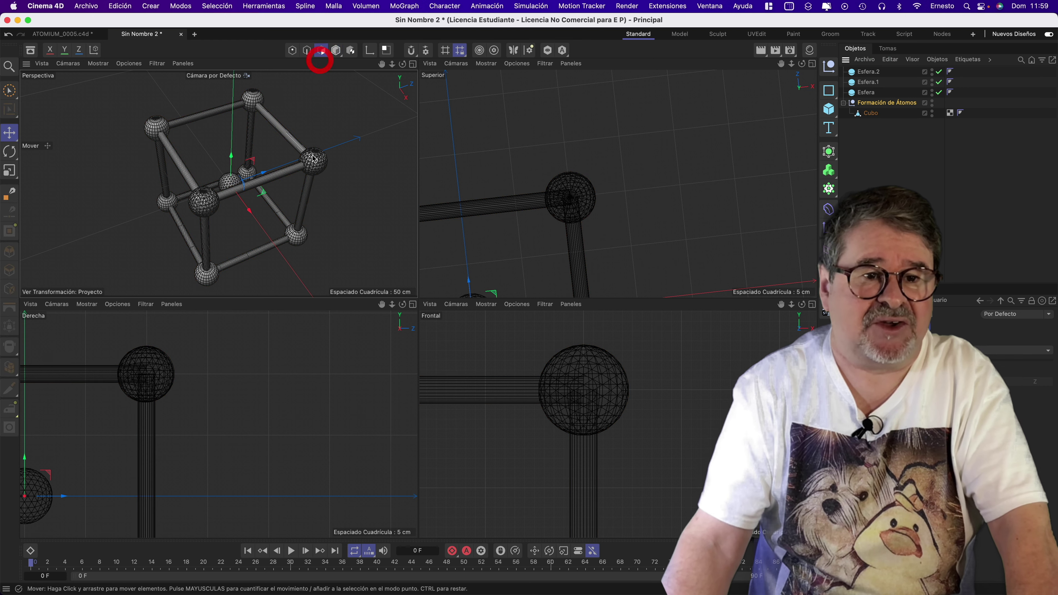
key(9)
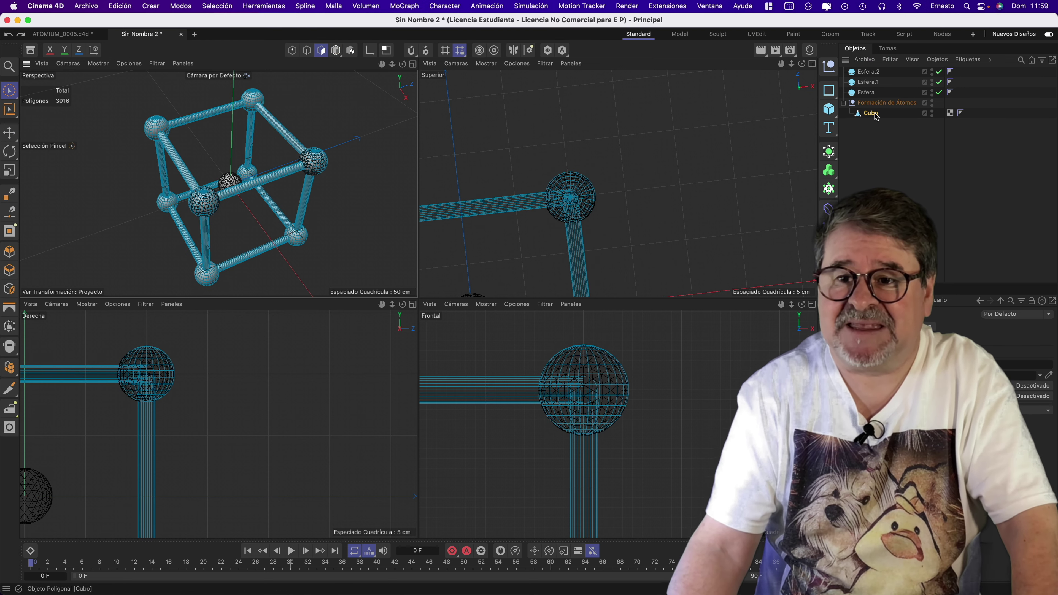
click(874, 116)
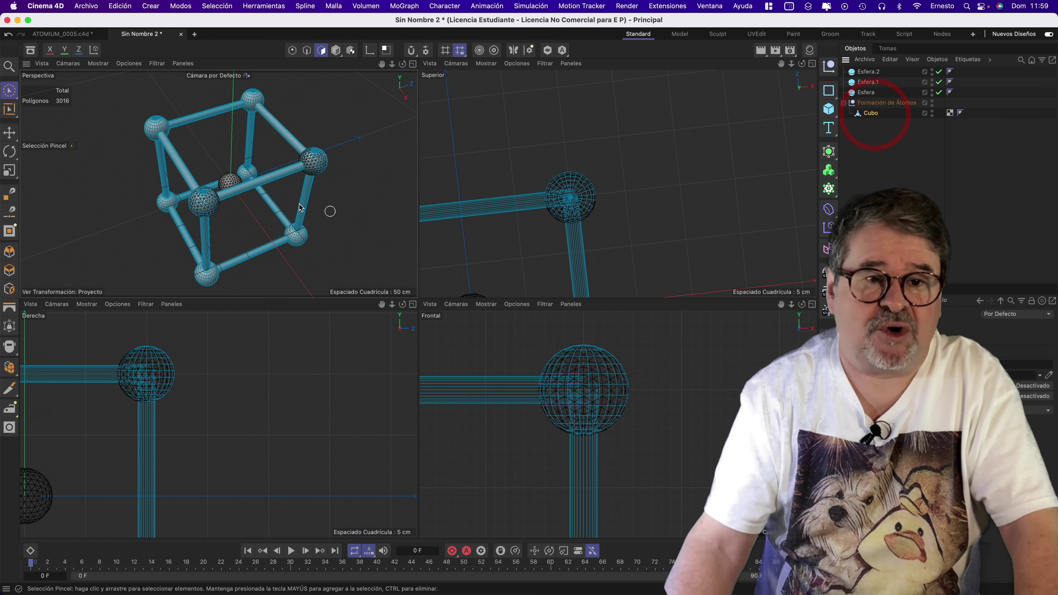
Select the whole front horizontal strut and separate it into Cubo.1
click(284, 180)
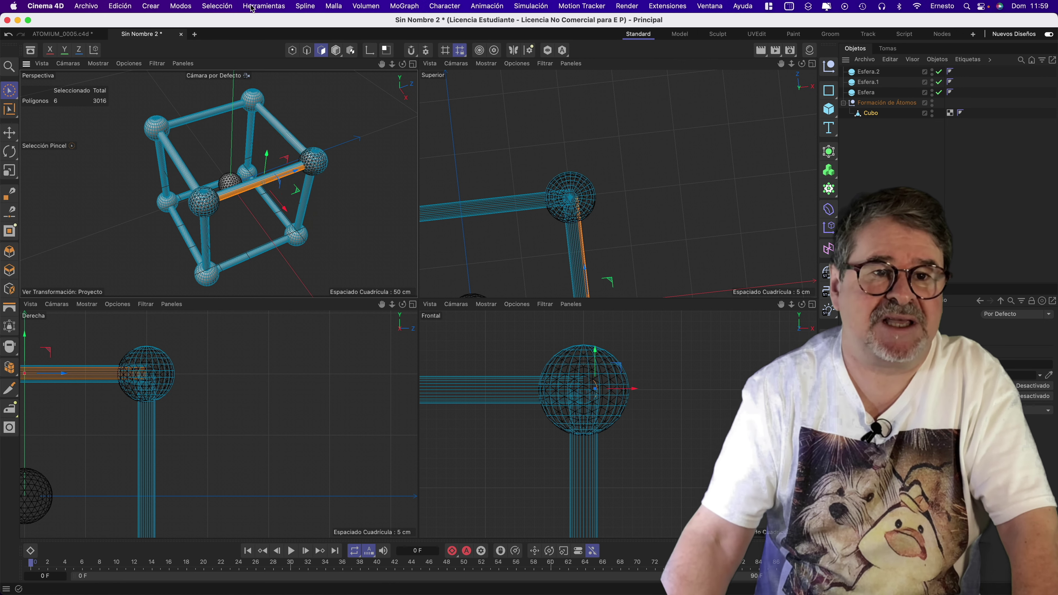
click(224, 8)
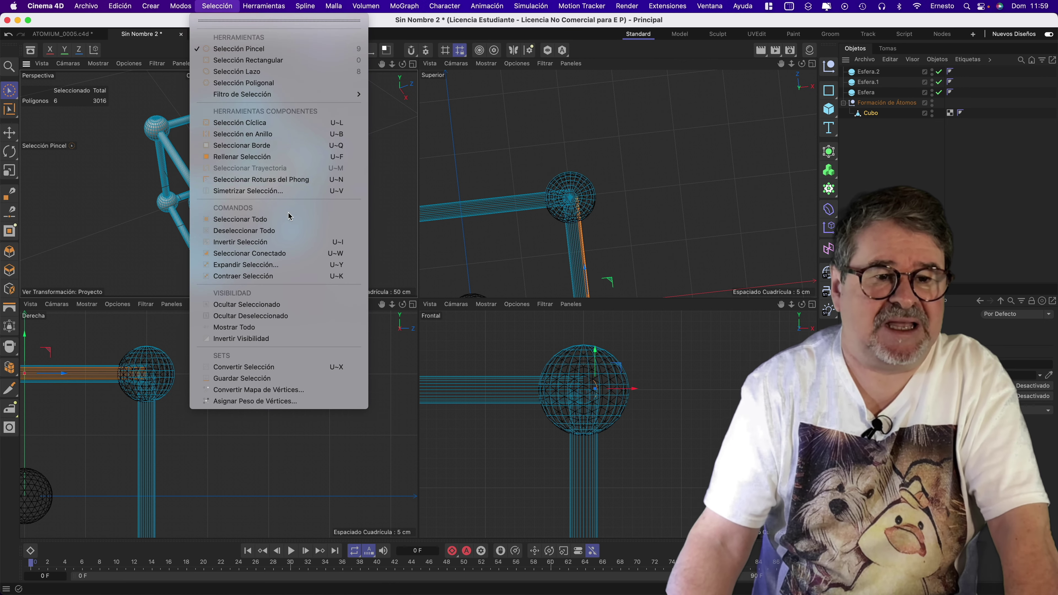
click(251, 255)
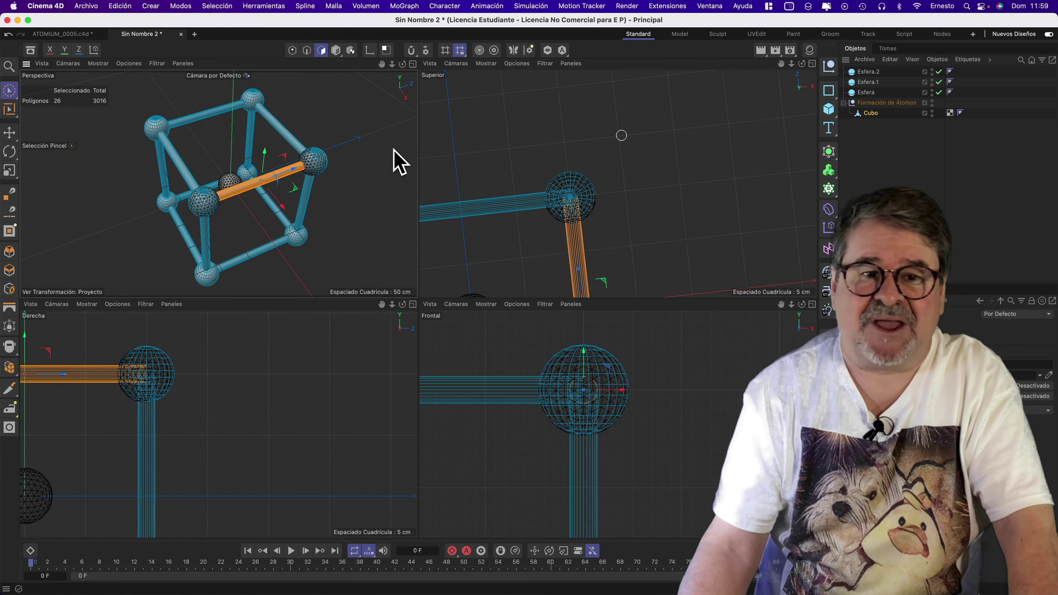
right_click(353, 167)
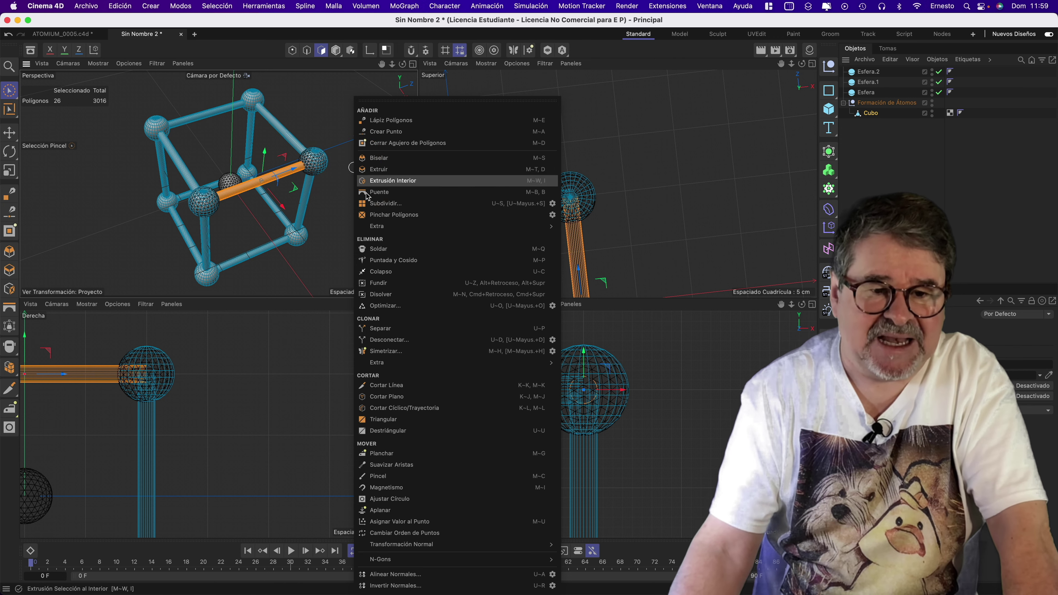
click(390, 330)
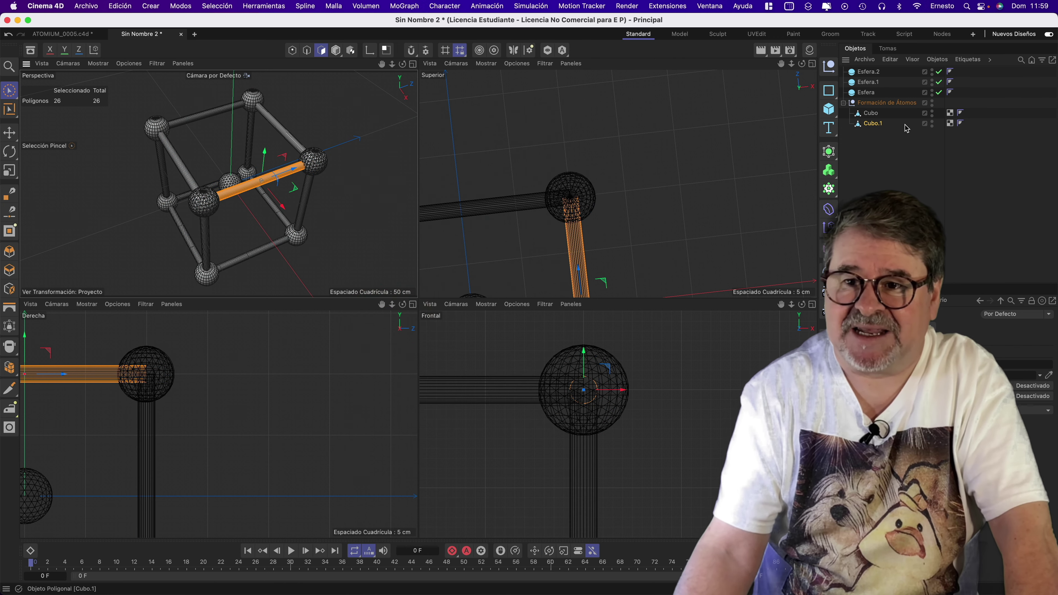
click(221, 113)
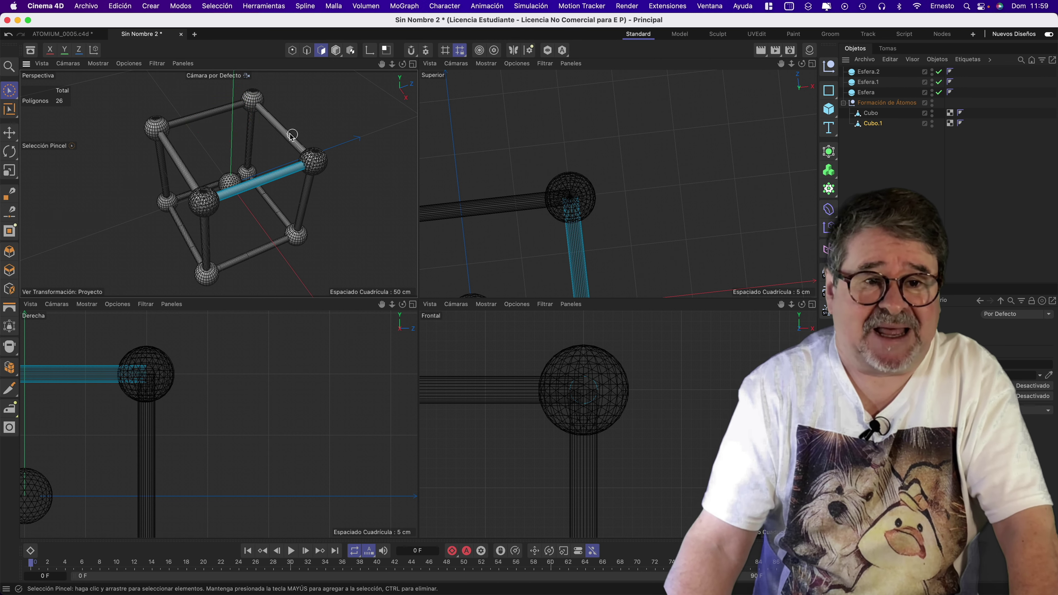
Select the connected upper right strut of Cubo and separate it into Cubo.2
click(874, 116)
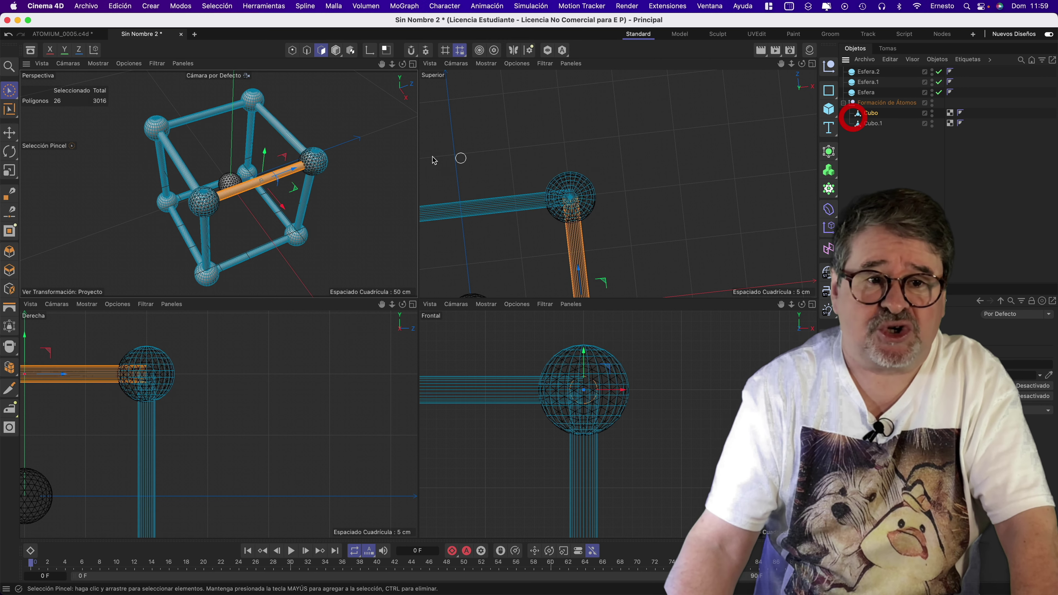
click(279, 132)
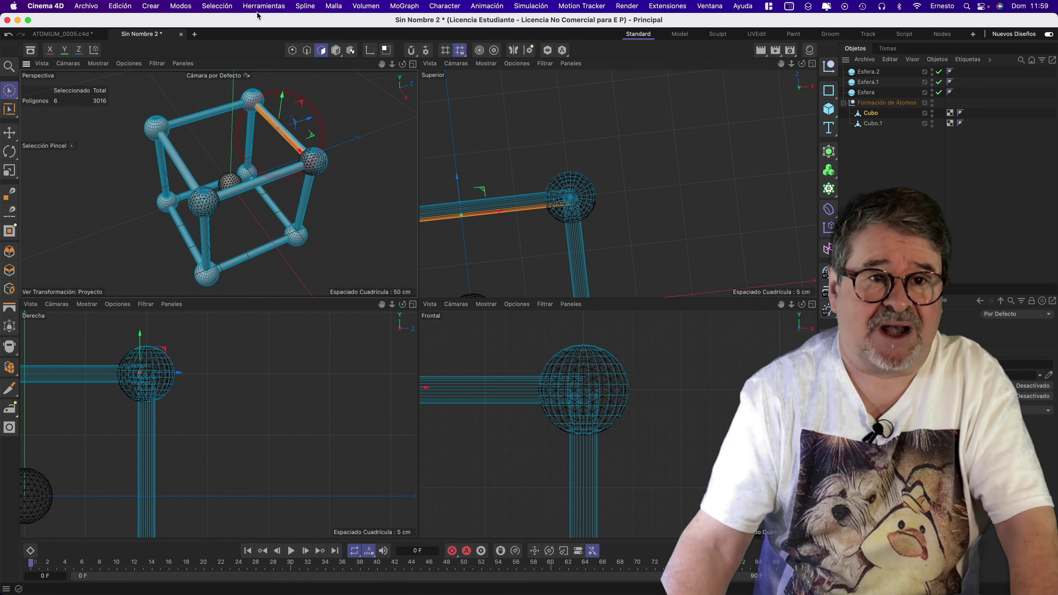
click(218, 6)
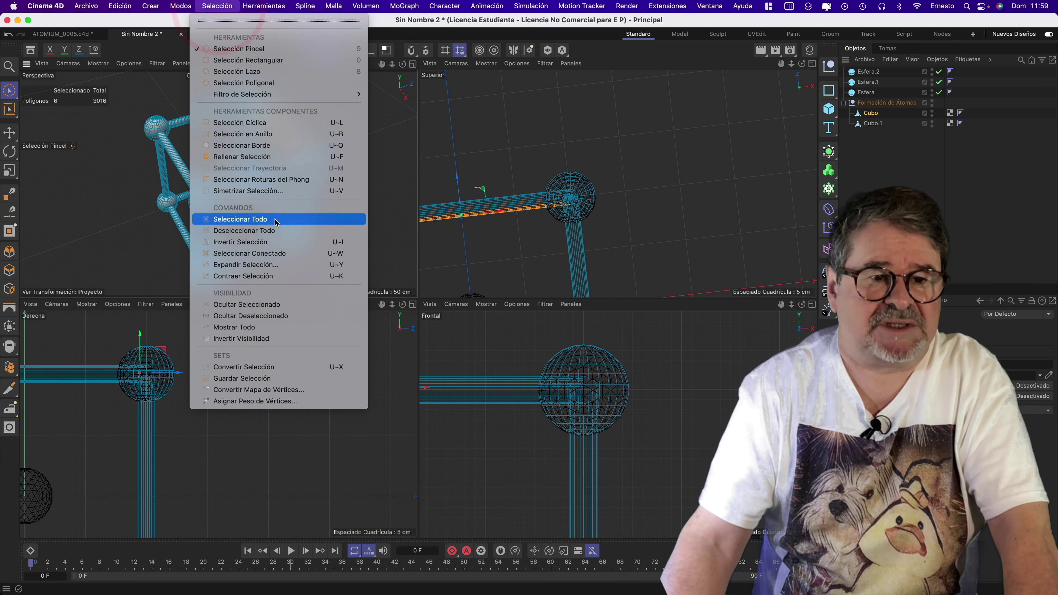
click(267, 243)
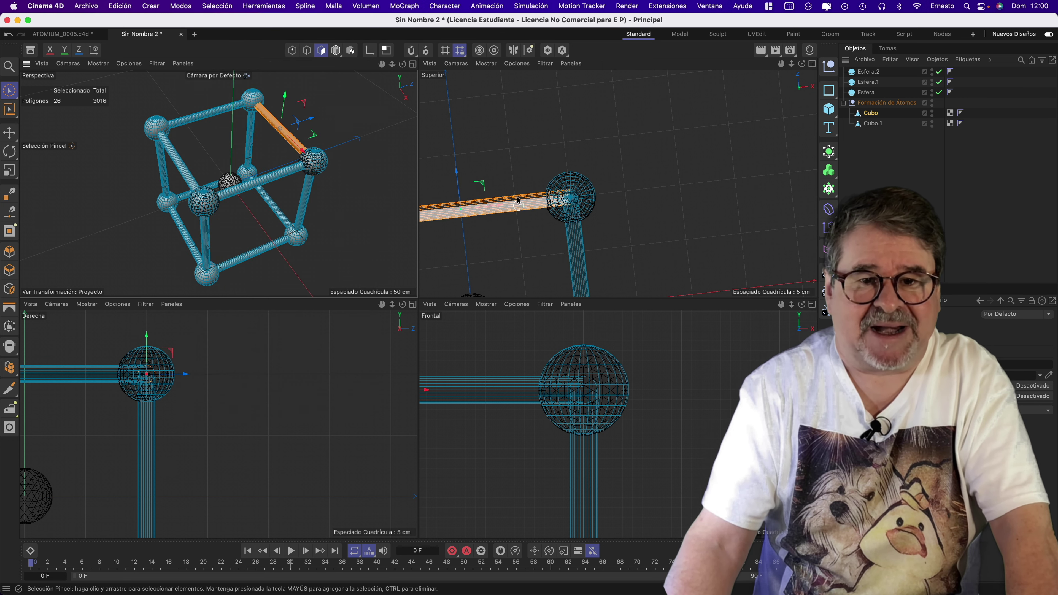
right_click(364, 142)
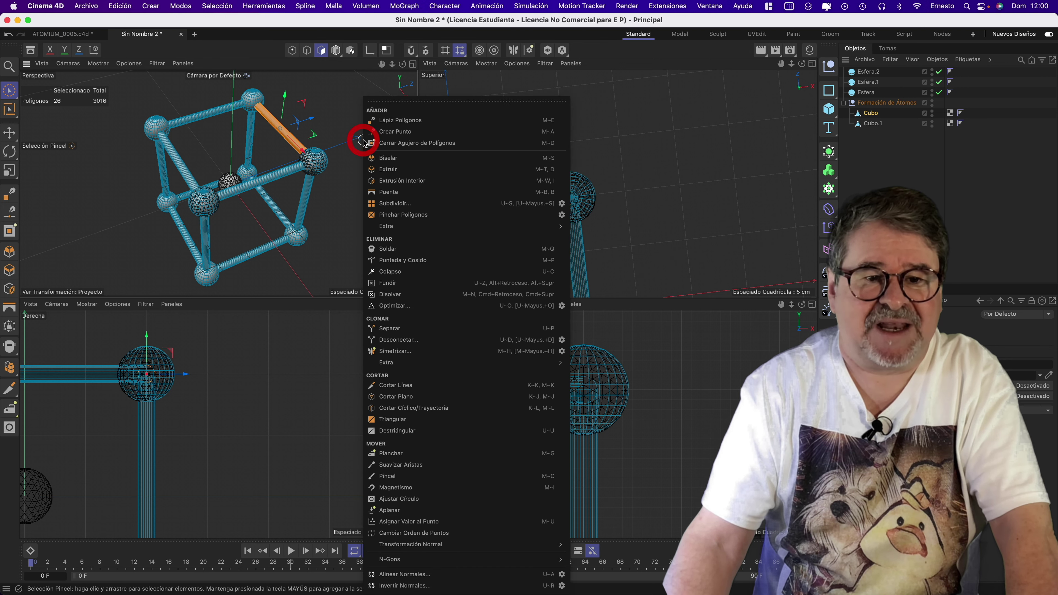
click(395, 329)
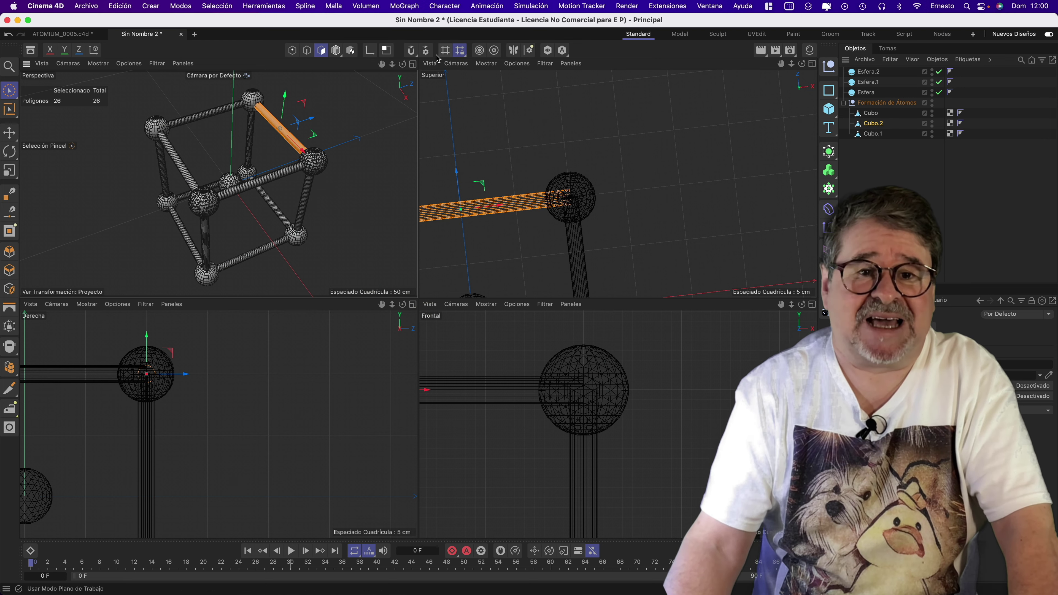
Delete the top-left corner sphere from the Cubo mesh
click(870, 113)
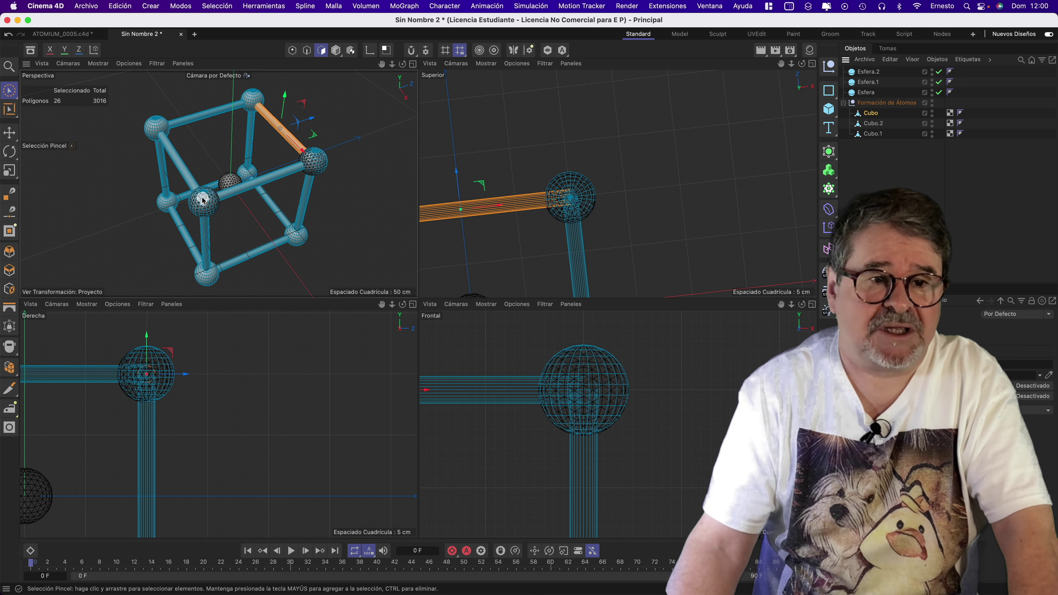
click(150, 127)
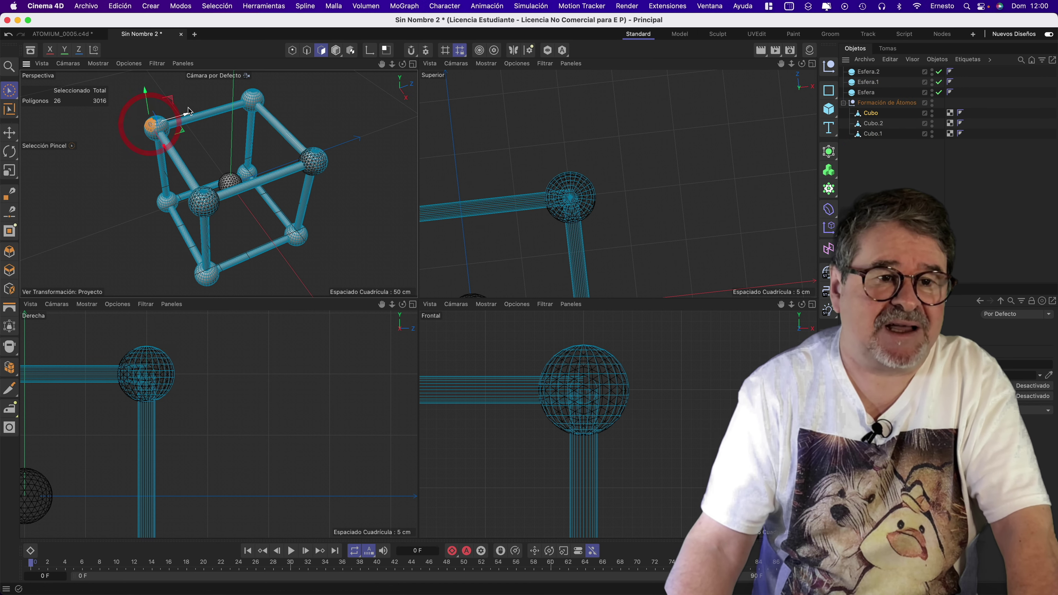
click(217, 7)
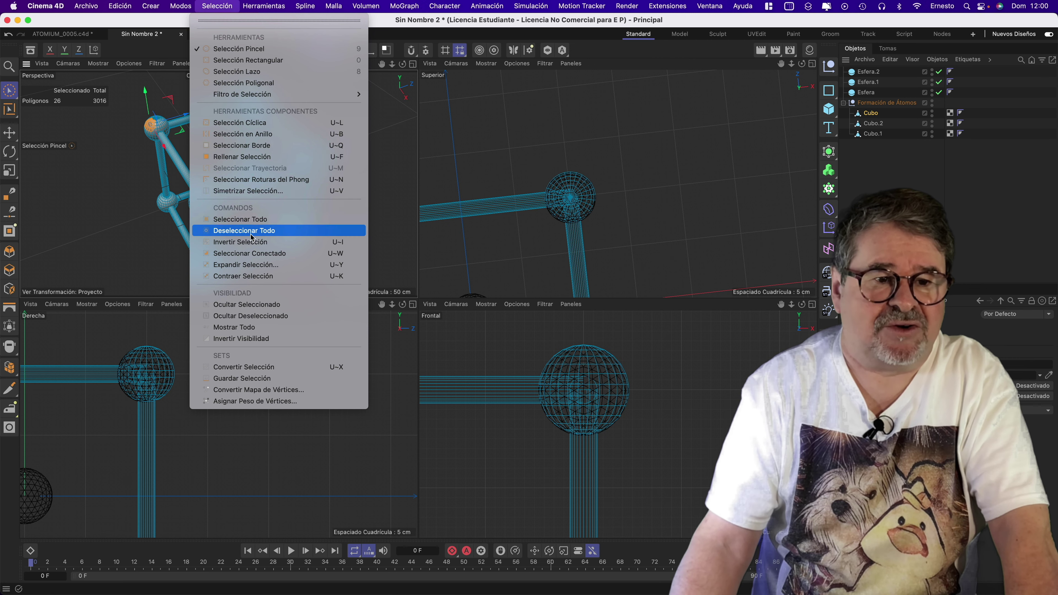
click(251, 255)
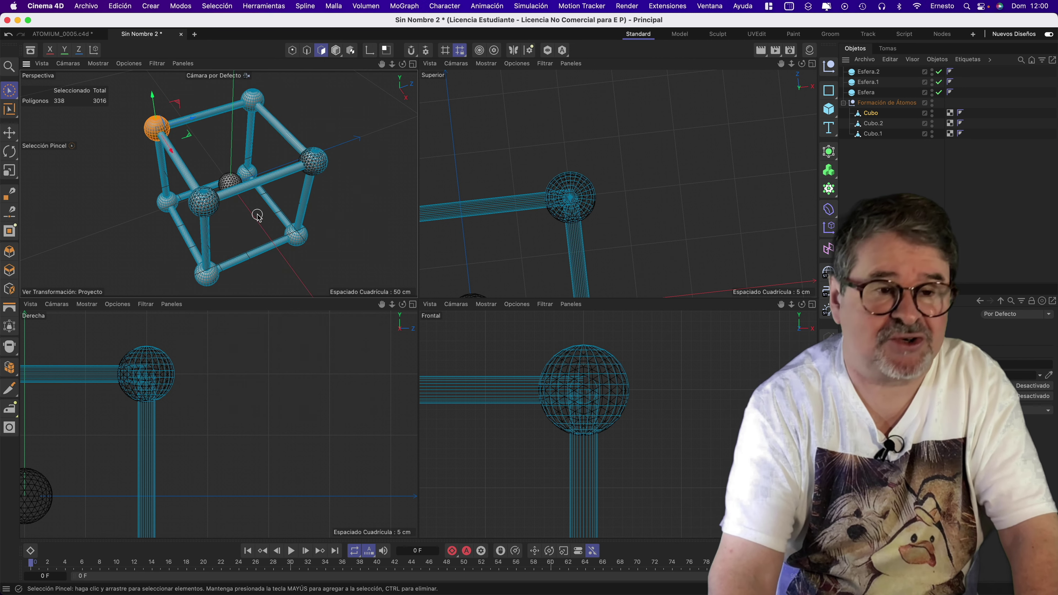
key(Delete)
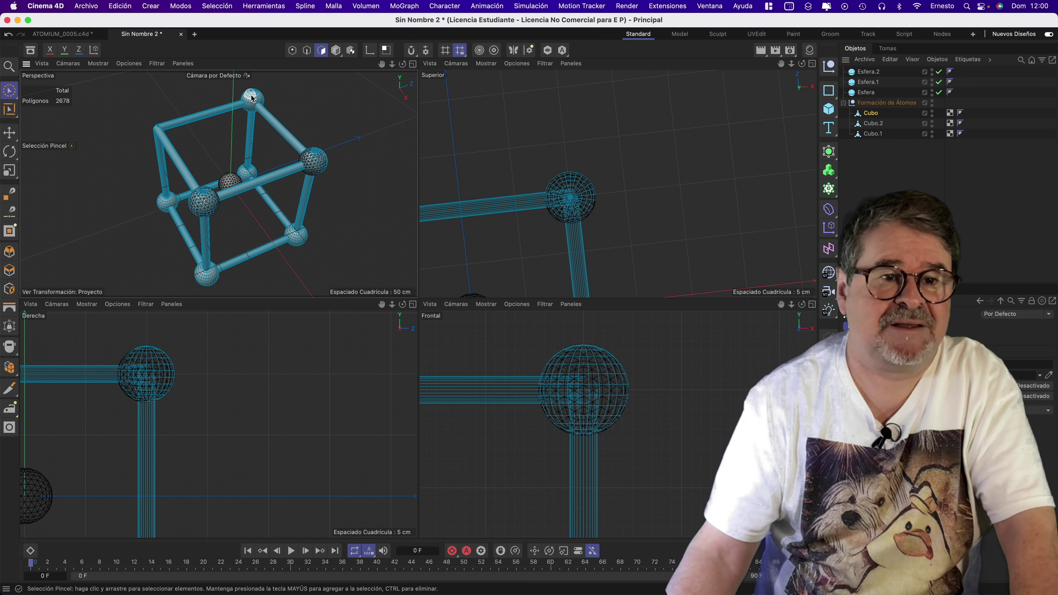
Select the top and left corner spheres and hide Esfera, Esfera.1 and Esfera.2
click(253, 98)
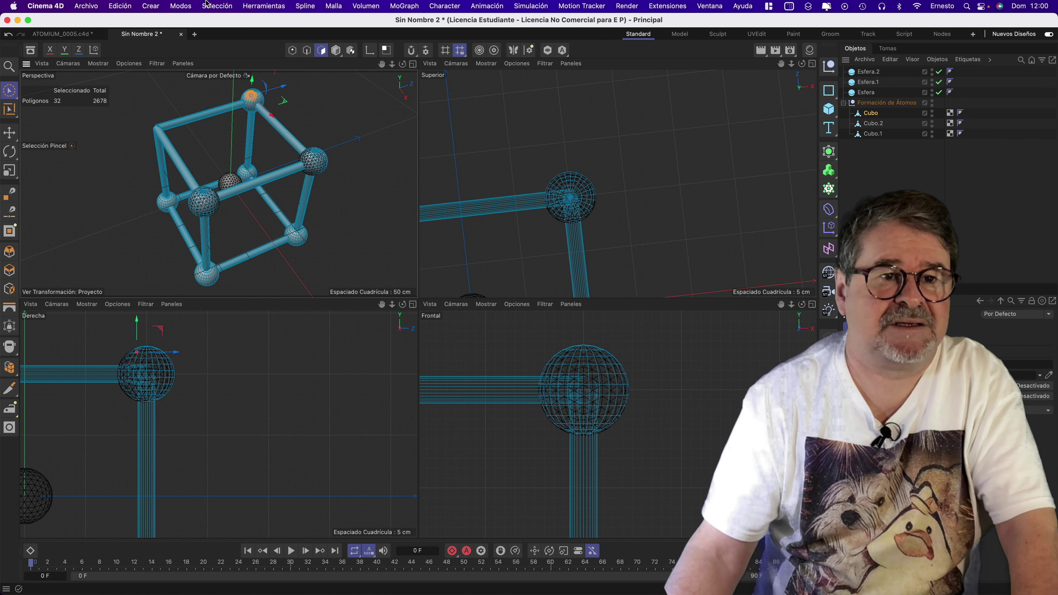
click(217, 6)
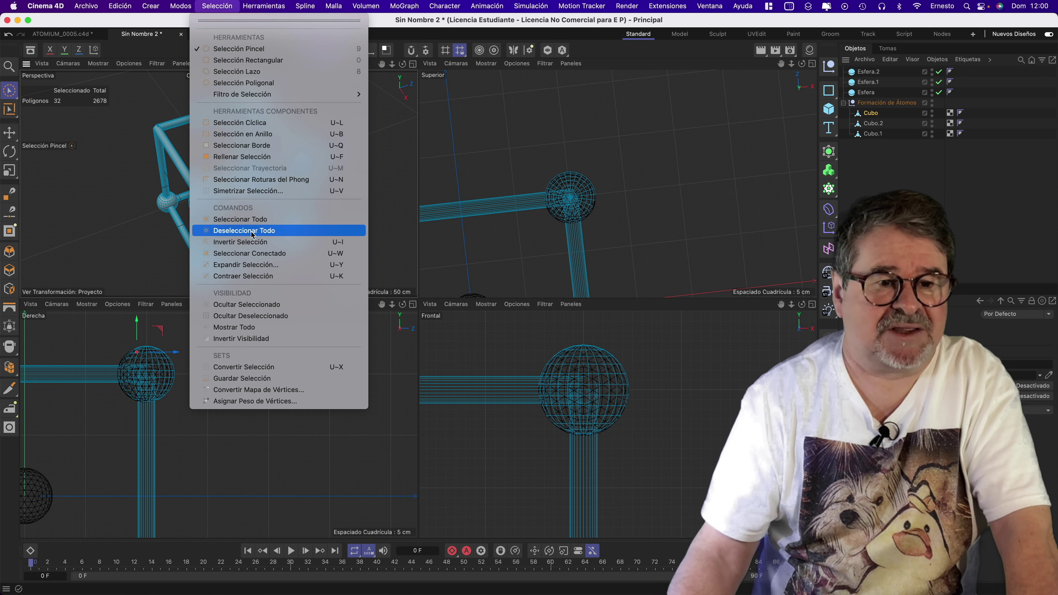
click(251, 254)
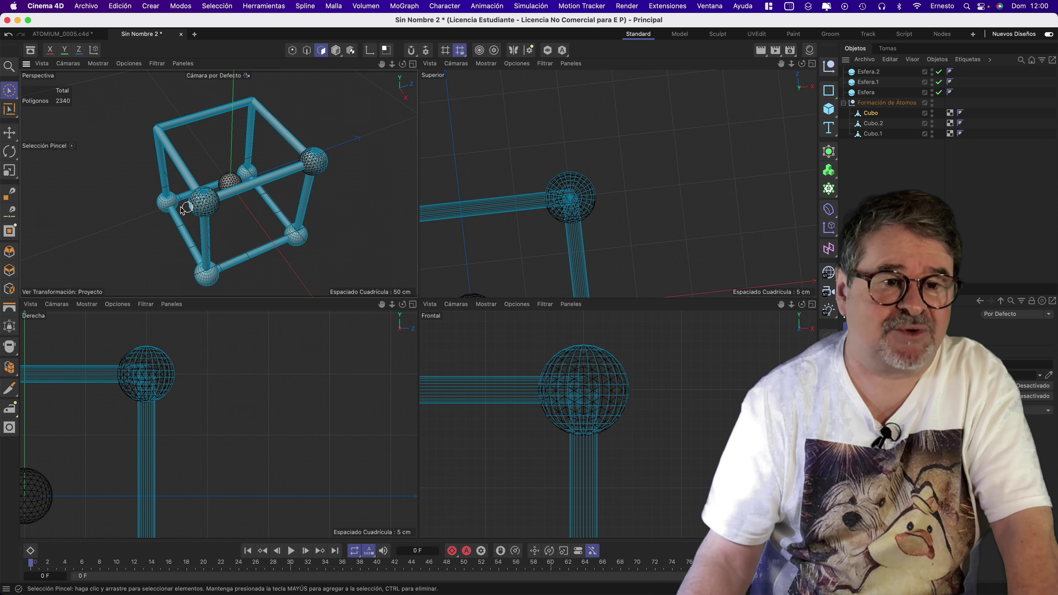
click(160, 206)
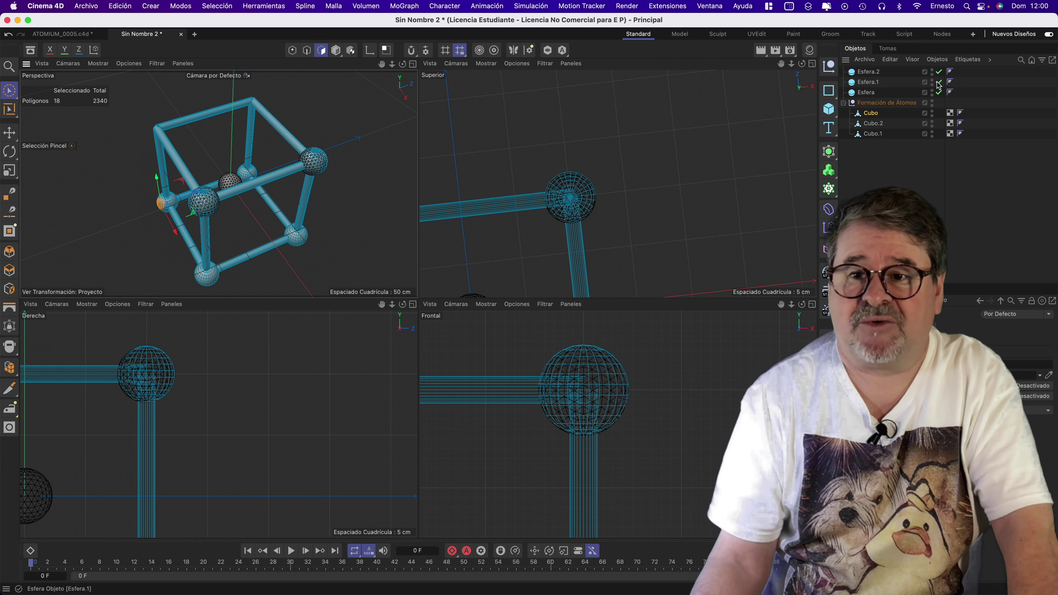
click(932, 71)
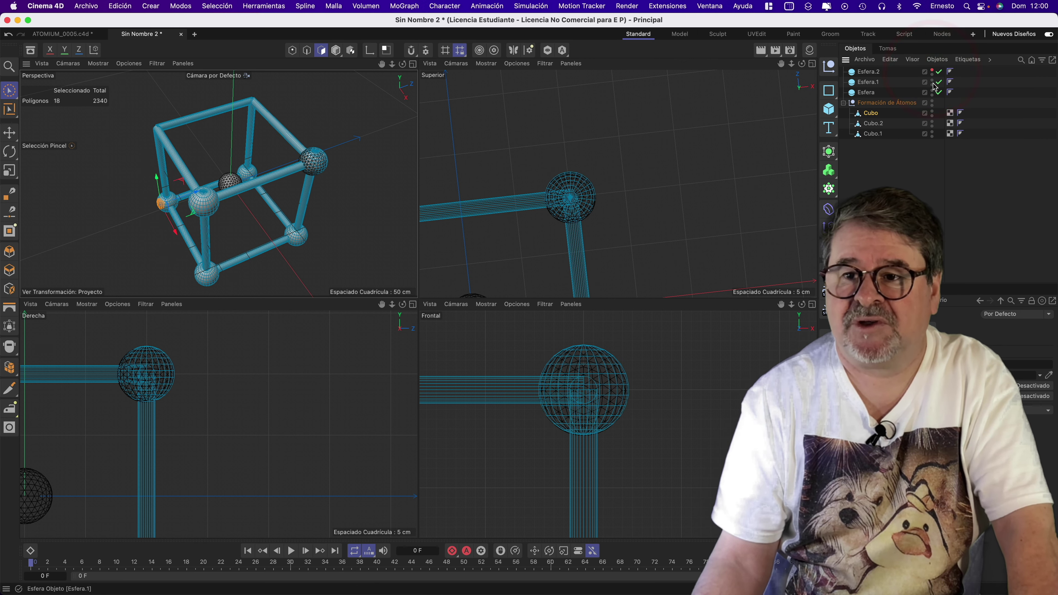
click(932, 82)
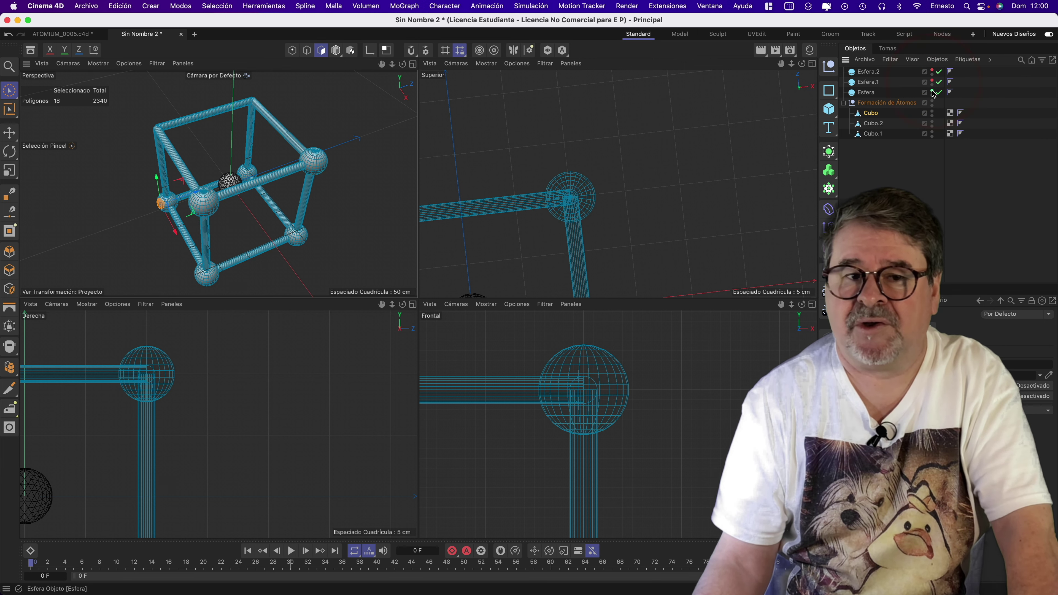
click(932, 92)
Select and delete the front and top-right corner spheres, then hide Cubo
click(209, 205)
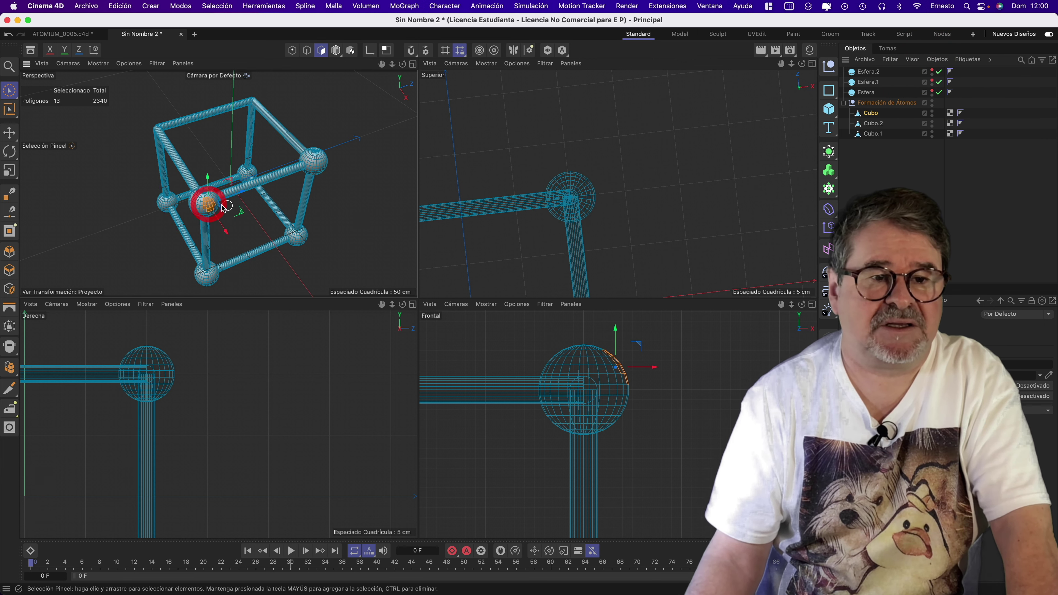
click(226, 7)
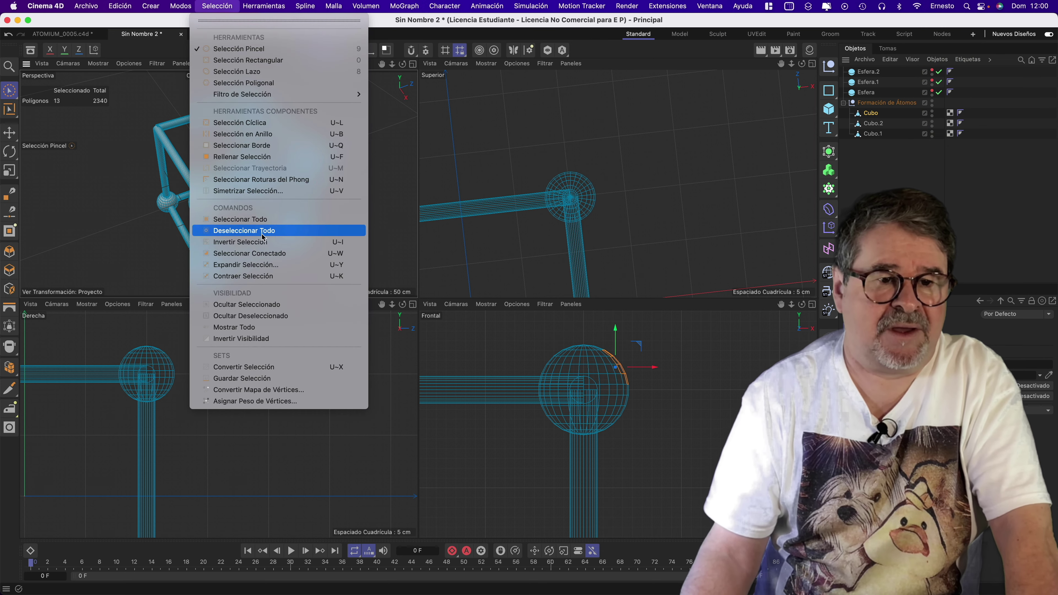
click(266, 254)
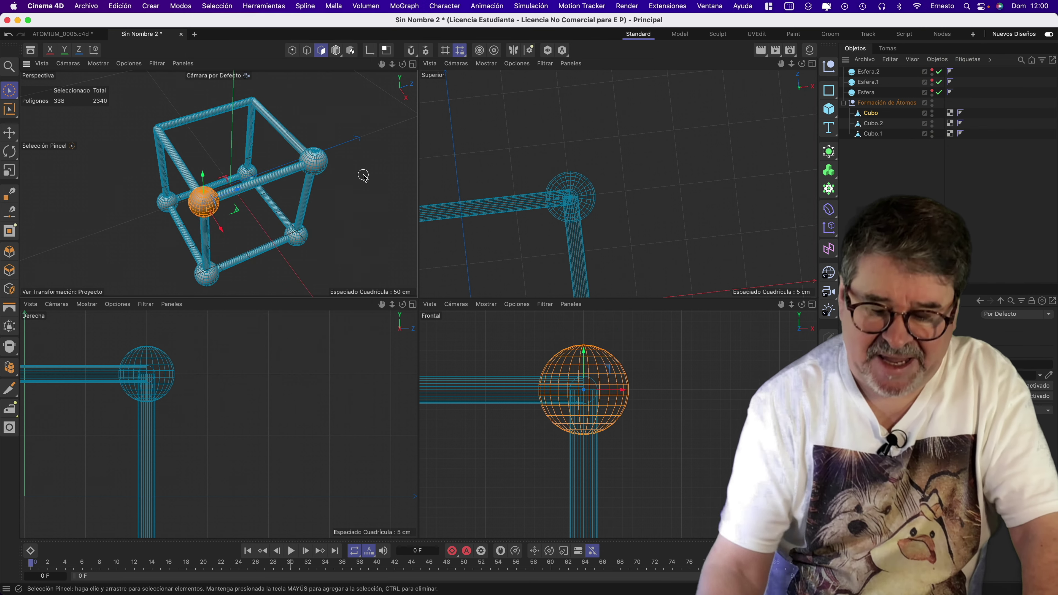
click(362, 174)
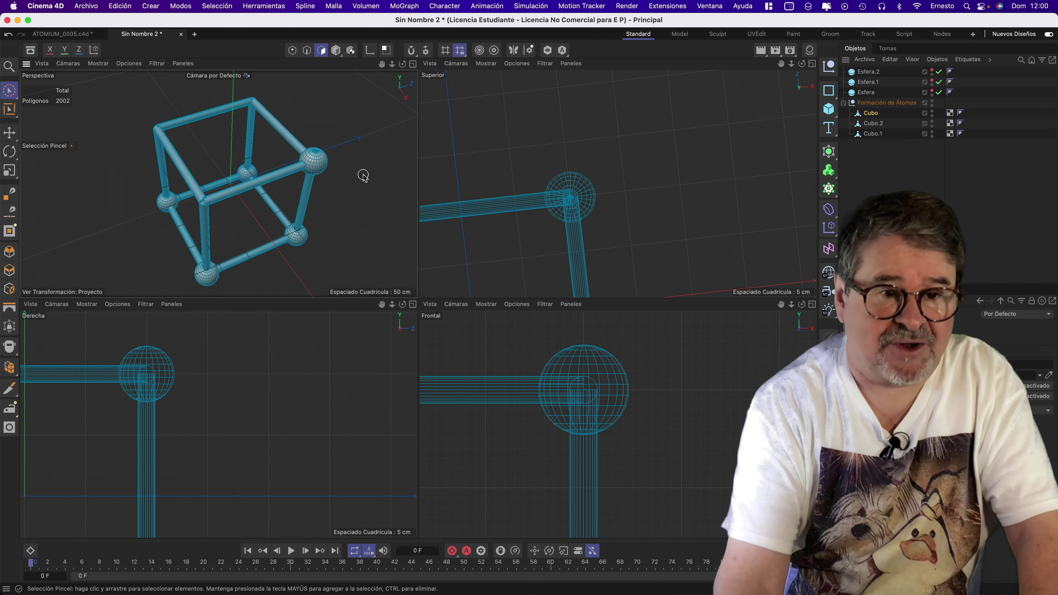
click(332, 164)
click(217, 7)
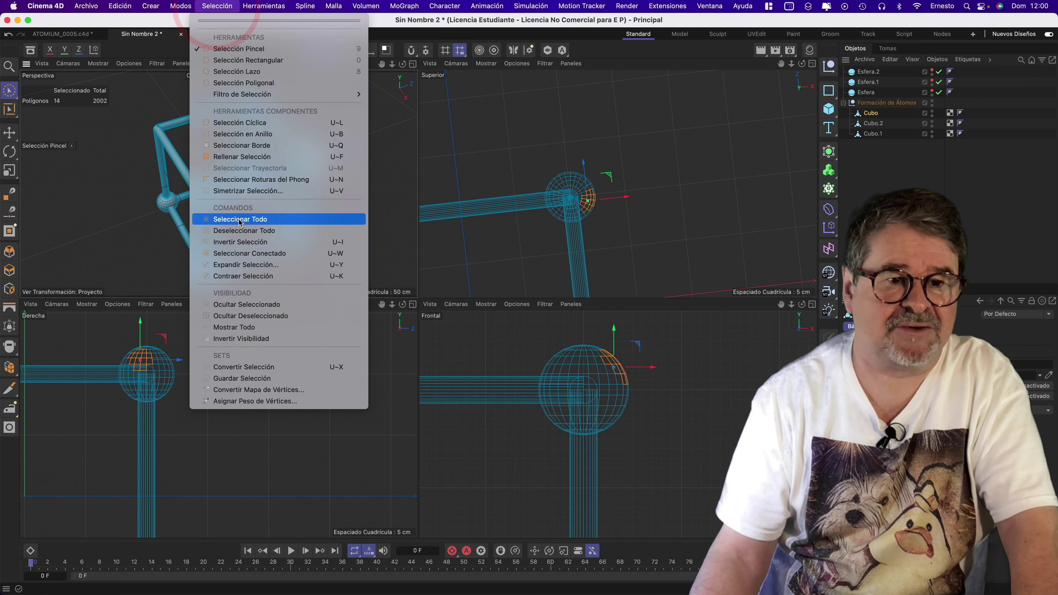
click(249, 254)
key(Delete)
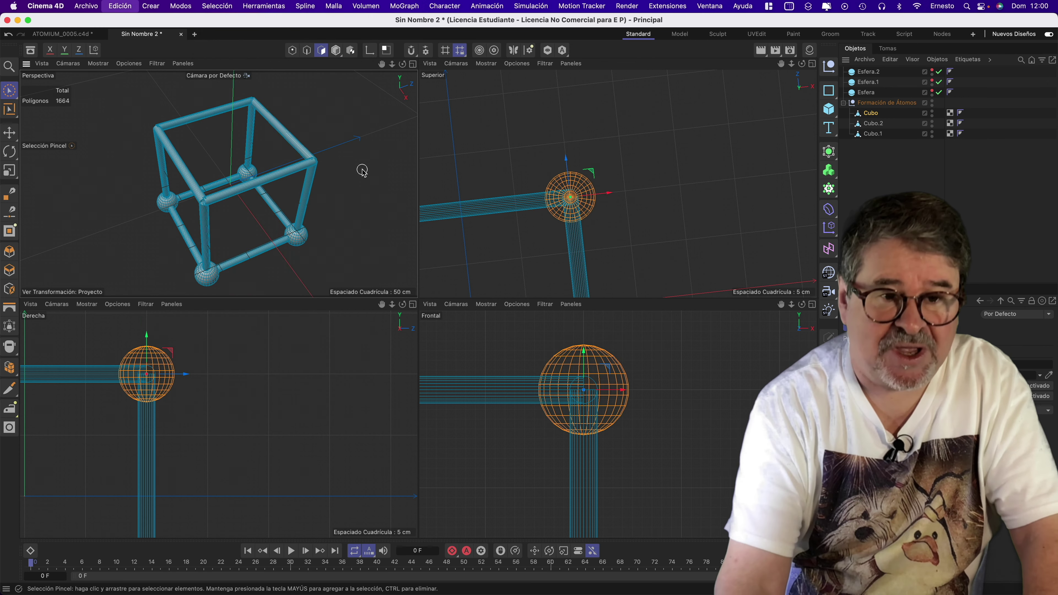
click(932, 112)
Show Cubo, Esfera.2 and Esfera.1 again and zoom in on the large corner sphere
click(932, 111)
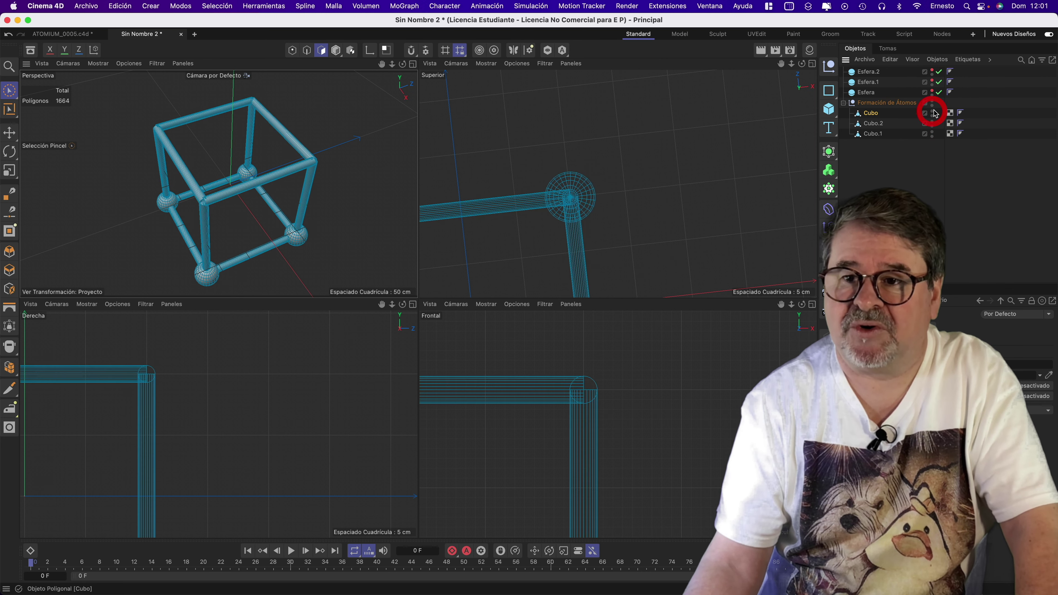
click(932, 71)
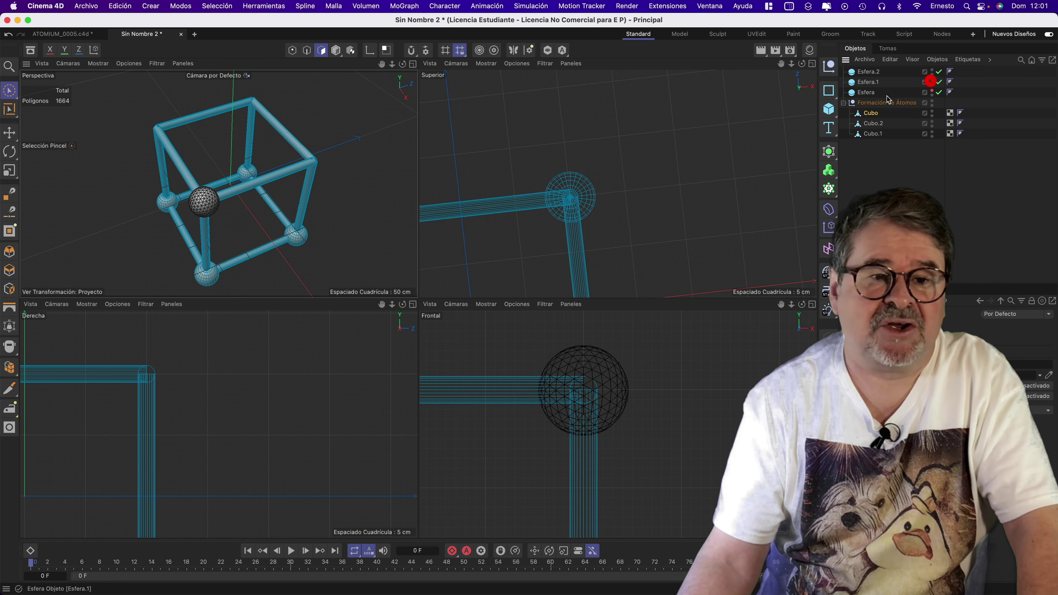
click(931, 82)
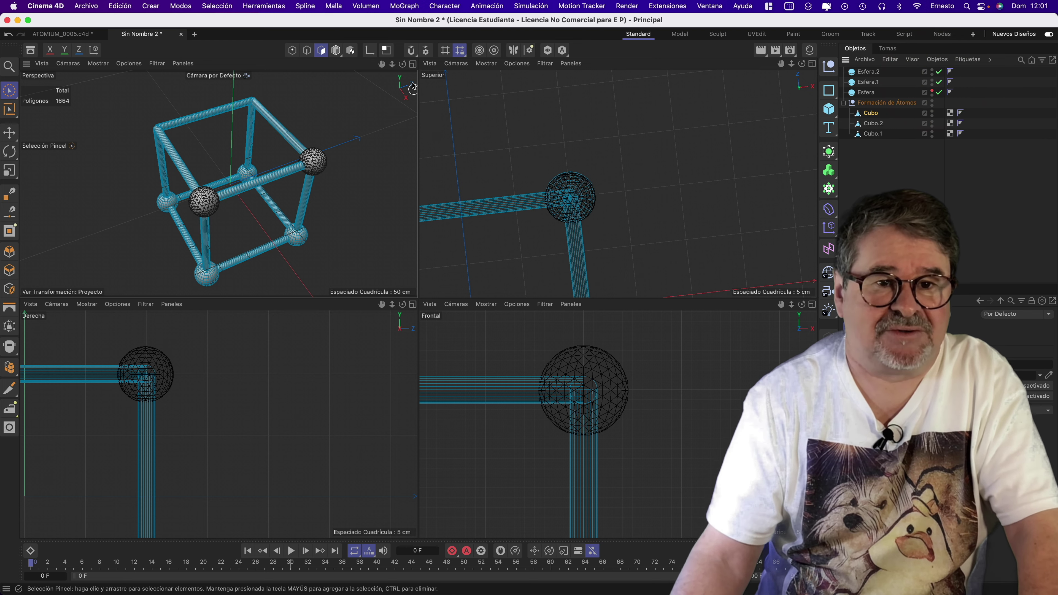
drag(391, 63, 219, 184)
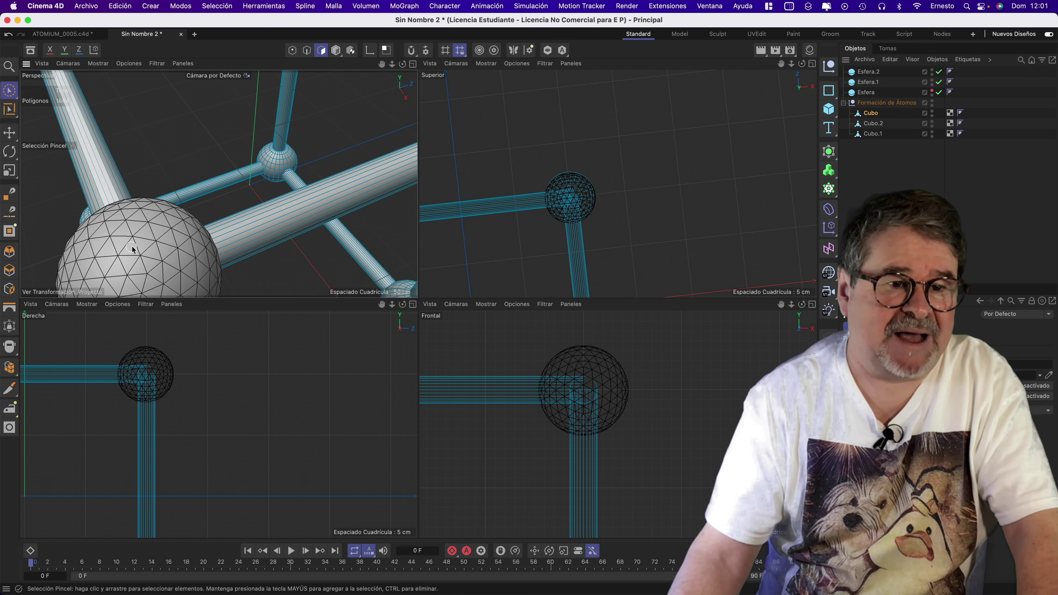
drag(164, 267, 166, 245)
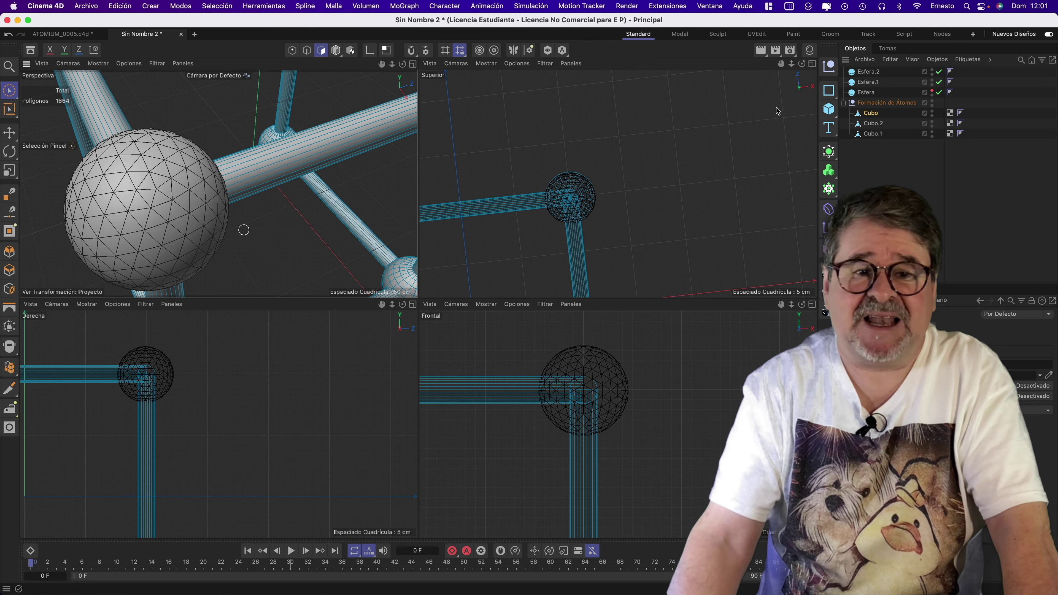
click(809, 51)
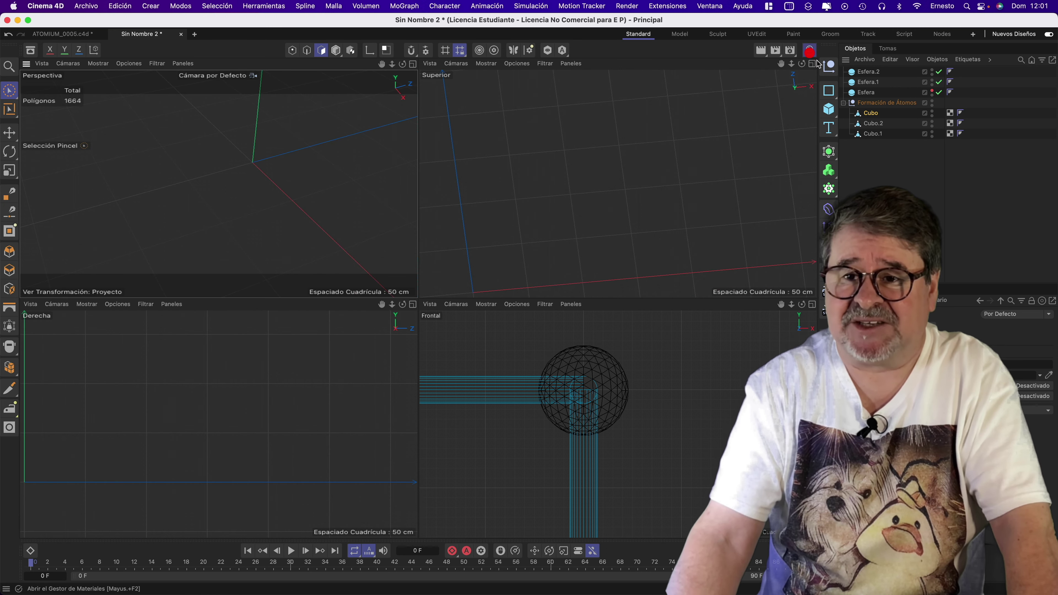
Create material Mat, make Esfera, Esfera.1 and Esfera.2 editable polygons, and assign Mat to them
double_click(727, 122)
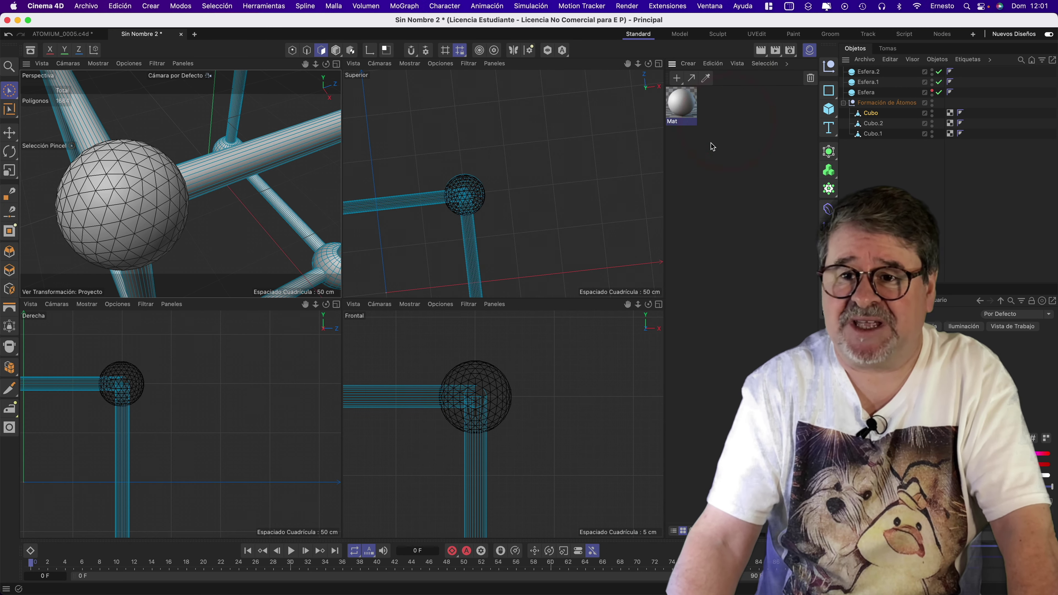
click(868, 72)
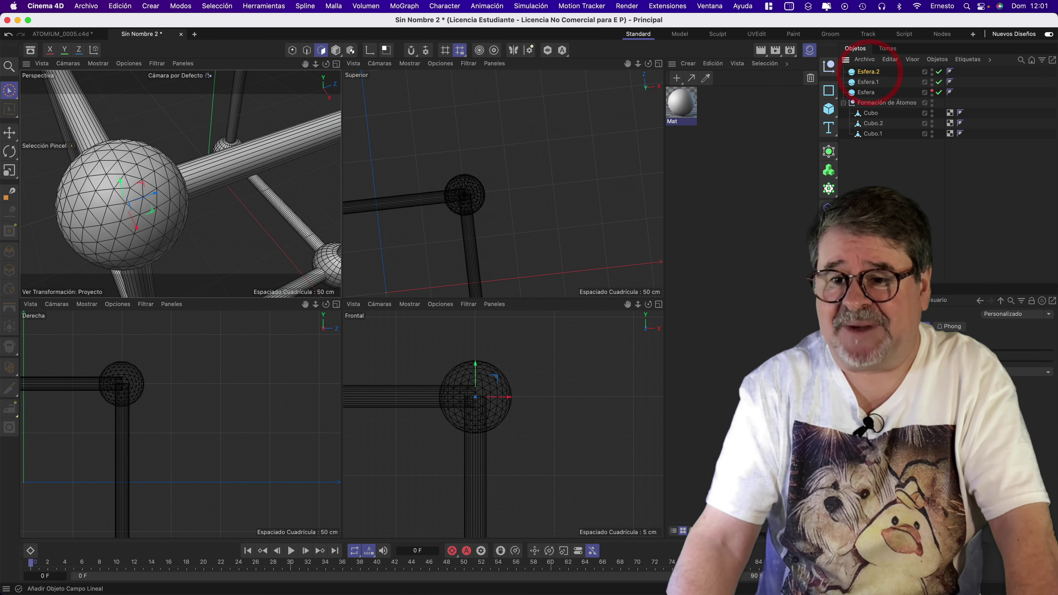
key(c)
click(869, 83)
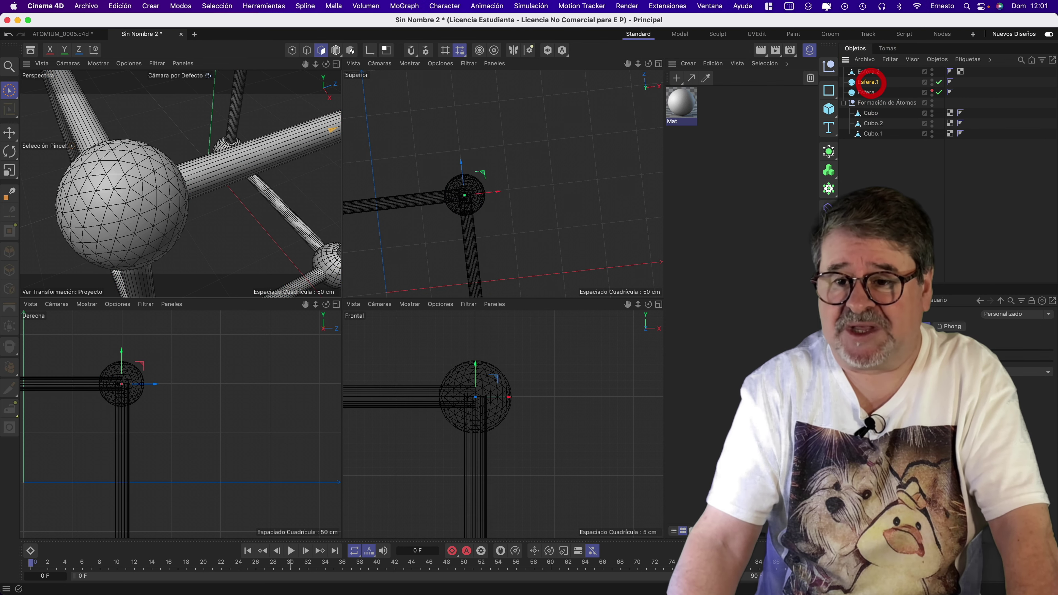
key(c)
click(870, 93)
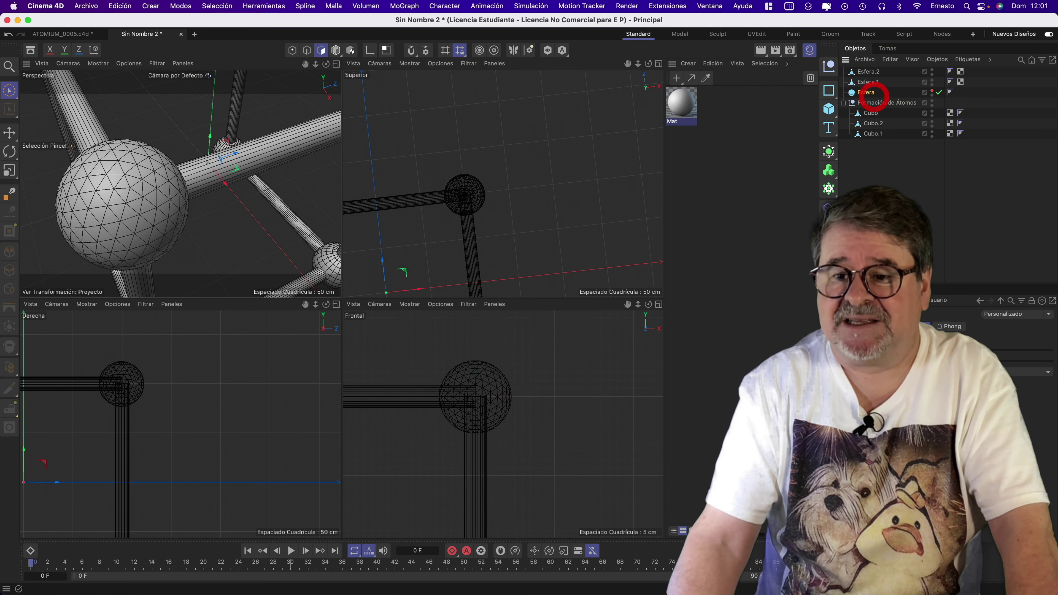
key(c)
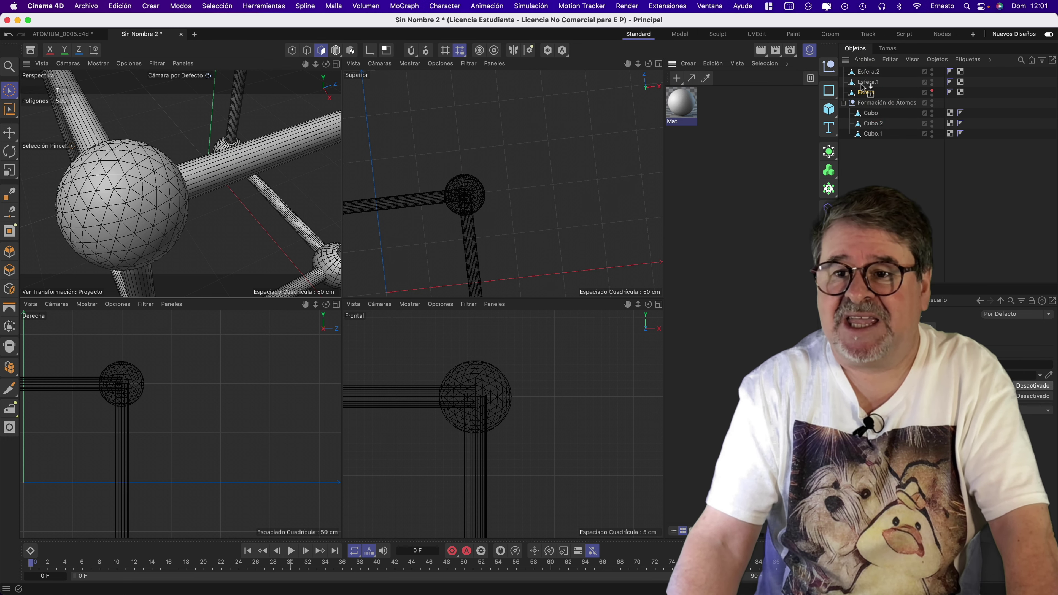
drag(873, 74, 873, 73)
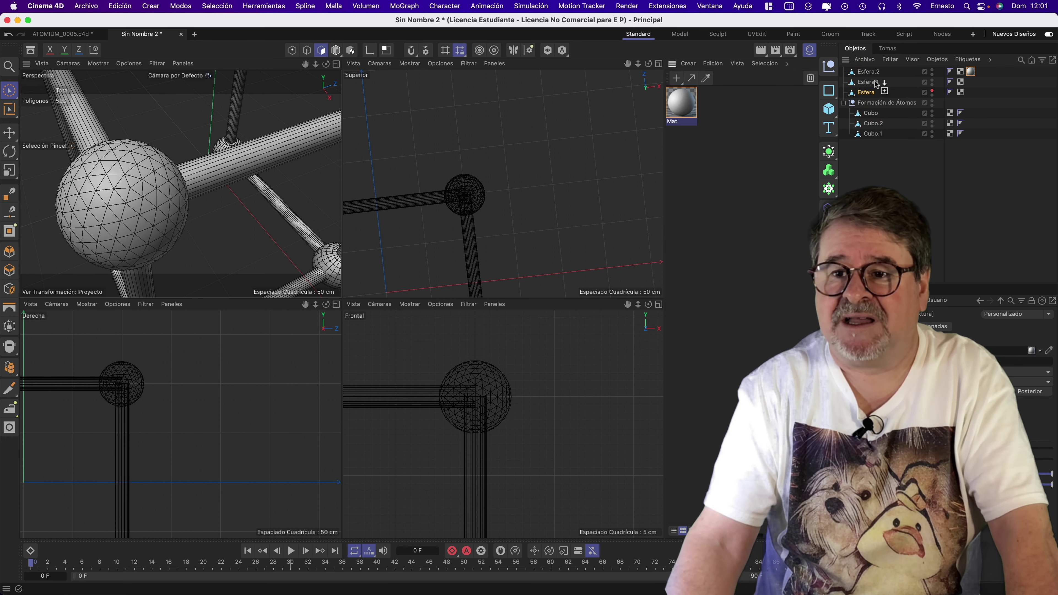
drag(870, 97, 869, 93)
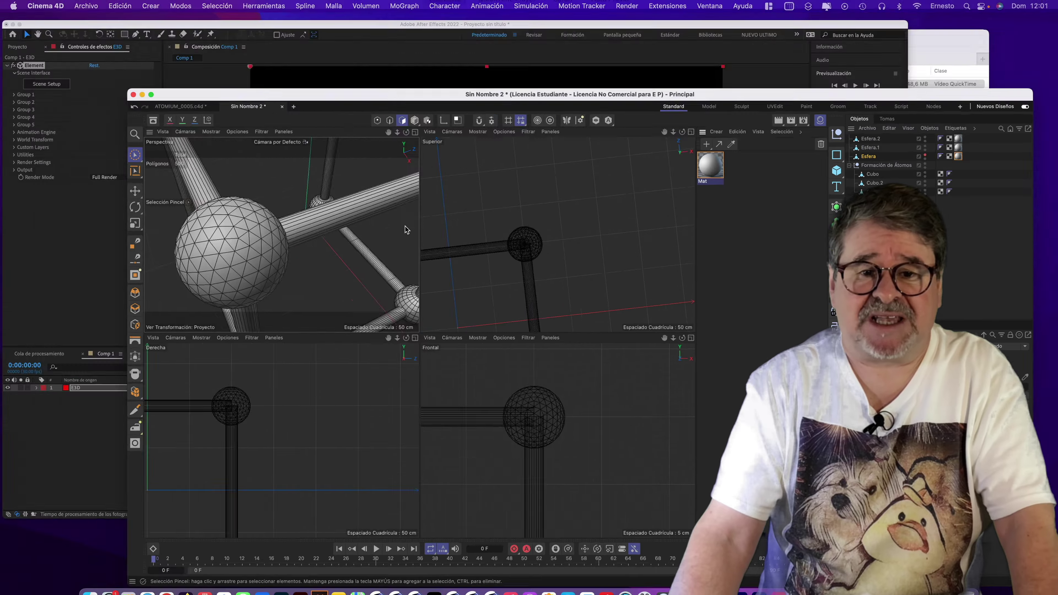
Zoom the Element 3D preview in After Effects, then bring Cinema 4D back to the front
key(ctrl+Up)
click(354, 185)
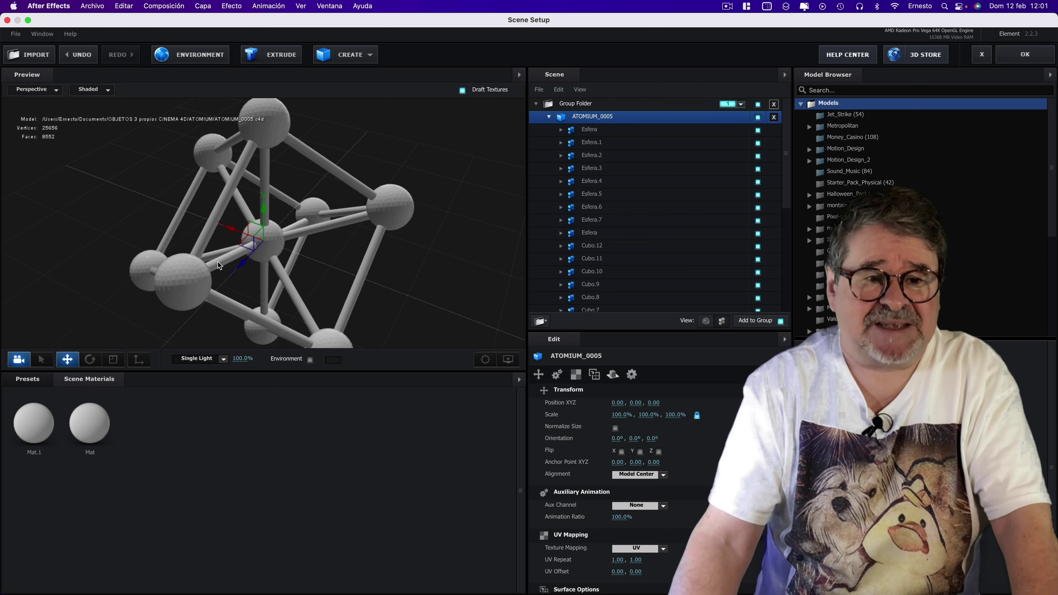
scroll(186, 283, up, 2)
scroll(186, 283, up, 2)
scroll(186, 283, up, 2)
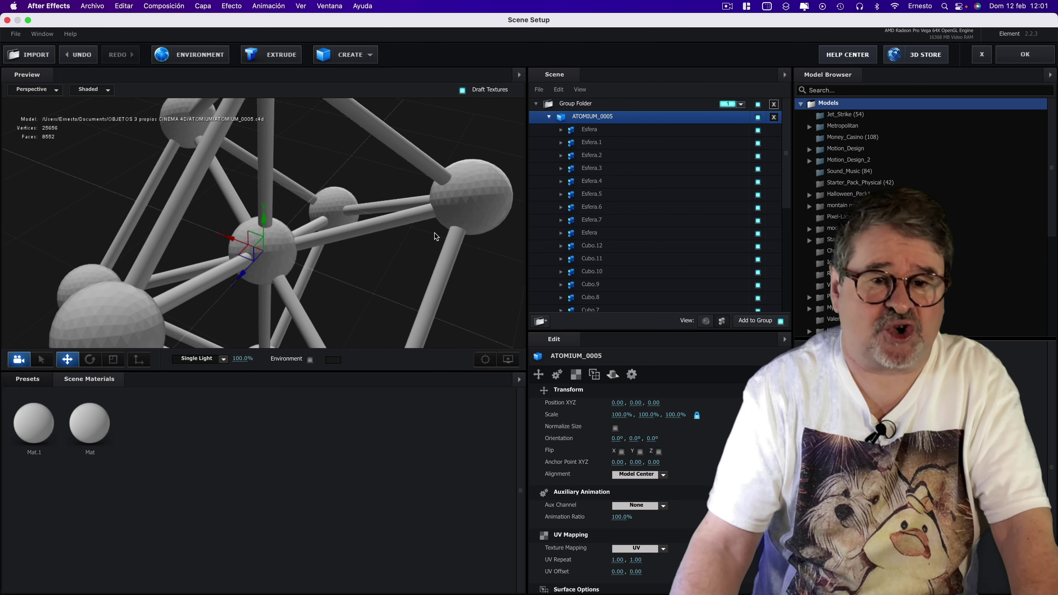
key(ctrl+Up)
click(227, 156)
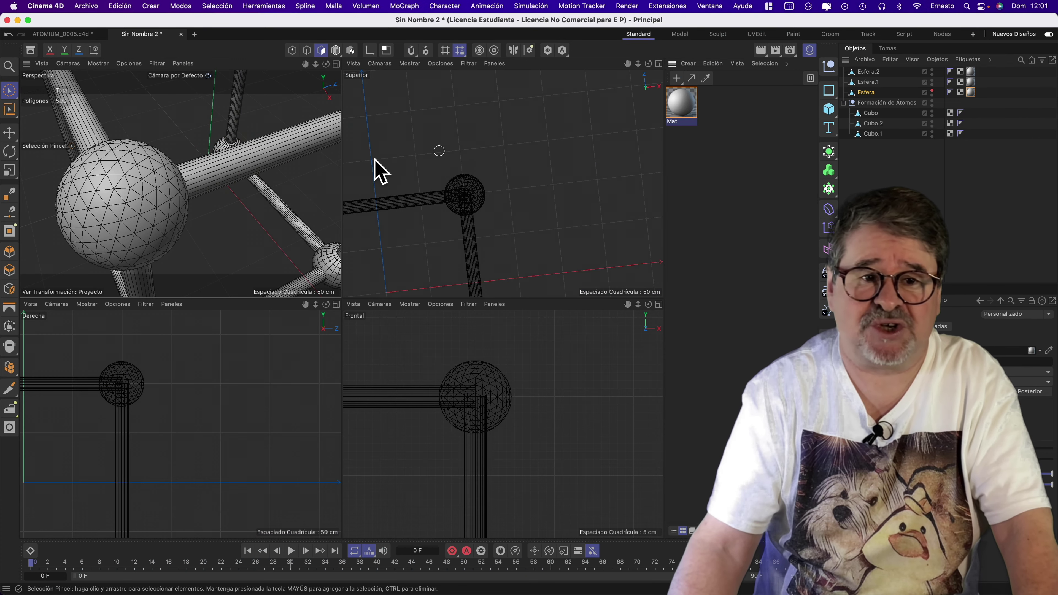
Maximise the Perspective view, zoom out on the Atomium and render a shading preview
click(336, 63)
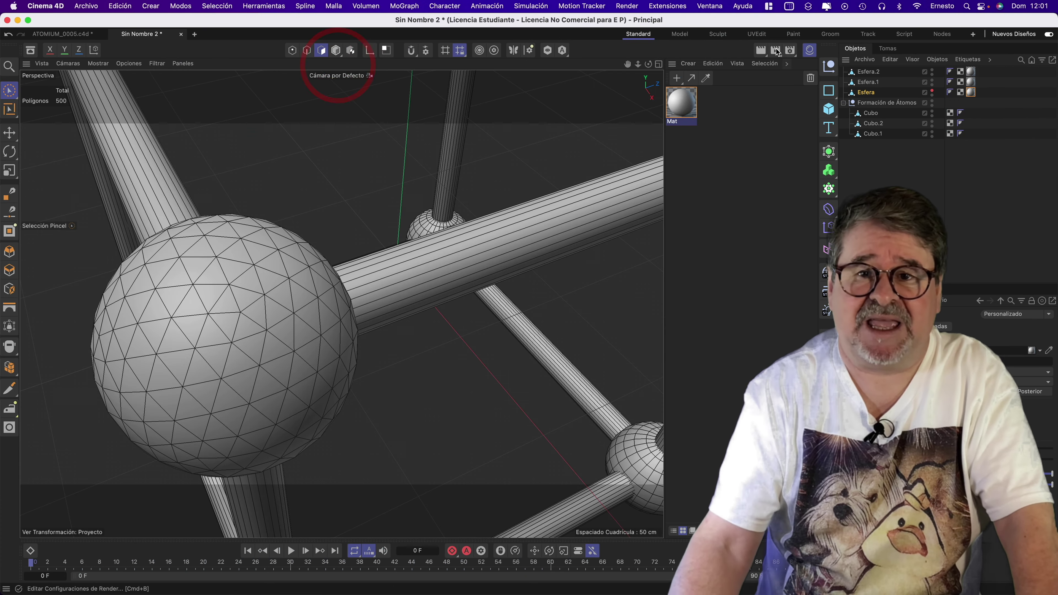
drag(638, 67, 704, 53)
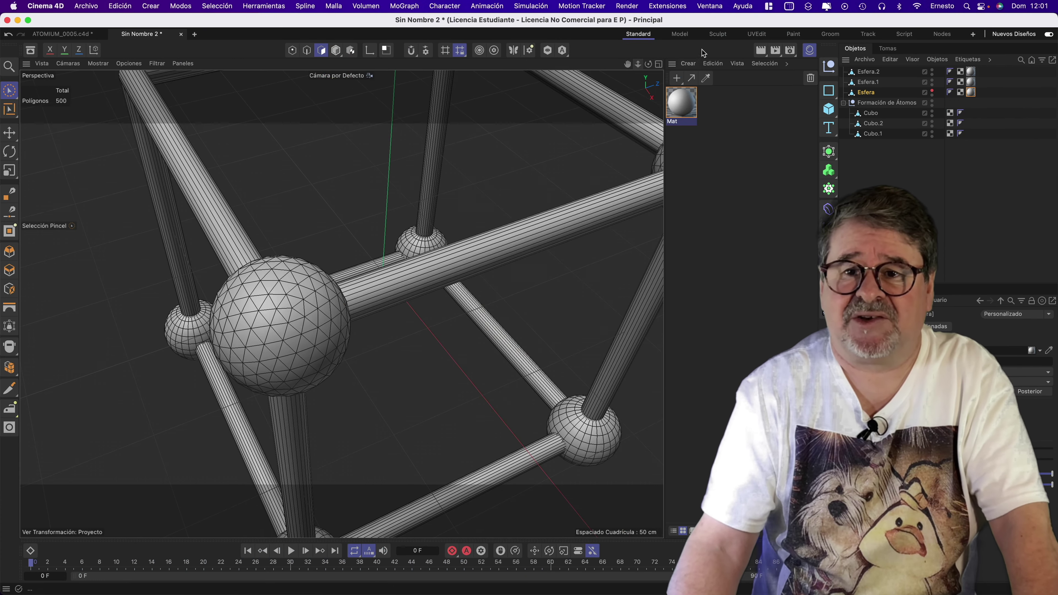
key(super+r)
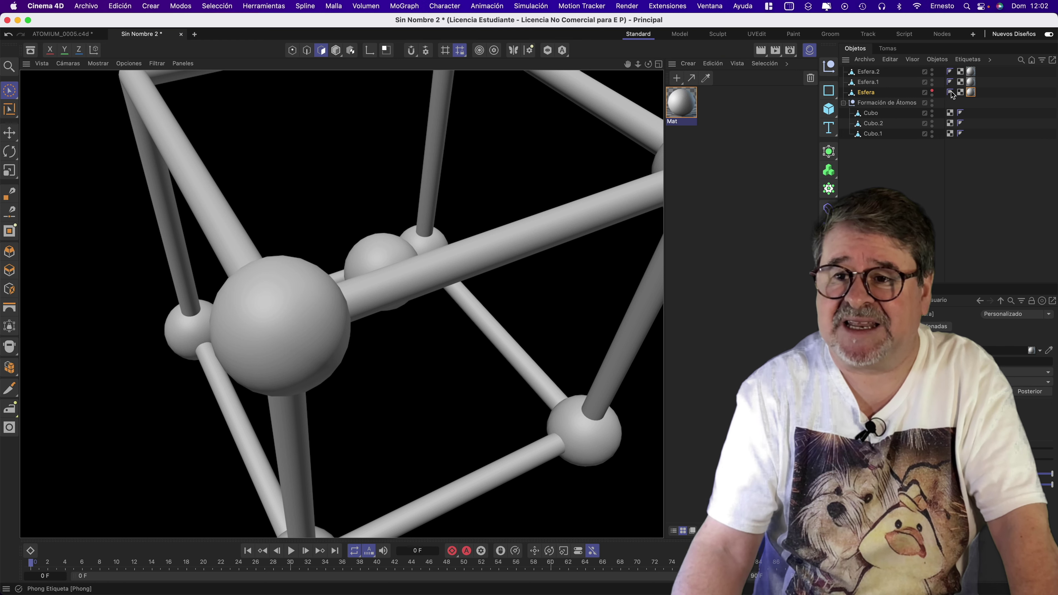
click(932, 92)
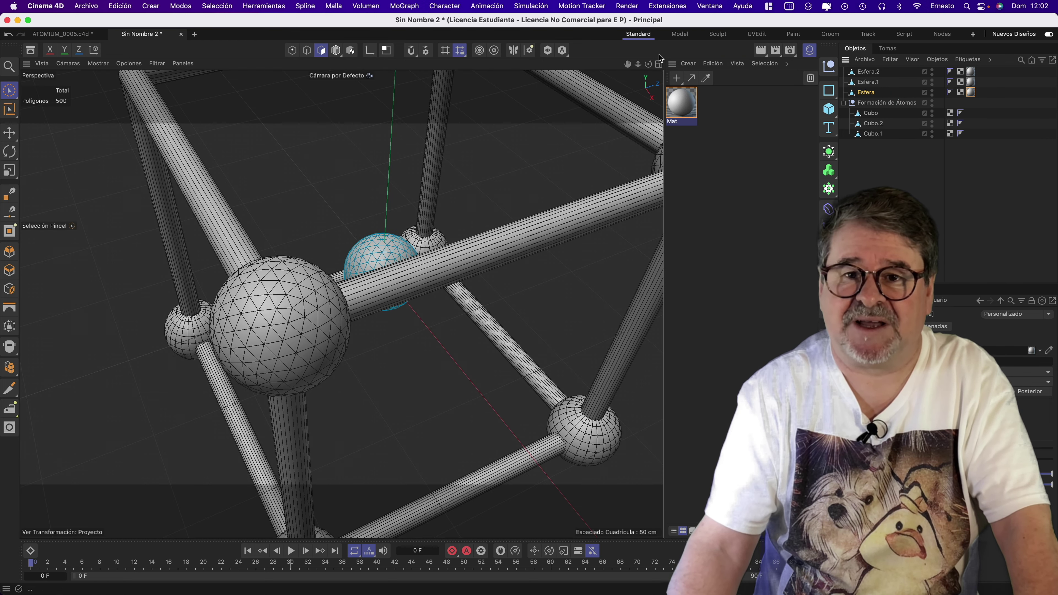
drag(640, 66, 625, 67)
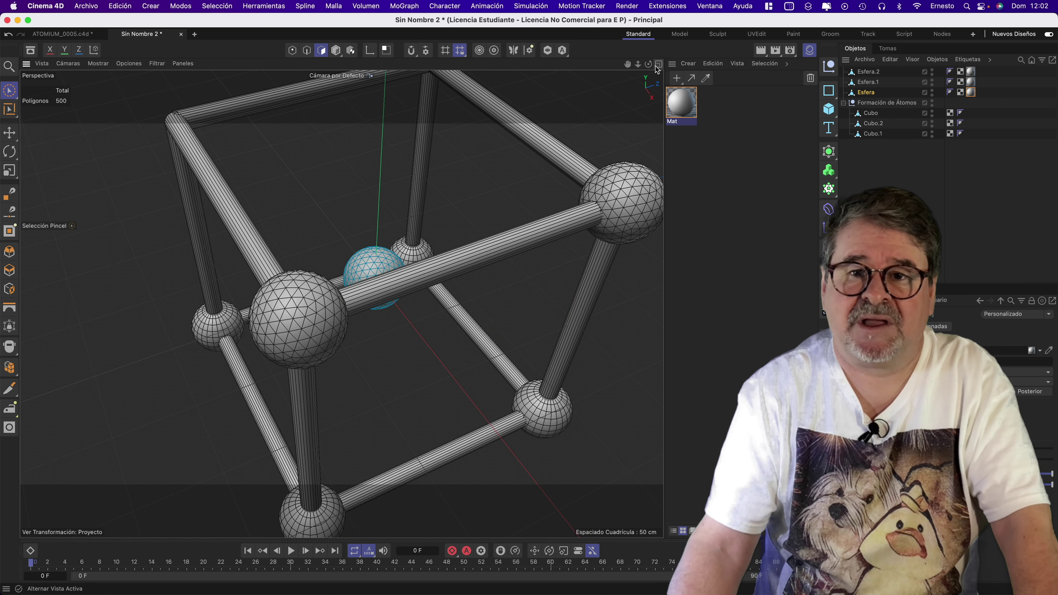
Delete the Phong tags from Esfera.2, Esfera.1 and Esfera
click(863, 74)
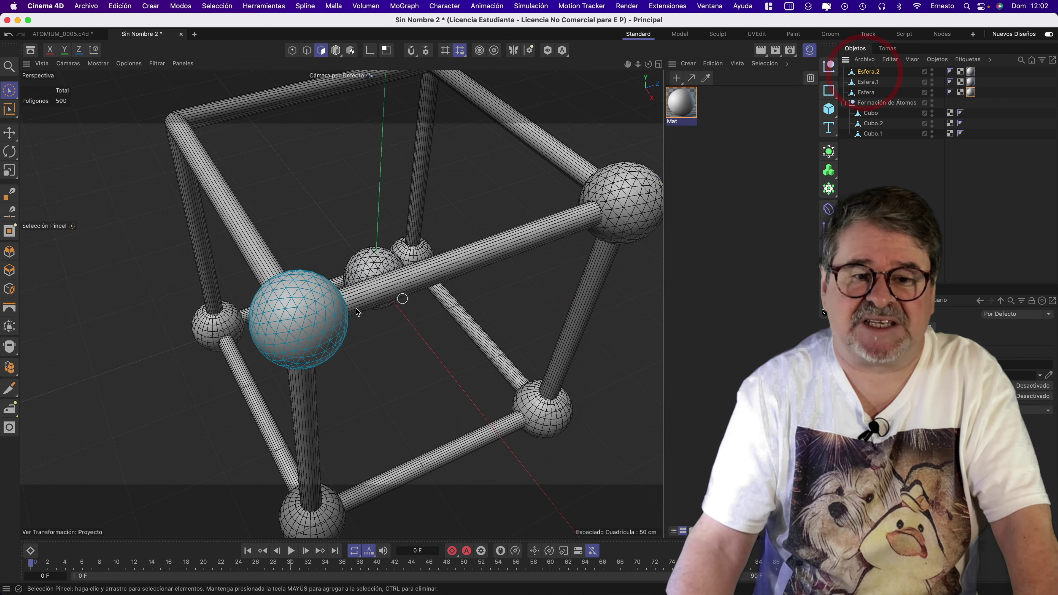
click(950, 72)
key(Delete)
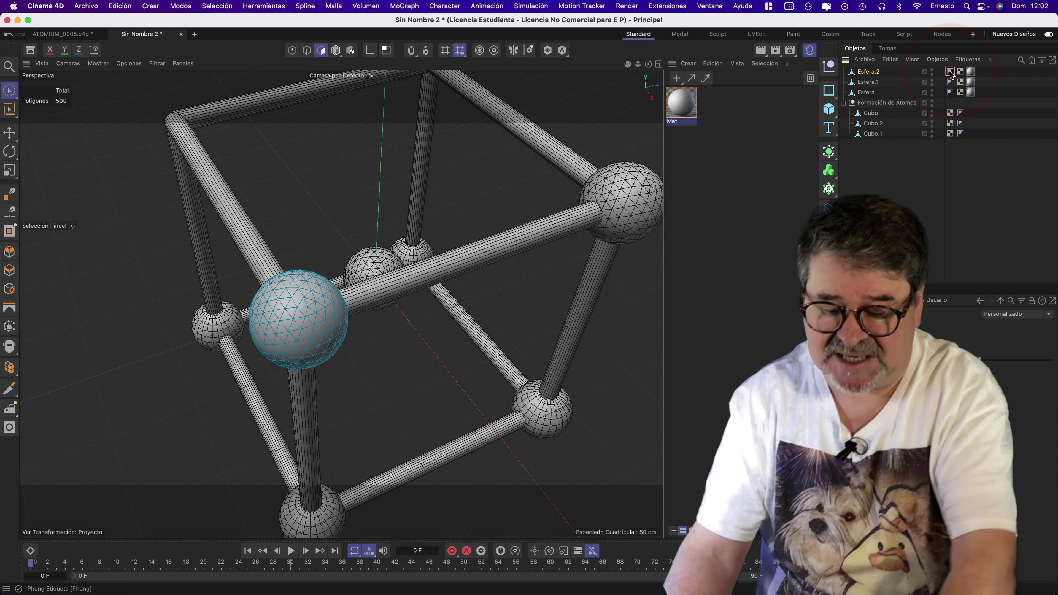
click(950, 82)
key(Delete)
click(950, 93)
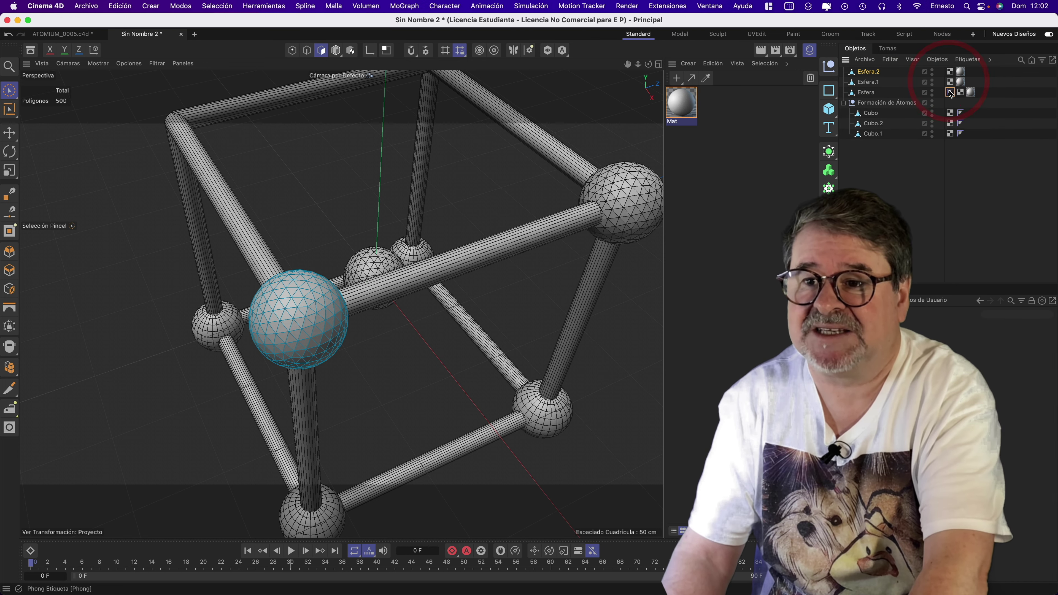
key(Delete)
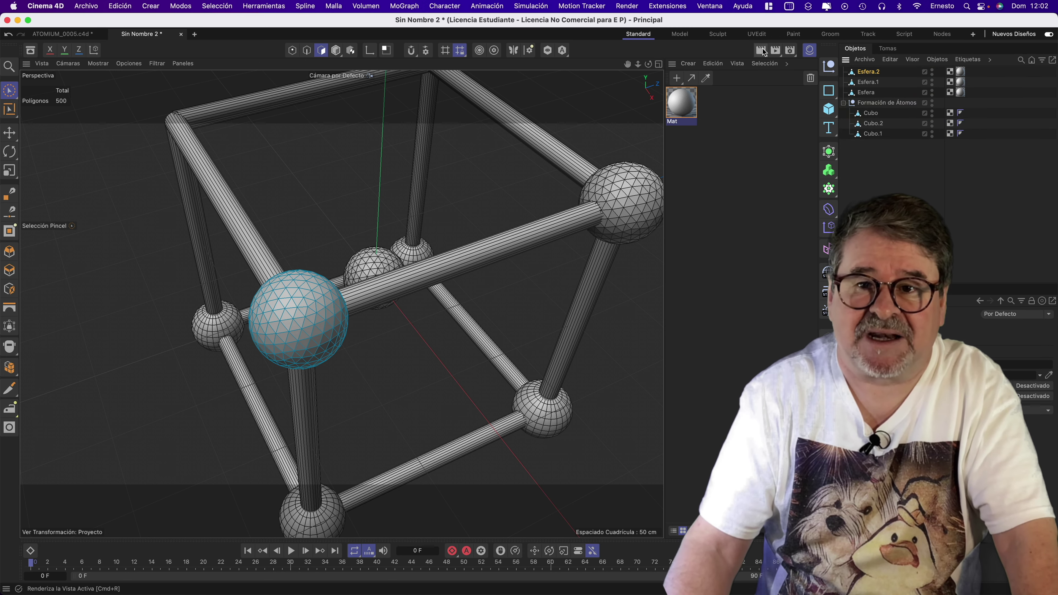
Render the active view zoomed in on the spheres to check their facets
click(765, 52)
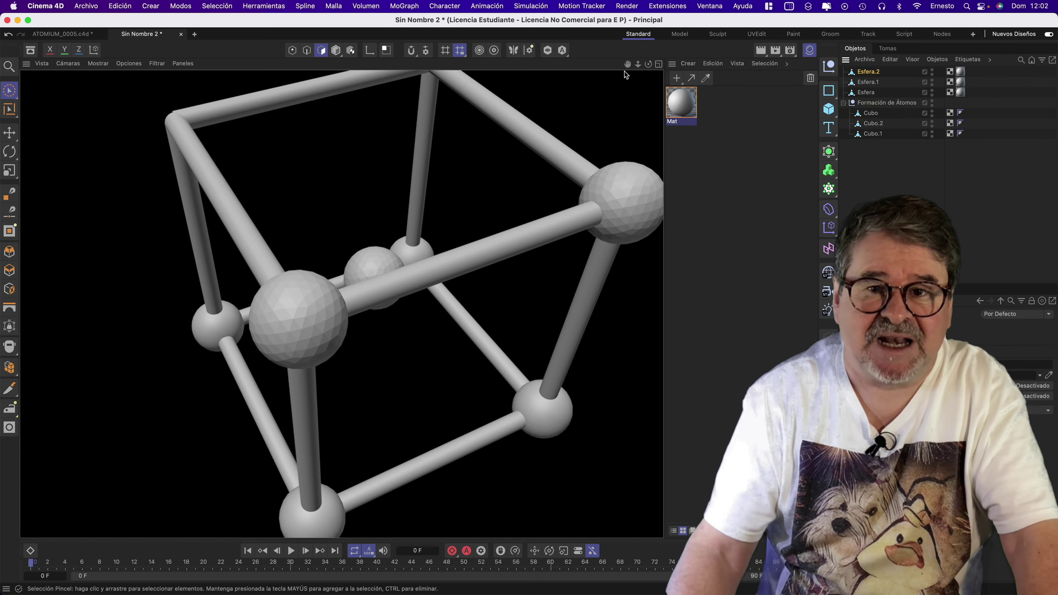
drag(637, 63, 729, 230)
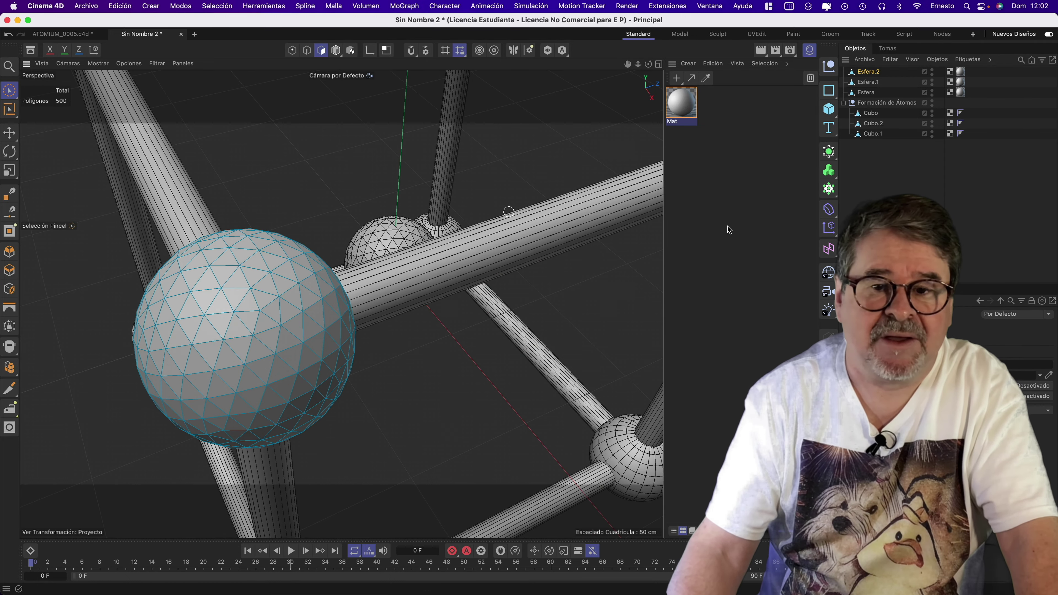
click(761, 50)
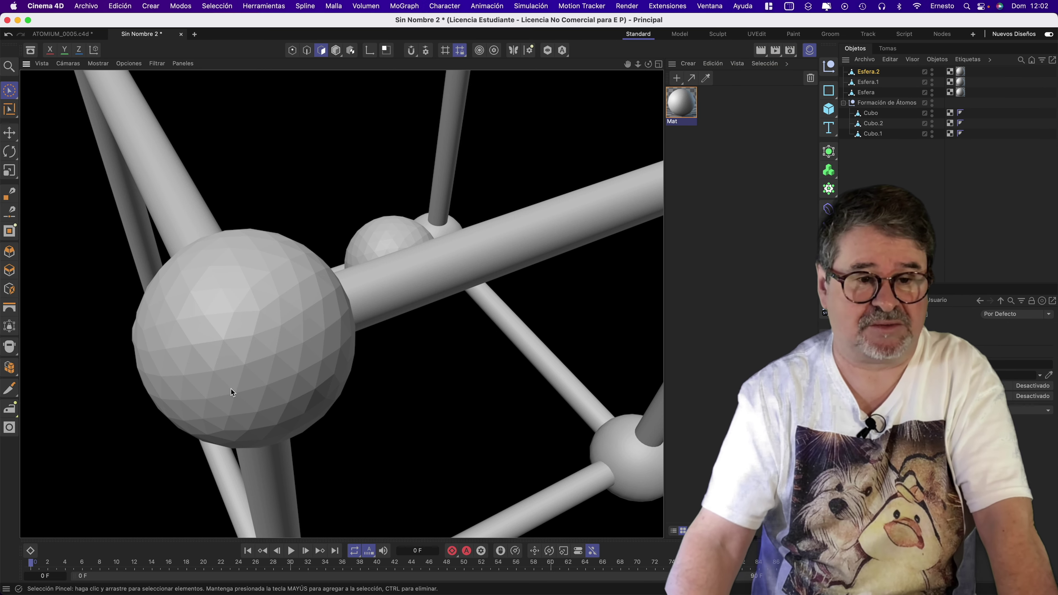
key(ctrl+Up)
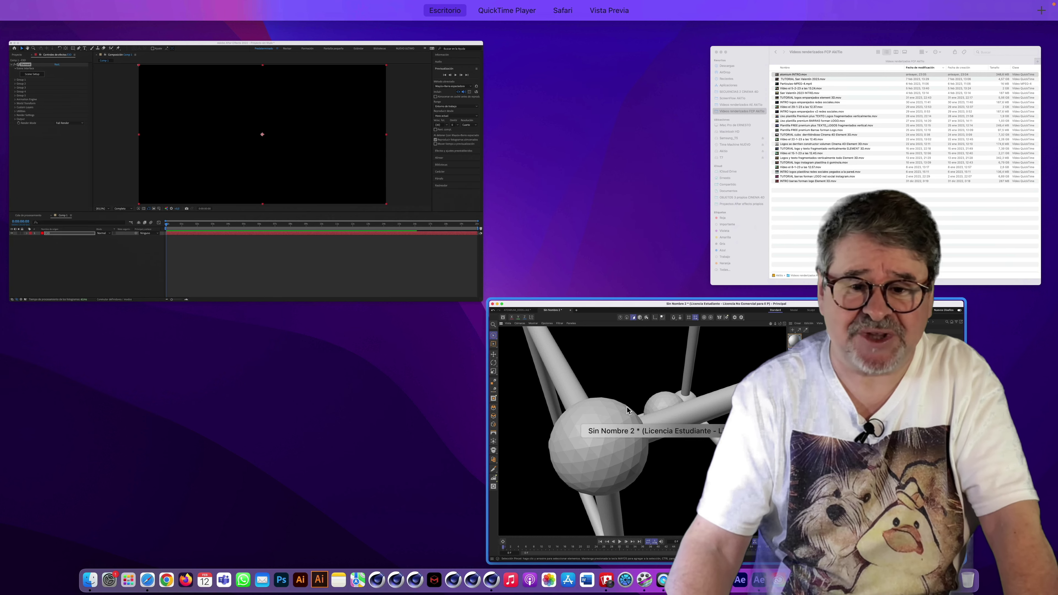
In Scene Setup, apply a gold material from Pro_Shaders_2 > Metal to the spheres
click(310, 205)
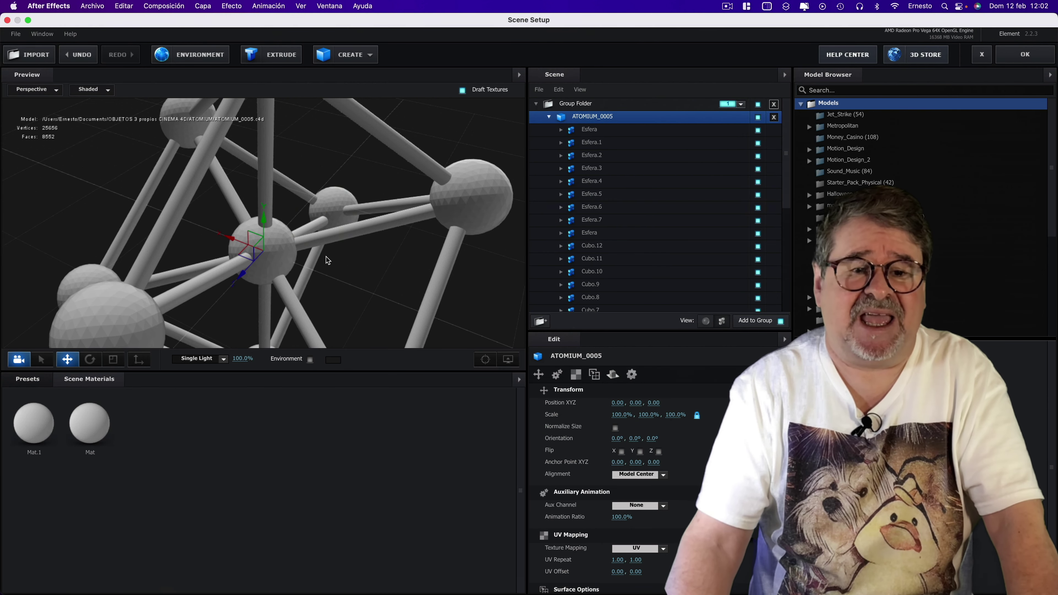
scroll(328, 260, down, 5)
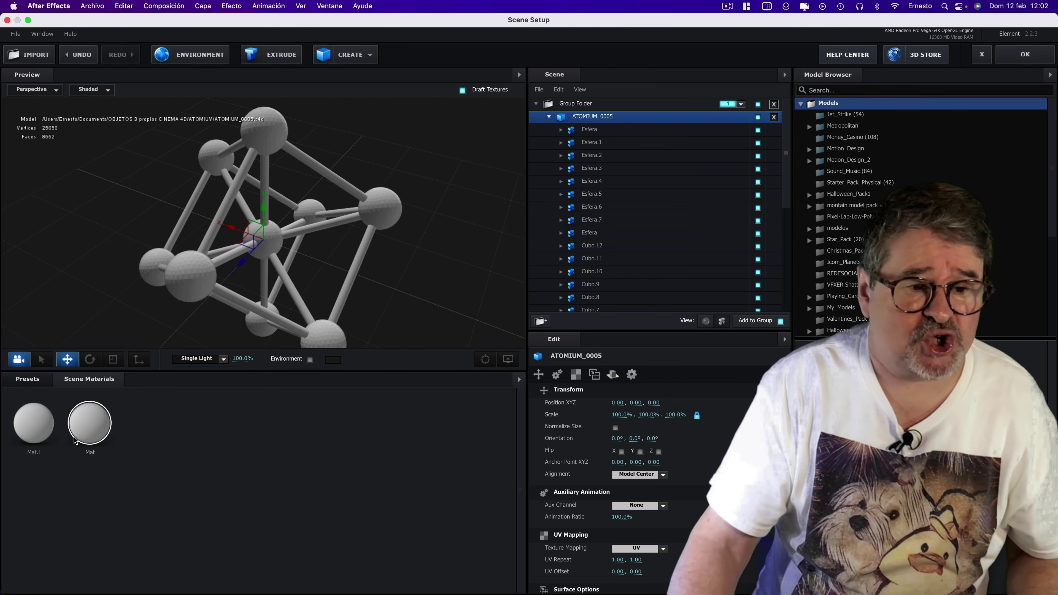
click(27, 379)
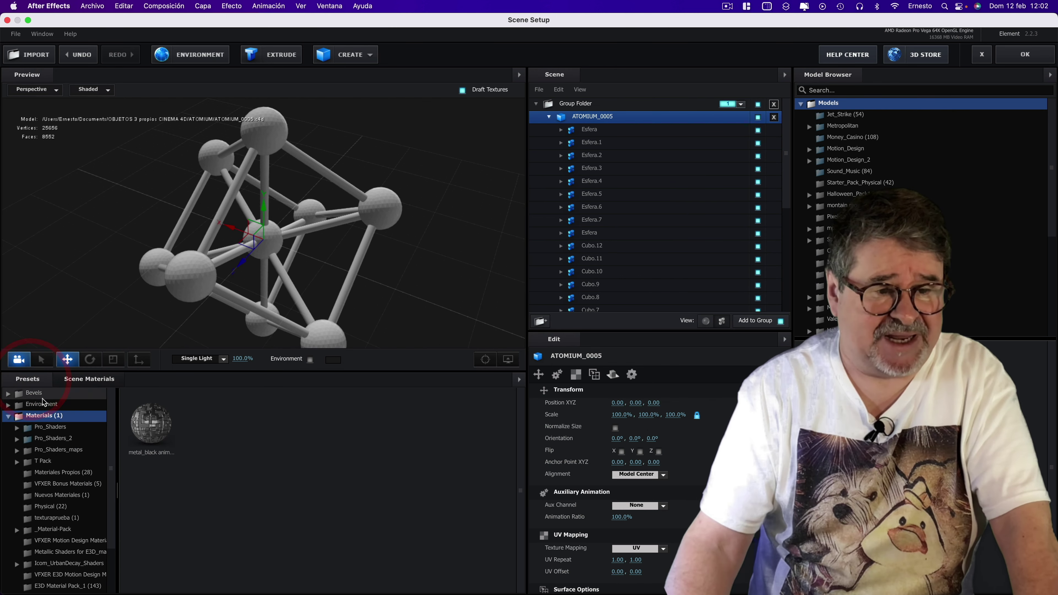
double_click(53, 439)
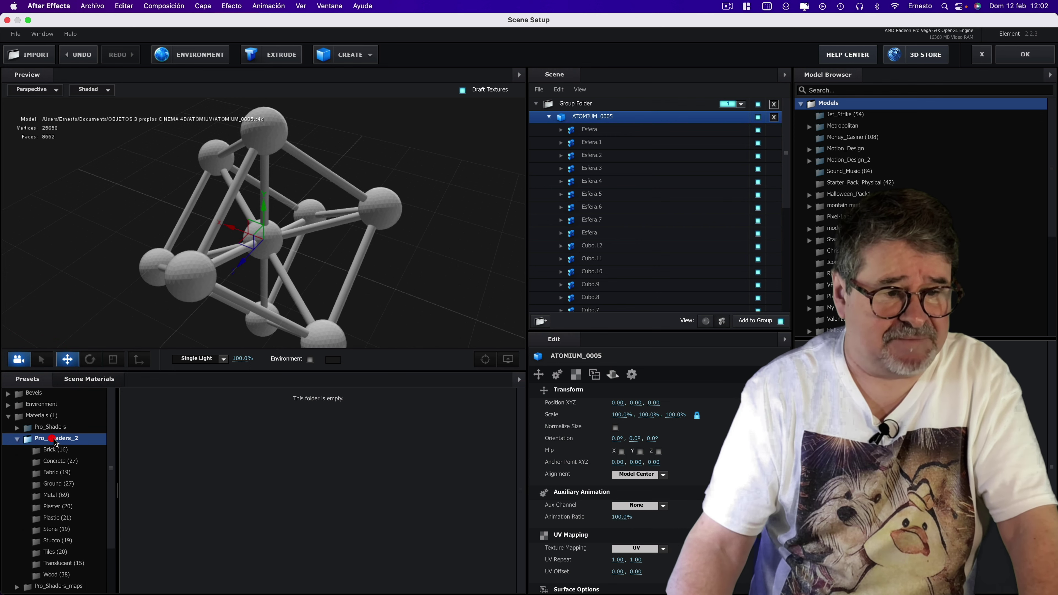
click(49, 496)
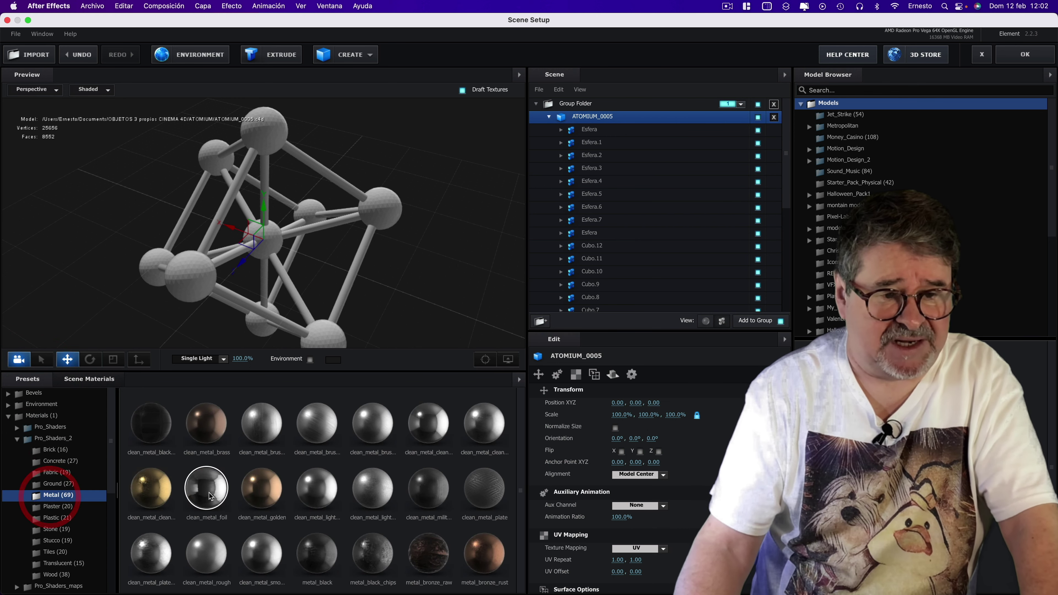
mouse_move(151, 488)
mouse_down()
mouse_move(192, 281)
mouse_move(209, 291)
mouse_up()
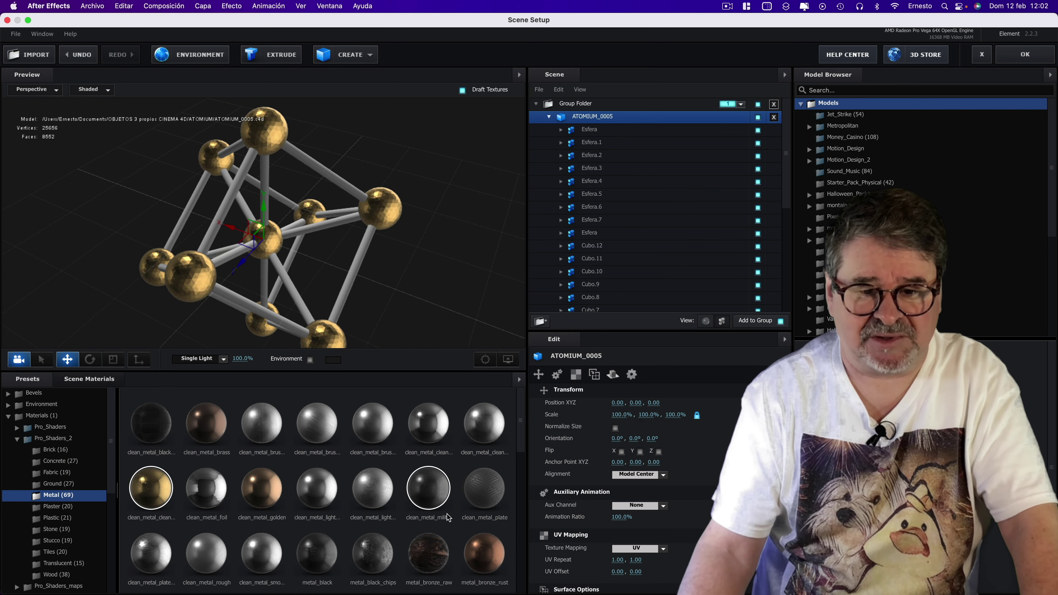
Try metal_burned_clean, then apply metal_dents to the connecting rods
scroll(449, 518, down, 2)
scroll(479, 519, down, 2)
mouse_move(486, 479)
mouse_down()
mouse_move(376, 297)
mouse_move(348, 279)
mouse_move(409, 287)
mouse_move(394, 303)
mouse_up()
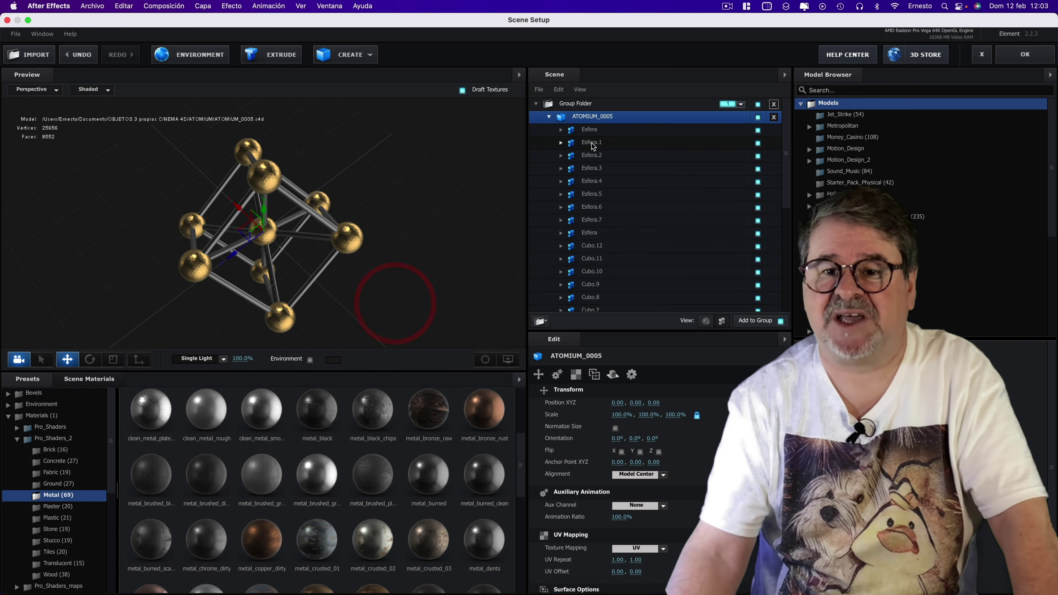
mouse_move(479, 236)
mouse_down()
mouse_move(590, 211)
mouse_move(568, 205)
mouse_up()
drag(485, 534, 302, 271)
mouse_move(467, 203)
mouse_down()
mouse_move(360, 222)
mouse_move(451, 210)
mouse_up()
click(1025, 54)
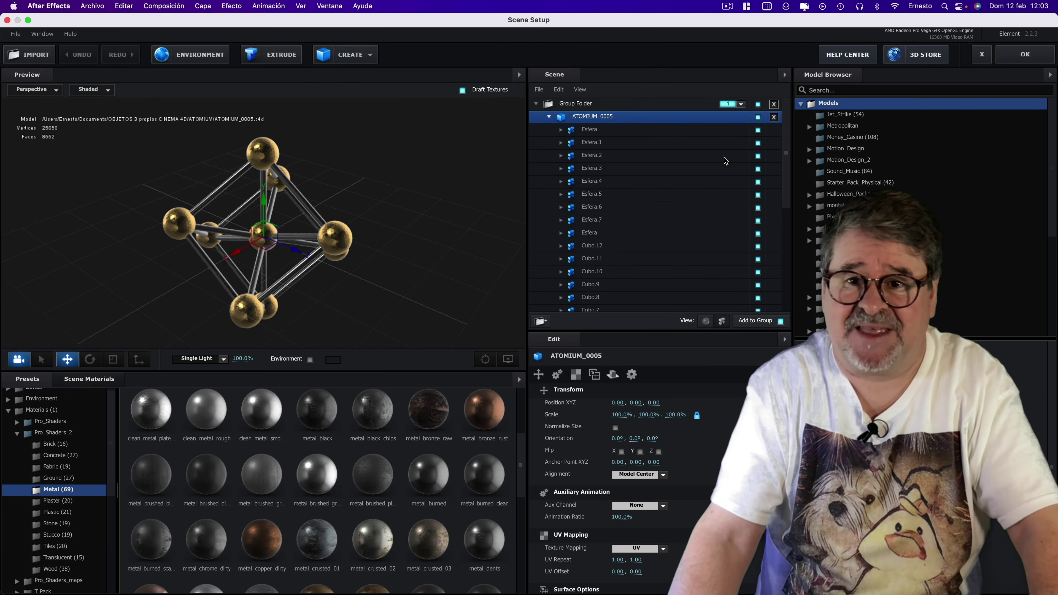
Expand the Group Folder and select the ATOMIUM_0005 model's Group Folder
click(536, 104)
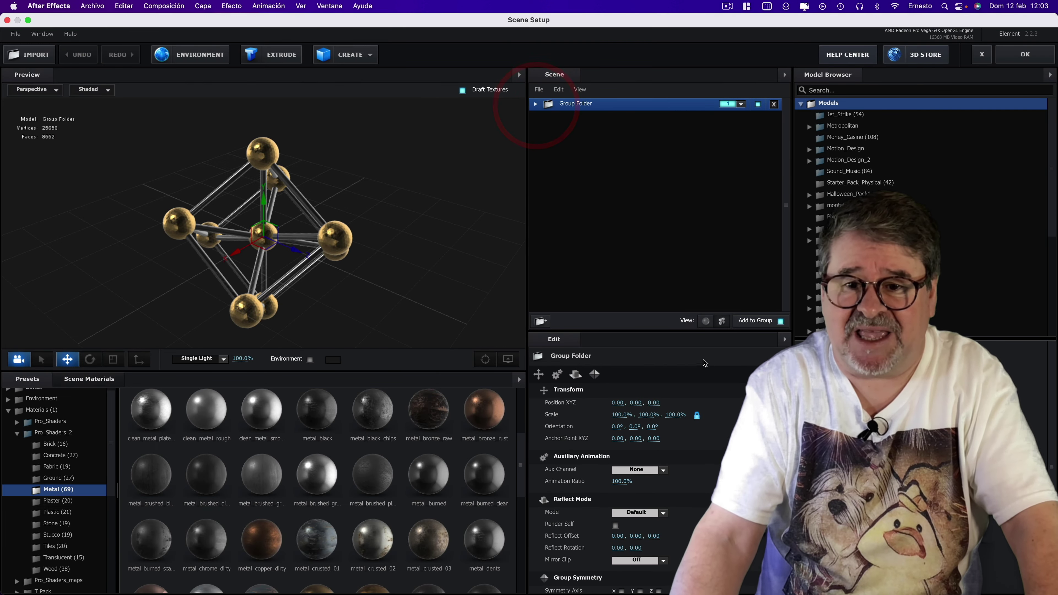
click(705, 321)
click(537, 104)
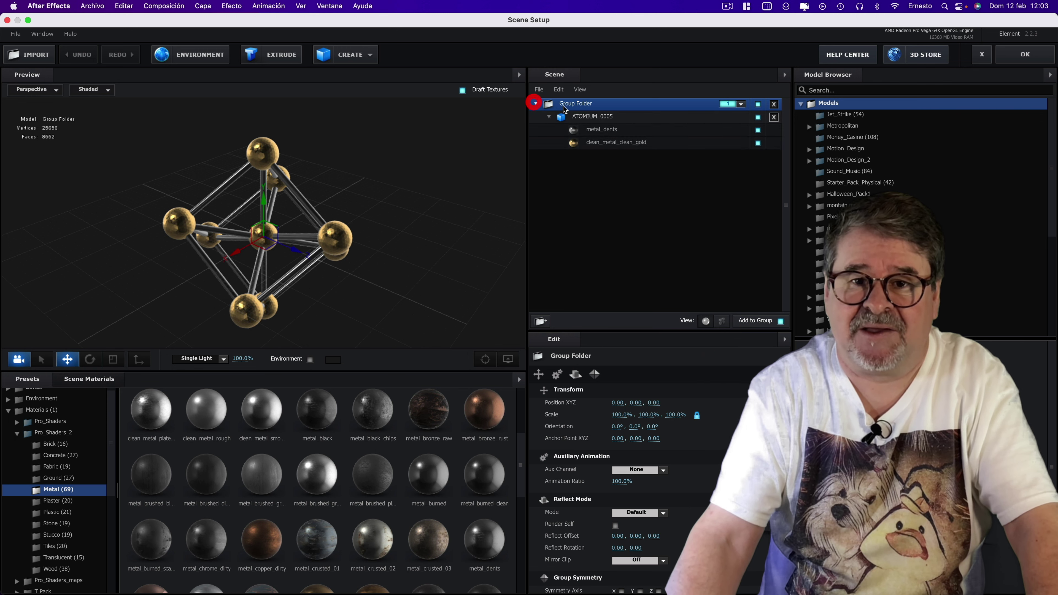
click(549, 118)
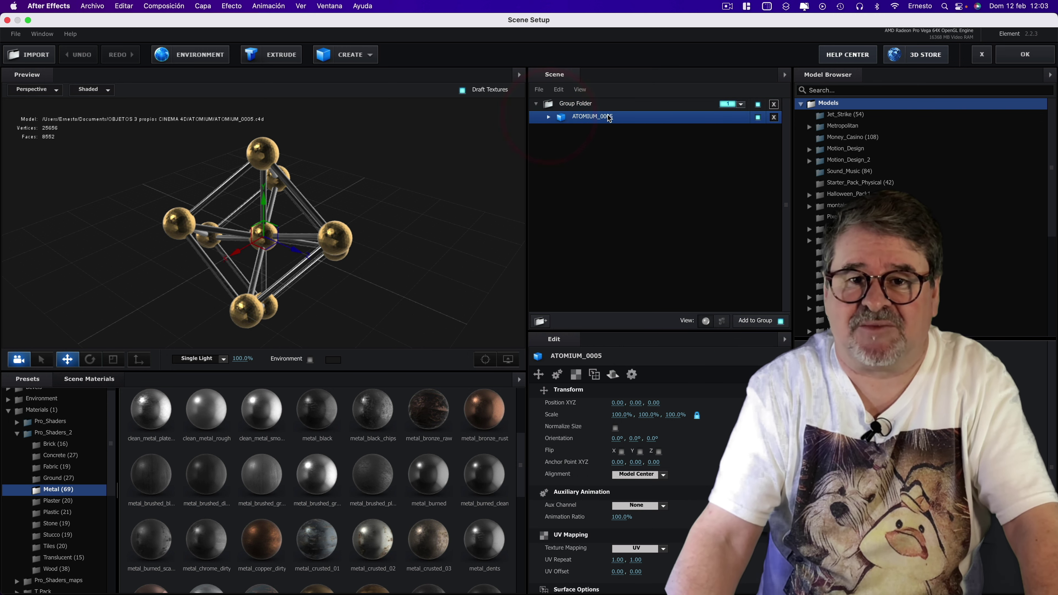
click(589, 106)
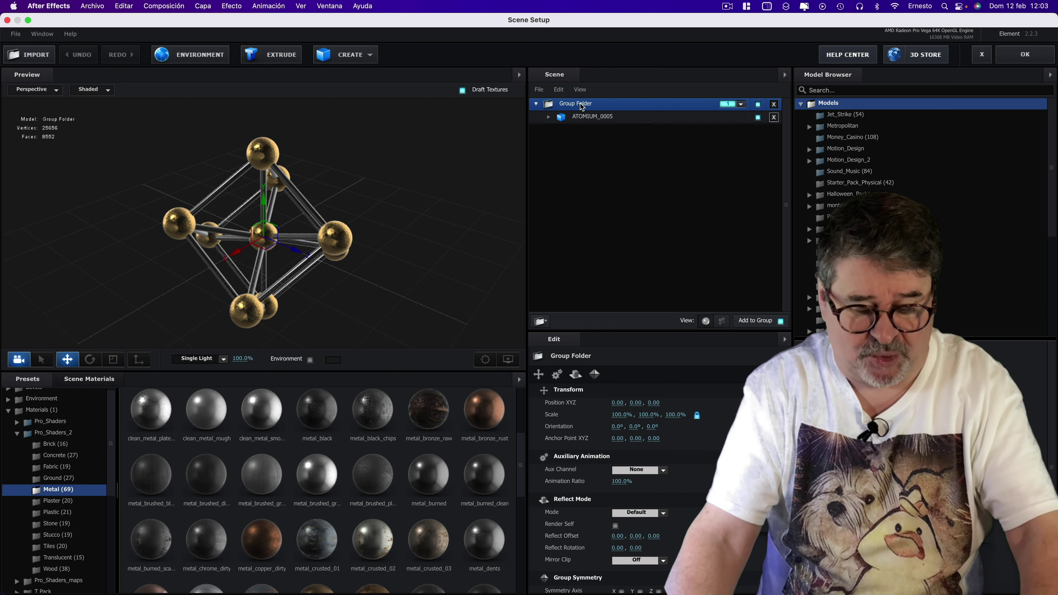
Duplicate the Group Folder, assign the original to group 2, and confirm Scene Setup
key(super+d)
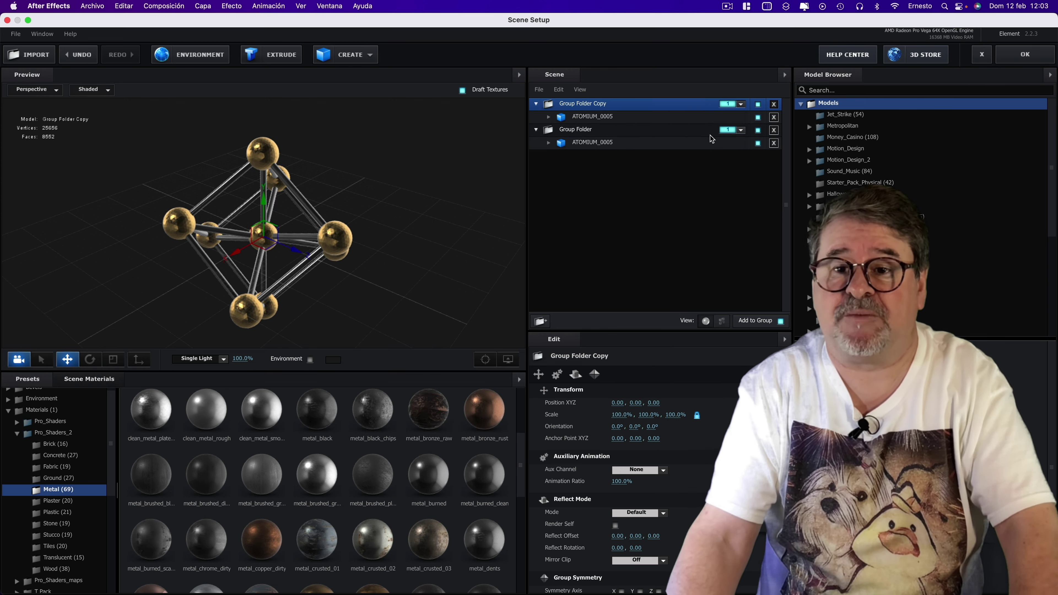
click(741, 132)
click(744, 144)
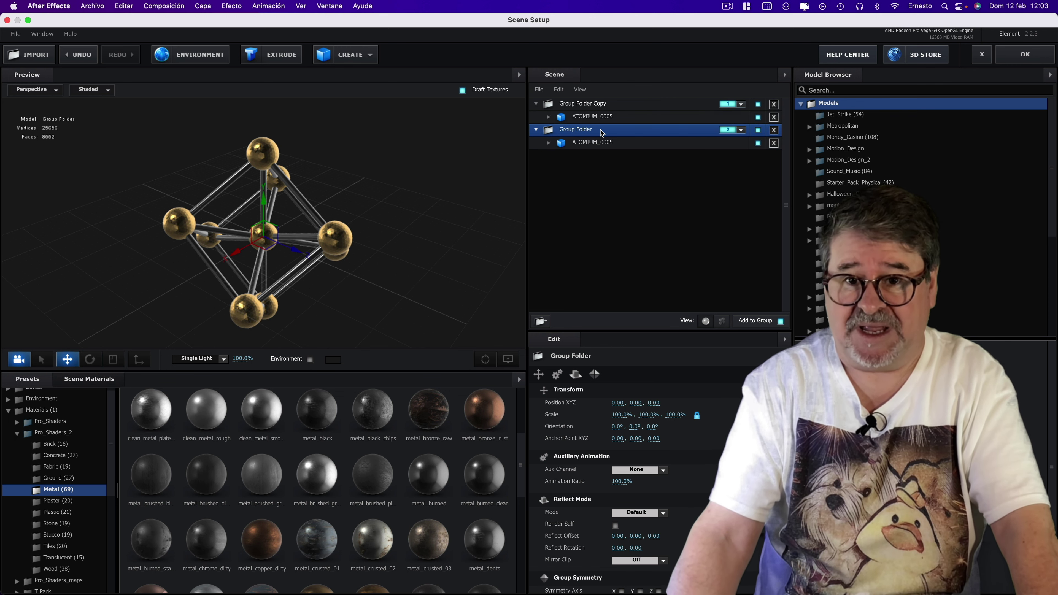
click(435, 243)
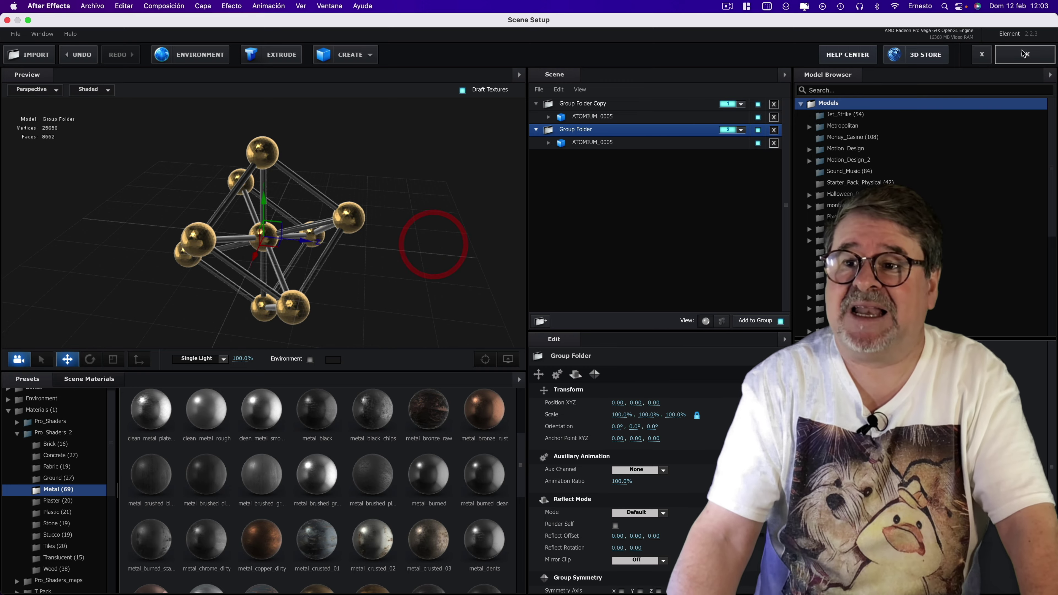
click(1016, 58)
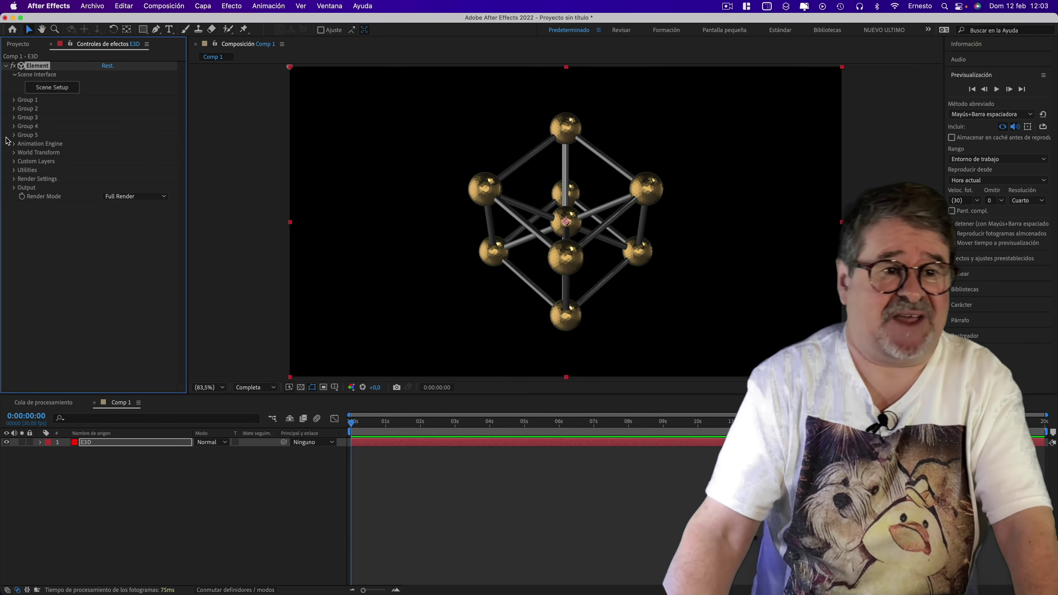
Set Group 1's Particle Replicator to Particle Count 3 with a Sphere shape
click(13, 100)
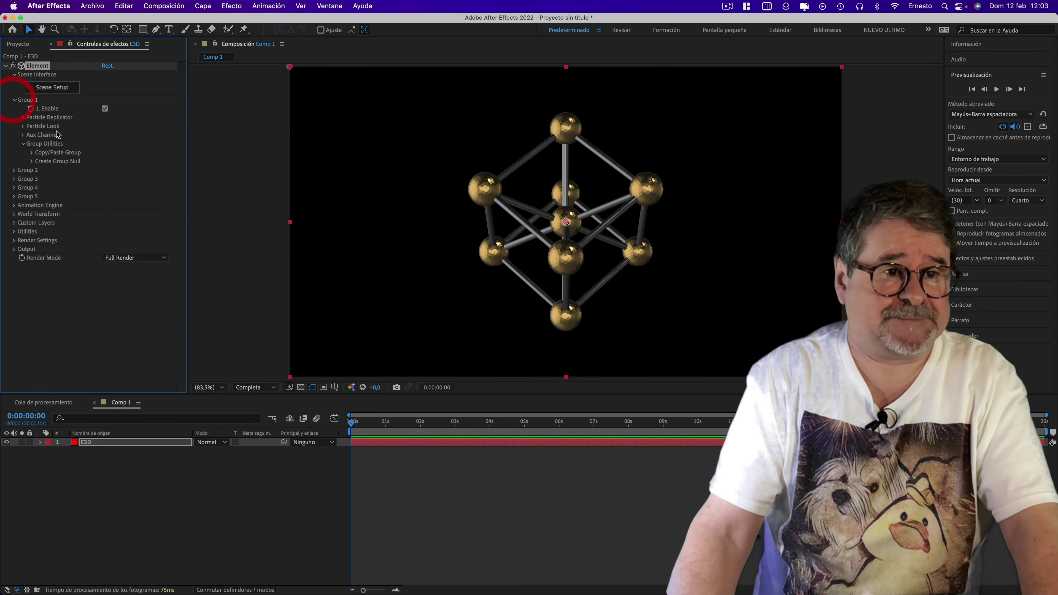
click(23, 118)
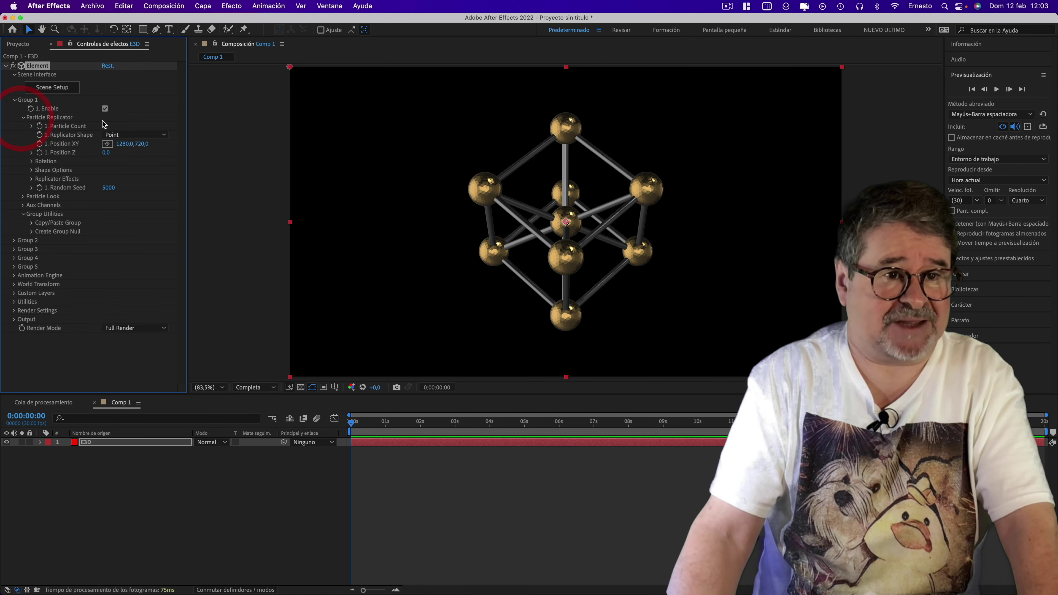
click(104, 126)
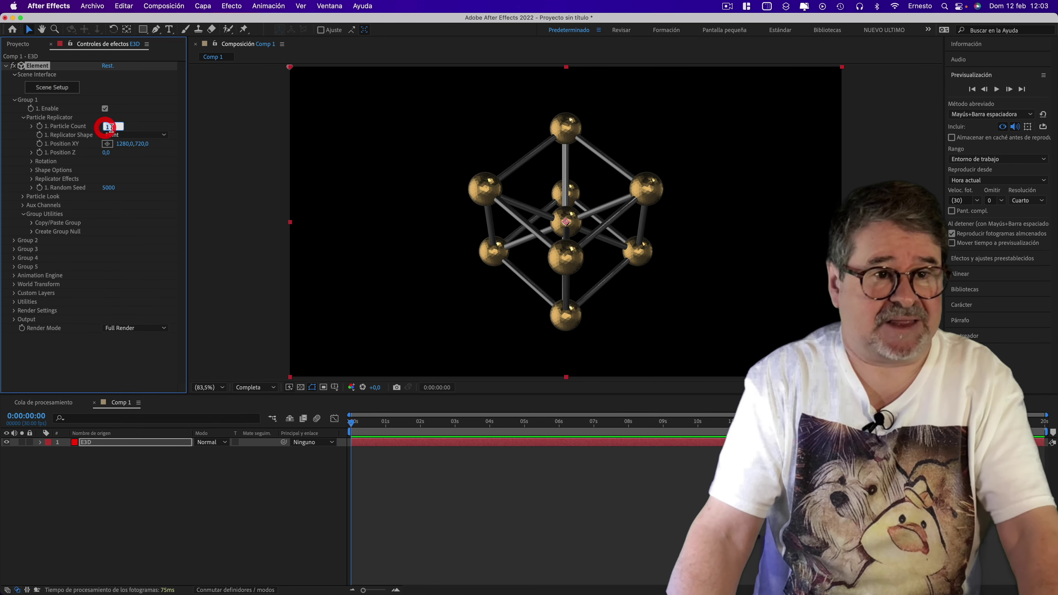
text(3)
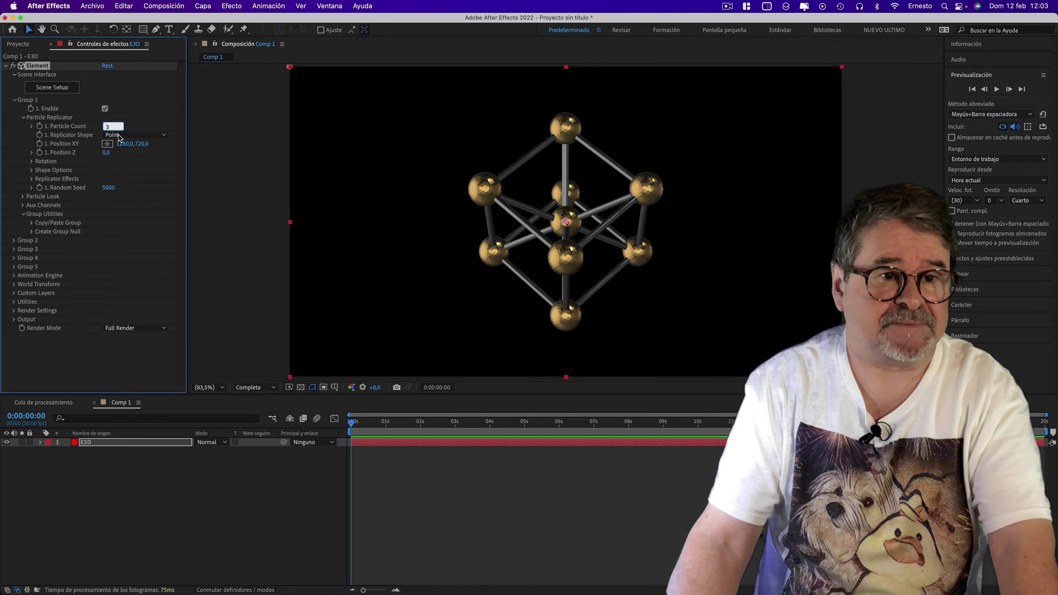
click(120, 135)
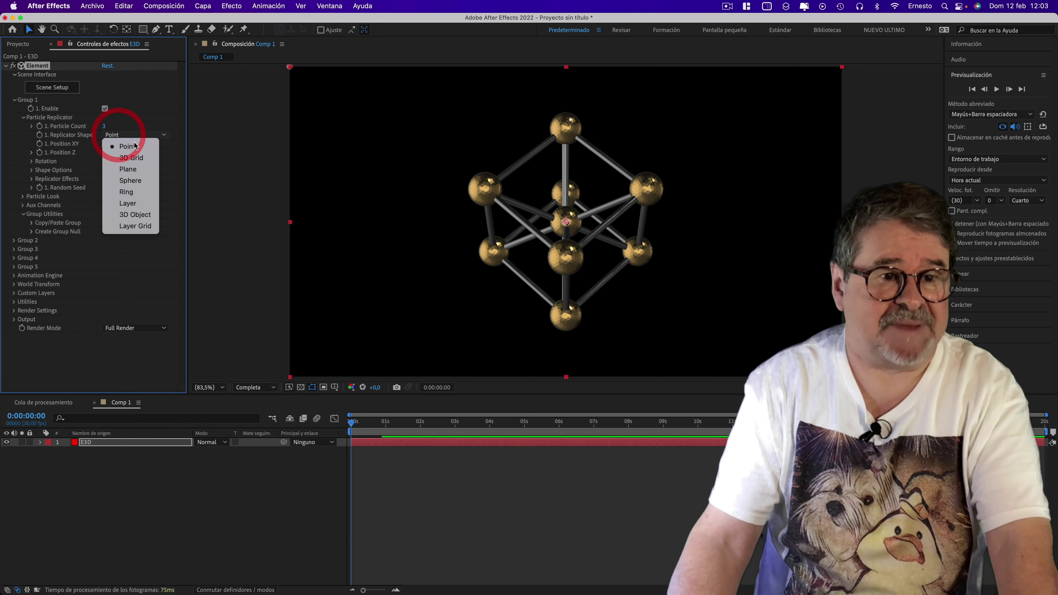
click(131, 180)
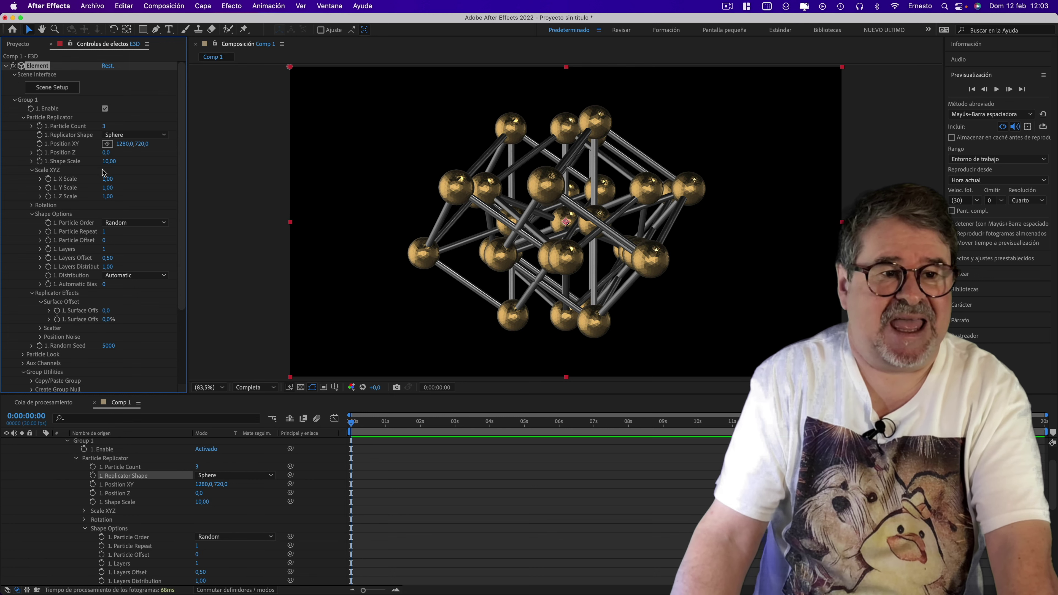
drag(182, 150, 179, 191)
Turn off Group 2 in the Element effect controls
click(15, 351)
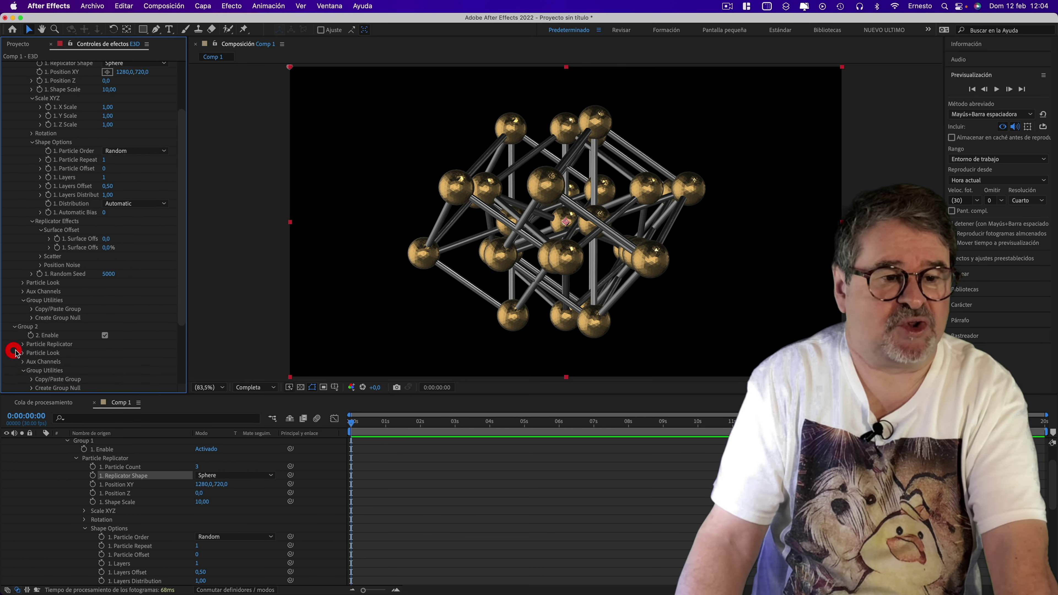
click(104, 335)
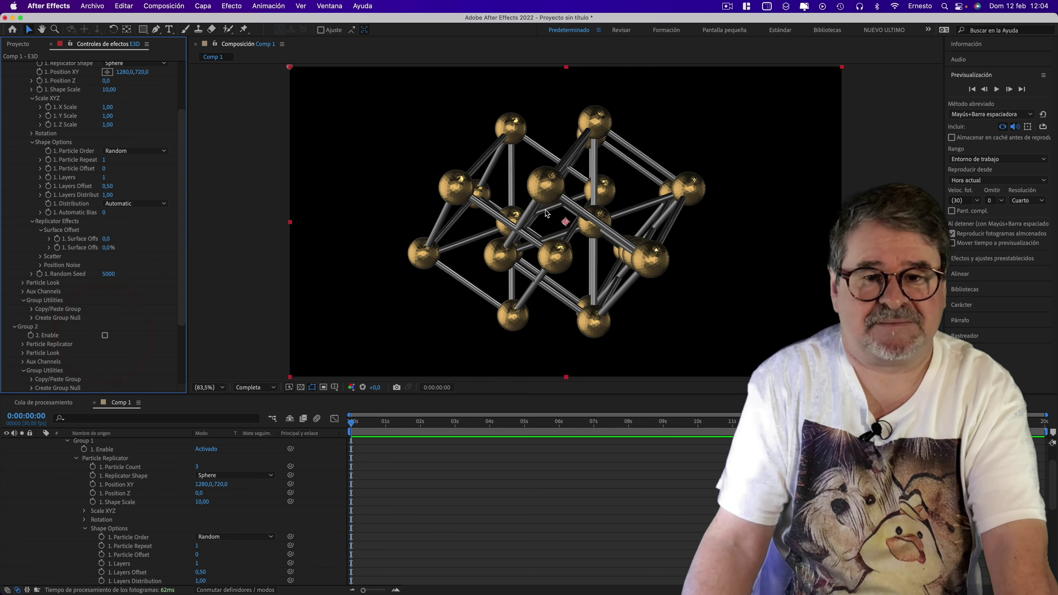
drag(182, 219, 183, 173)
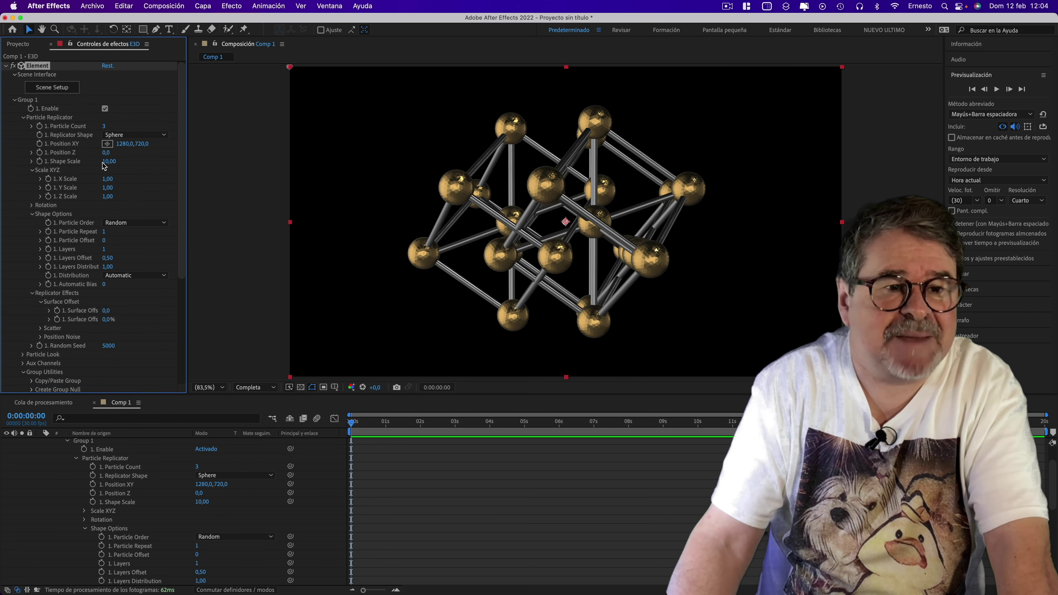
Set Group 1's Particle Replicator Shape Scale to 16,40
drag(106, 161, 144, 164)
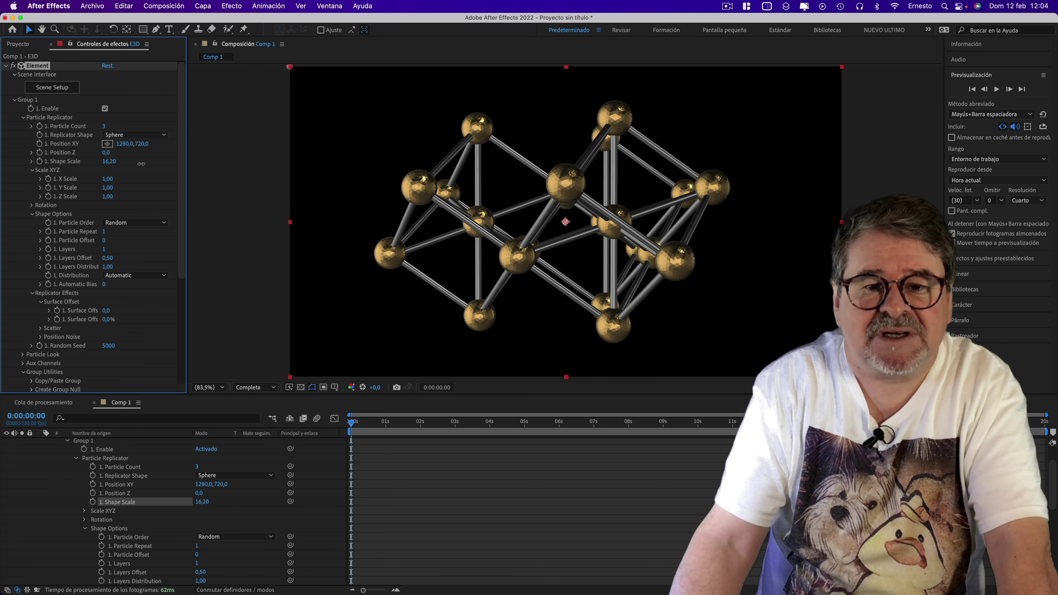
drag(143, 163, 142, 164)
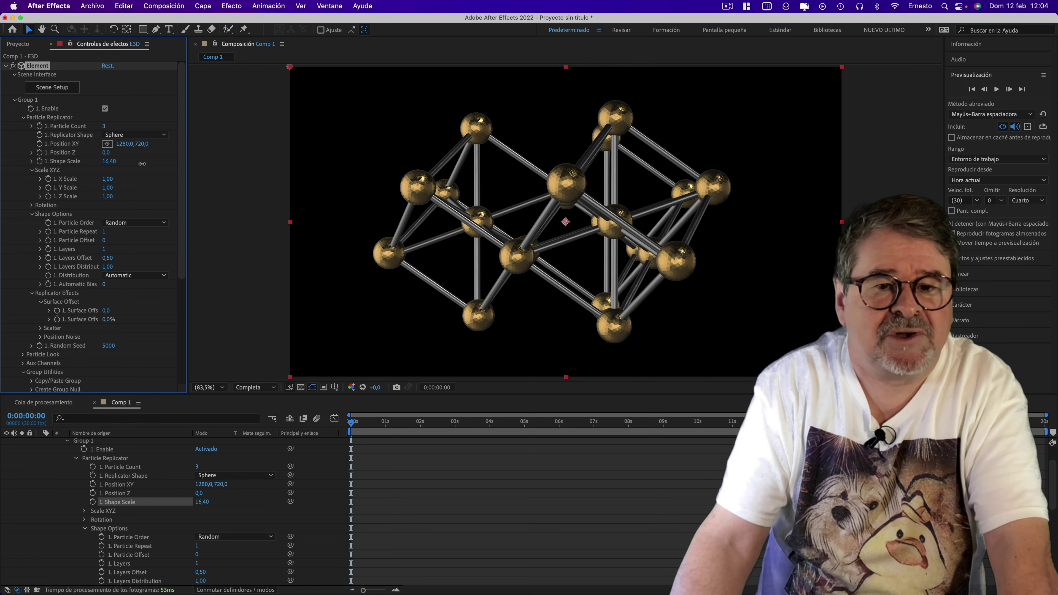
drag(141, 166, 141, 164)
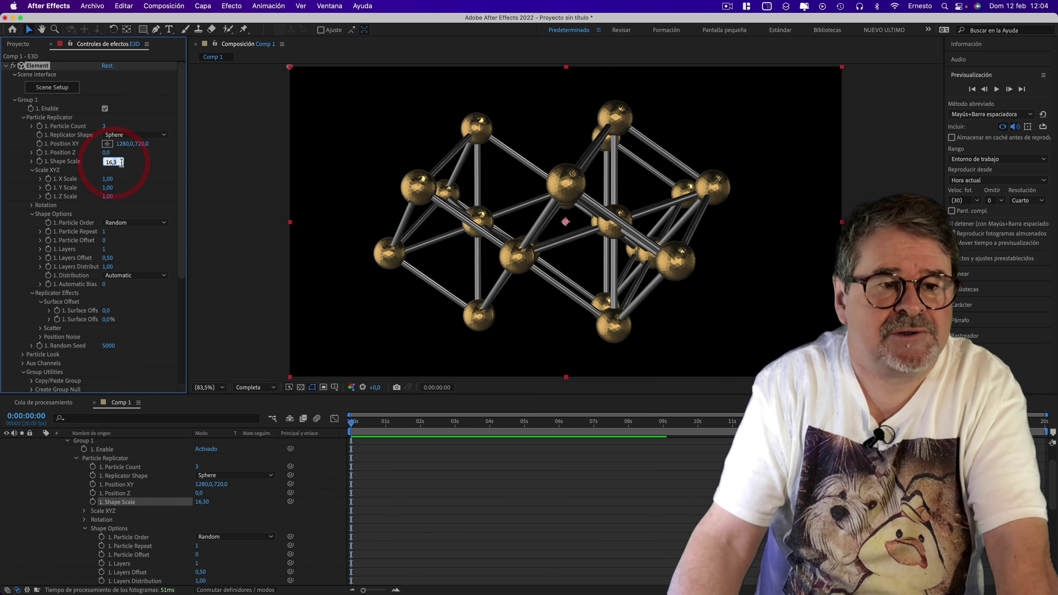
text(16,4)
click(134, 165)
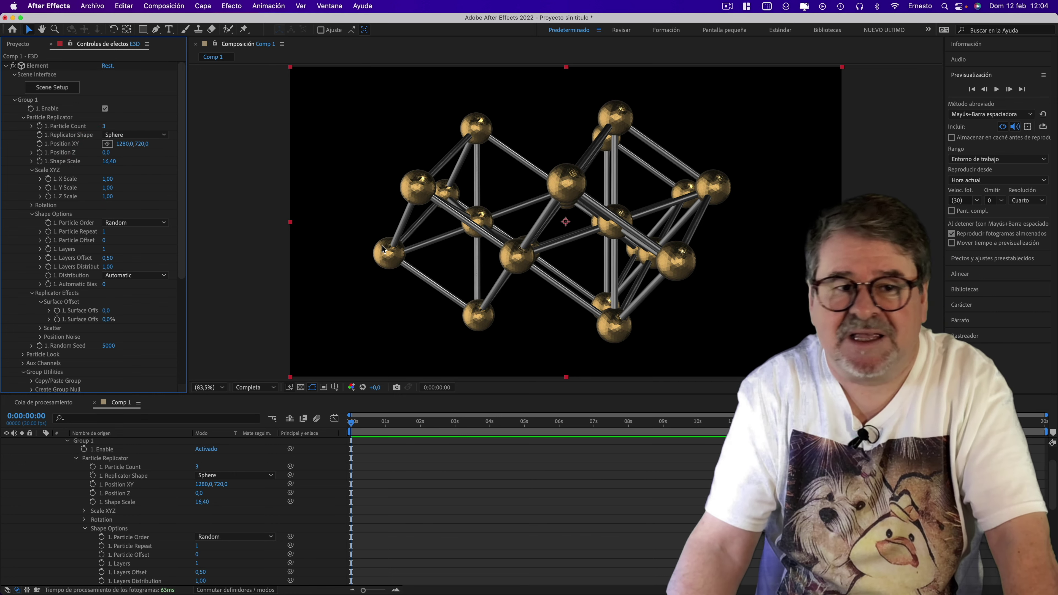
drag(181, 182, 194, 253)
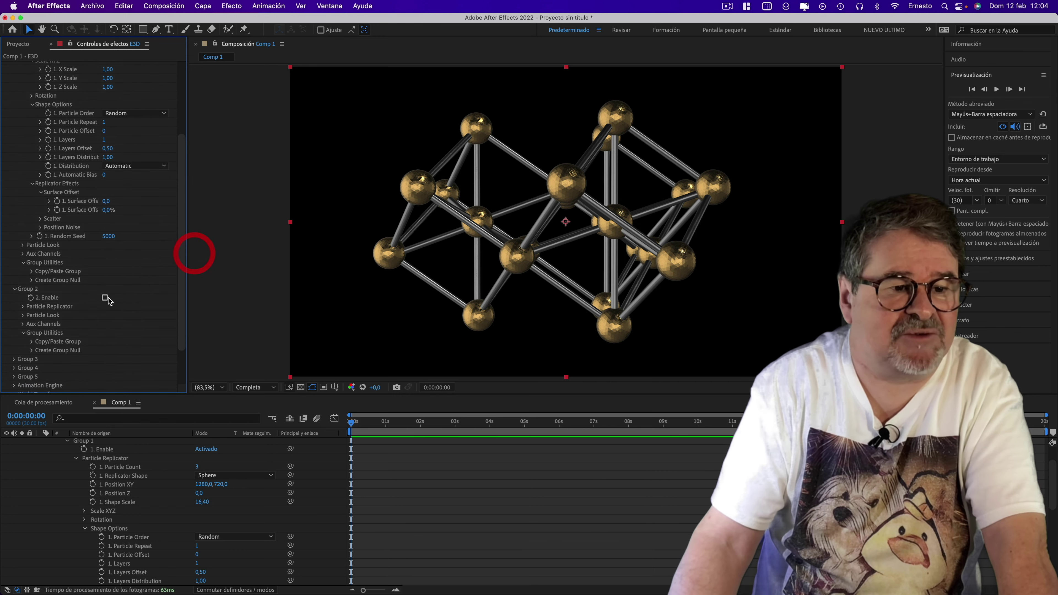
Re-enable Group 2 and set its Particle Replicator shape to Sphere
click(104, 298)
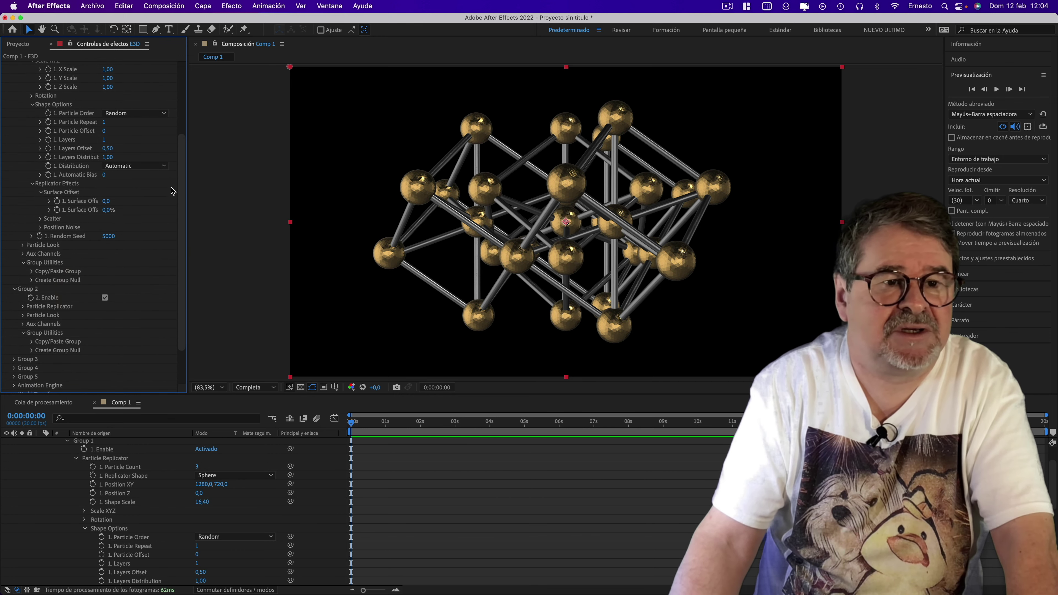
drag(181, 206, 182, 256)
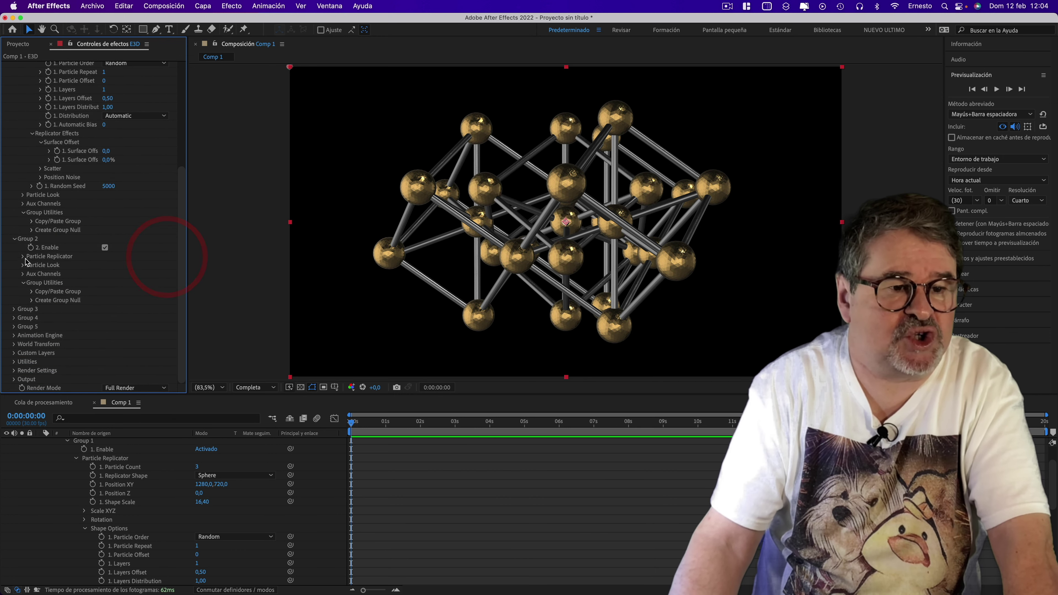
click(23, 257)
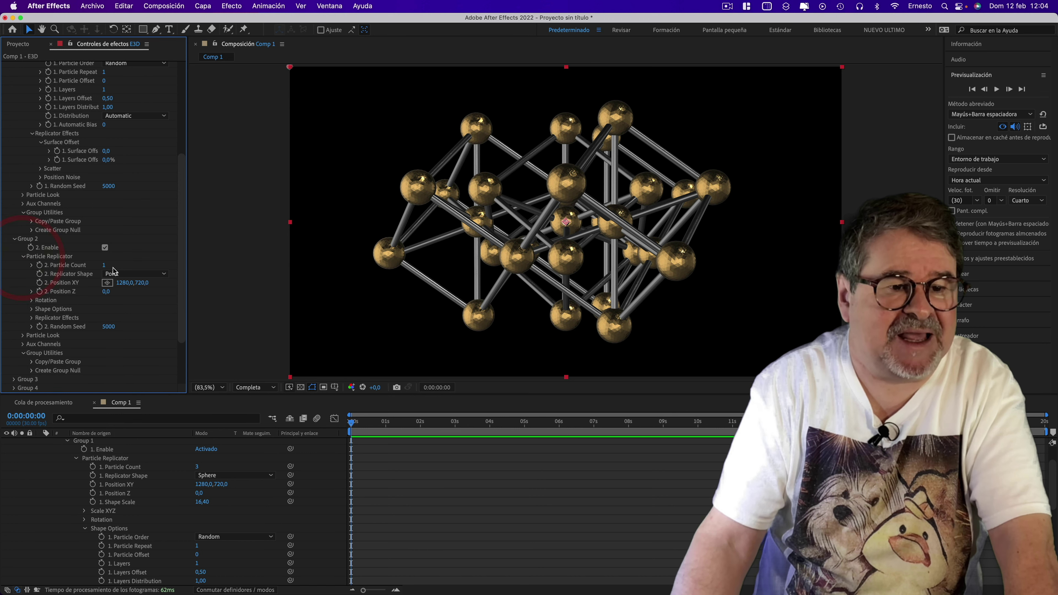
click(104, 265)
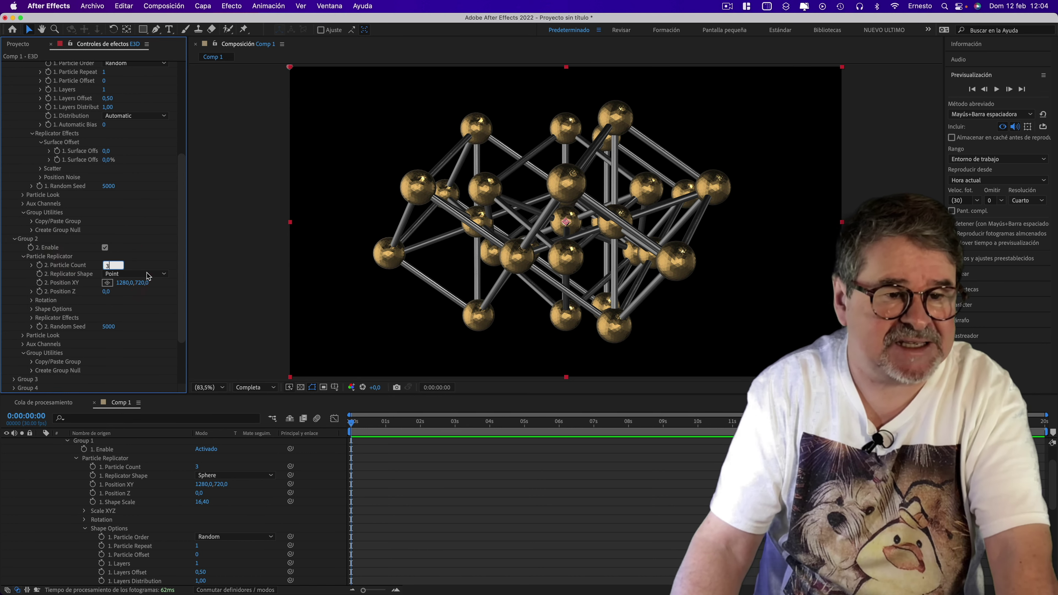
click(129, 274)
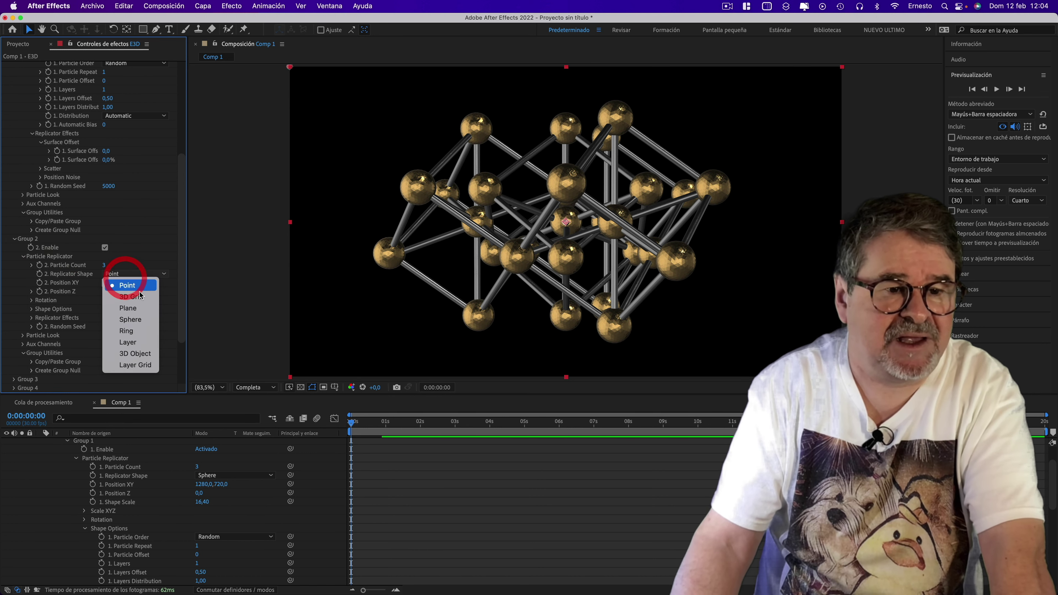
click(136, 319)
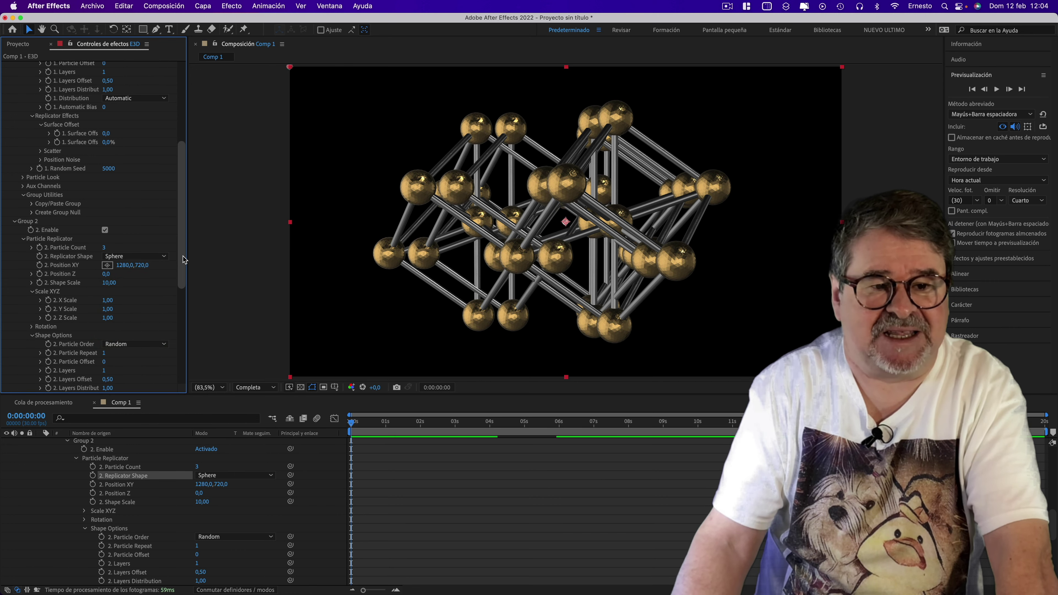
scroll(185, 287, down, 5)
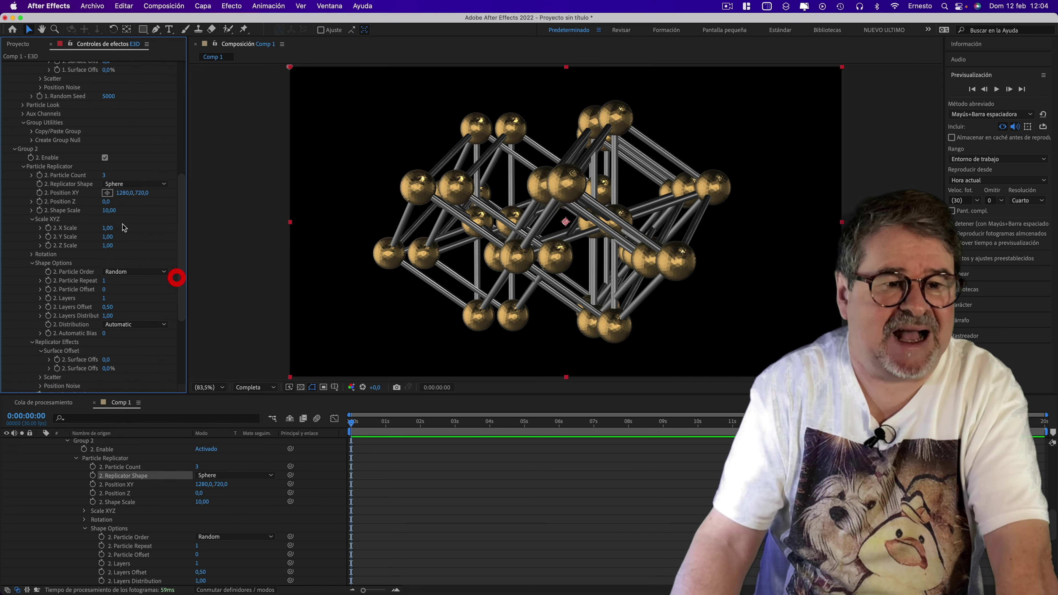
scroll(182, 127, up, 15)
click(182, 127)
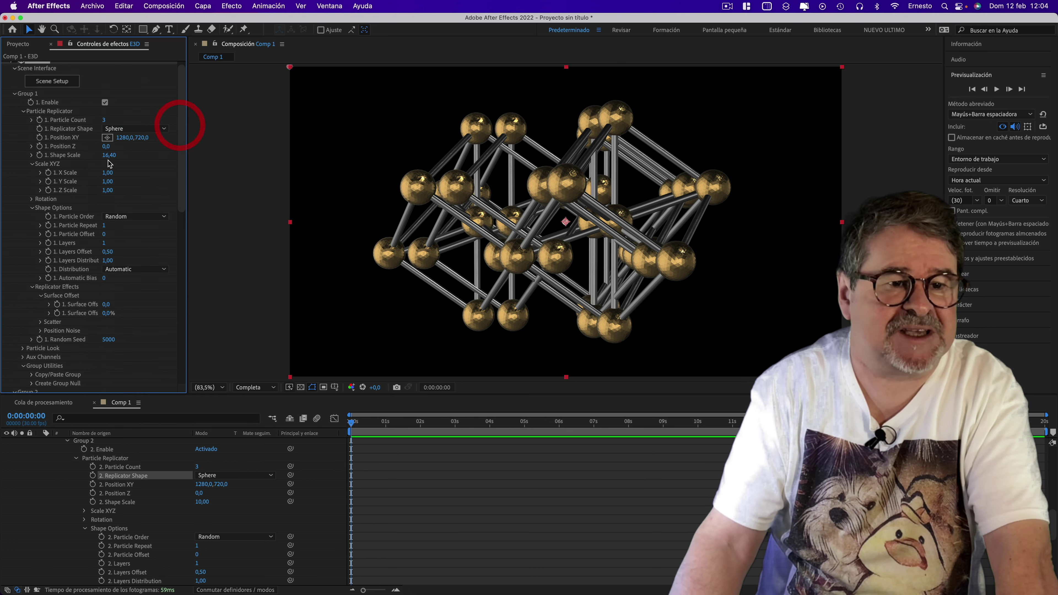
drag(182, 155, 183, 251)
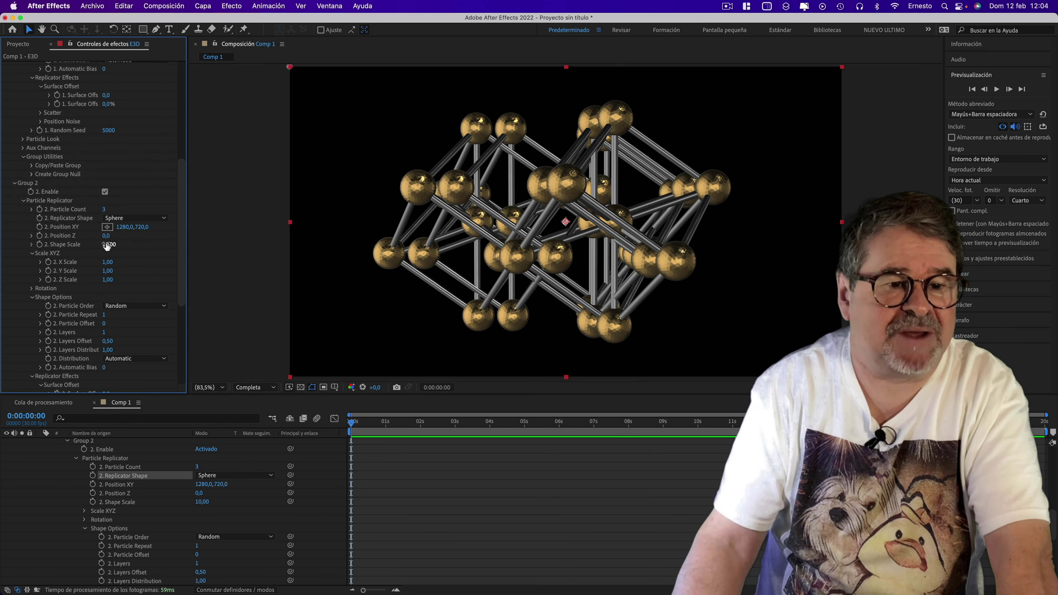
Enlarge Group 2's Shape Scale to match Group 1
drag(107, 244, 140, 244)
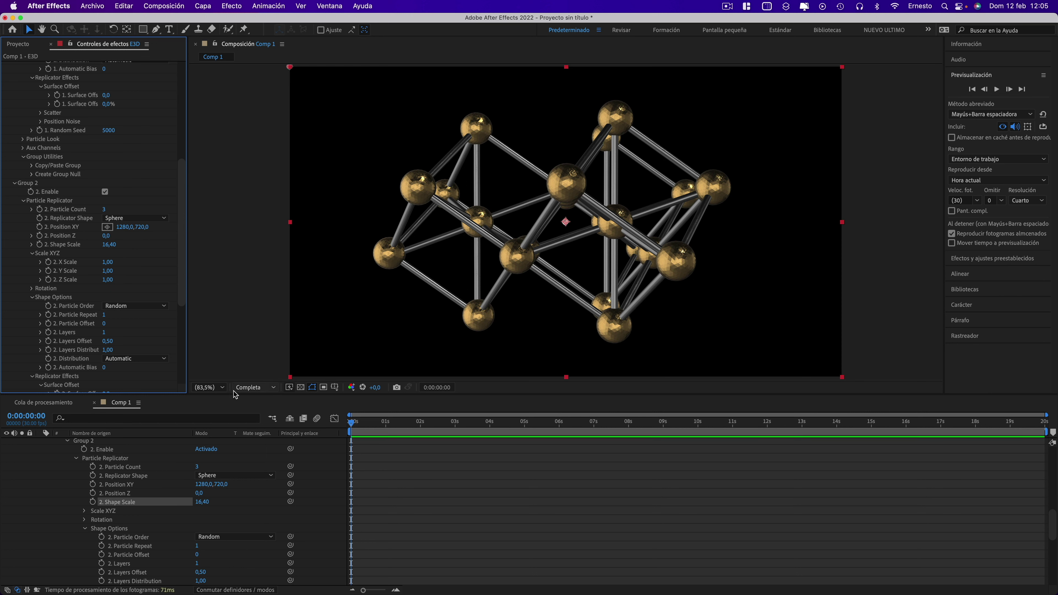
drag(180, 244, 177, 328)
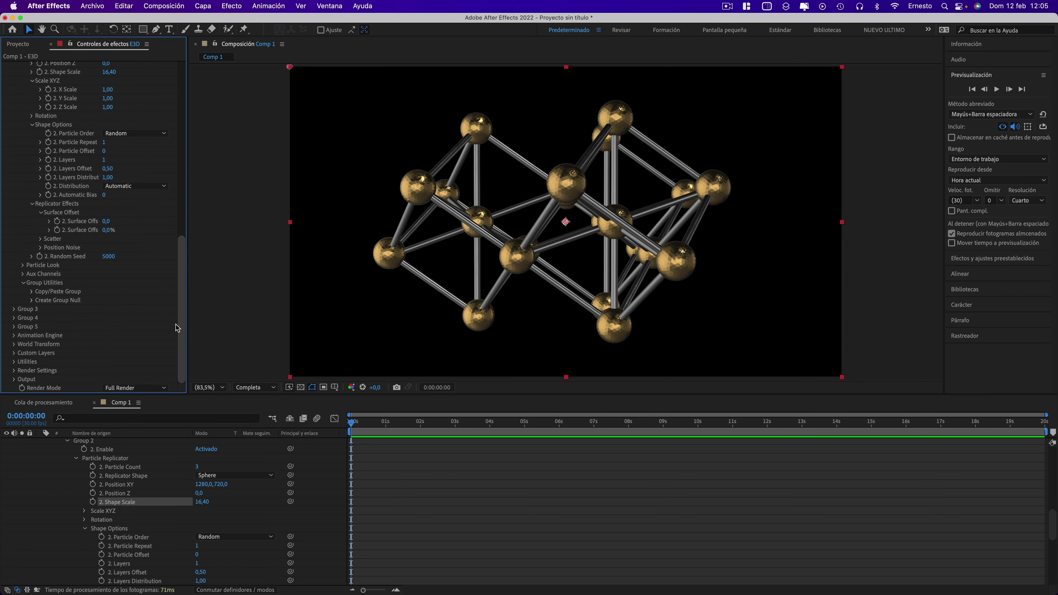
scroll(89, 292, up, 5)
scroll(89, 334, down, 5)
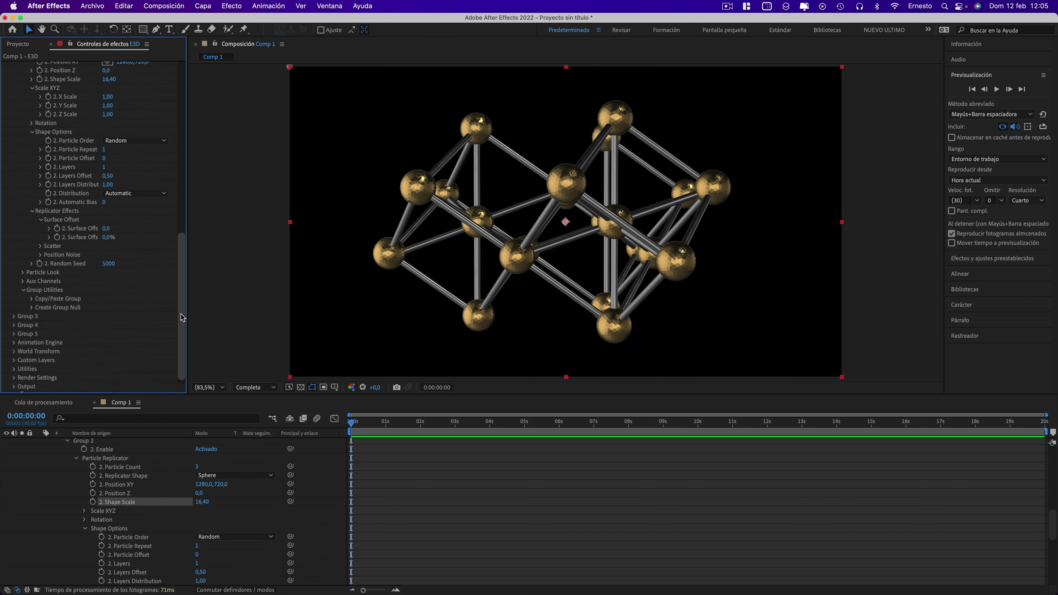
Enable the Element Animation Engine
click(14, 336)
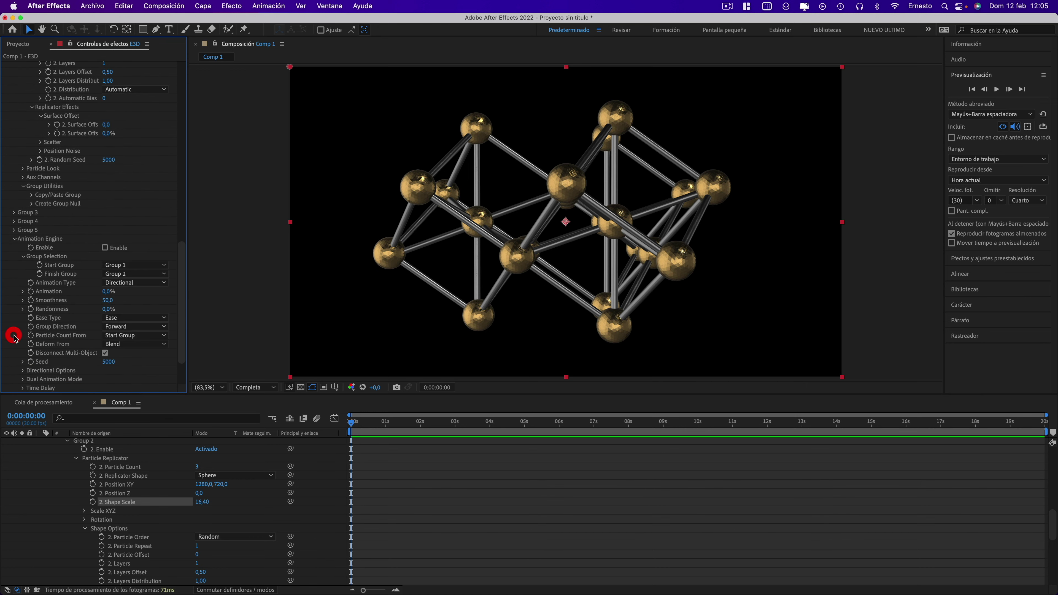
click(105, 248)
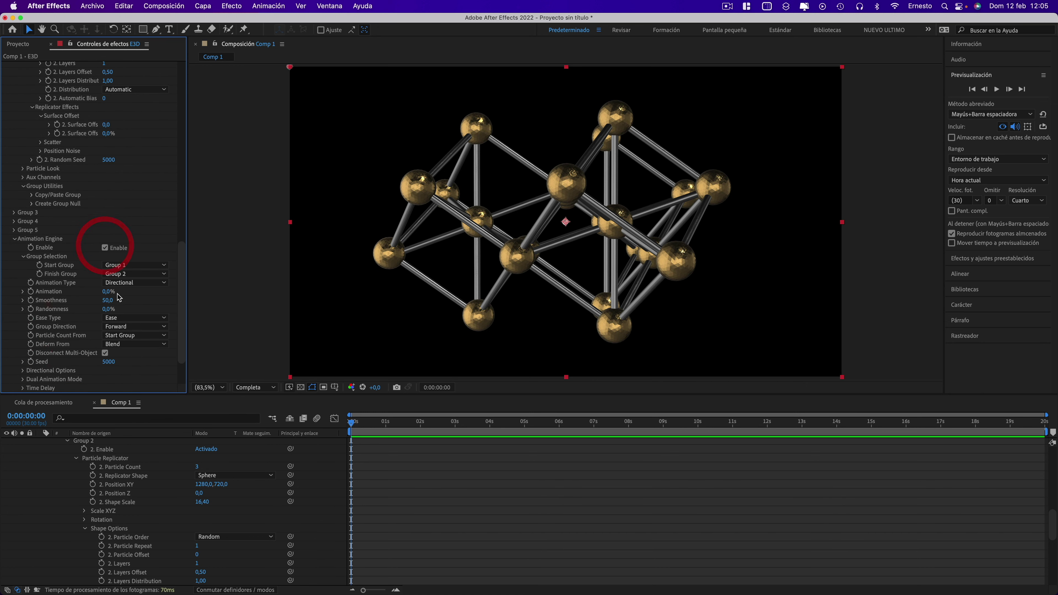
scroll(115, 250, up, 10)
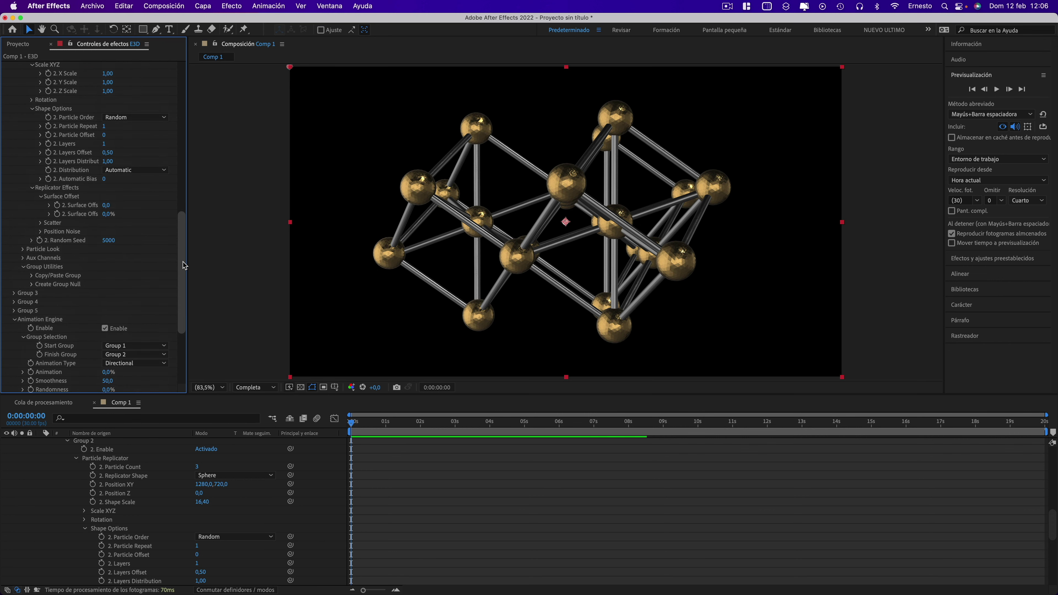
click(183, 244)
scroll(171, 151, up, 15)
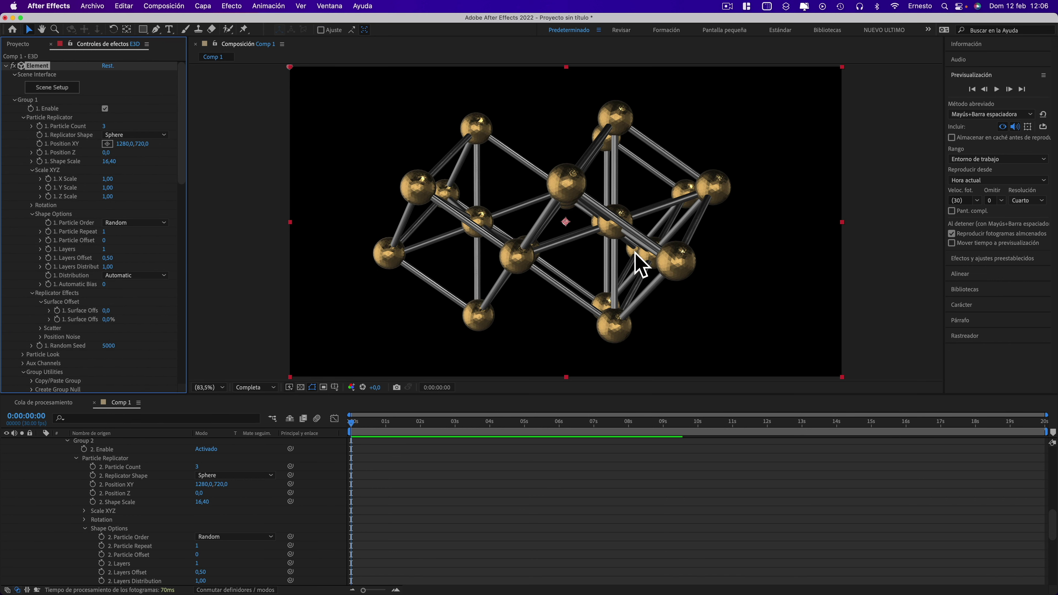
click(202, 5)
Add a new 35 mm camera layer, Cámara 1, via Capa > Nuevo > Cámara
mouse_move(217, 21)
click(356, 55)
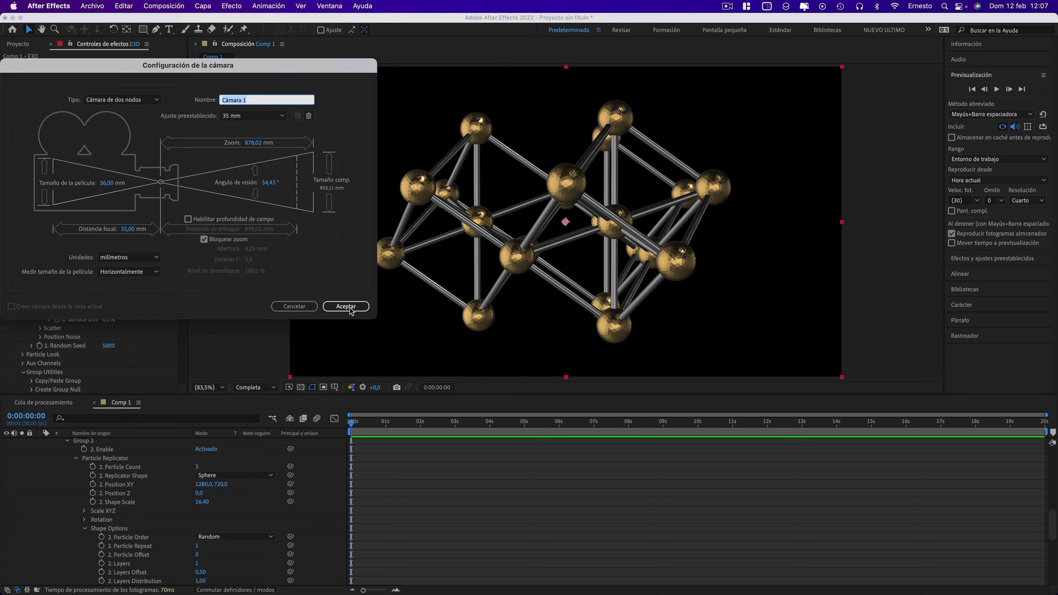
click(346, 307)
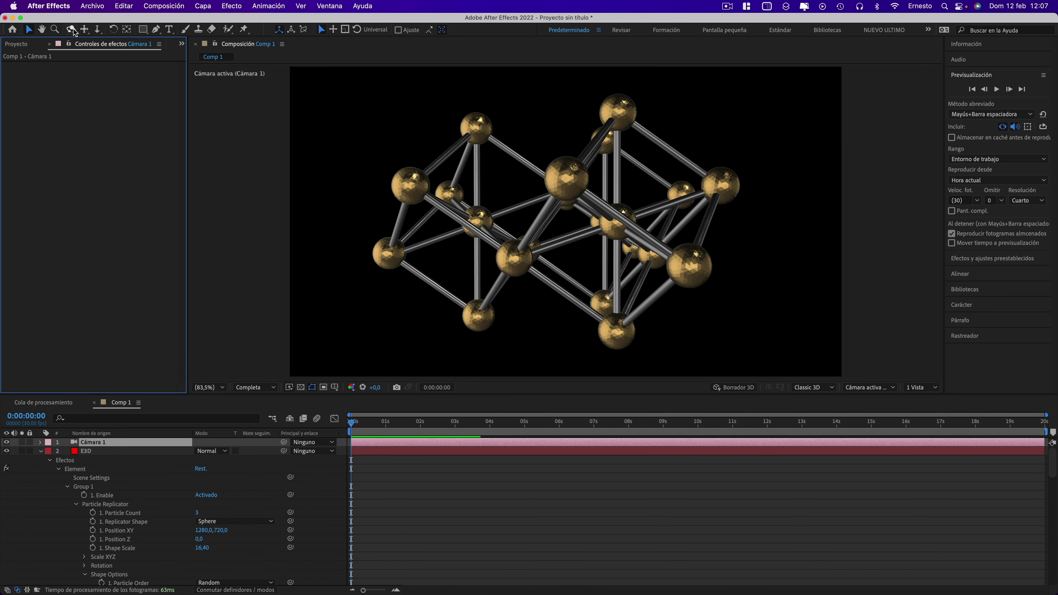
Orbit the camera around the gold sphere structure, then select the E3D layer
click(71, 29)
mouse_move(521, 221)
mouse_down()
mouse_move(601, 203)
mouse_move(609, 295)
mouse_up()
drag(628, 175, 638, 296)
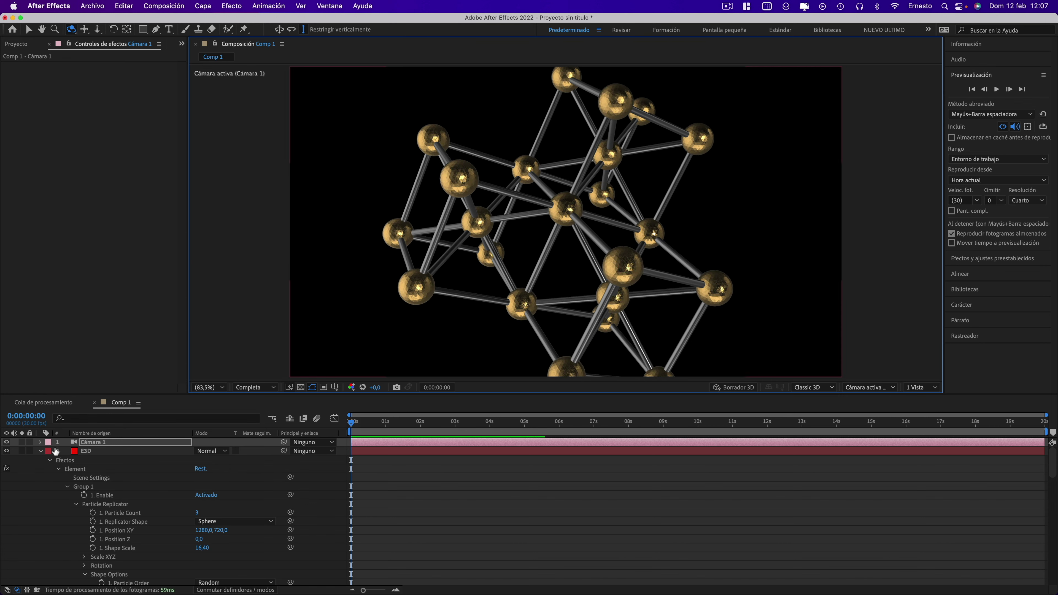
click(90, 451)
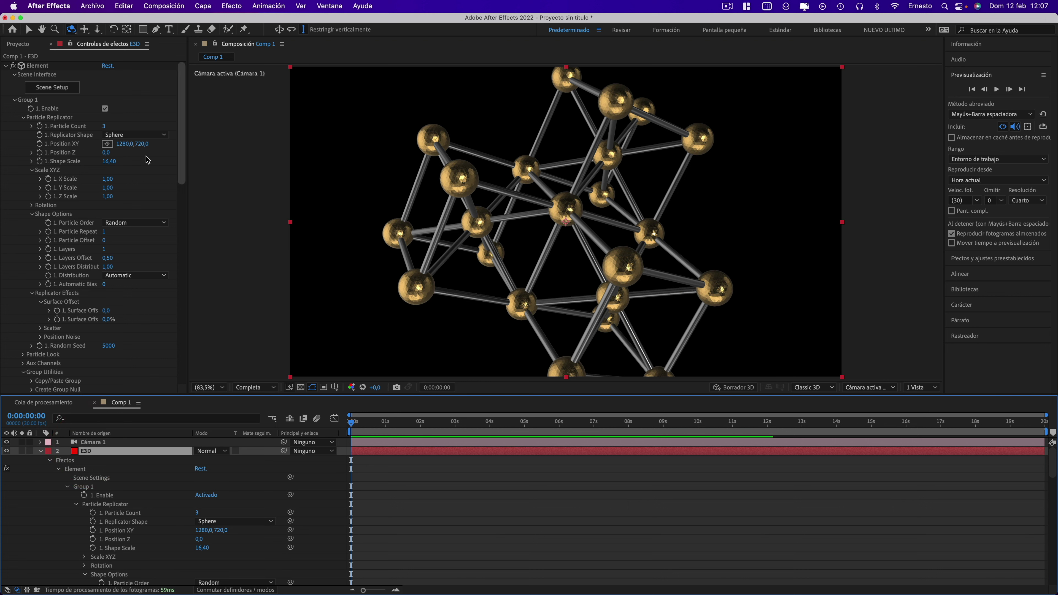
drag(182, 131, 185, 310)
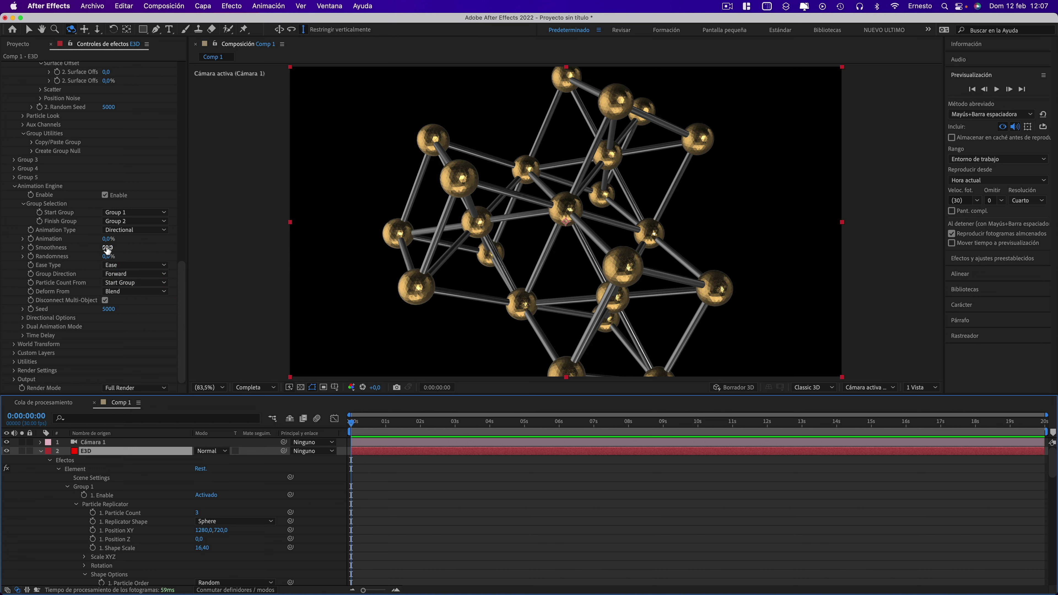
drag(108, 240, 199, 238)
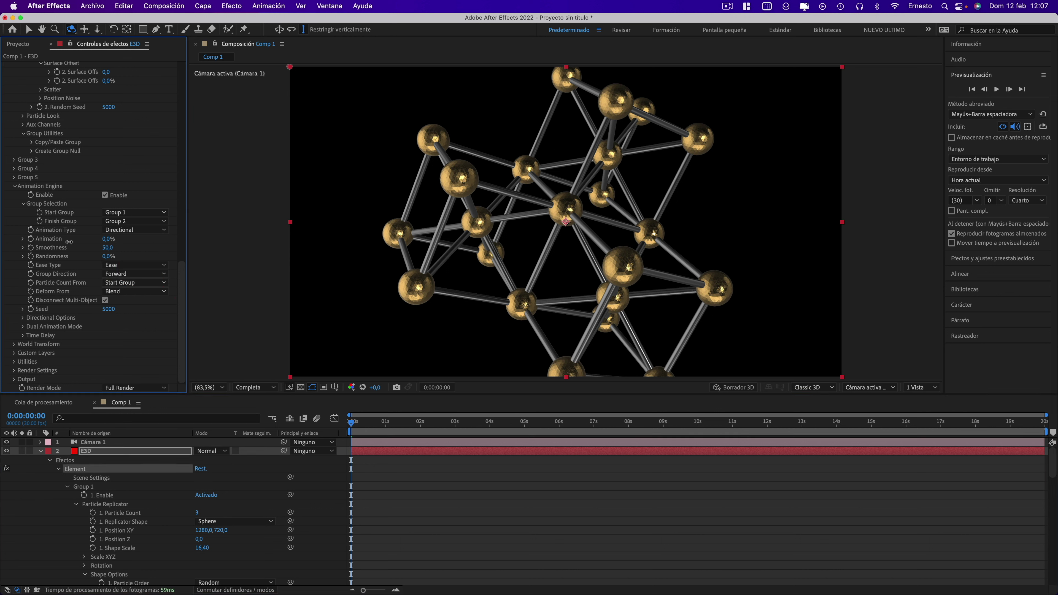
drag(182, 322, 185, 40)
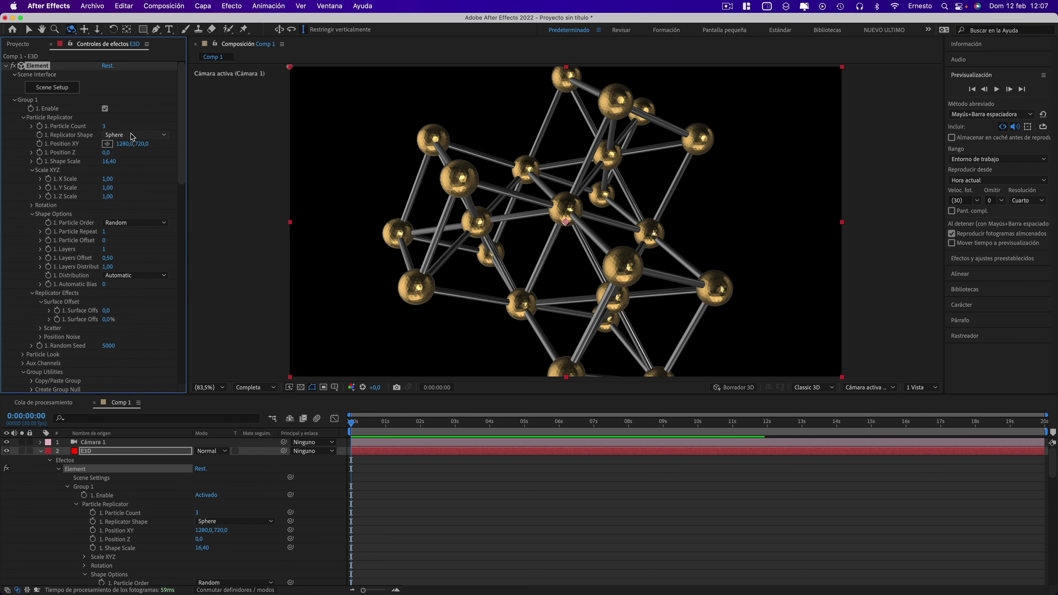
Move Group 1 to position 929, 1158 and reduce its Particle Size to 1.70
drag(127, 144, 12, 136)
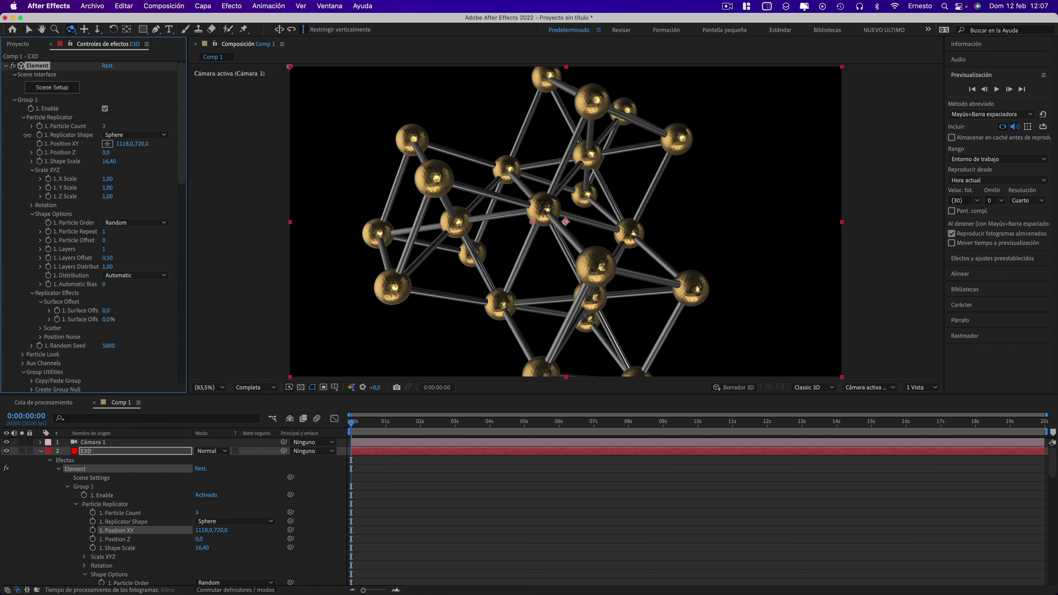
drag(141, 144, 328, 173)
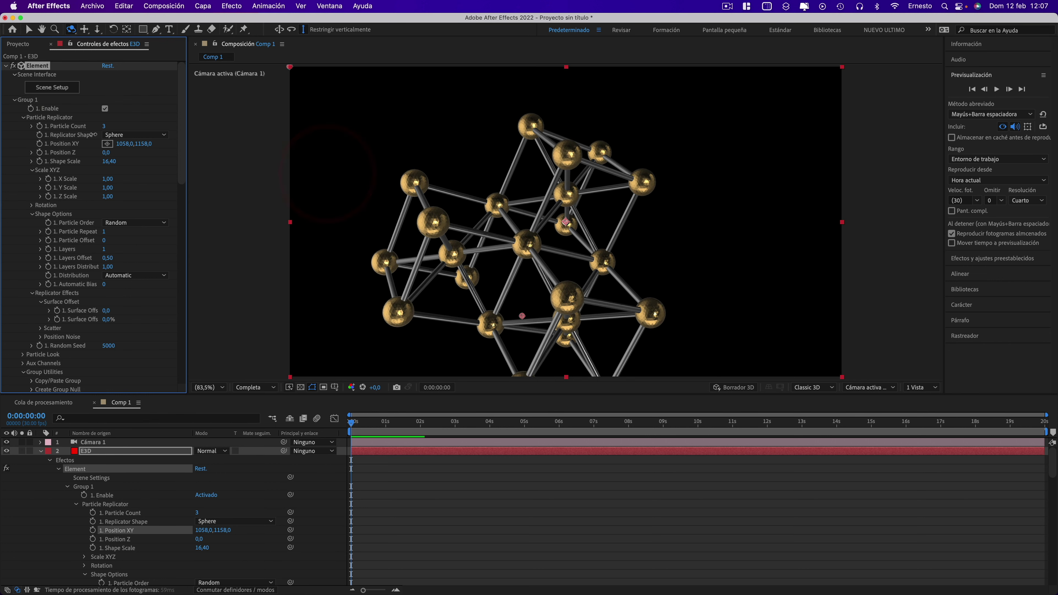
drag(120, 144, 33, 132)
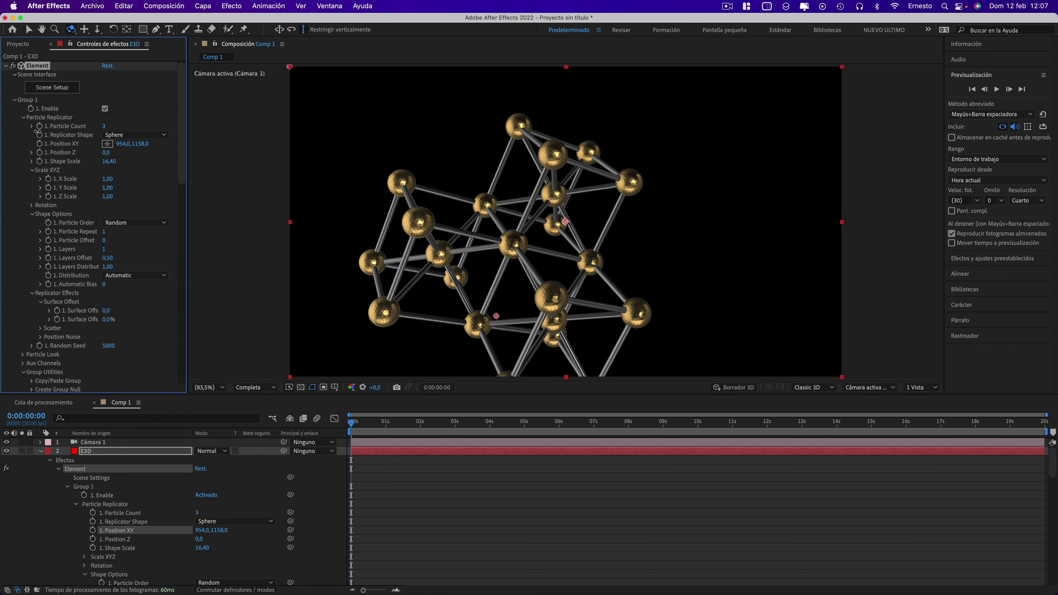
click(142, 143)
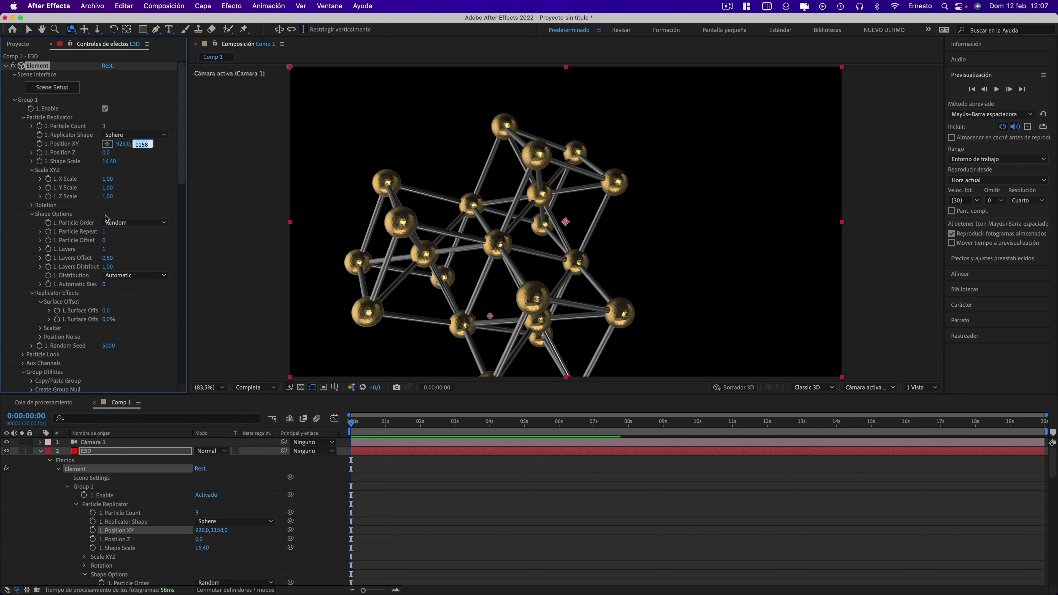
scroll(79, 225, down, 3)
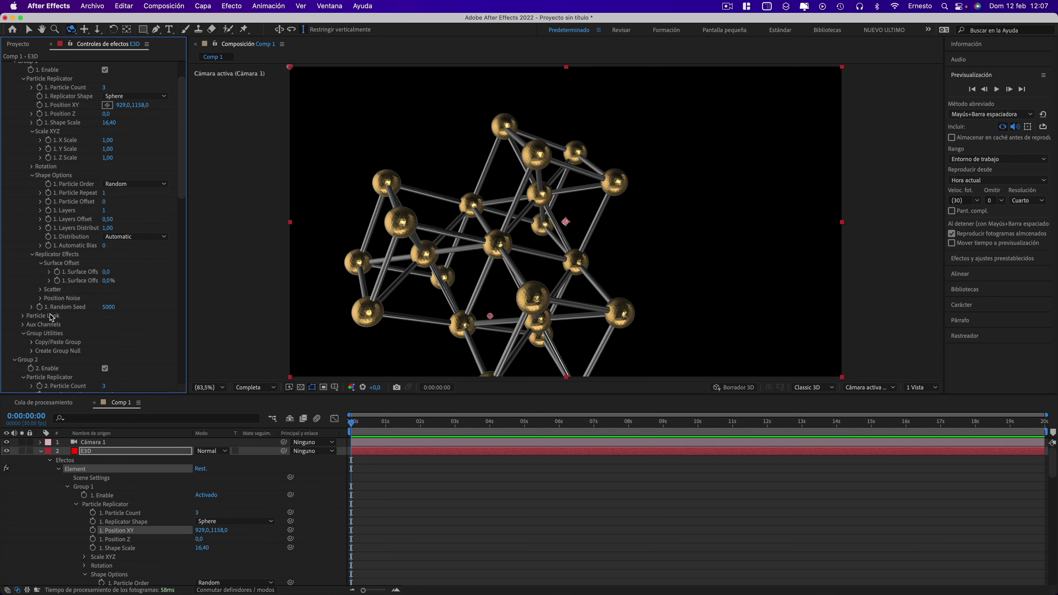
click(23, 316)
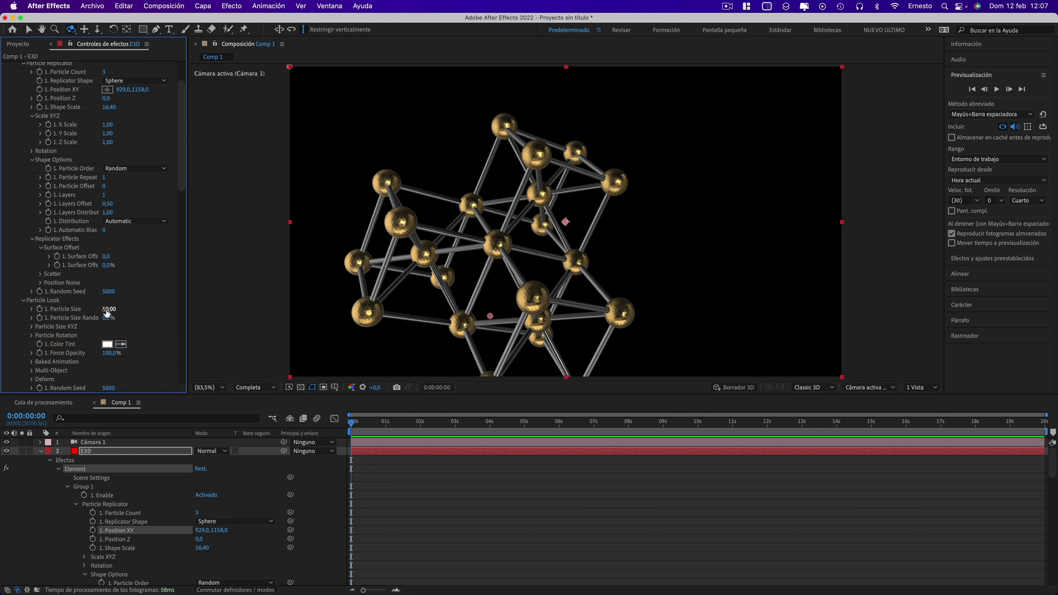
mouse_move(101, 309)
mouse_down()
mouse_move(53, 309)
mouse_move(63, 309)
mouse_up()
Set Group 1 particle size to 1,70 and move it to position 801, 1158 with Z 470
drag(183, 121, 183, 103)
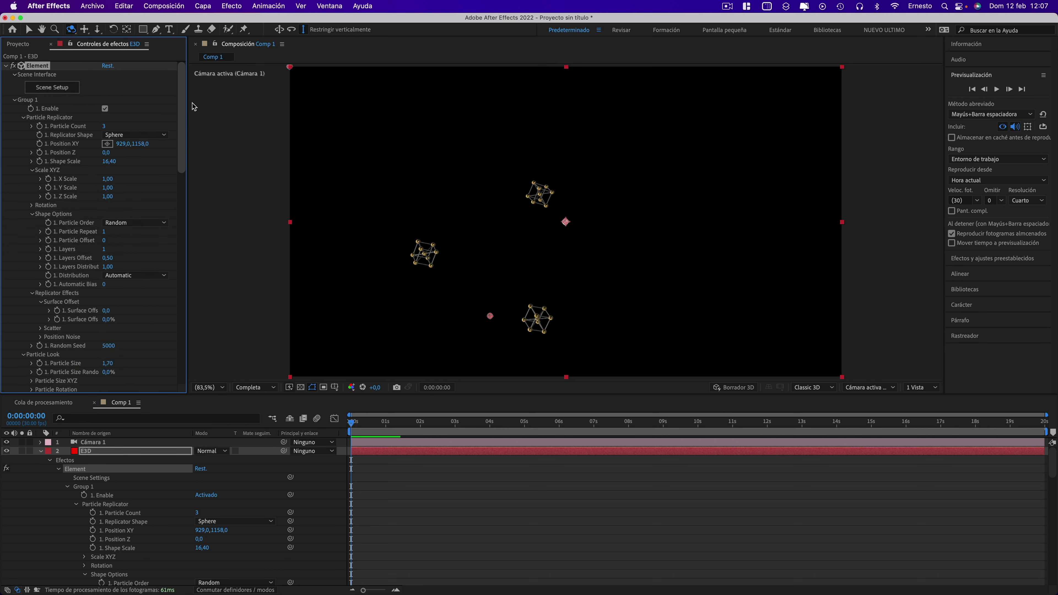
mouse_move(122, 144)
mouse_down()
mouse_move(83, 143)
mouse_move(134, 153)
mouse_move(100, 142)
mouse_up()
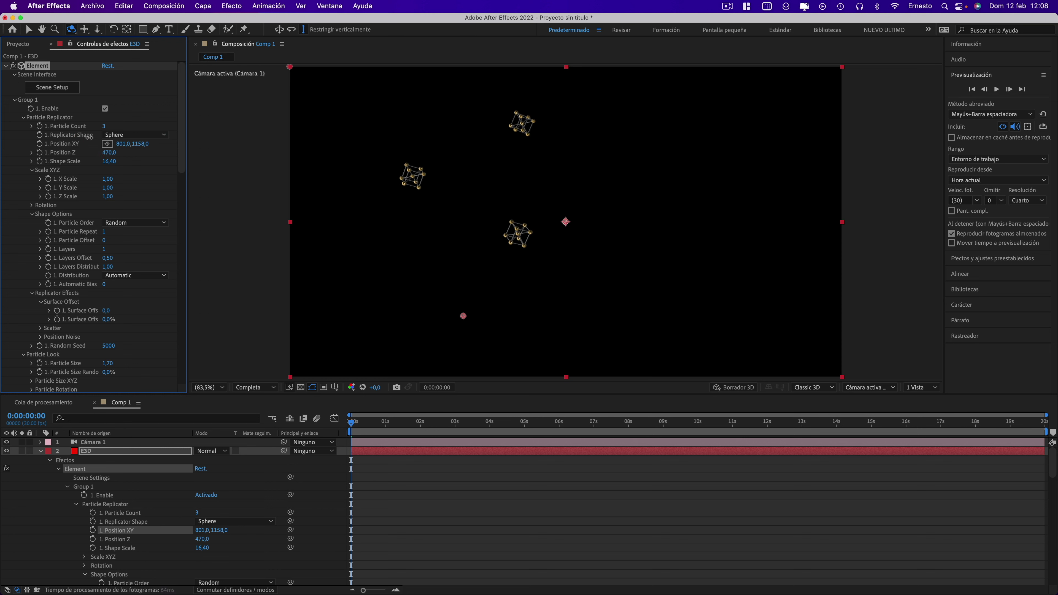
mouse_move(180, 135)
mouse_down()
mouse_move(189, 331)
mouse_move(180, 332)
mouse_up()
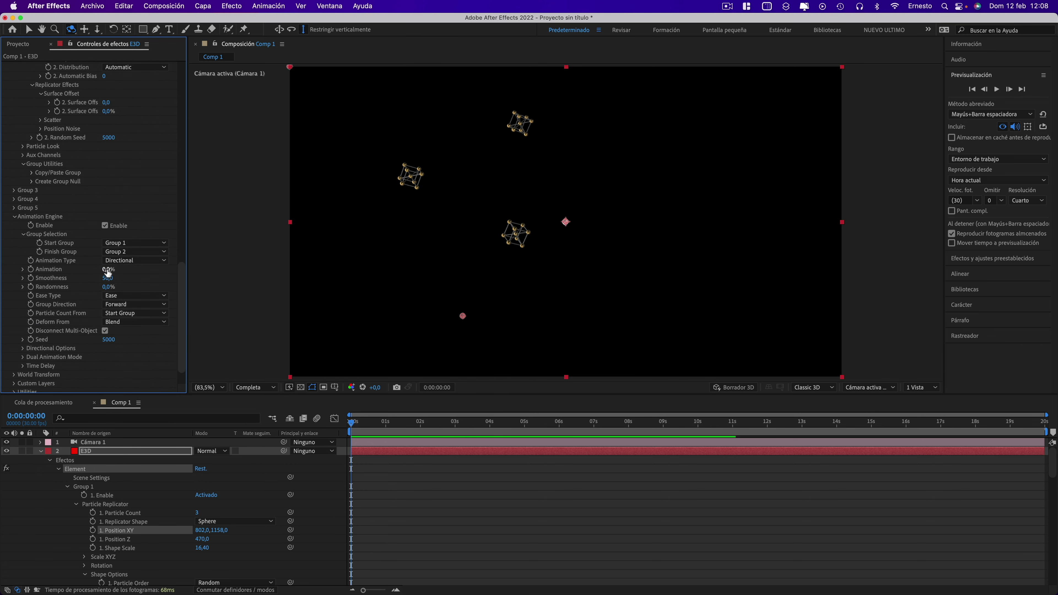
drag(108, 270, 158, 274)
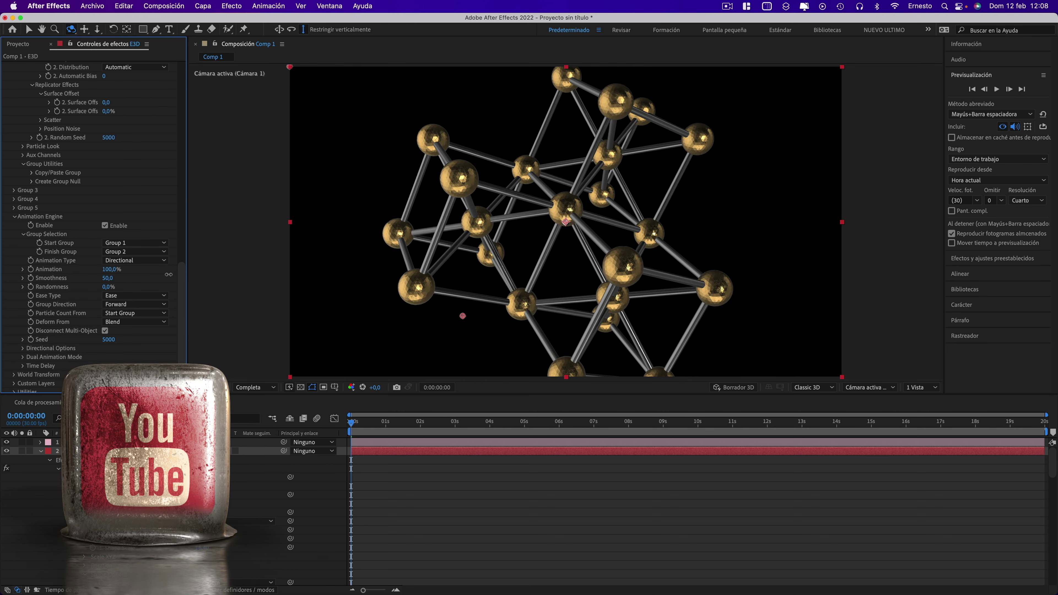
drag(159, 274, 109, 271)
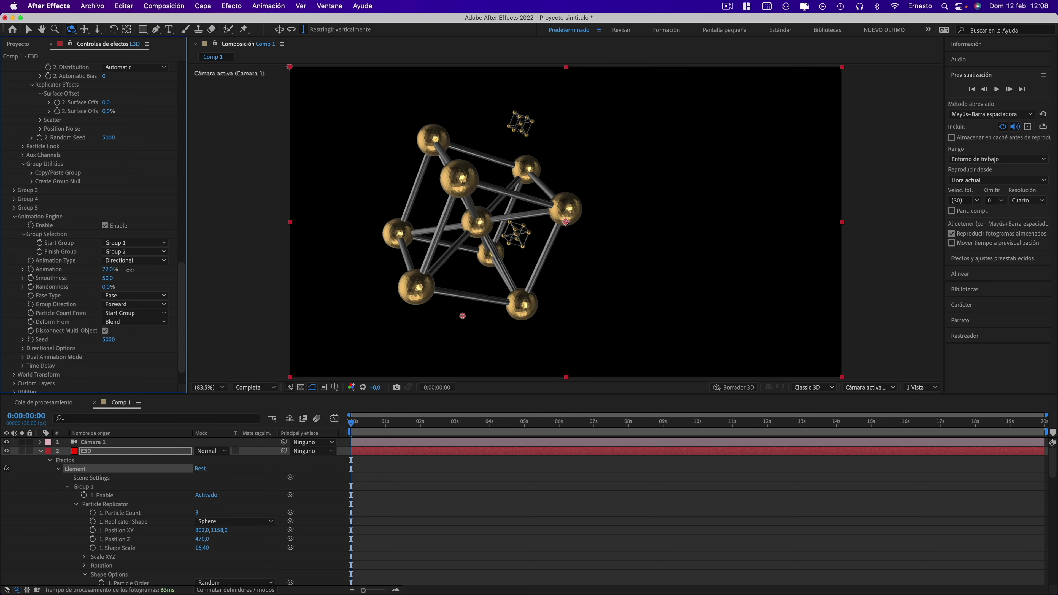
drag(110, 271, 70, 274)
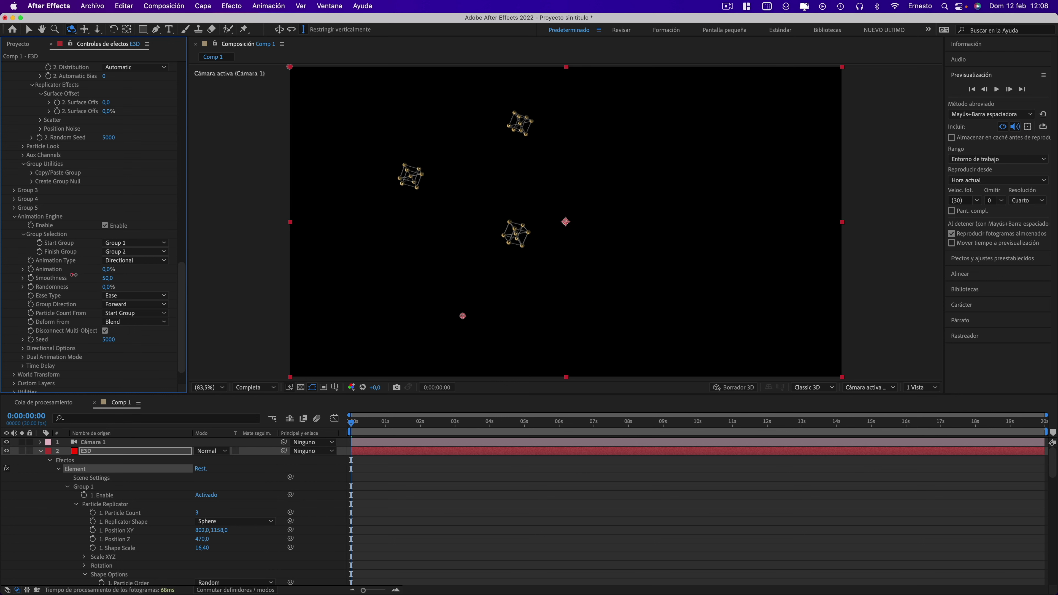
drag(182, 302, 180, 125)
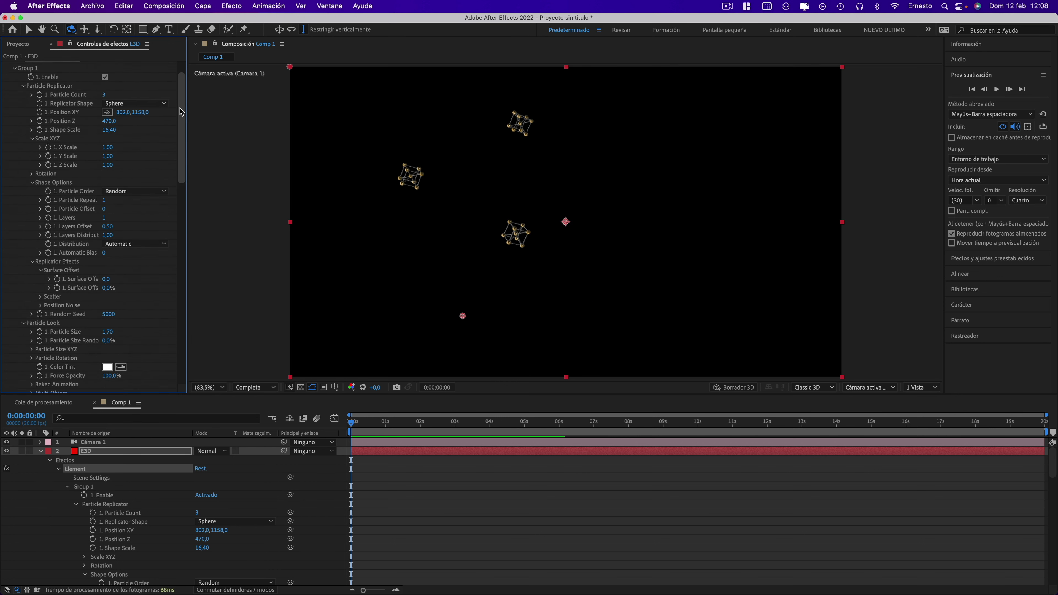
Expand Multi-Object under Group 1's Particle Look and check Enable Multi-Object
scroll(45, 146, down, 10)
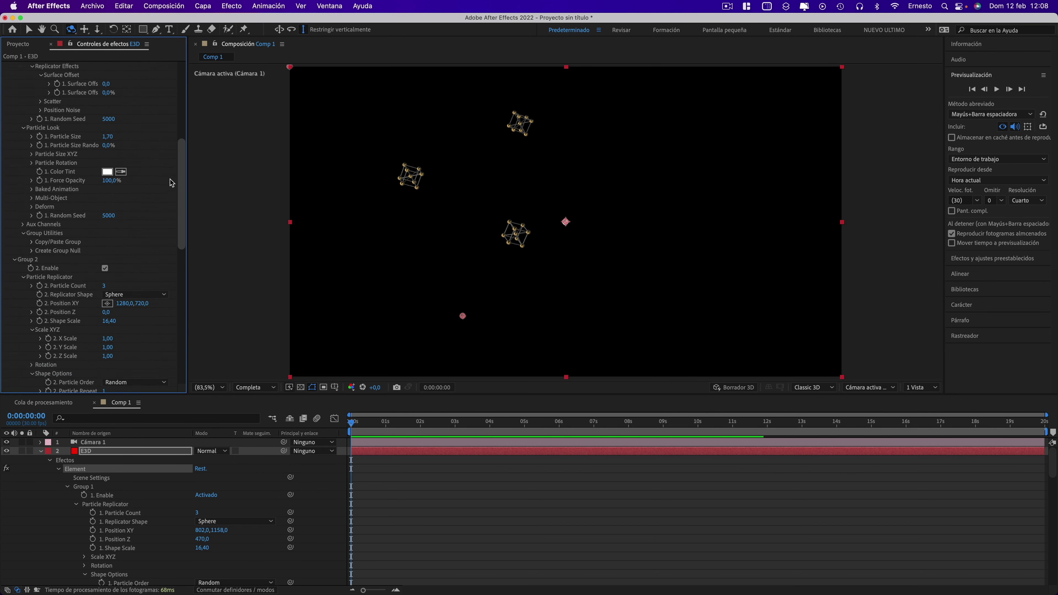
scroll(45, 146, up, 2)
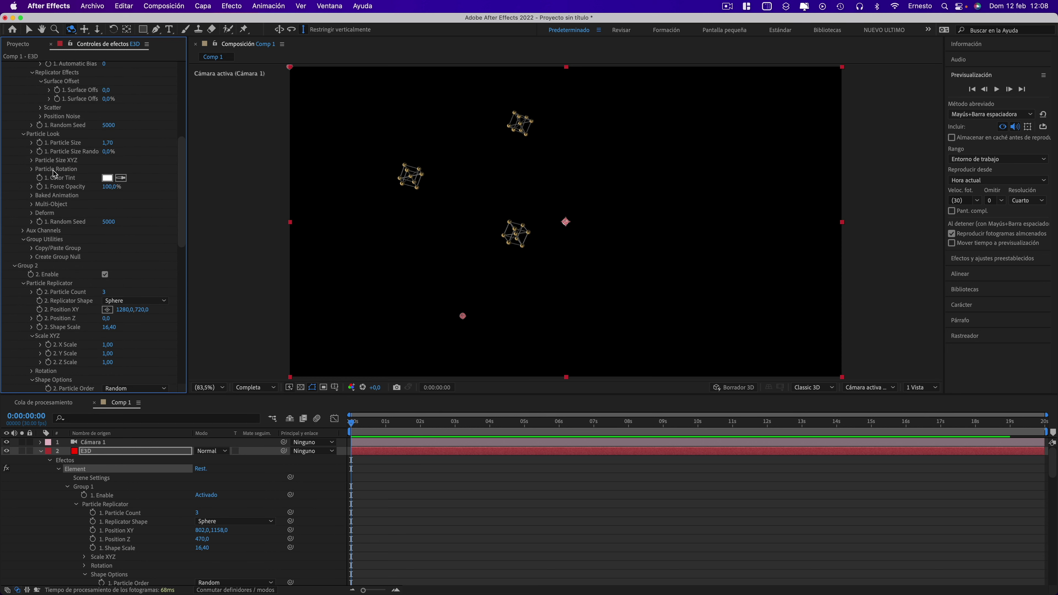
click(31, 204)
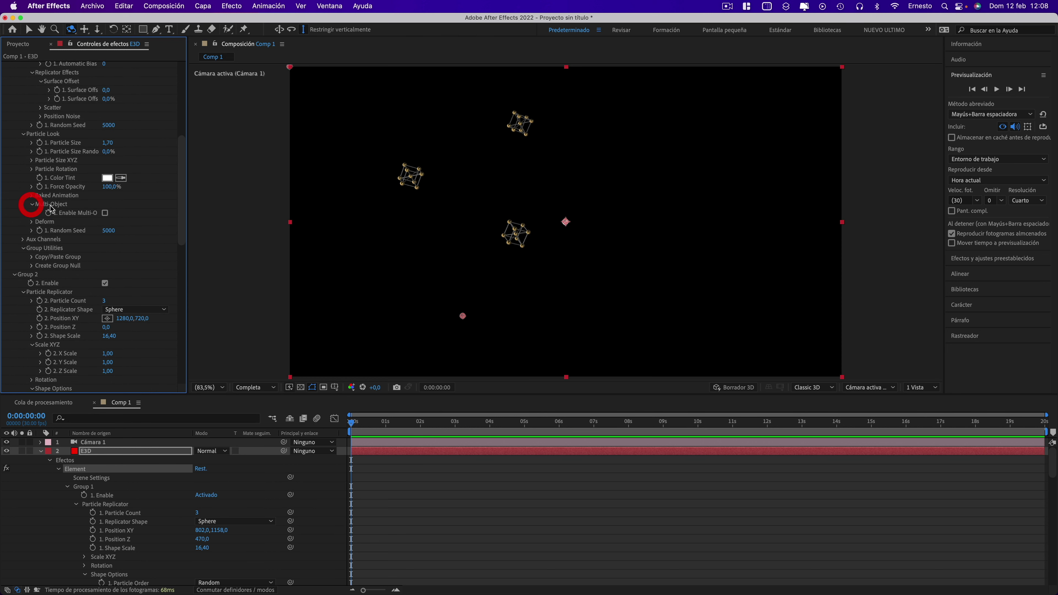
click(105, 213)
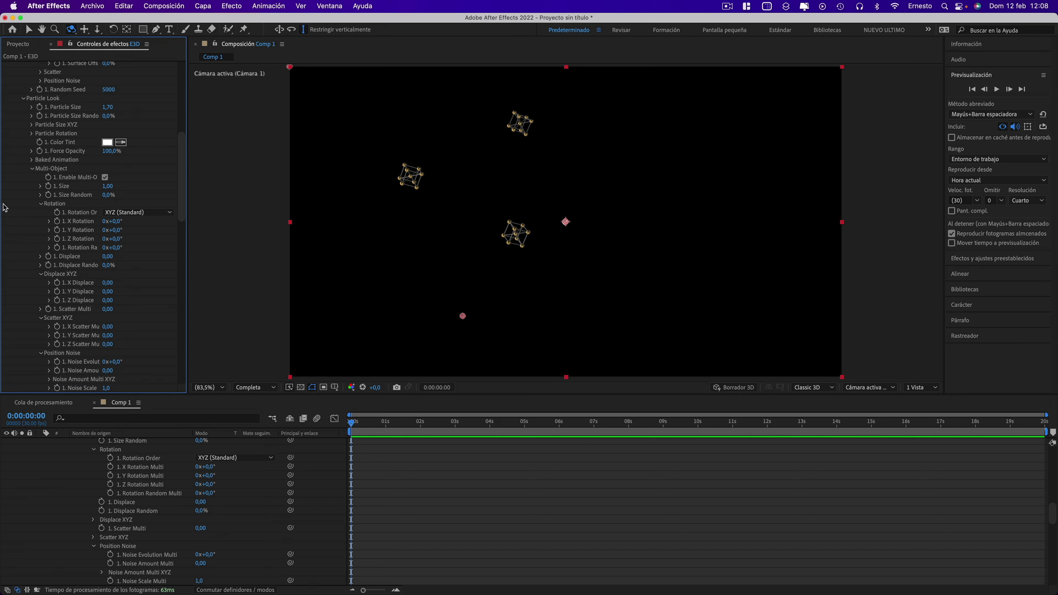
Scrub the Animation amount up through 41% and 89% to preview the directional build
drag(182, 176, 179, 318)
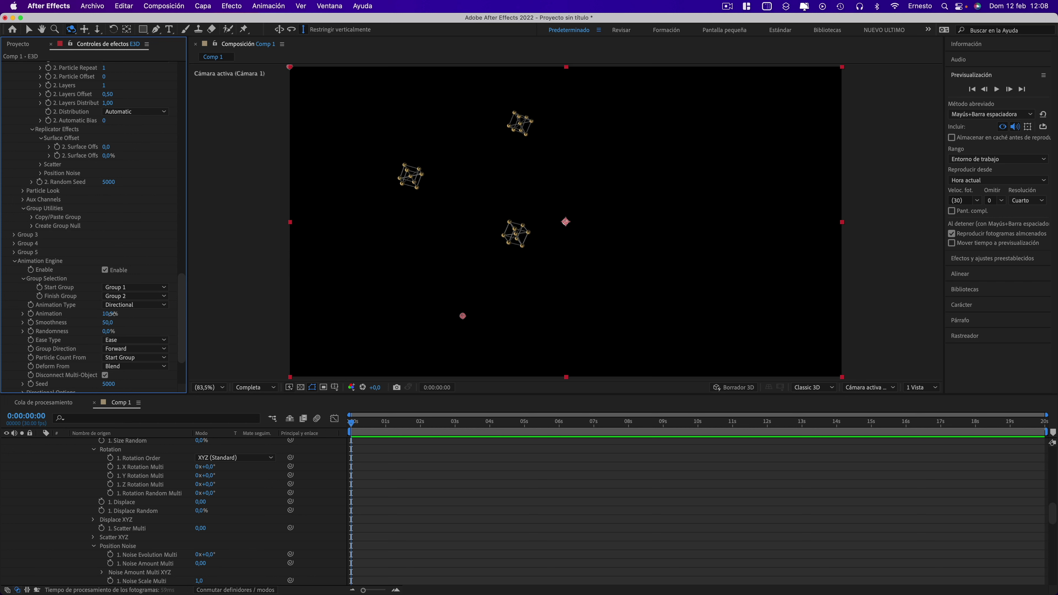
drag(111, 313, 129, 315)
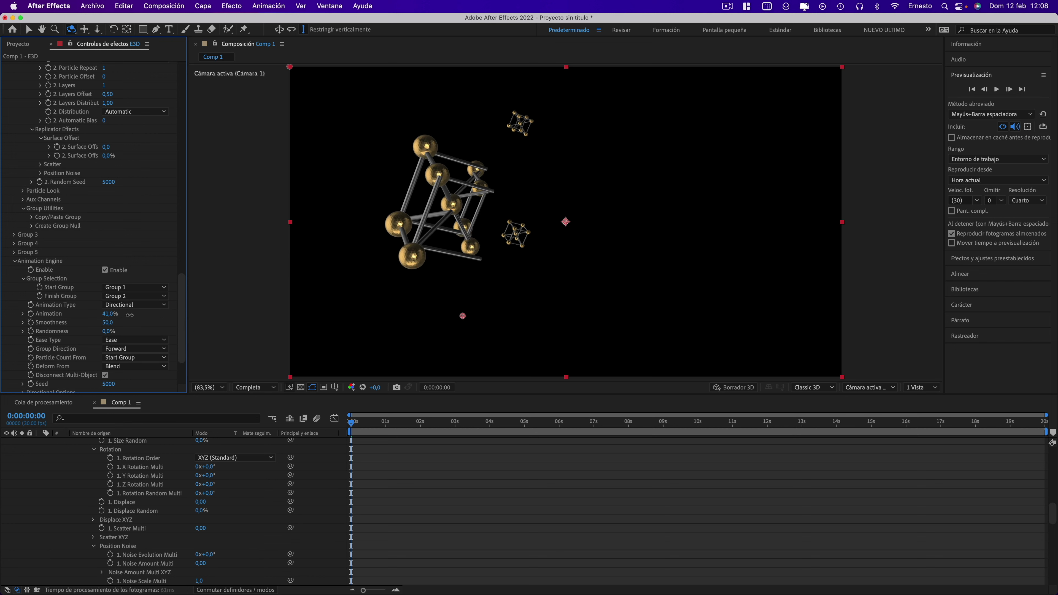
mouse_move(129, 315)
mouse_down()
mouse_move(155, 316)
mouse_move(95, 313)
mouse_up()
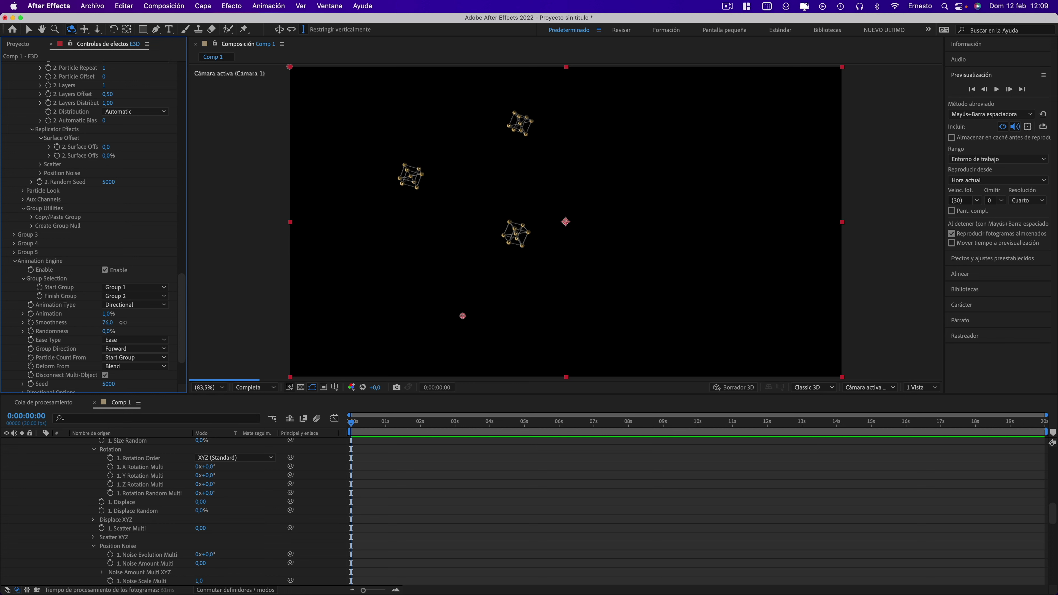
Raise the transition Smoothness, then rescrub Animation and leave it at 28%
mouse_move(123, 322)
mouse_down()
mouse_move(134, 323)
mouse_move(108, 323)
mouse_up()
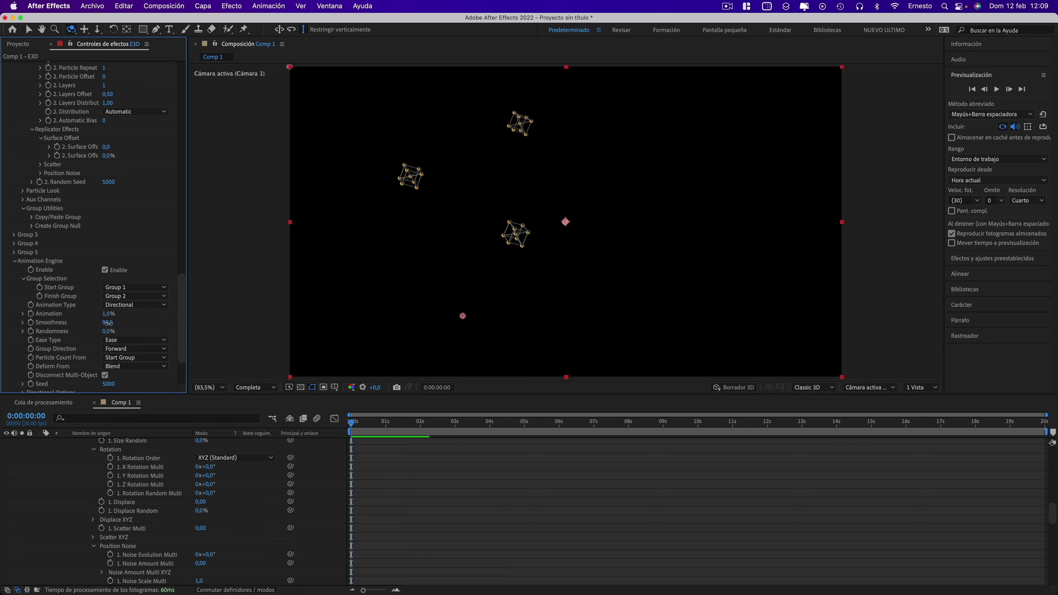
click(108, 323)
mouse_move(109, 317)
mouse_down()
mouse_move(157, 317)
mouse_move(145, 316)
mouse_up()
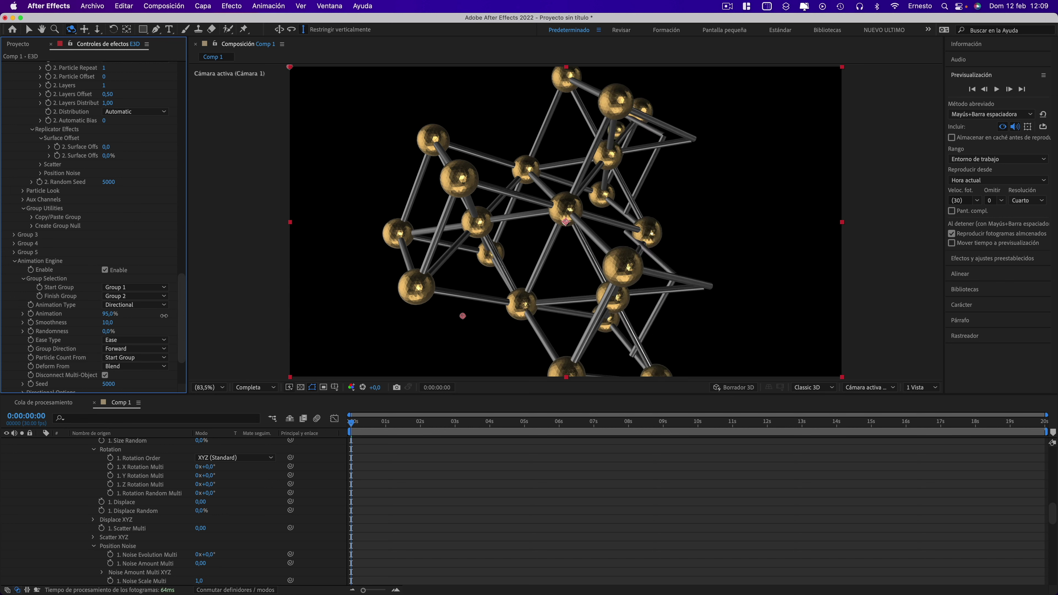
drag(158, 315, 94, 312)
scroll(118, 328, down, 5)
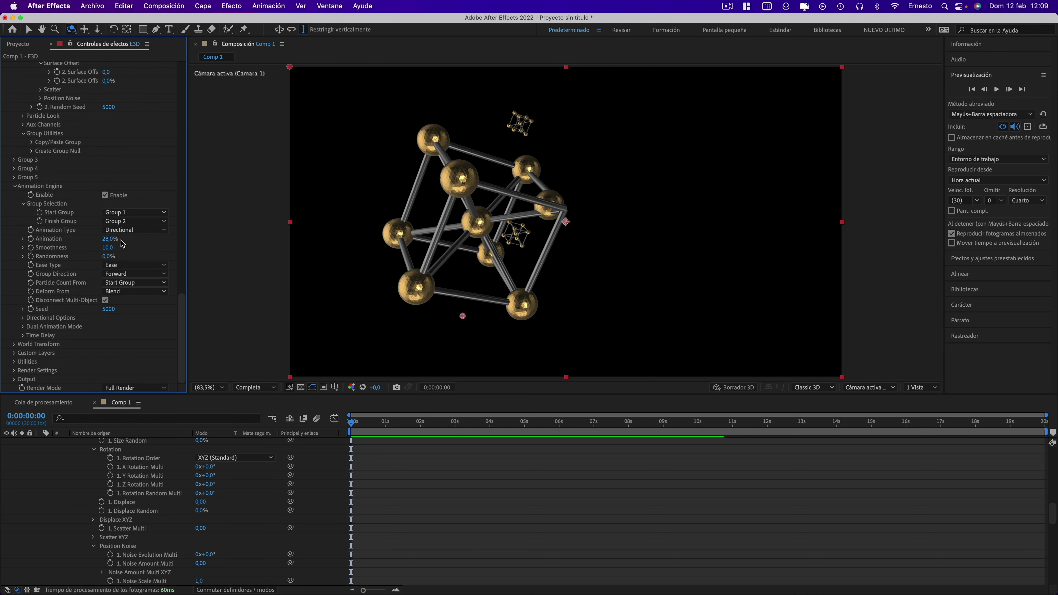
Set the Directional Options Yaw (Horizontal) to 91°
click(24, 318)
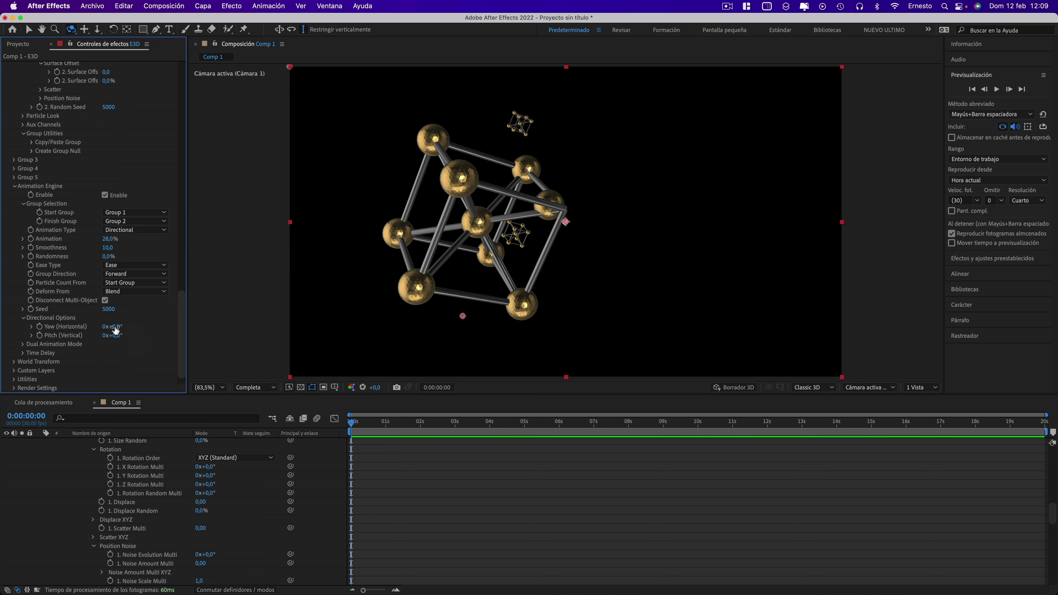
drag(123, 327, 159, 328)
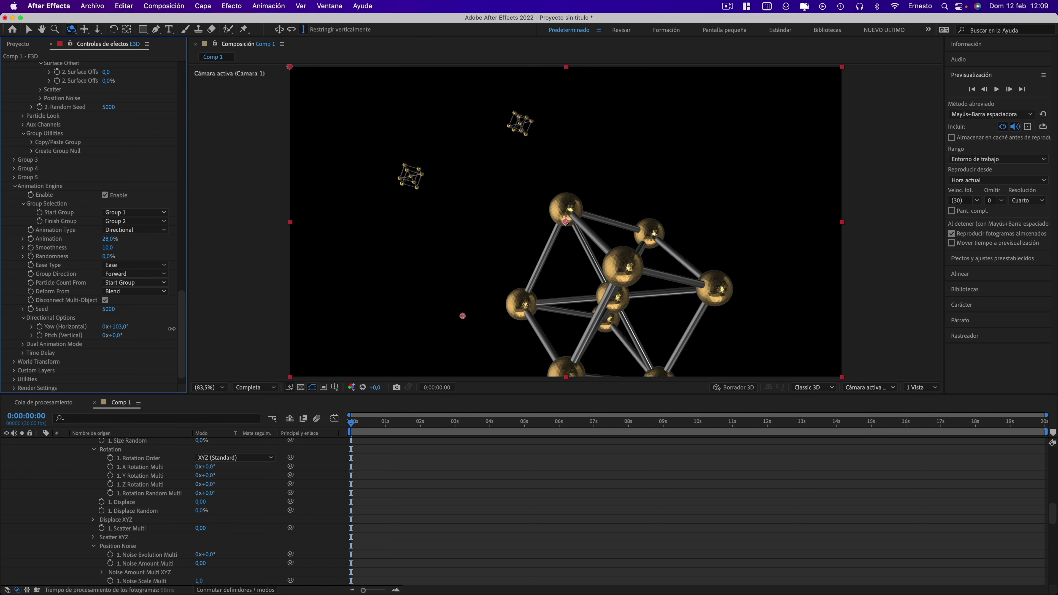
drag(177, 327, 206, 325)
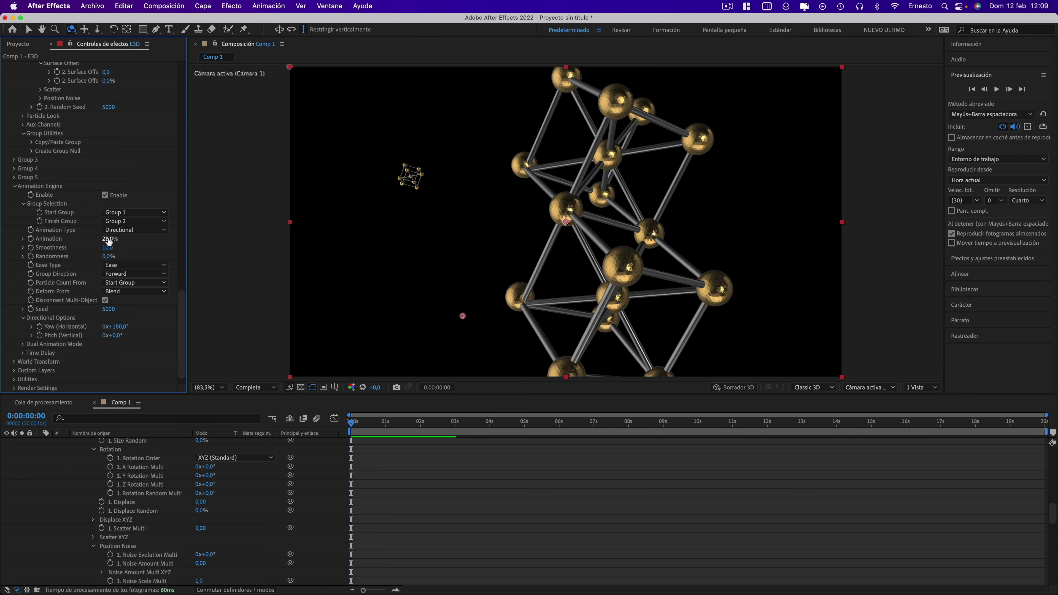
drag(109, 238, 84, 238)
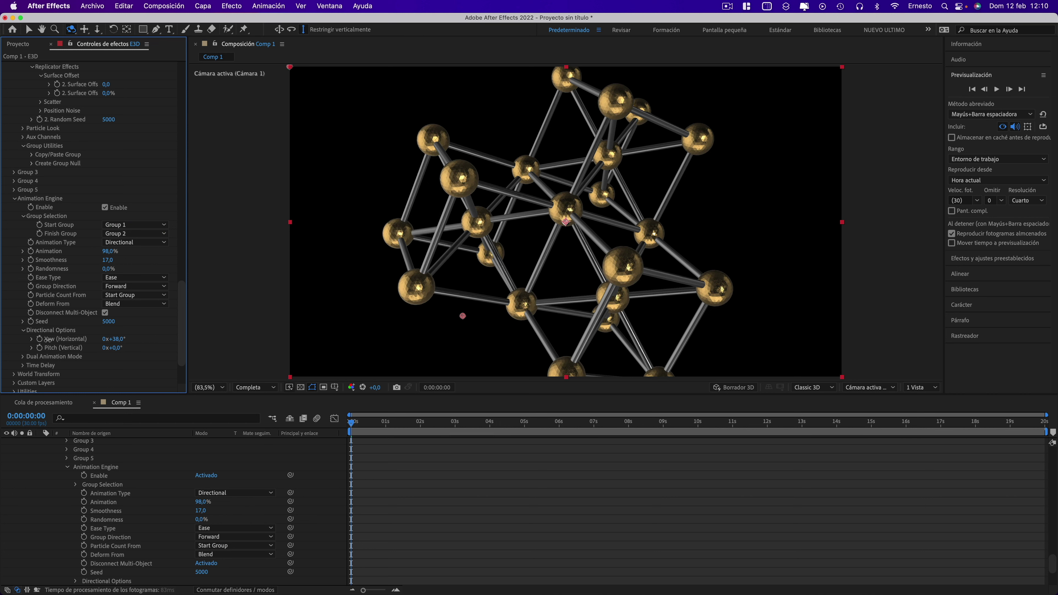
drag(48, 339, 63, 340)
drag(75, 339, 77, 340)
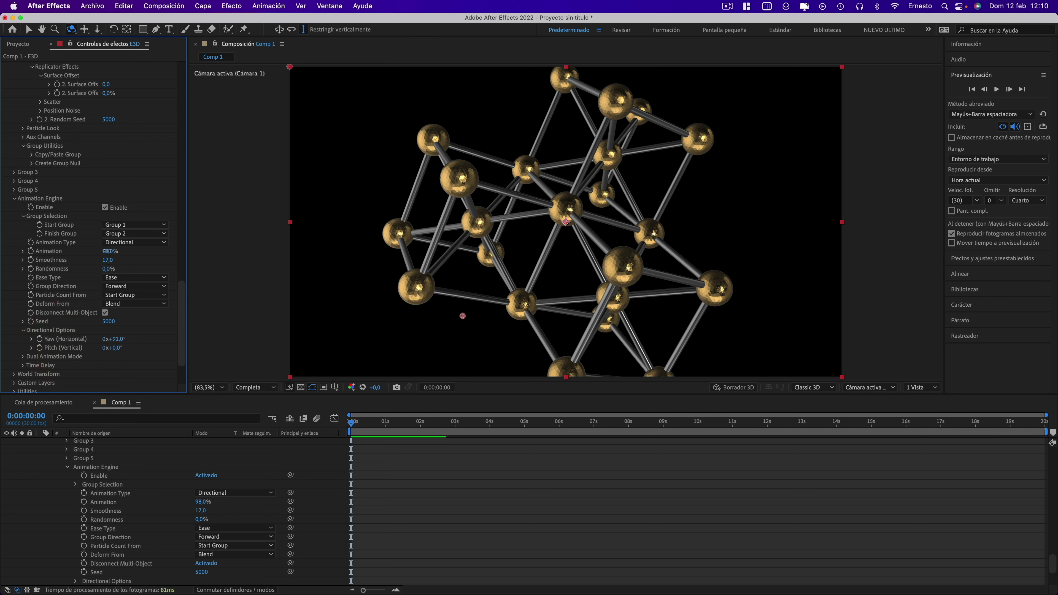
Scrub Animation down to 1%, leaving only the small Group 1 copies
drag(104, 251, 49, 251)
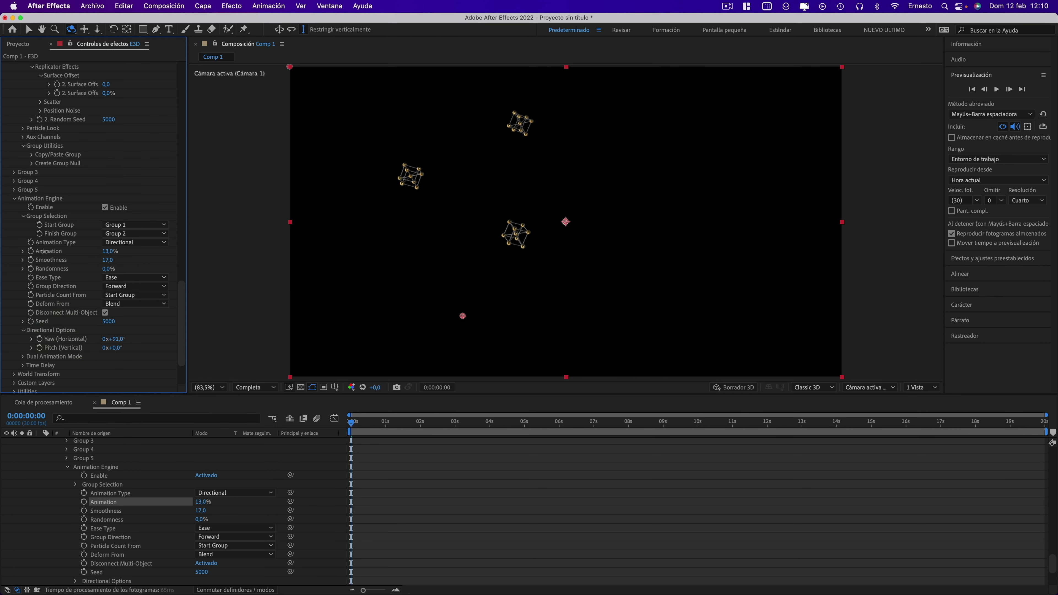
drag(45, 251, 79, 254)
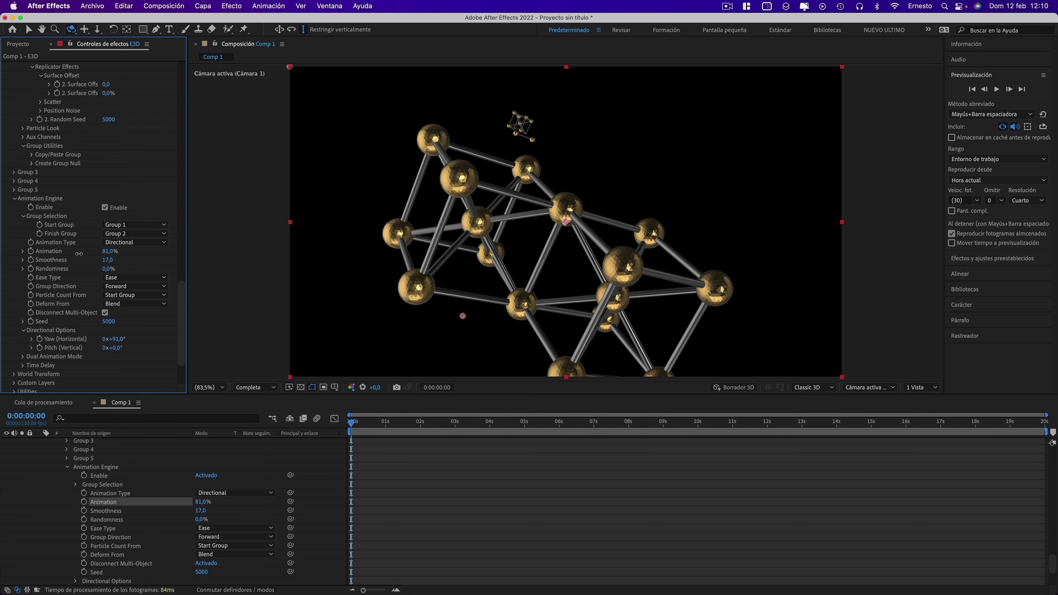
drag(78, 253, 30, 251)
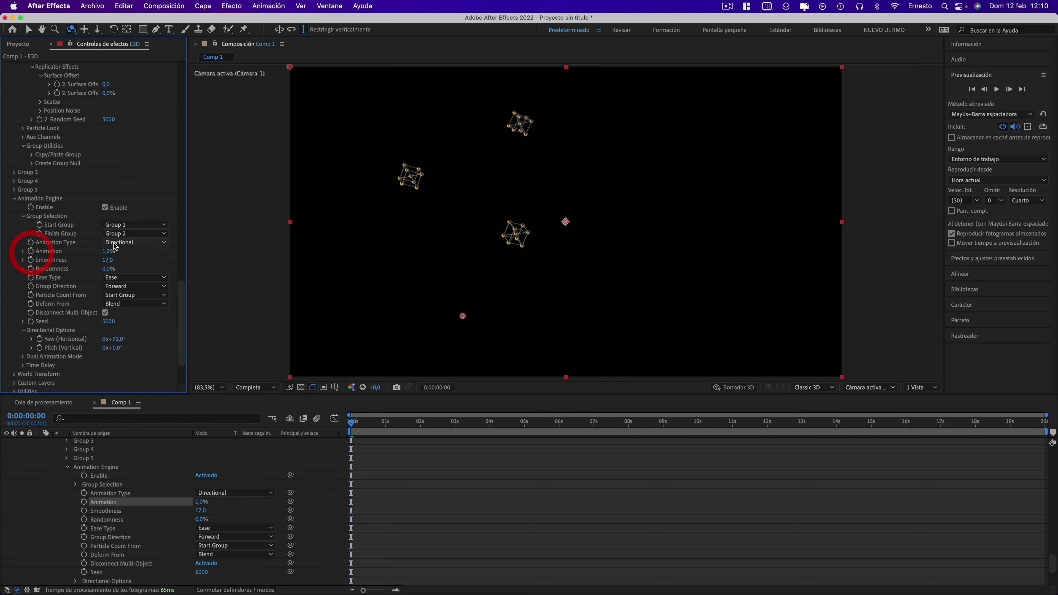
Switch the Animation Type to Radial and preview the build-up
click(133, 242)
click(128, 276)
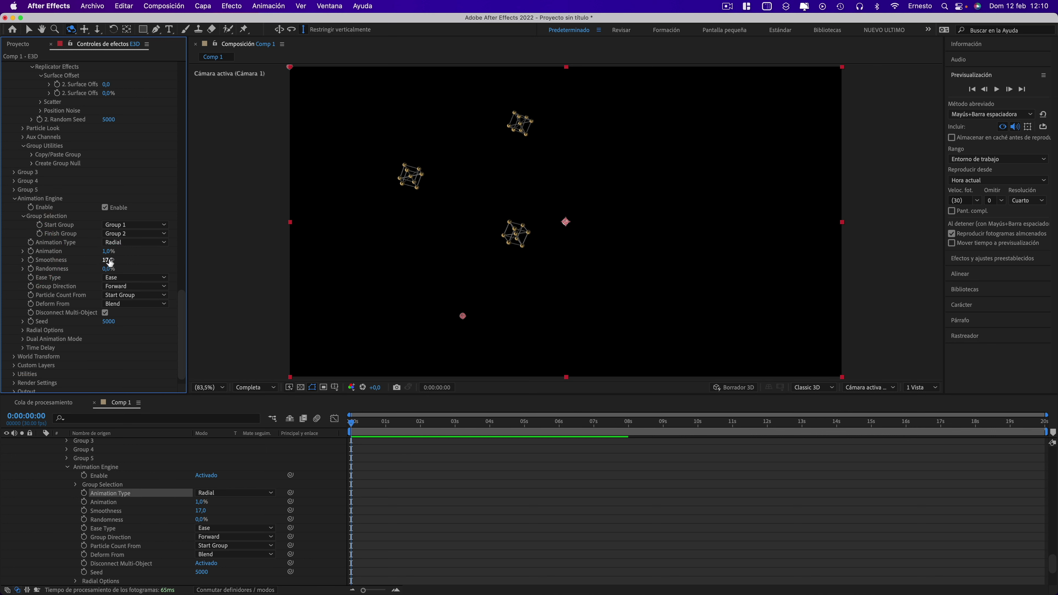
drag(109, 251, 144, 254)
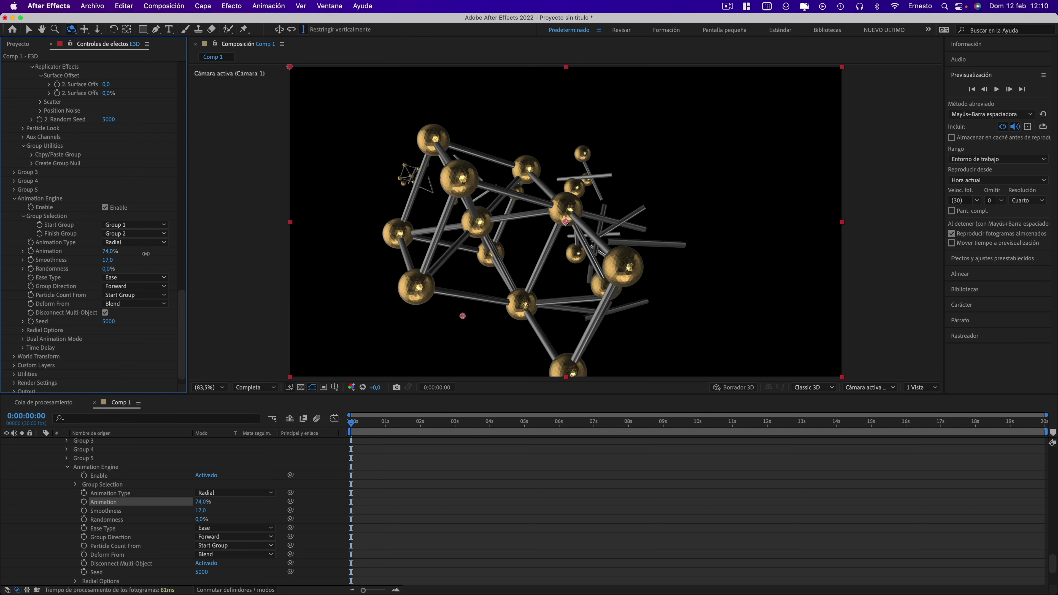
Set Smoothness to 9 while scrubbing Animation to preview the radial assembly
drag(107, 259, 103, 259)
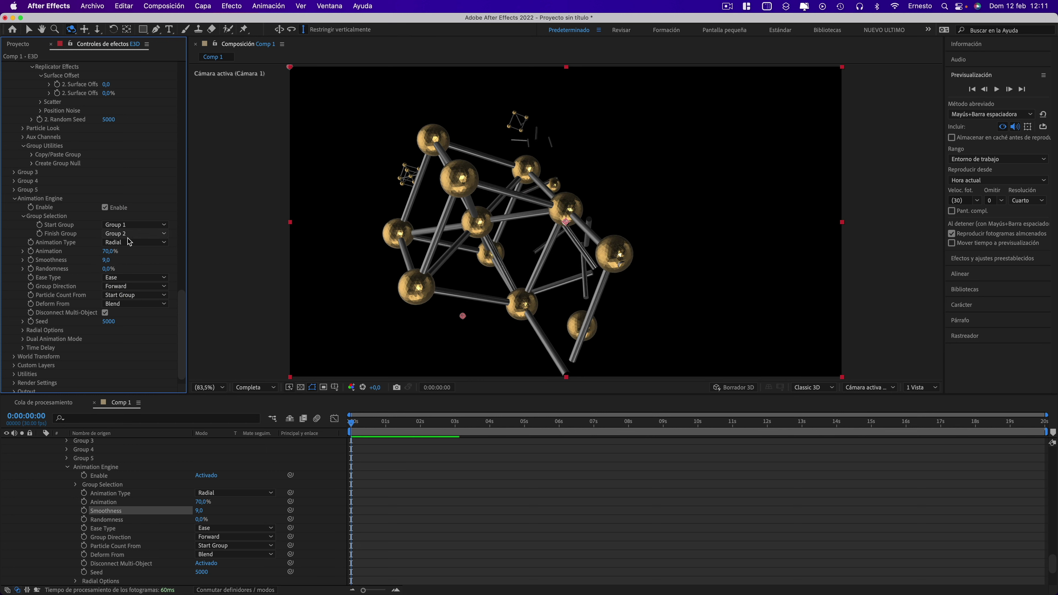
mouse_move(104, 251)
mouse_down()
mouse_move(92, 251)
mouse_move(108, 251)
mouse_up()
mouse_move(109, 251)
mouse_down()
mouse_move(119, 260)
mouse_move(87, 249)
mouse_up()
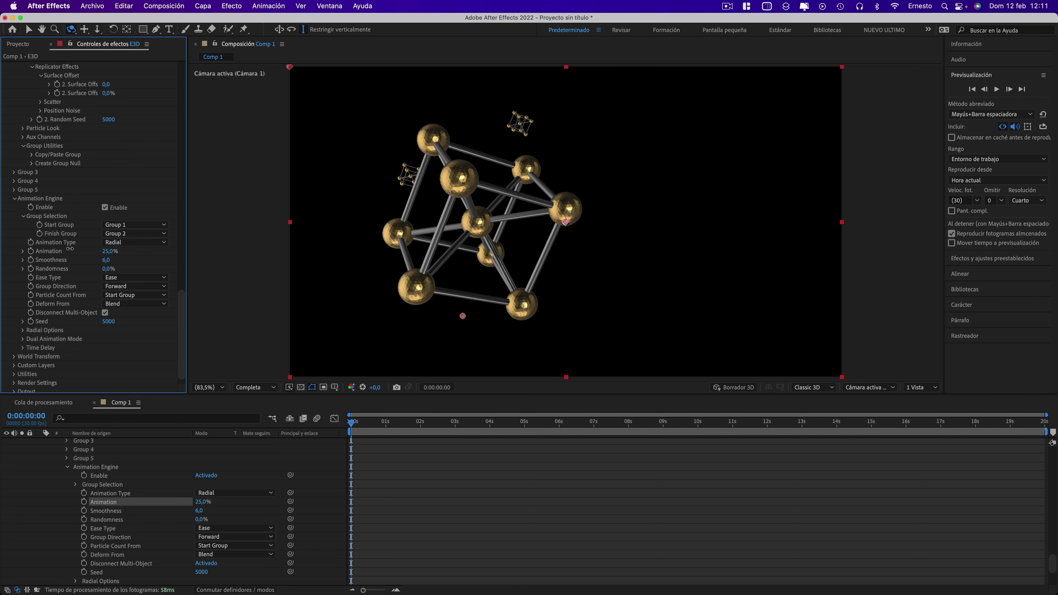
mouse_move(70, 248)
mouse_down()
mouse_move(57, 249)
mouse_move(112, 251)
mouse_up()
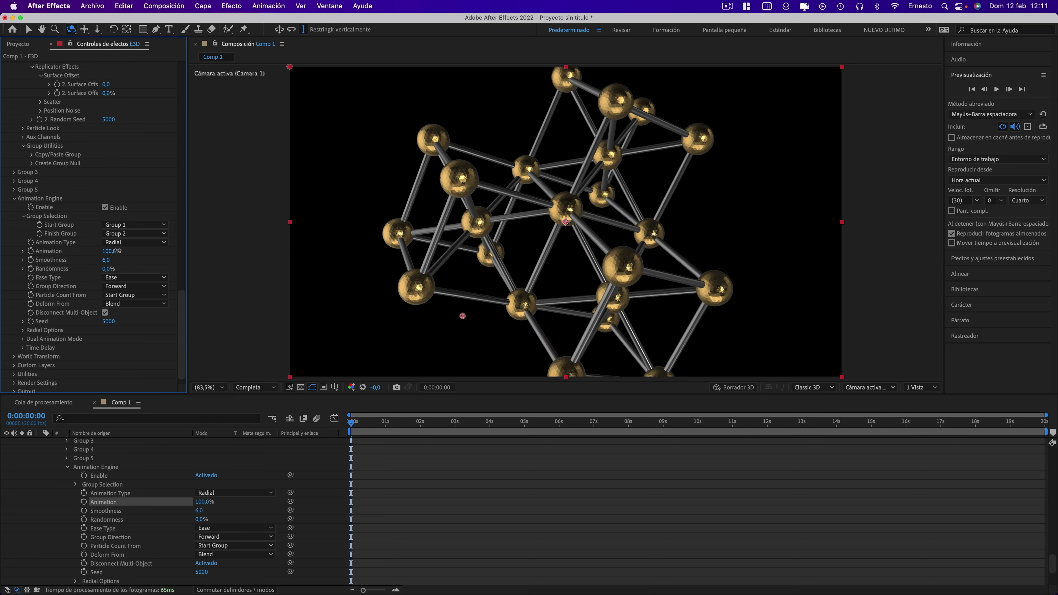
drag(107, 260, 108, 260)
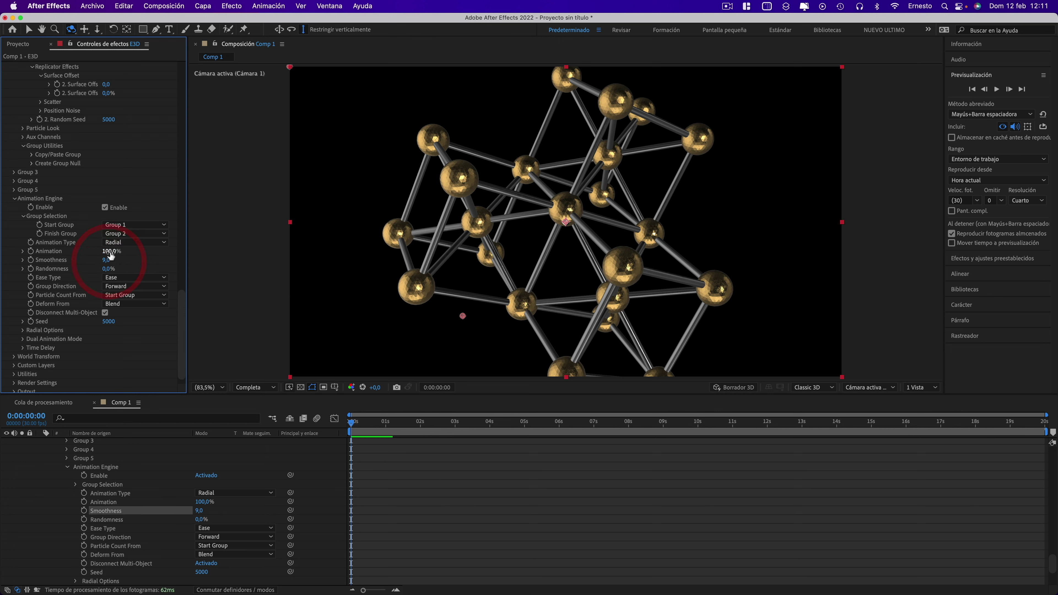
drag(111, 252, 43, 250)
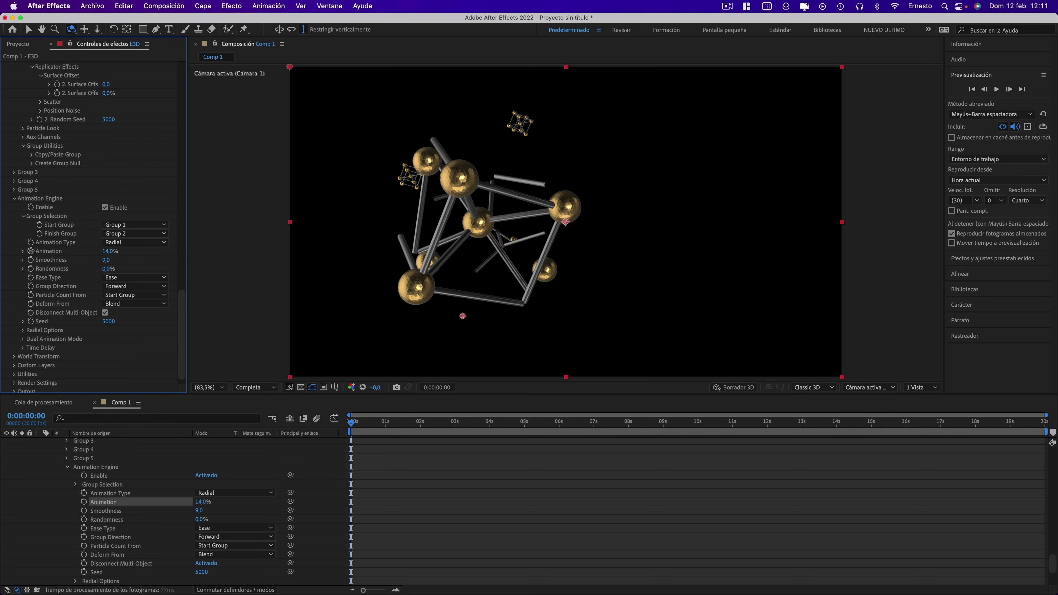
Try adding Randomness to the build, then reset it to 0%
drag(54, 250, 55, 250)
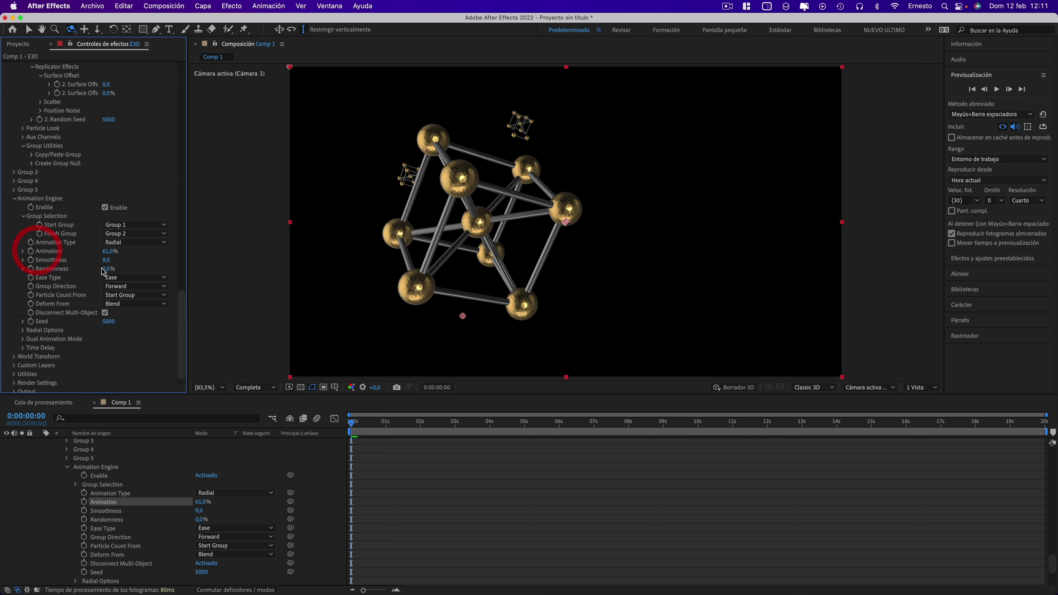
mouse_move(111, 269)
mouse_down()
mouse_move(132, 270)
mouse_move(108, 252)
mouse_move(53, 268)
mouse_move(149, 257)
mouse_move(126, 255)
mouse_up()
click(28, 265)
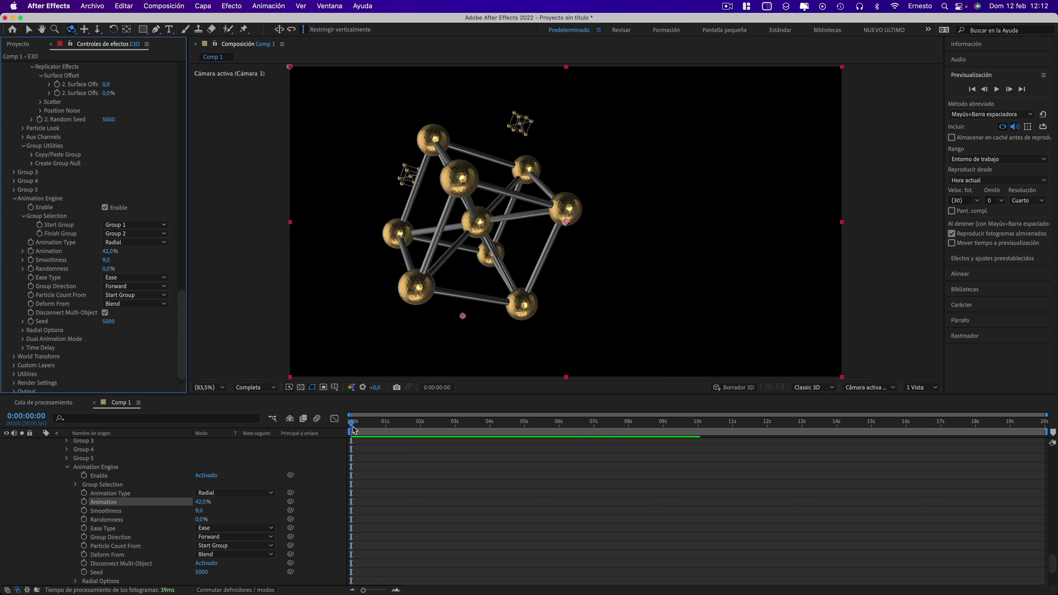
Set an Animation keyframe of 0% at the start of the timeline
drag(353, 429, 361, 429)
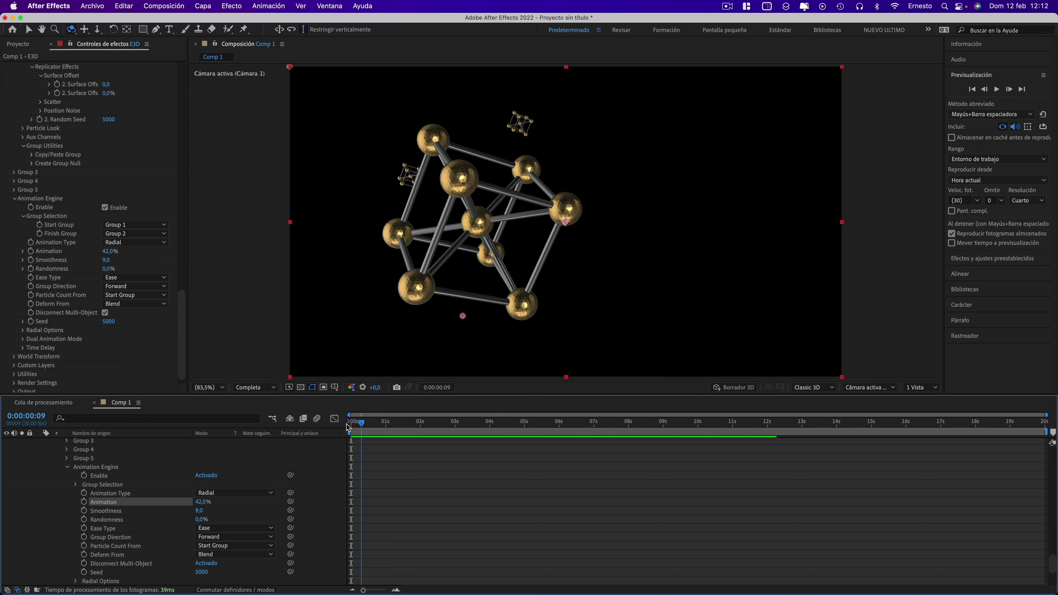
click(30, 251)
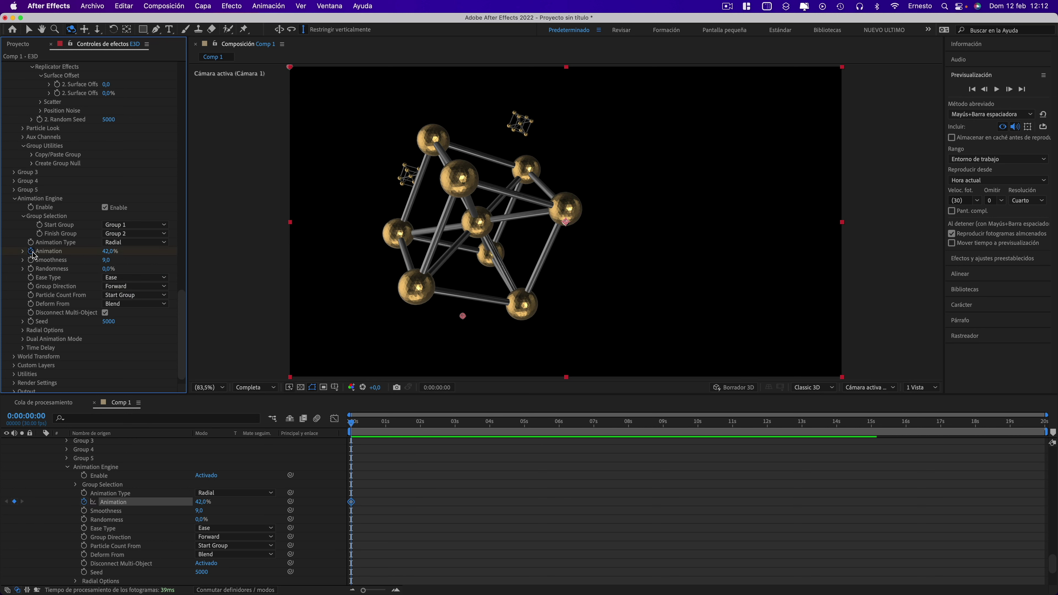
click(108, 251)
text(0)
key(Return)
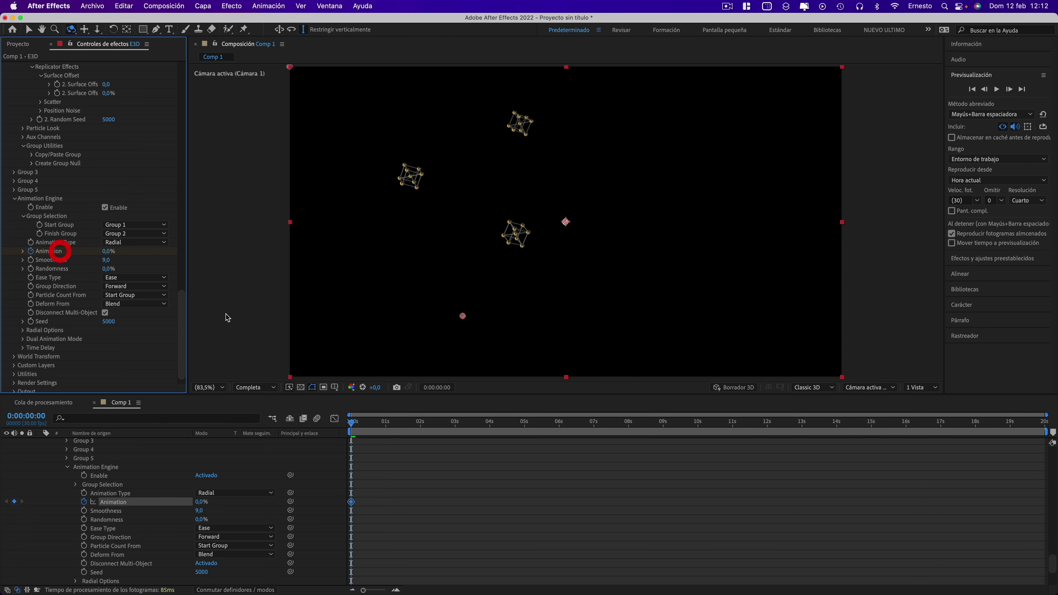
Add a 99% Animation keyframe at about 7 seconds
drag(351, 430, 594, 430)
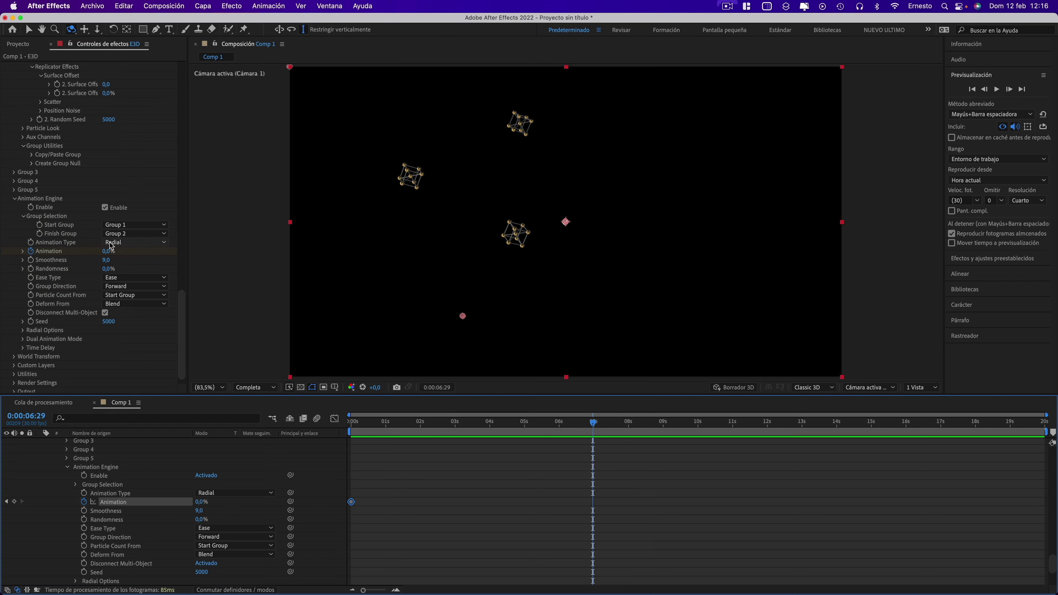
drag(106, 251, 202, 256)
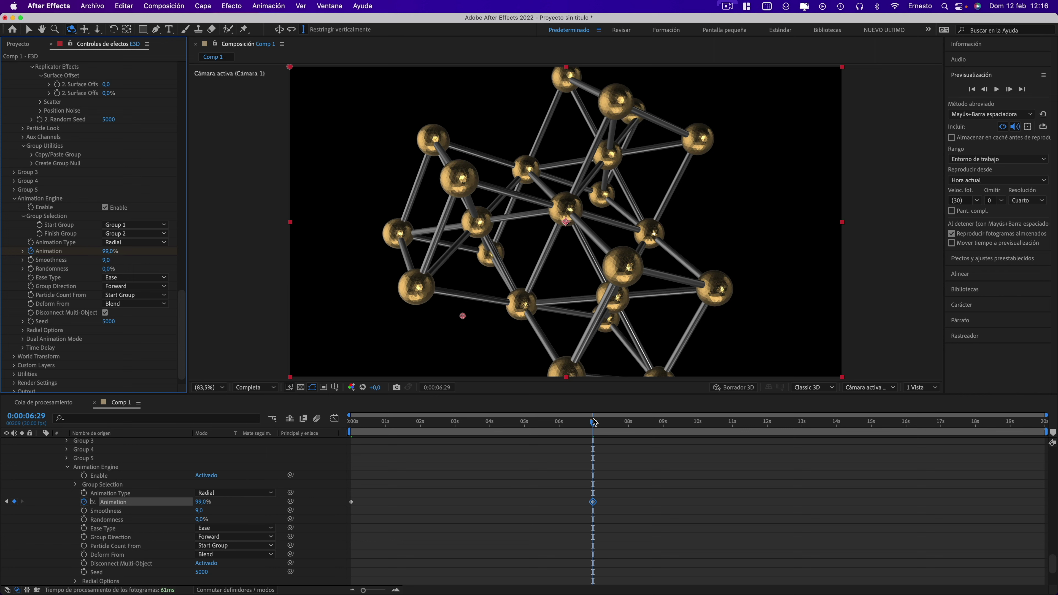
mouse_move(592, 422)
mouse_down()
mouse_move(387, 416)
mouse_move(595, 423)
mouse_up()
Dolly and pan the camera view closer to the gold lattice
scroll(123, 466, up, 5)
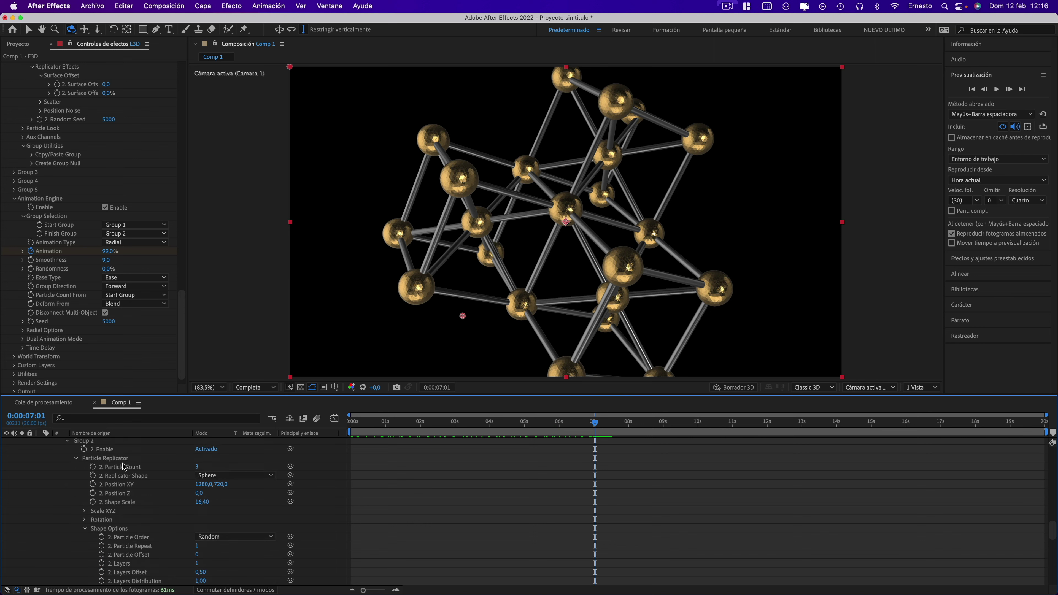
scroll(123, 467, up, 5)
scroll(123, 466, up, 5)
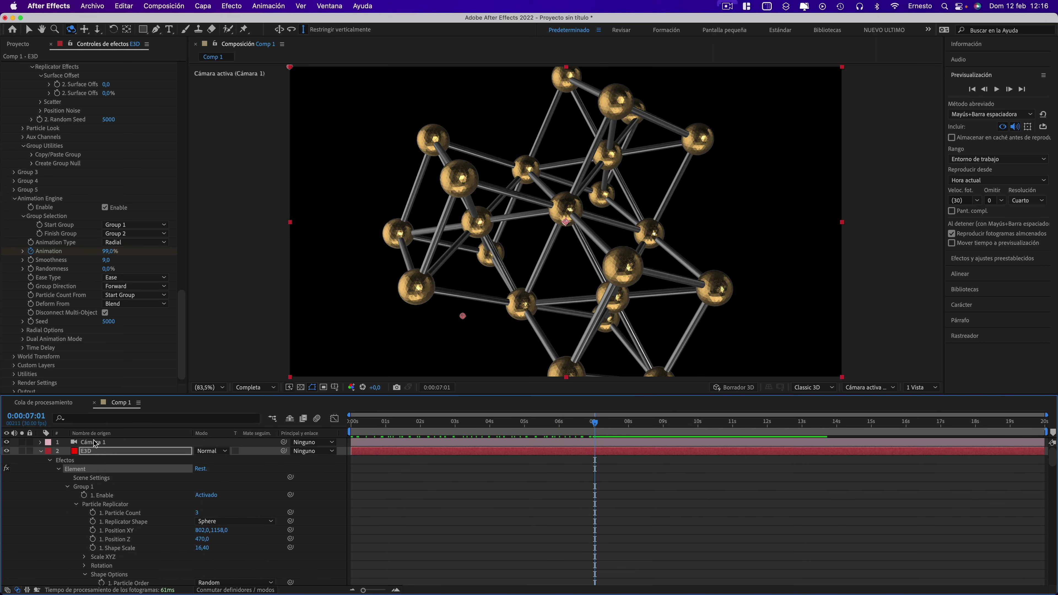
click(98, 29)
drag(601, 234, 601, 209)
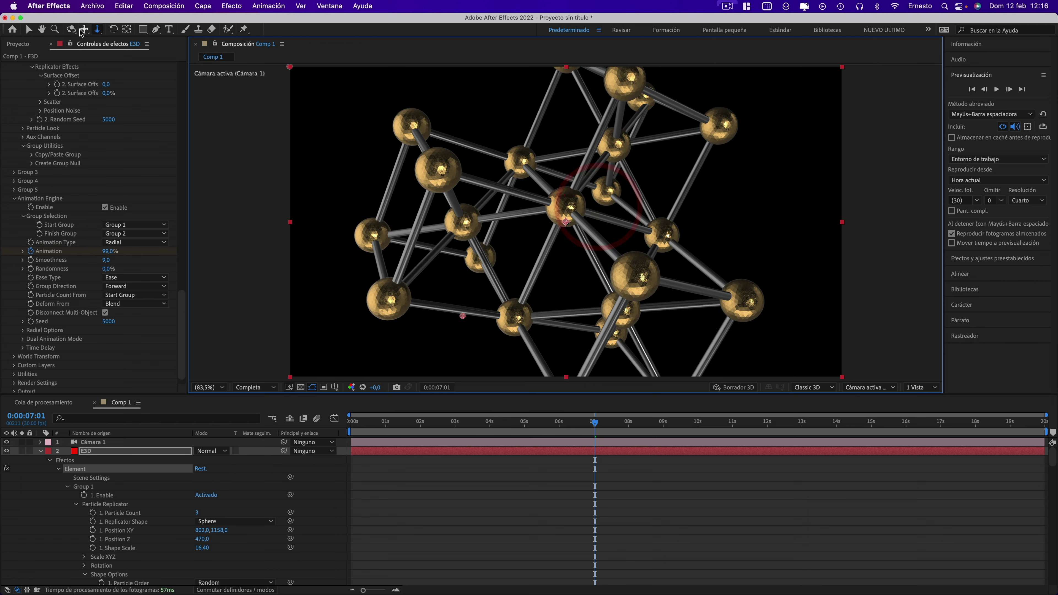
key(c)
drag(599, 205, 602, 192)
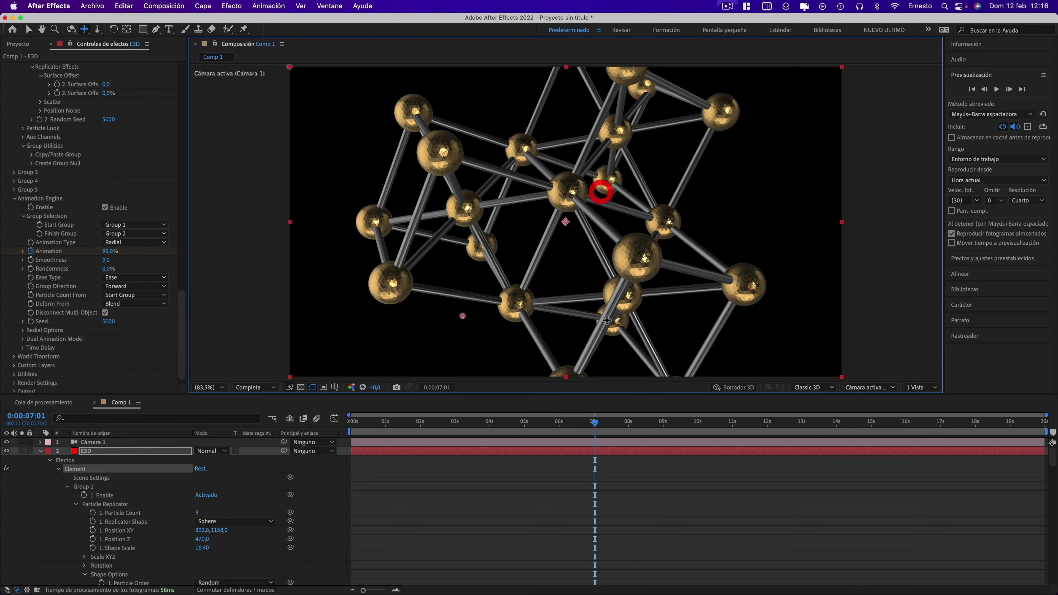
Expand World Transform > World Rotation and test-scrub X Rotation World
scroll(34, 343, down, 1)
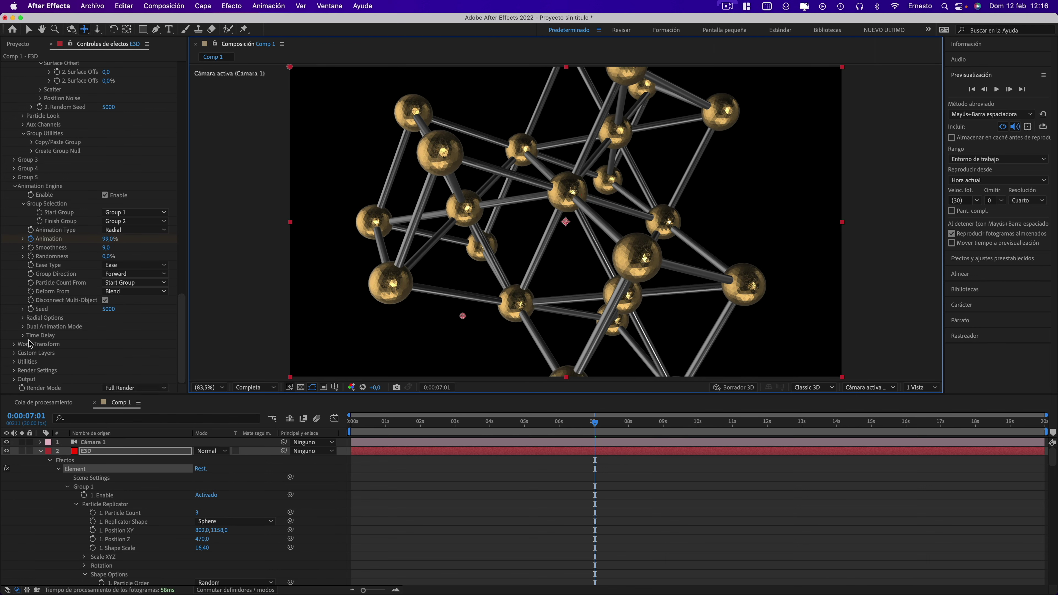
click(14, 344)
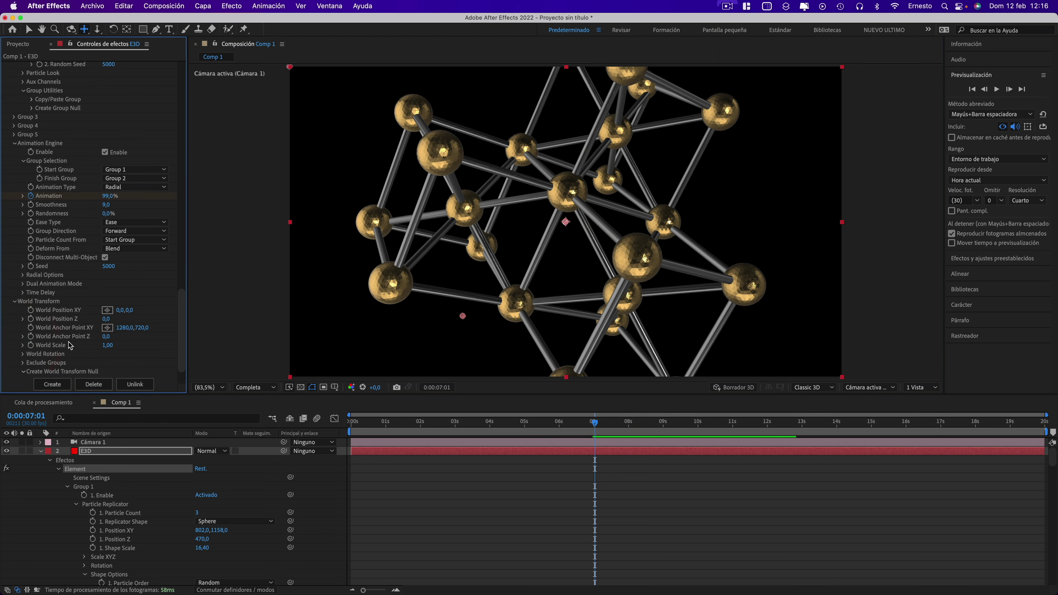
click(23, 353)
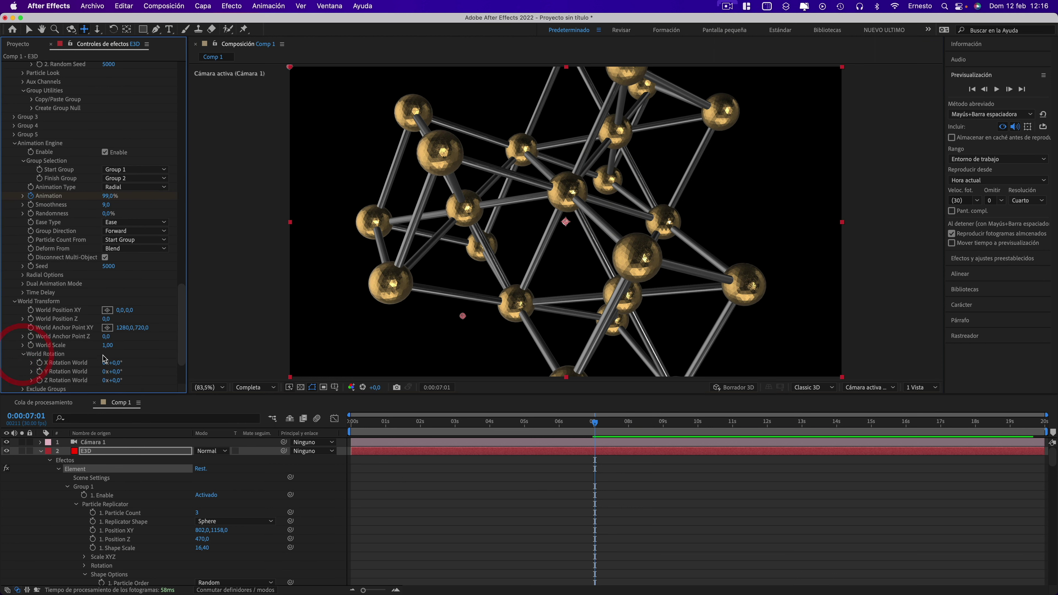
scroll(96, 342, down, 2)
scroll(121, 304, down, 2)
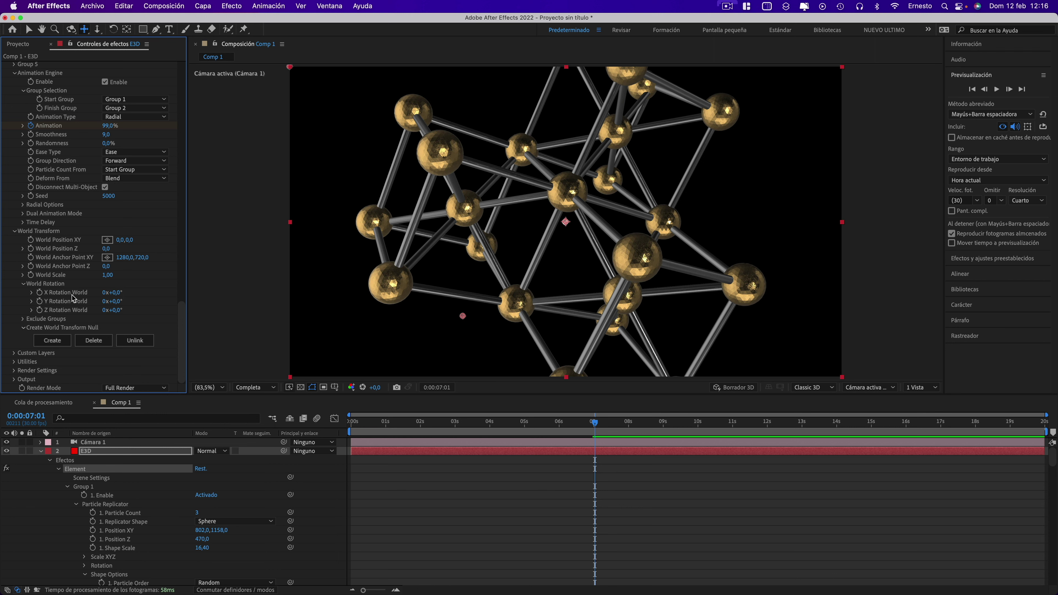
mouse_move(136, 295)
mouse_down()
mouse_move(155, 296)
mouse_move(136, 299)
mouse_up()
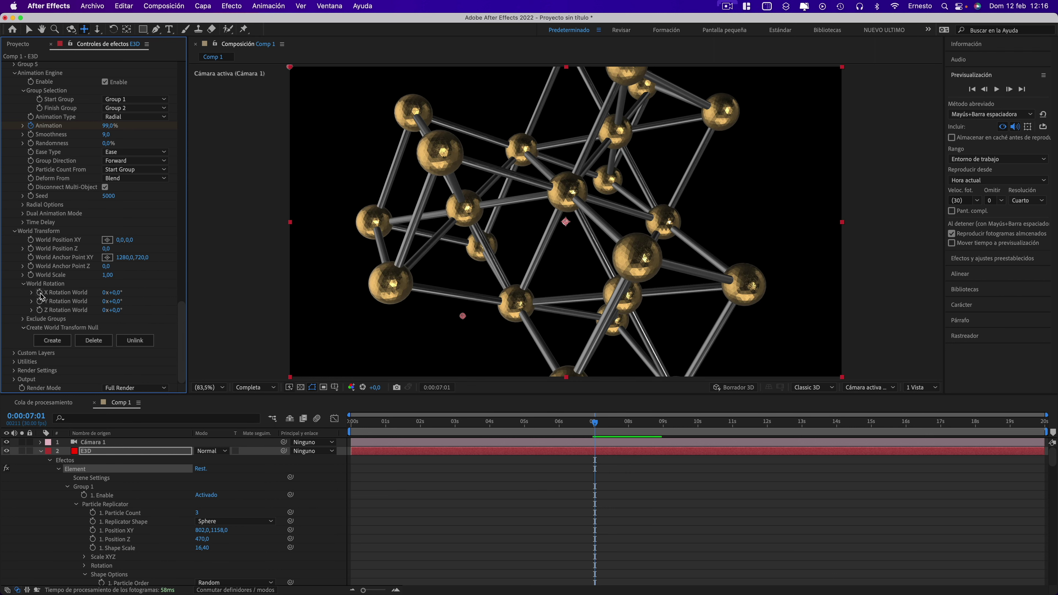
Add the expression time*130 to X Rotation World
alt+click(40, 293)
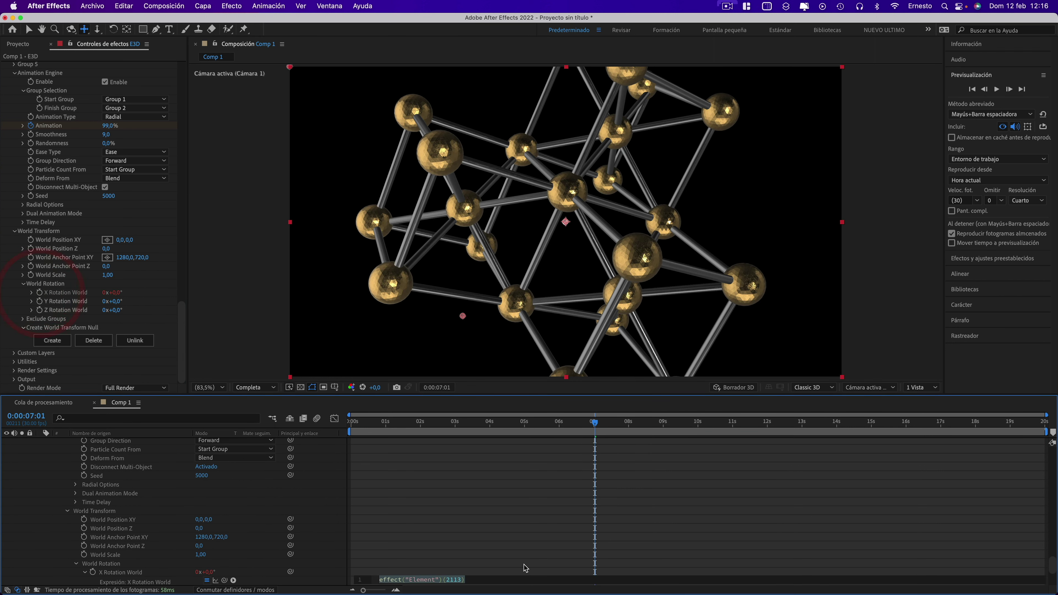
text(time)
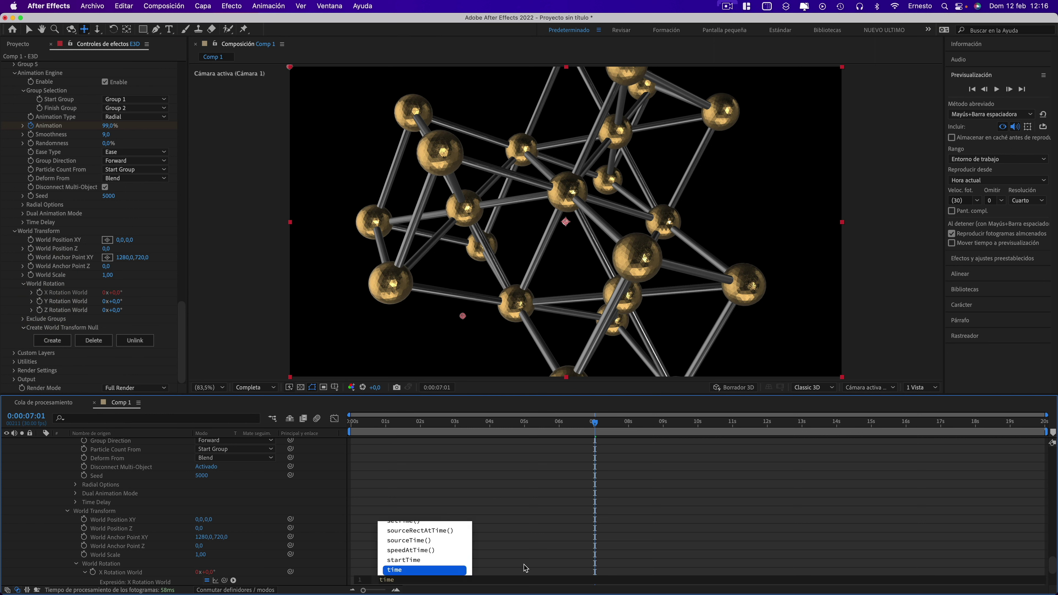
text(*)
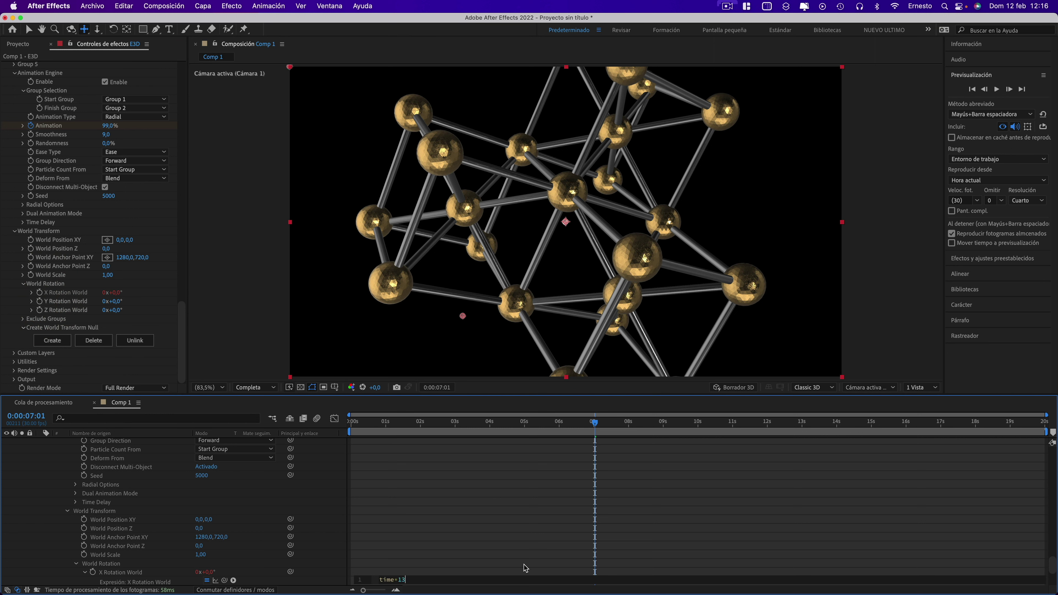
text(0)
click(428, 422)
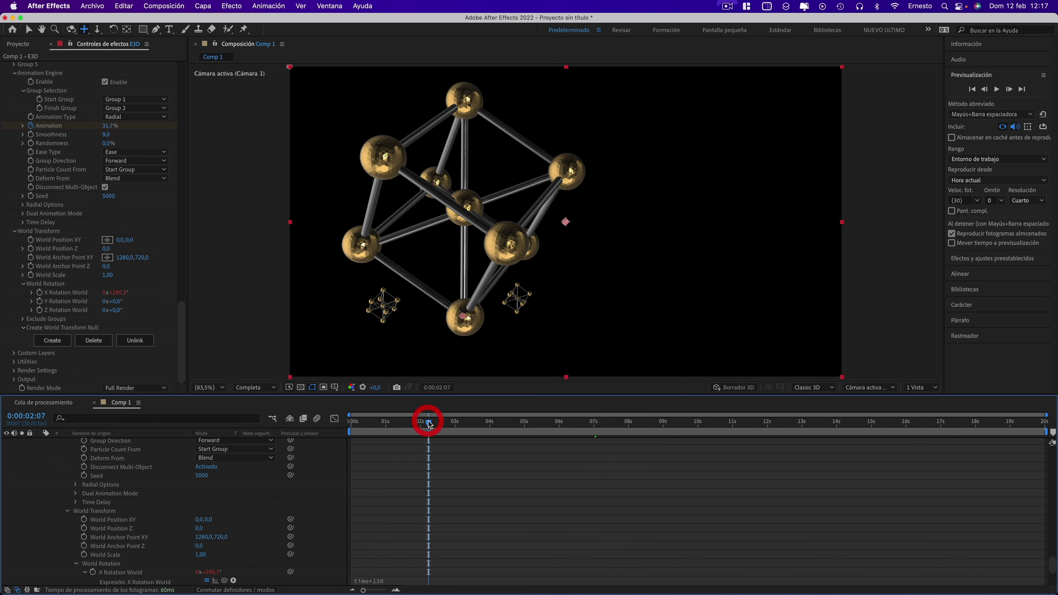
Preview the spinning lattice, then return to frame 0
click(996, 89)
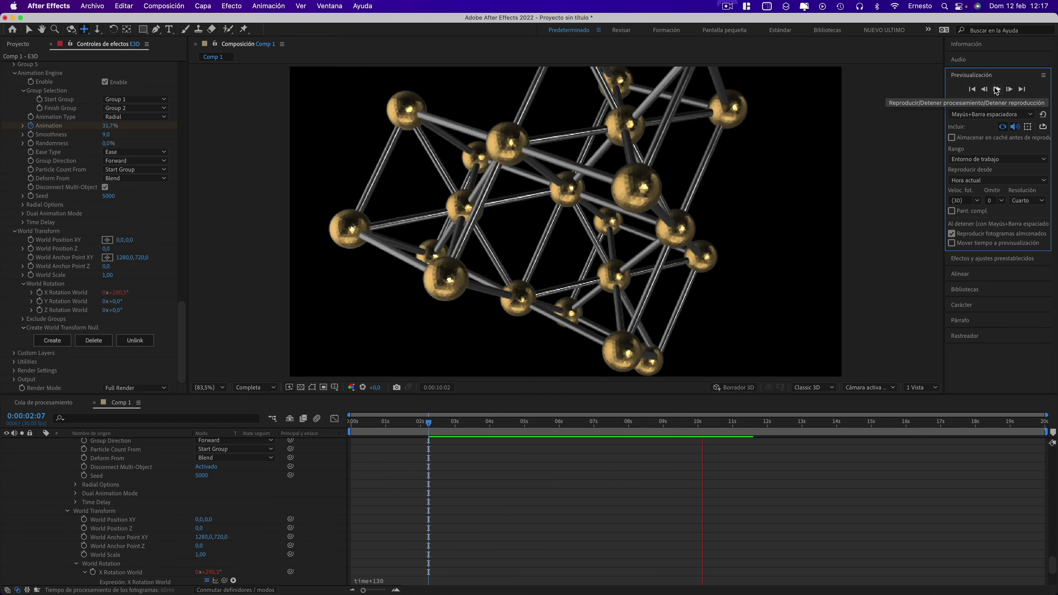
click(996, 90)
click(442, 422)
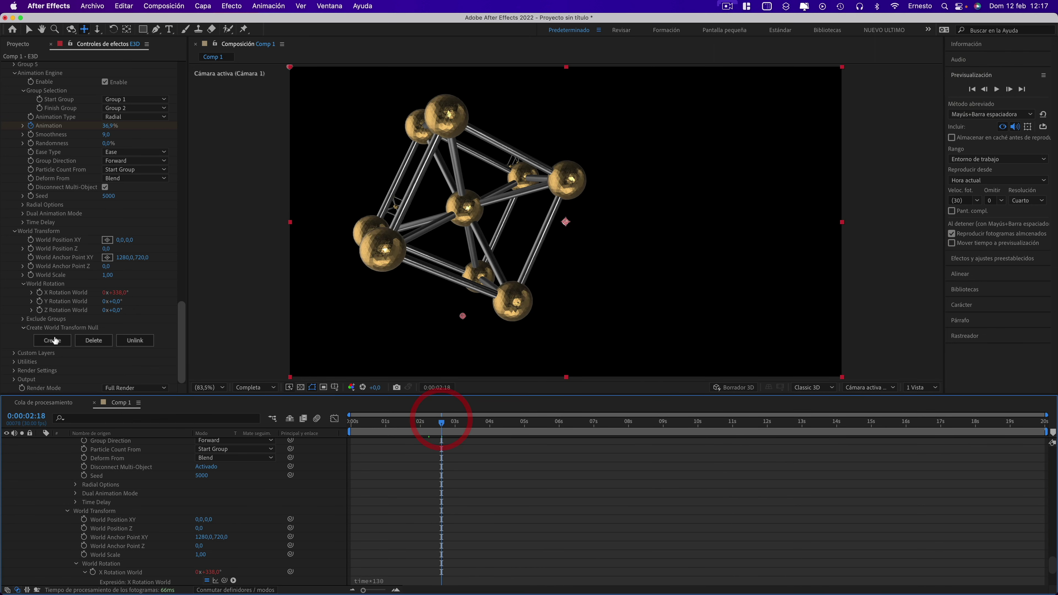
drag(443, 423, 318, 422)
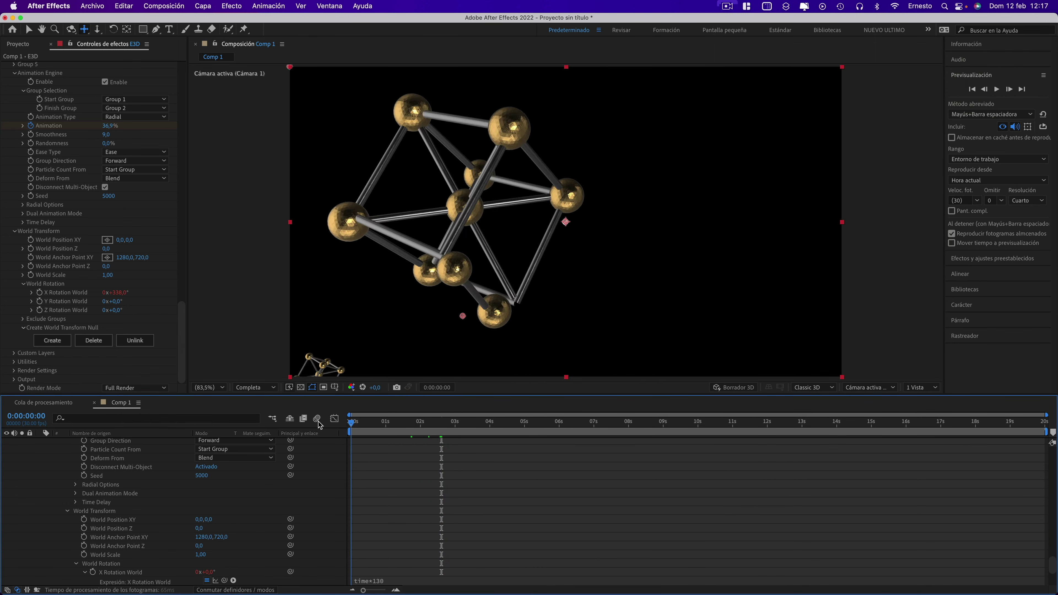
Add the expression time*130 to Y Rotation World
alt+click(40, 302)
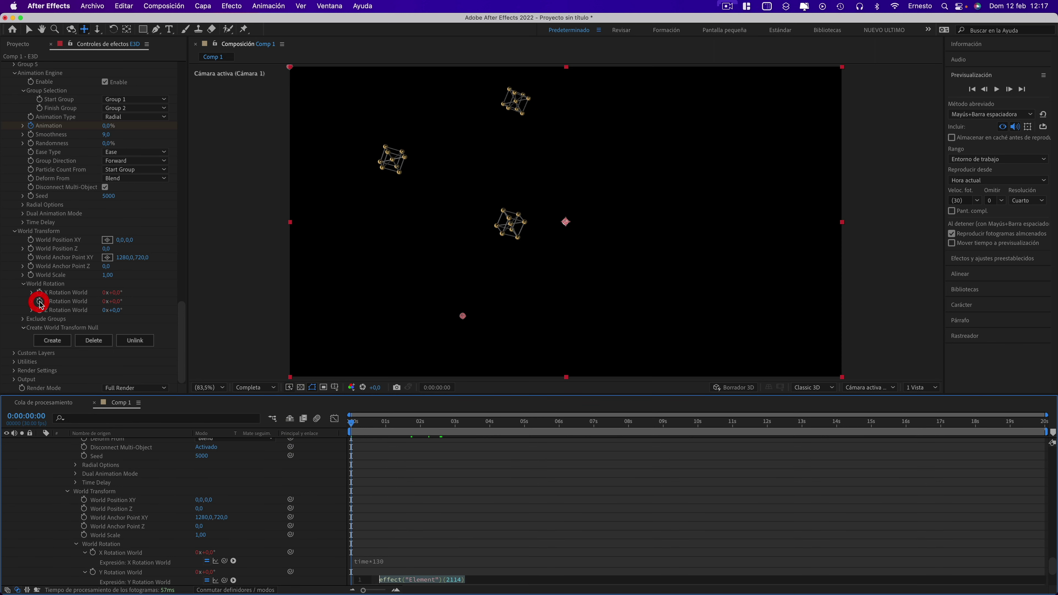
right_click(446, 582)
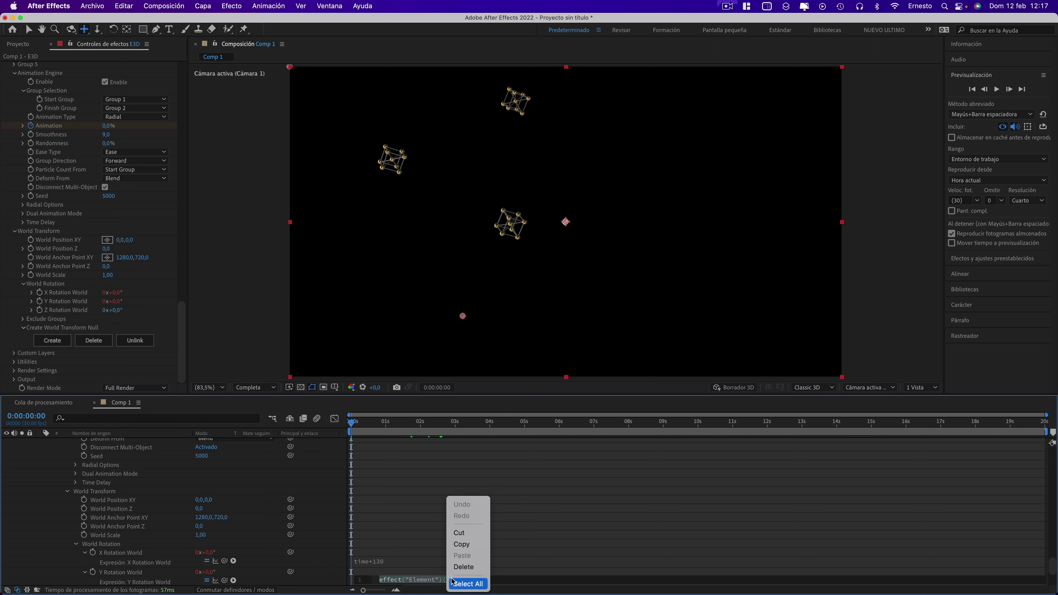
click(425, 579)
text(time)
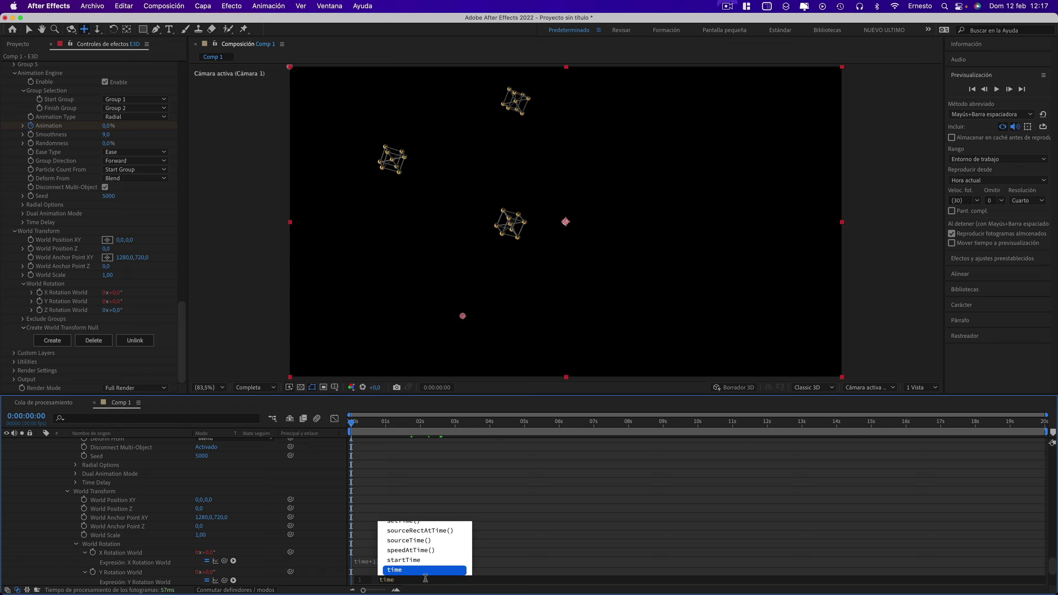
text(*)
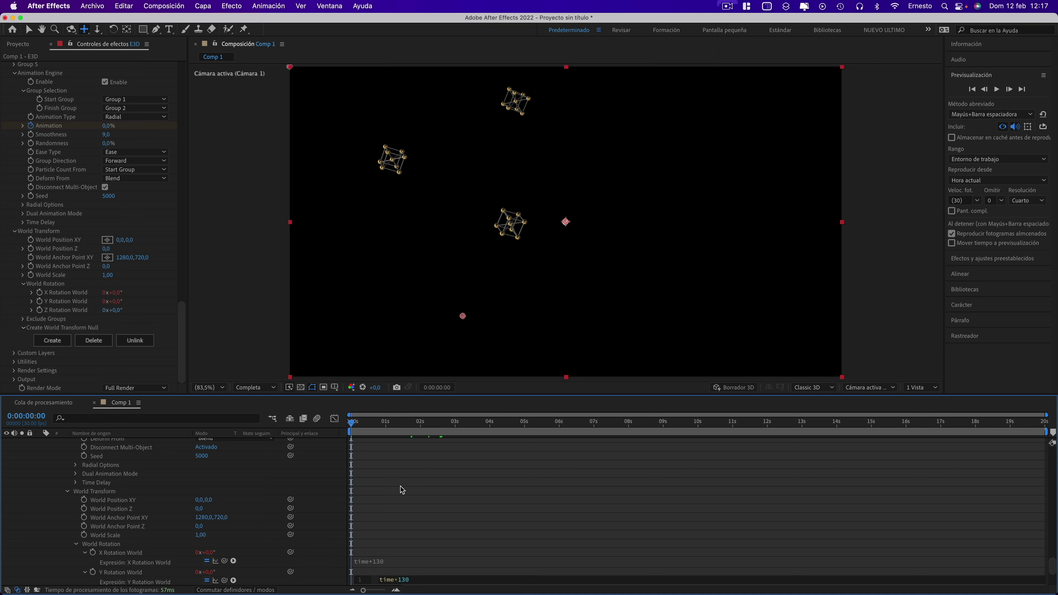
click(388, 422)
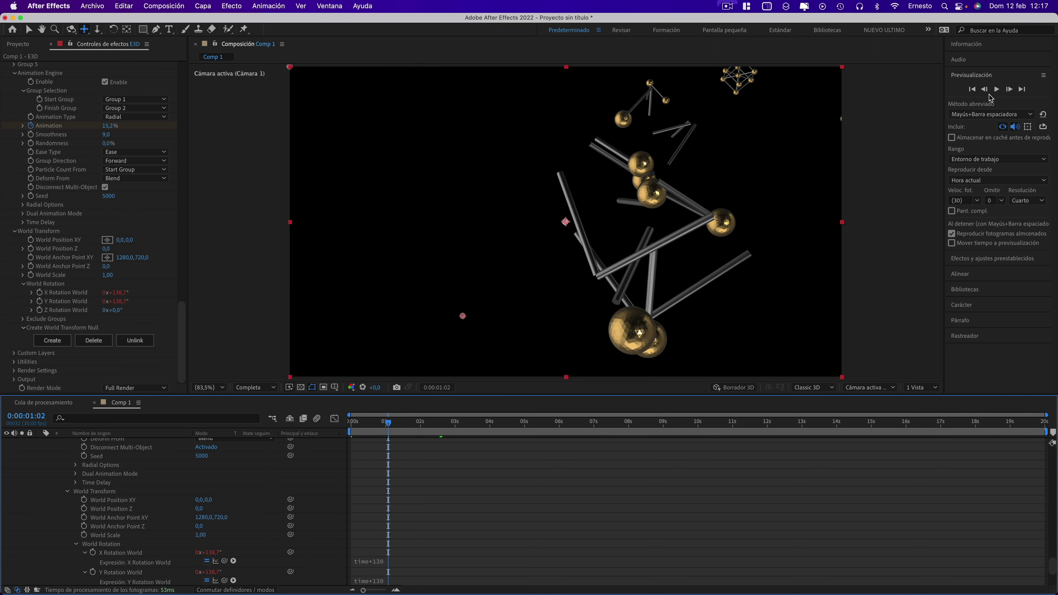
Preview the fully assembled structure spinning from around 8 seconds
click(630, 425)
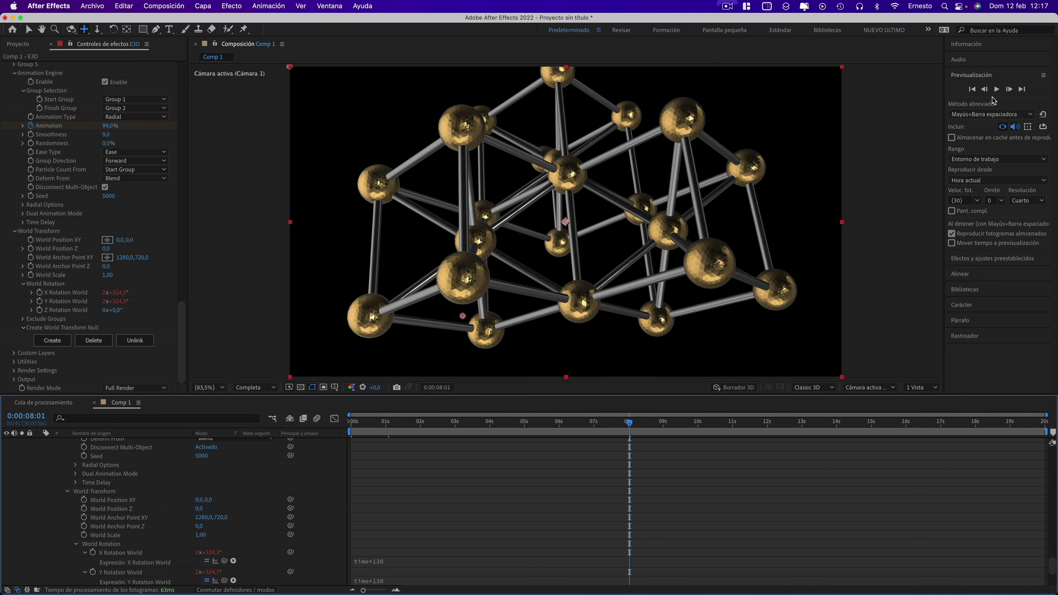
click(996, 89)
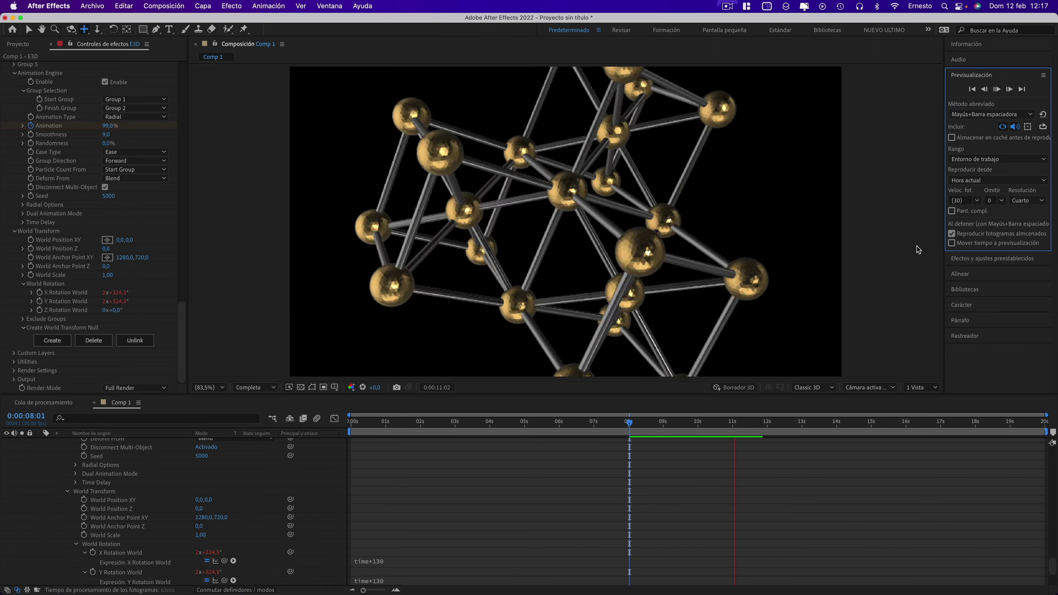
click(696, 423)
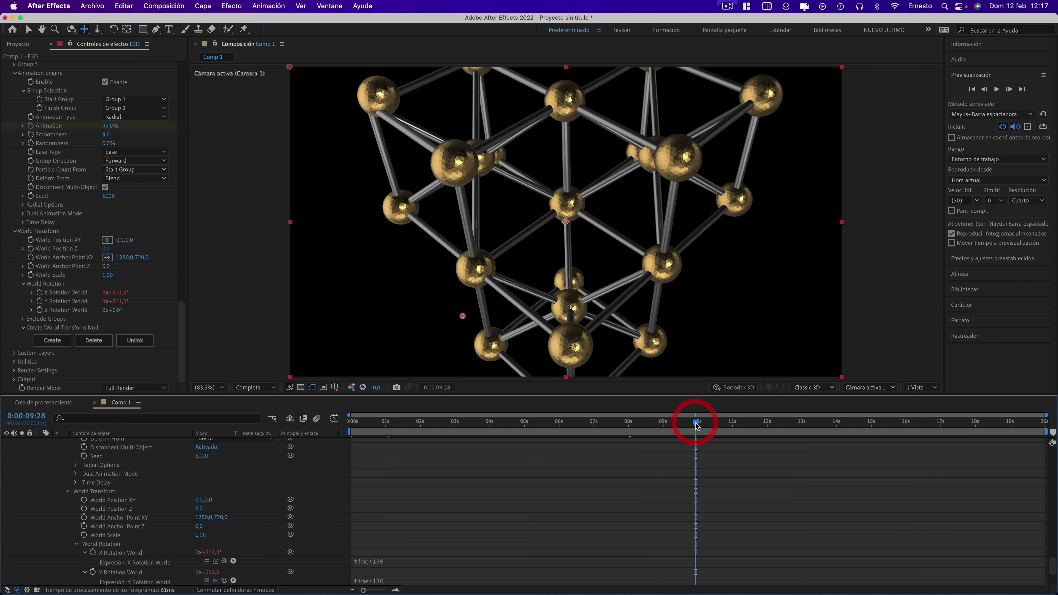
Try a time*130 expression on Z Rotation World and preview it
alt+click(40, 310)
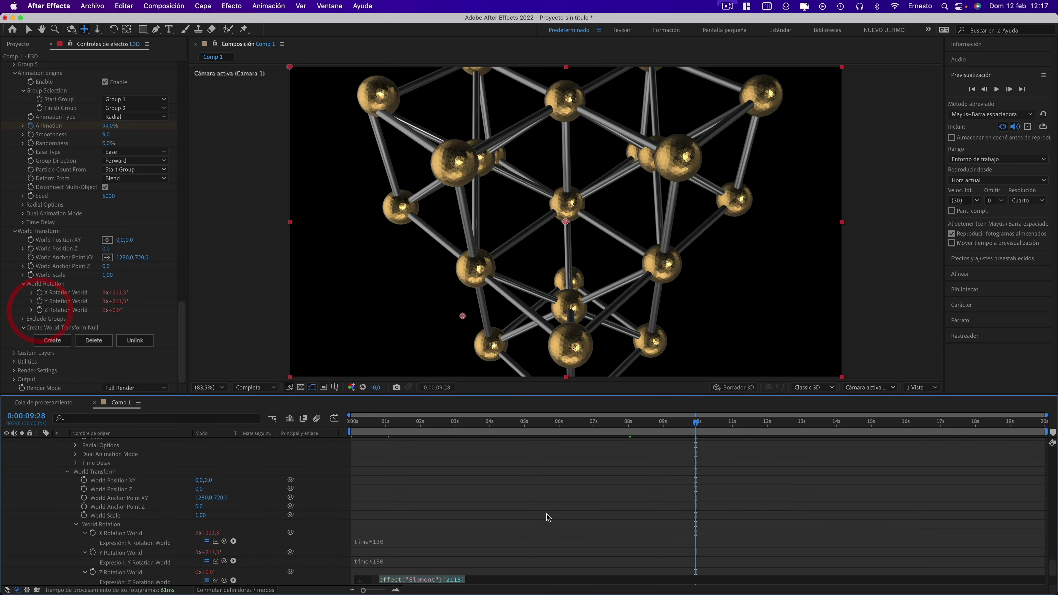
text(tiem)
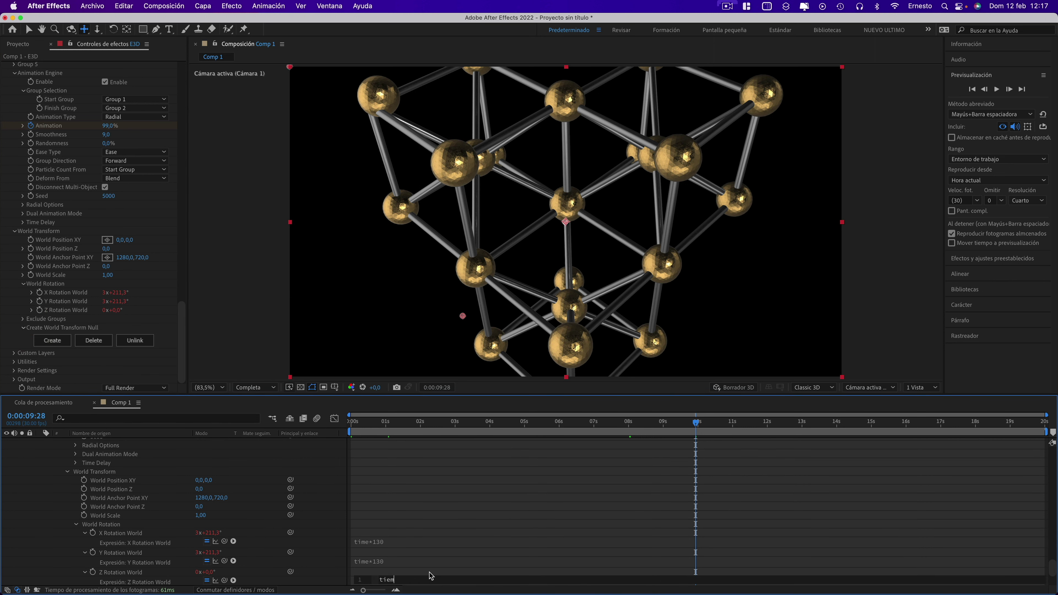
key(BackSpace)
key(BackSpace)
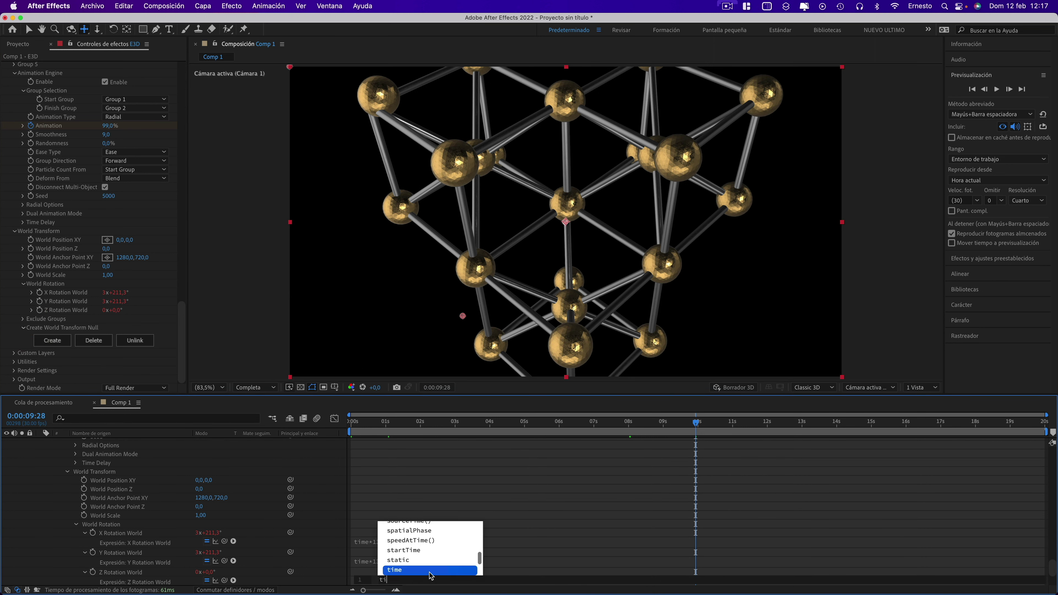
text(me)
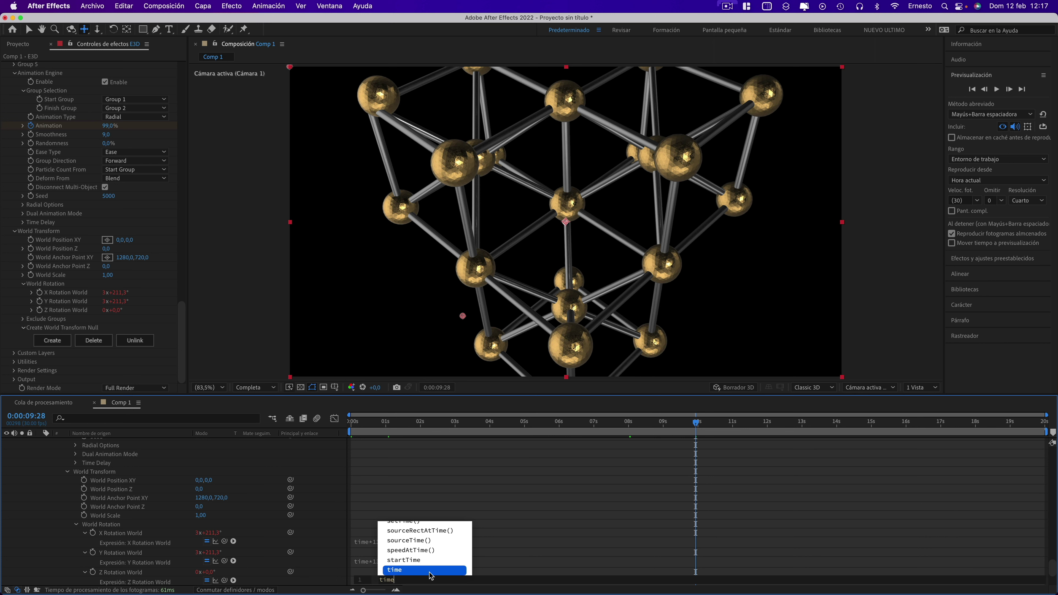
text(*)
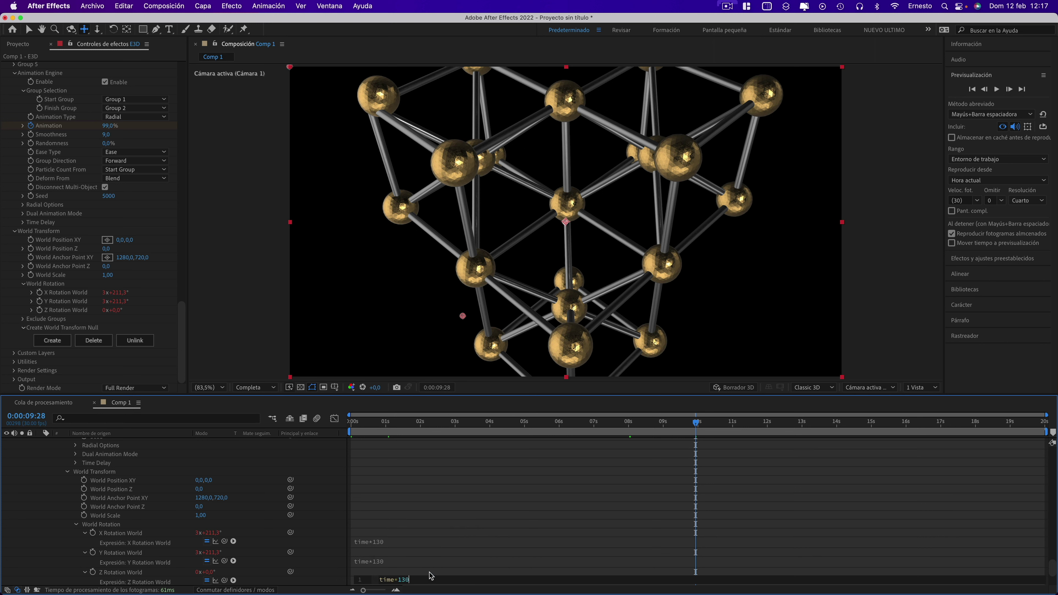
click(644, 422)
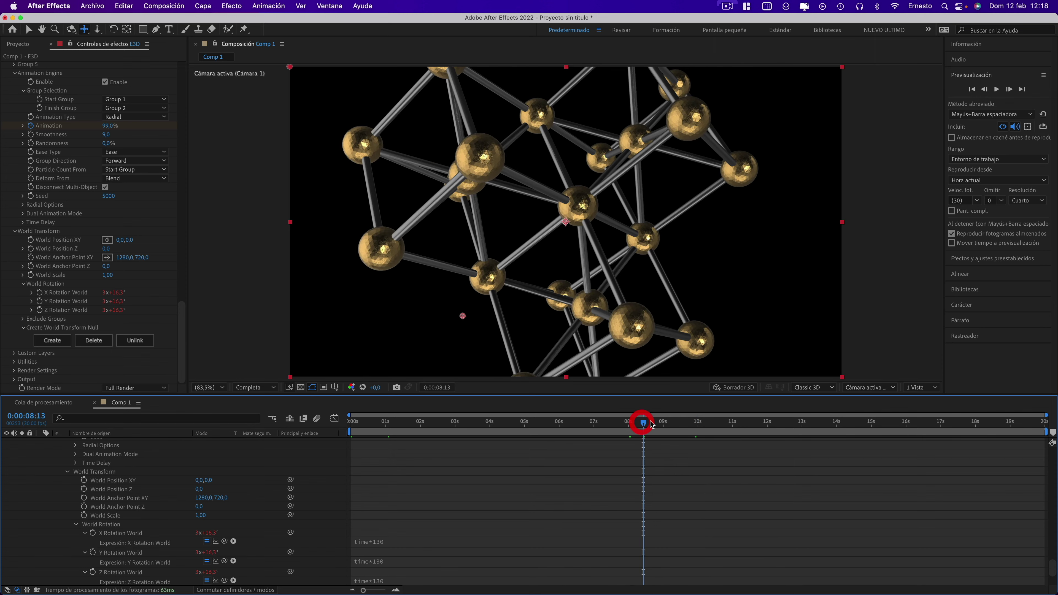
click(996, 89)
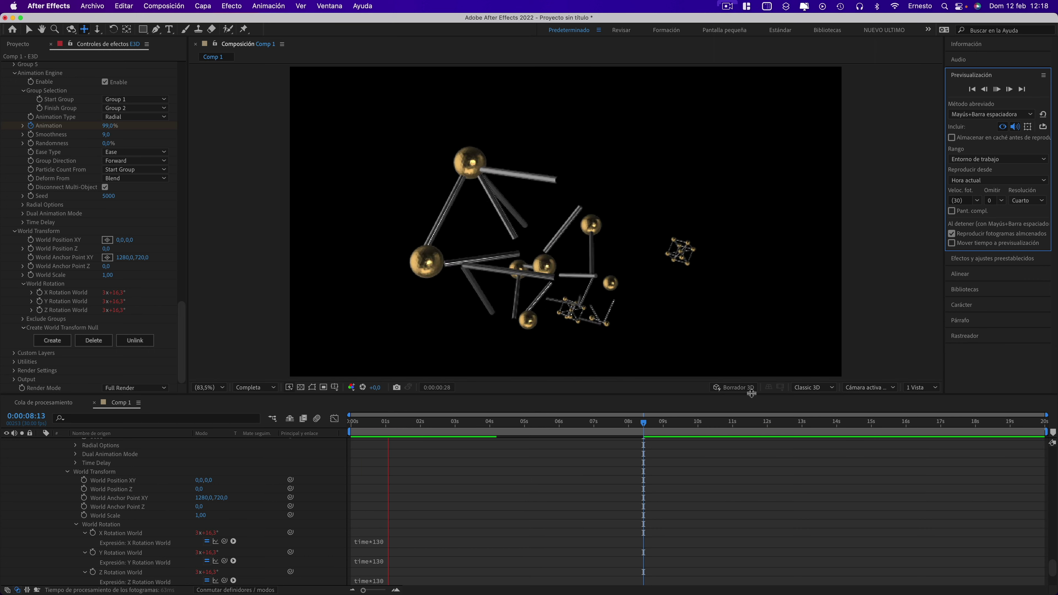
click(997, 90)
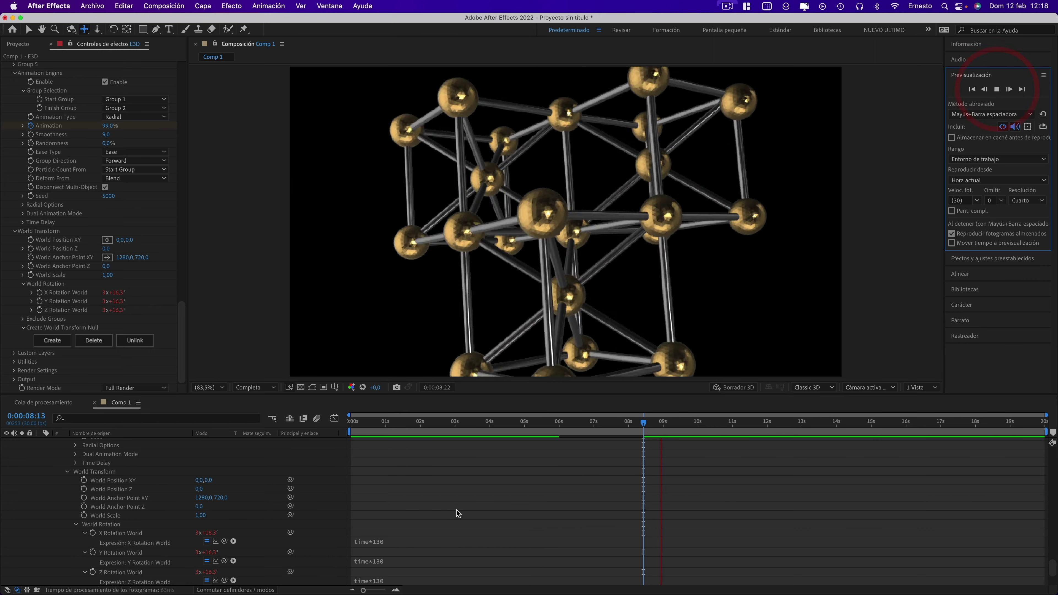
Remove the Z Rotation World expression and preview the final rotation
click(370, 579)
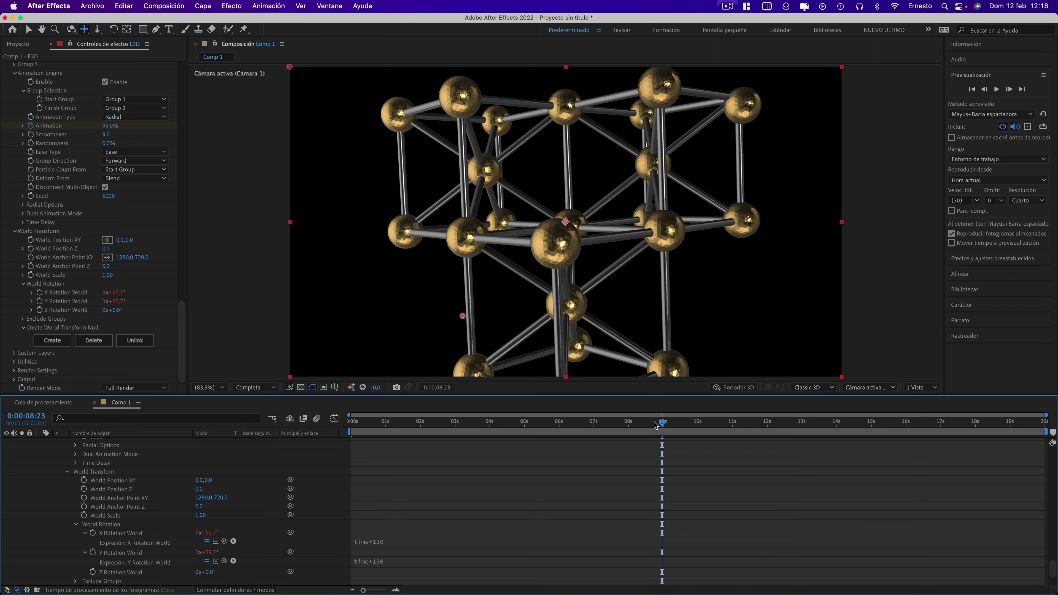
click(655, 422)
click(997, 90)
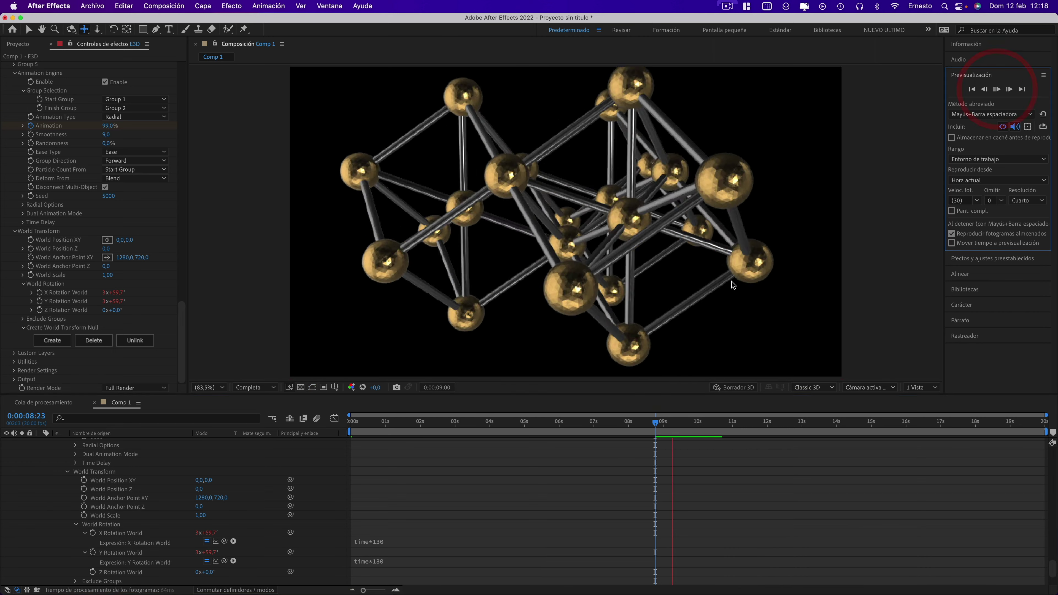
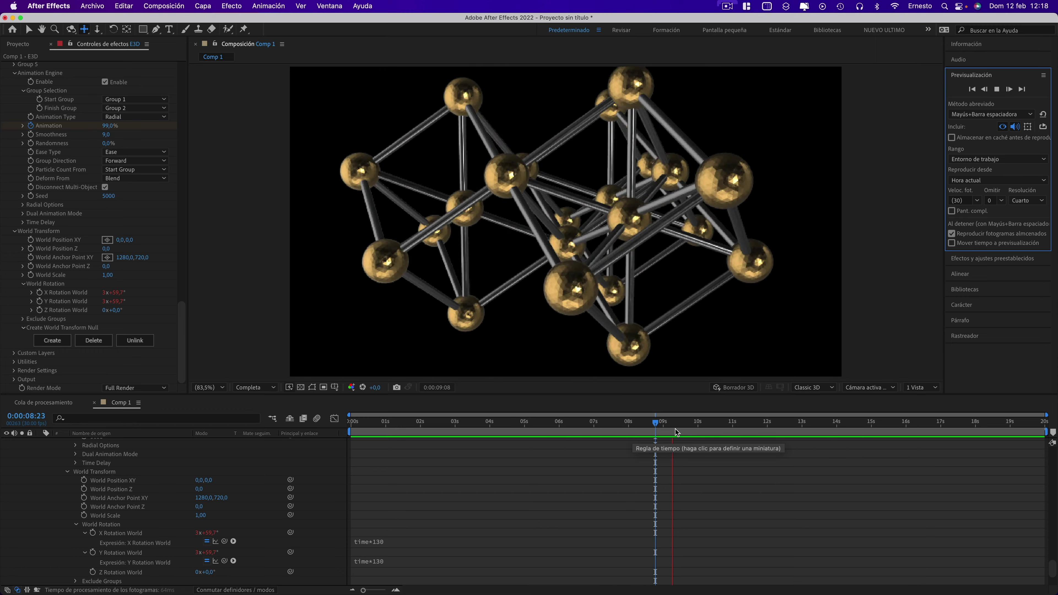
Stop the lattice preview at 0:00:10:04 and scroll back up to the camera and E3D layers
click(702, 425)
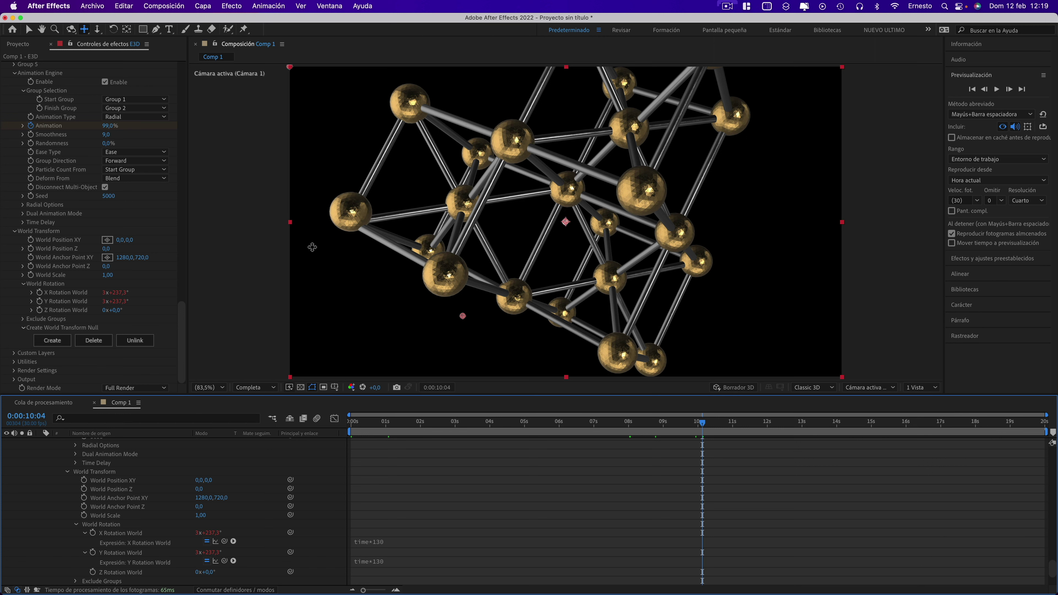
scroll(102, 471, up, 10)
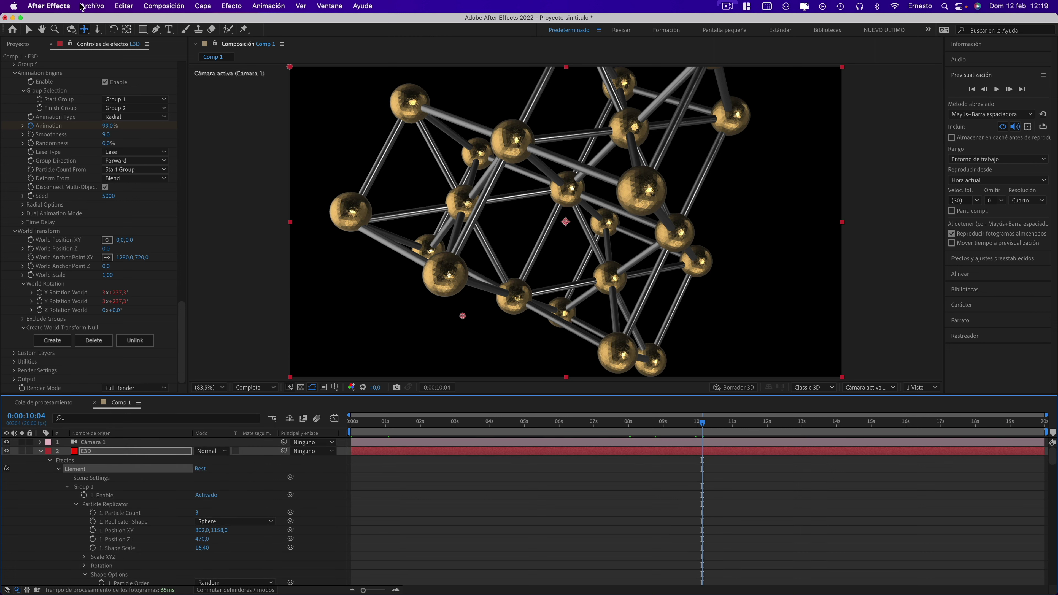
Create Comp 2, a new empty composition 2000 px wide by 2000 px high
click(203, 6)
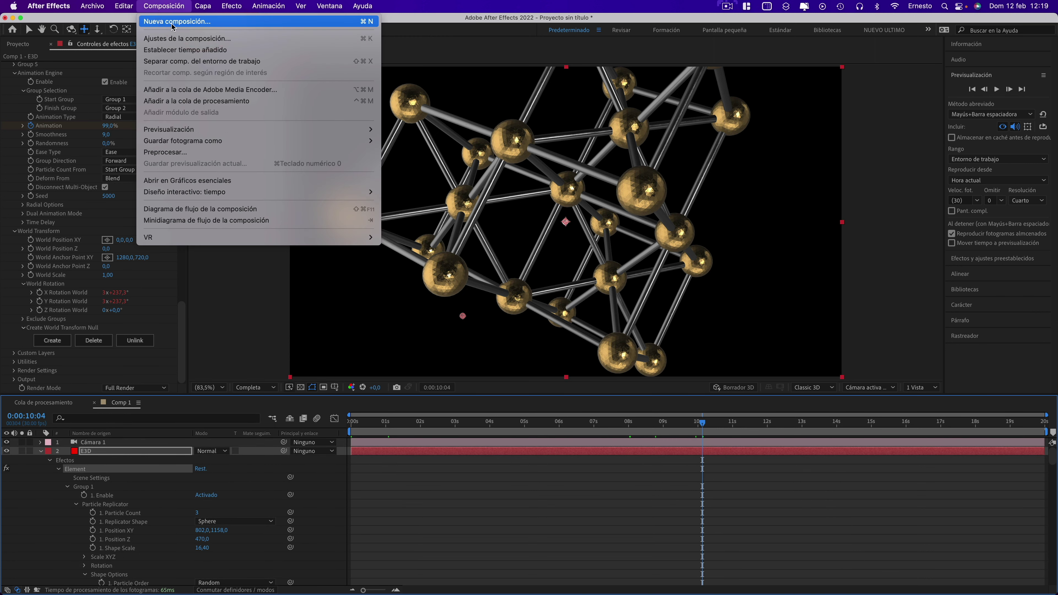
click(171, 22)
click(177, 129)
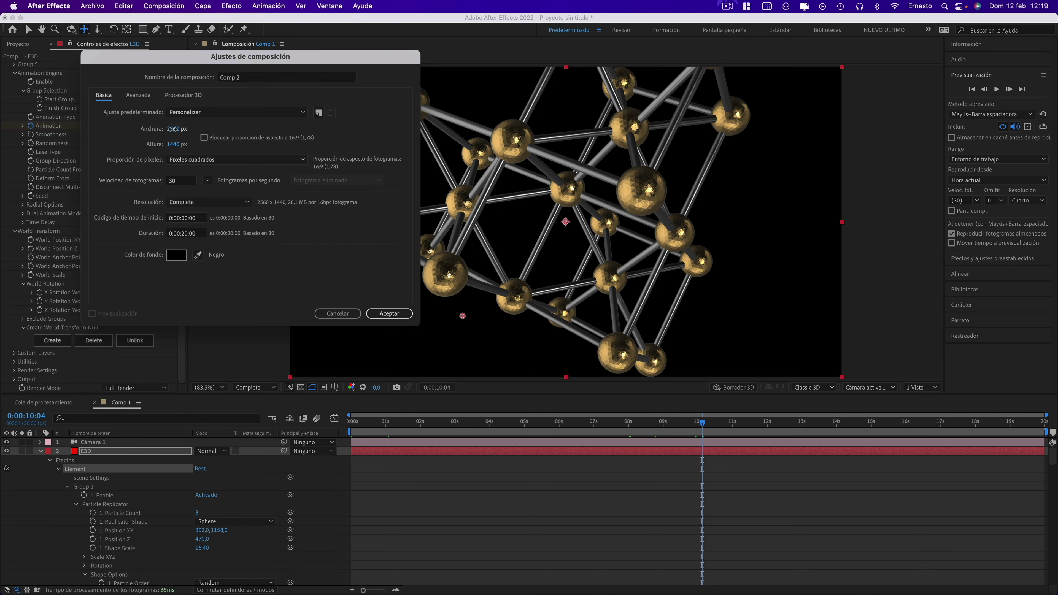
text(2000)
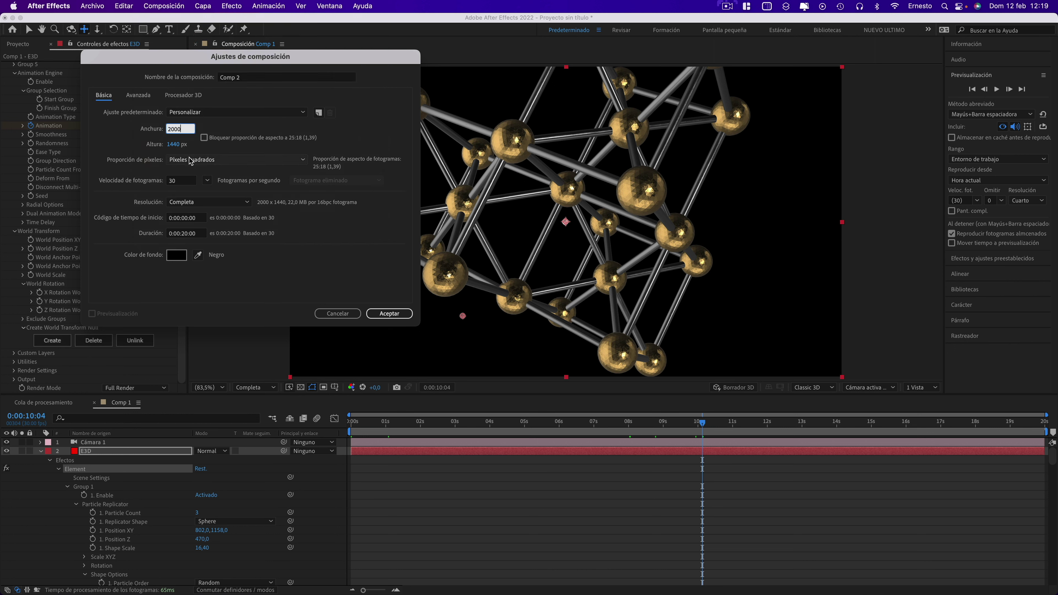
click(173, 144)
text(2000)
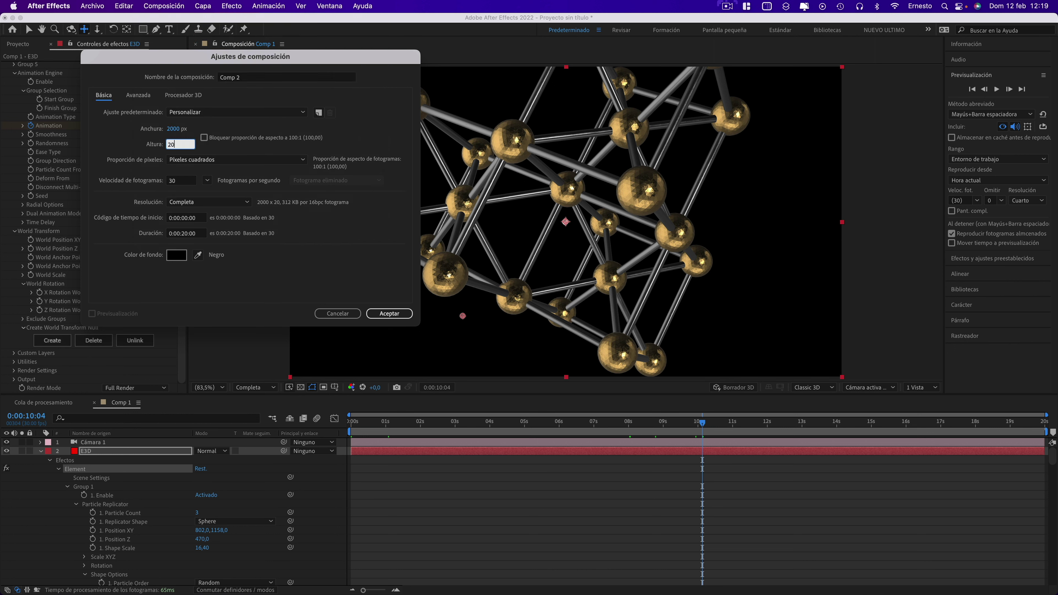
click(390, 313)
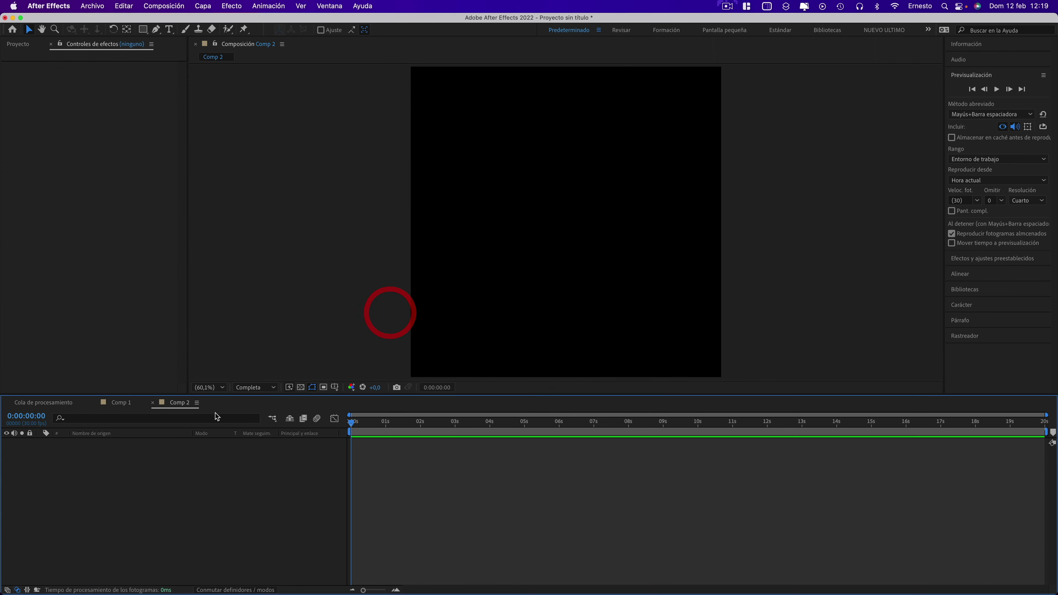
Restore After Effects and browse the import dialog to the Descargas > Plaster07 folder
key(ctrl+Up)
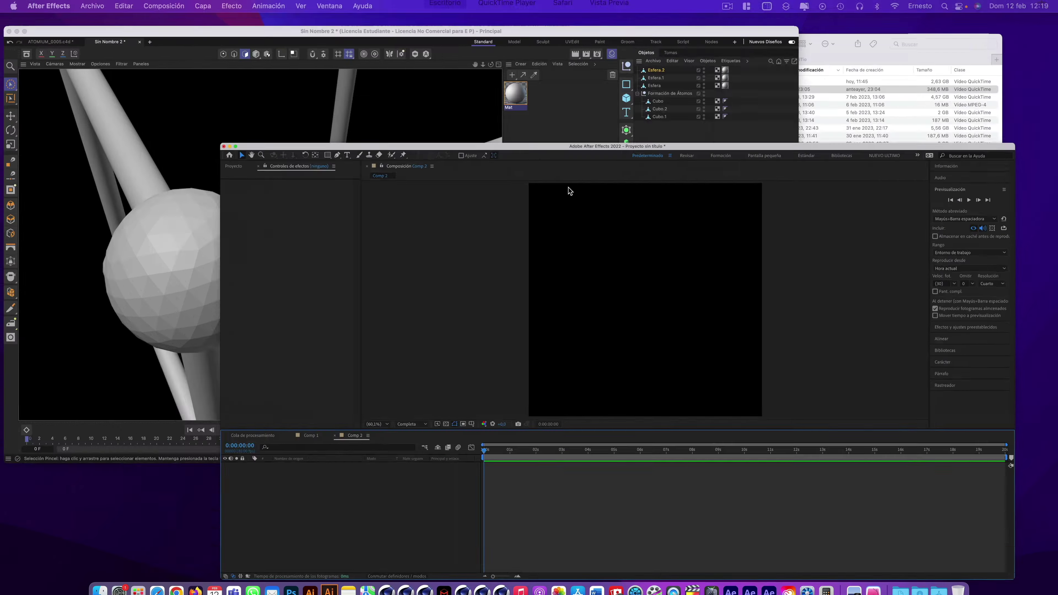
click(666, 398)
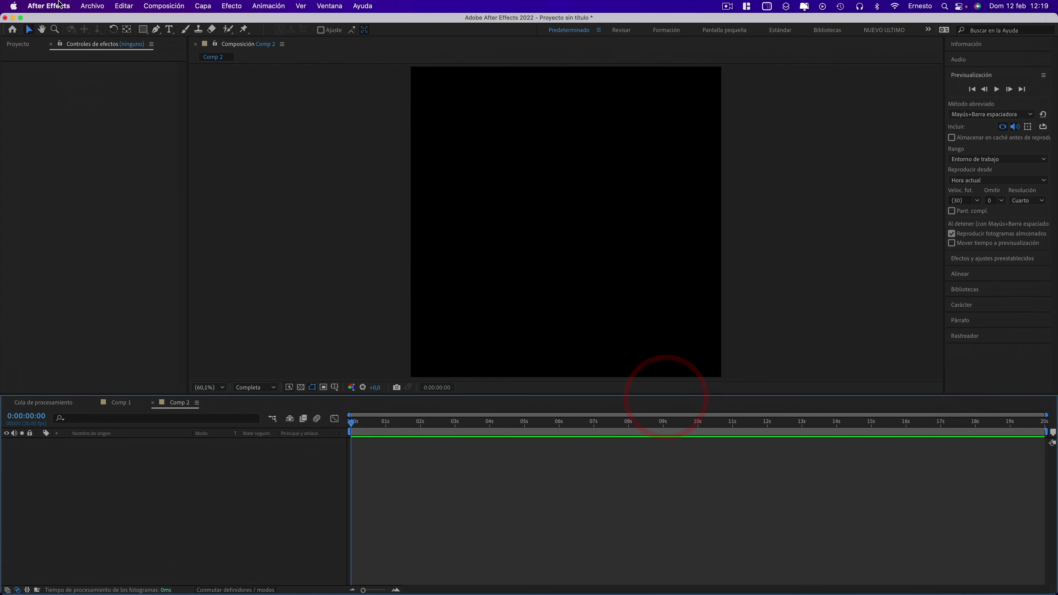
click(92, 5)
mouse_move(108, 162)
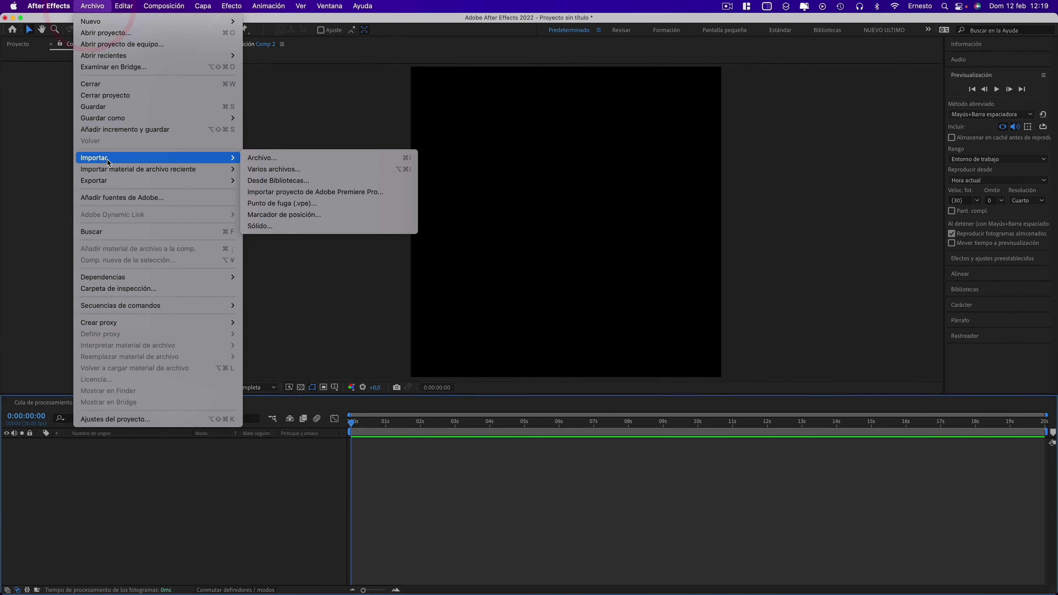
click(261, 158)
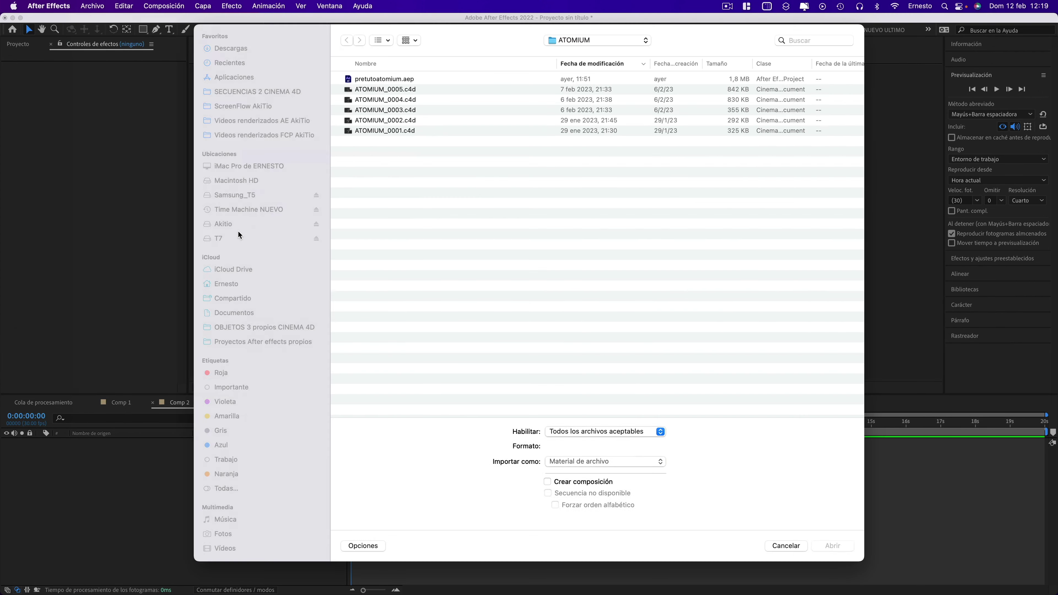
click(225, 225)
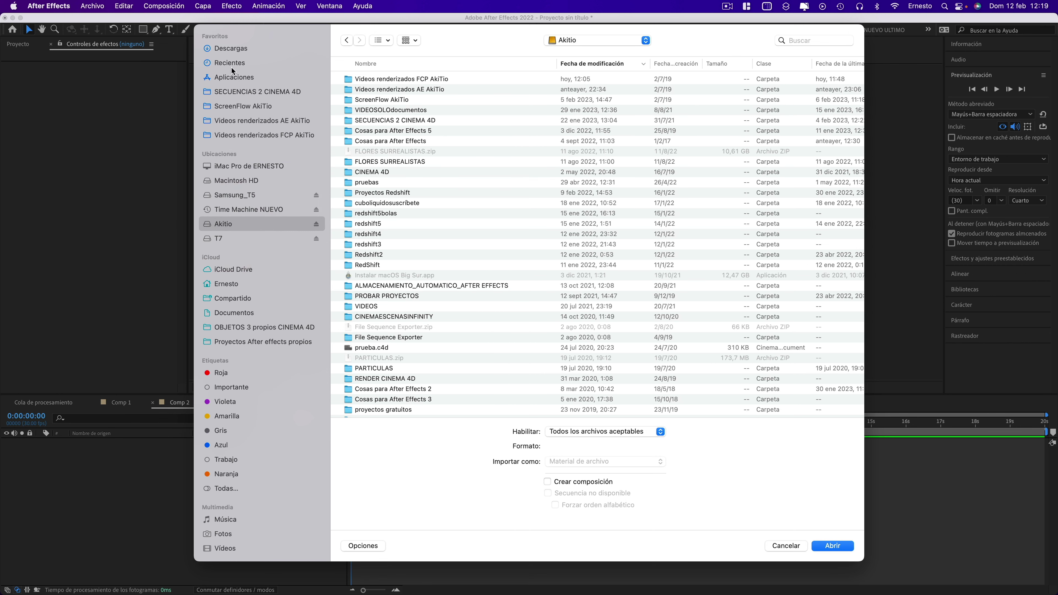
click(238, 50)
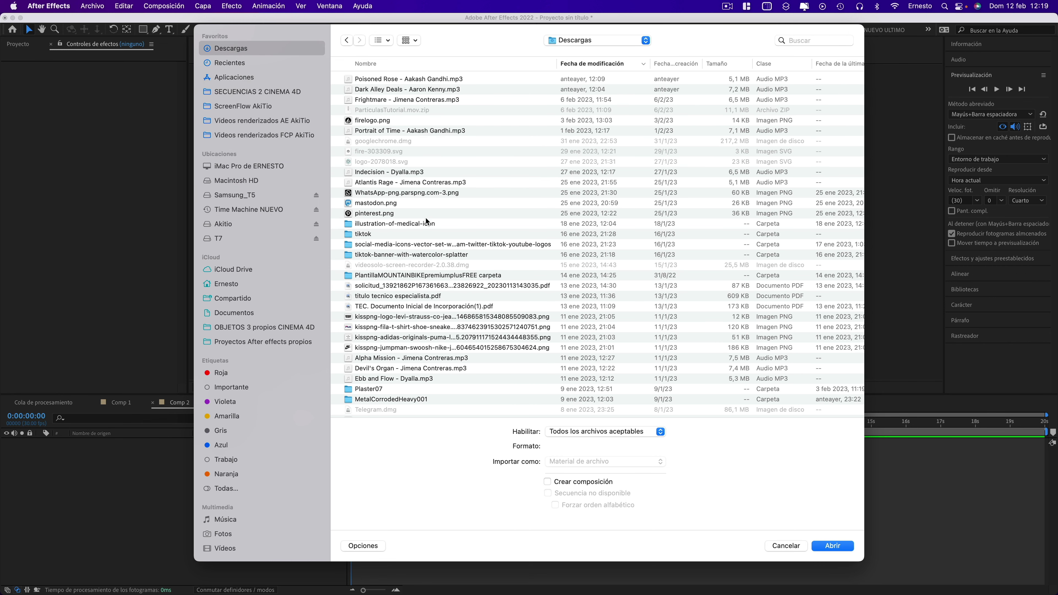
scroll(404, 232, down, 5)
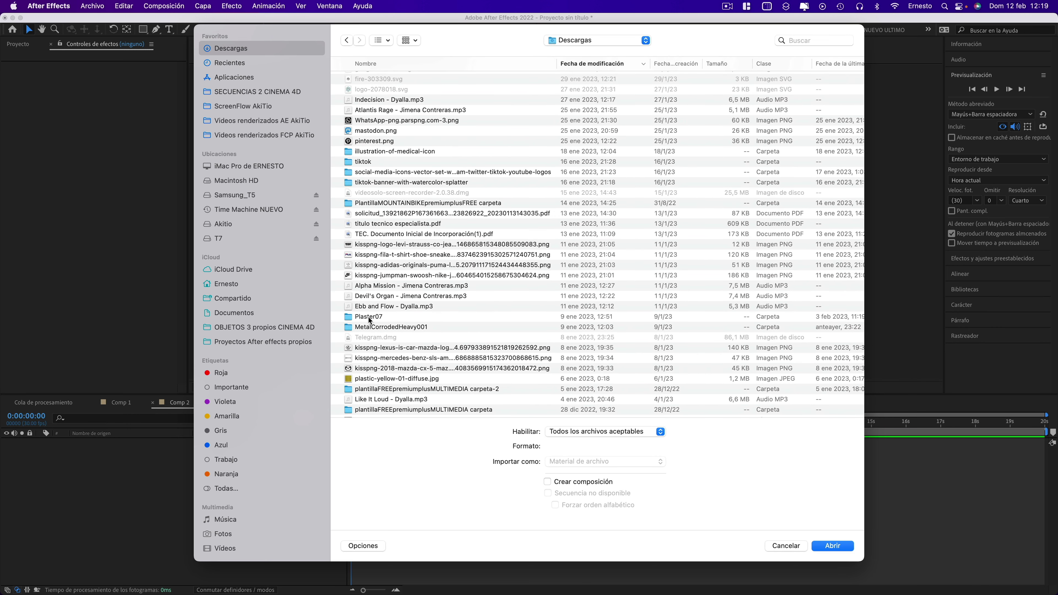
double_click(368, 317)
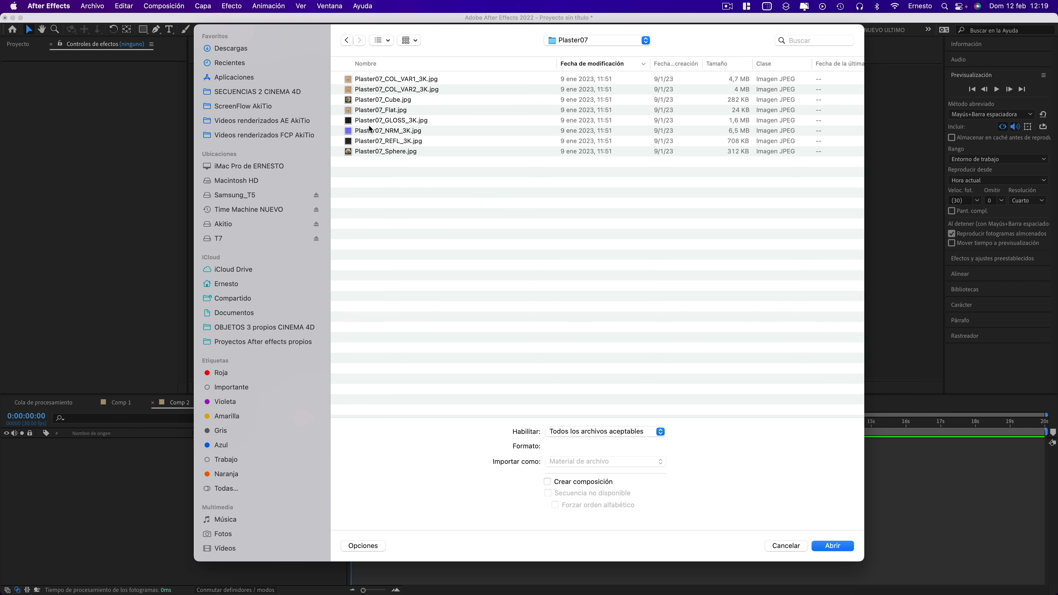
Import Plaster07_COL_VAR1_3K.jpg and place it as a layer in Comp 2
click(372, 79)
click(833, 545)
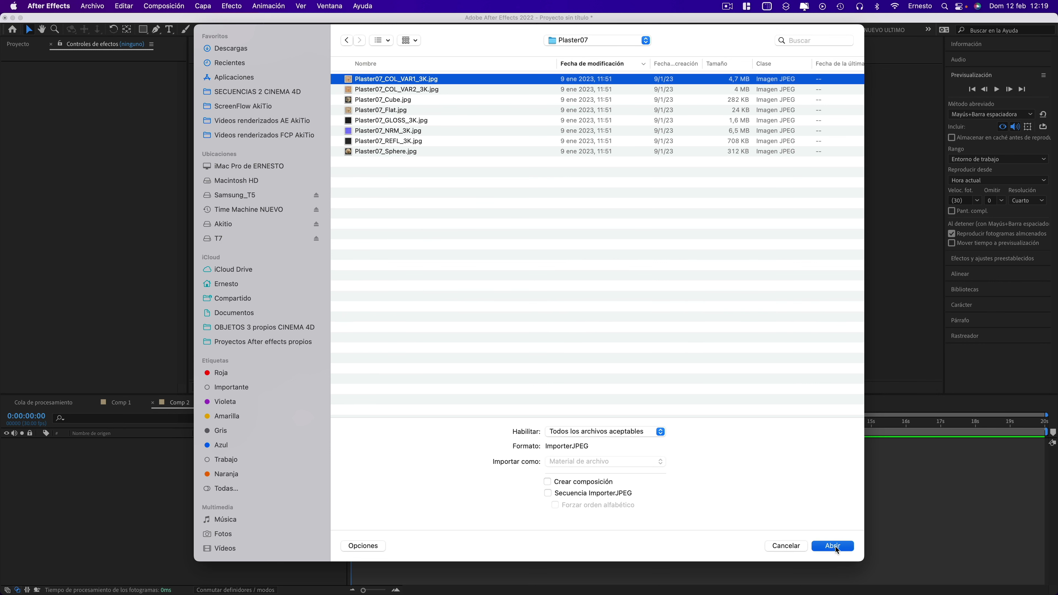
drag(58, 148, 83, 457)
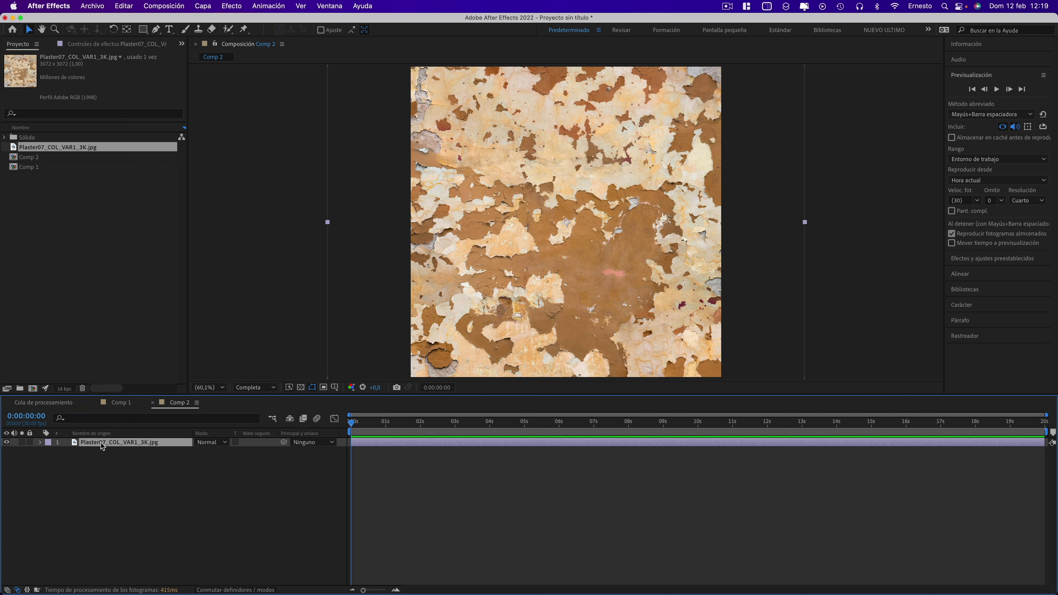
Fit the plaster layer to the Comp 2 frame with Transformar > Ajustar a comp
right_click(98, 443)
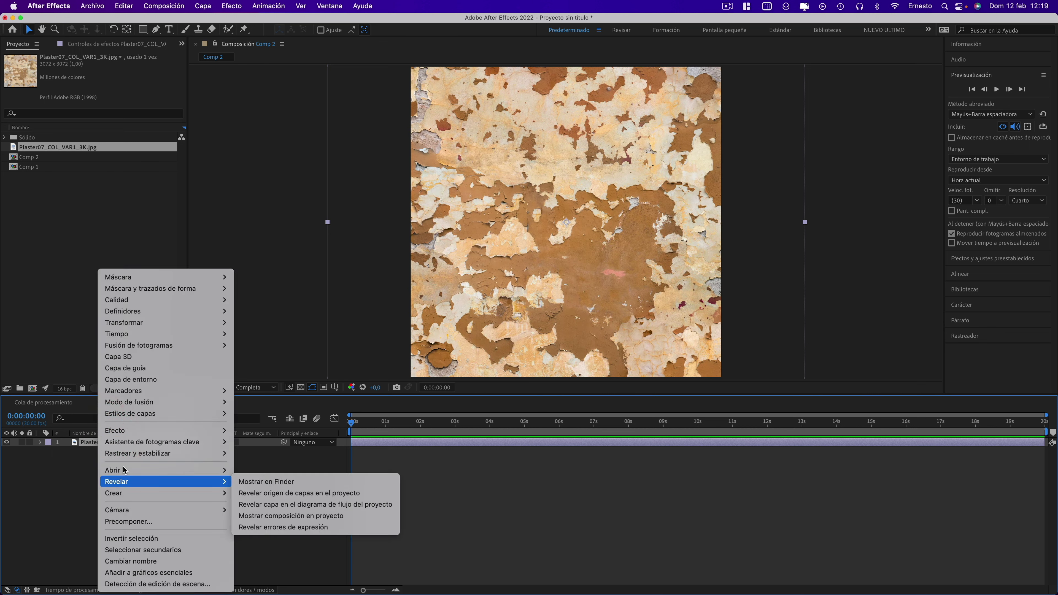
mouse_move(135, 344)
mouse_move(125, 322)
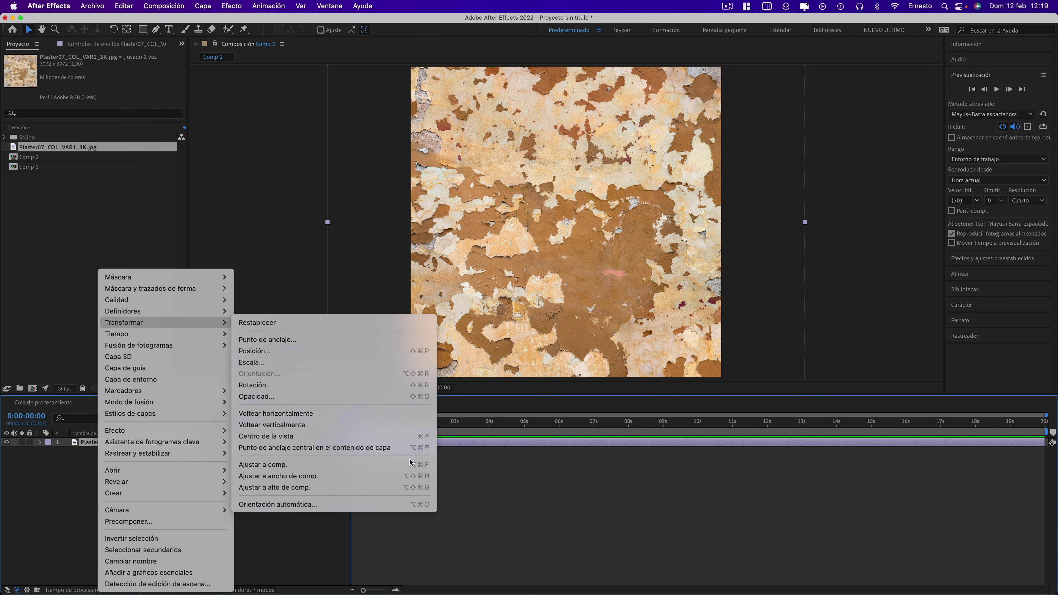
click(273, 465)
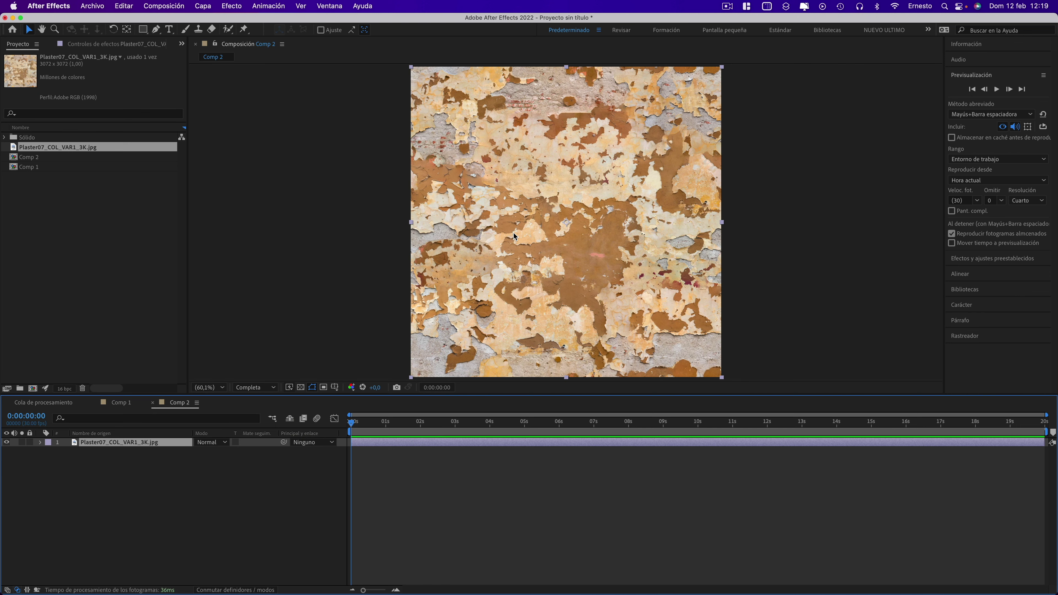
key(ctrl+Up)
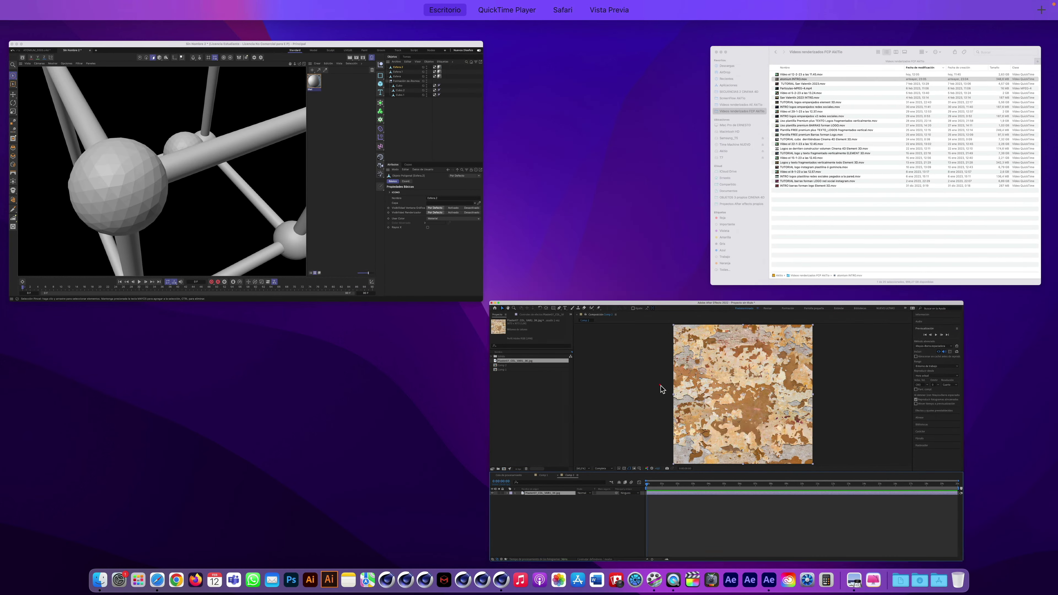
Switch to the browser and filter the Poliigon textures to free ones only
click(662, 389)
key(ctrl+Up)
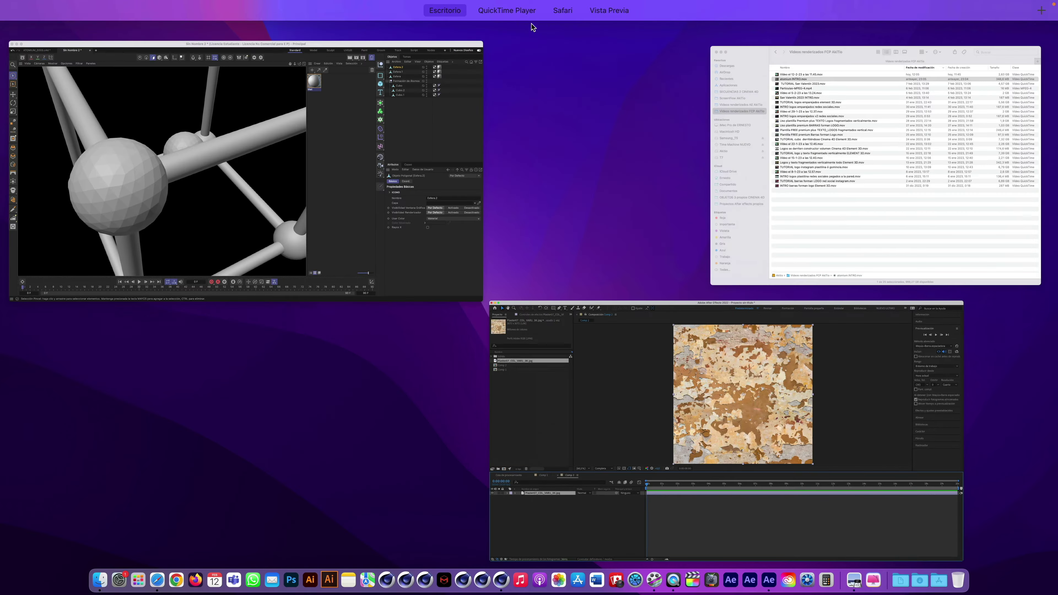
mouse_move(547, 18)
click(597, 33)
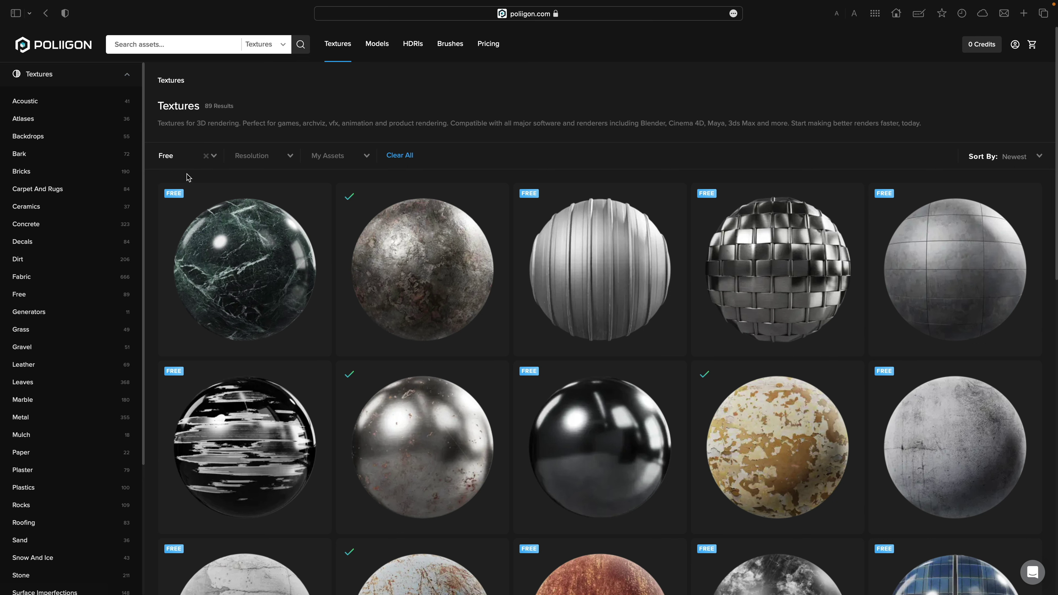
click(213, 155)
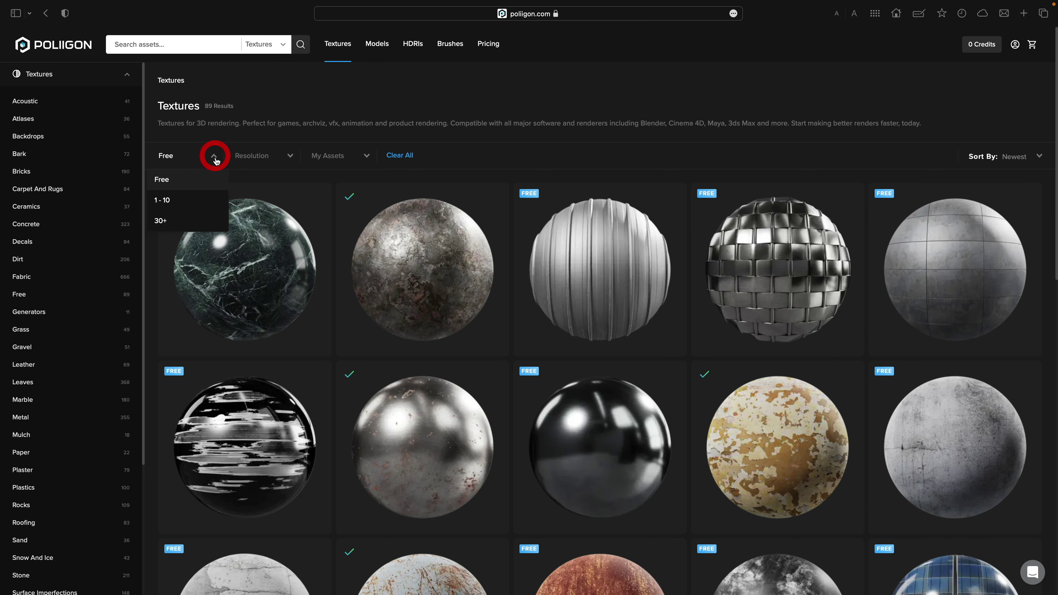
click(162, 179)
Scroll through the free Poliigon texture results, going back to the first page
scroll(618, 430, down, 5)
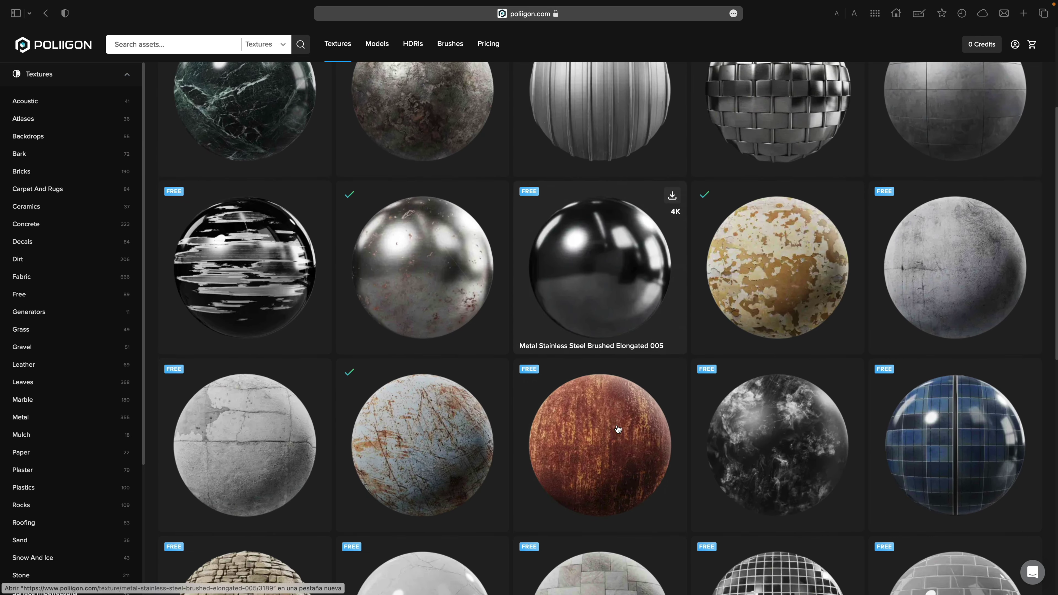
scroll(774, 271, up, 2)
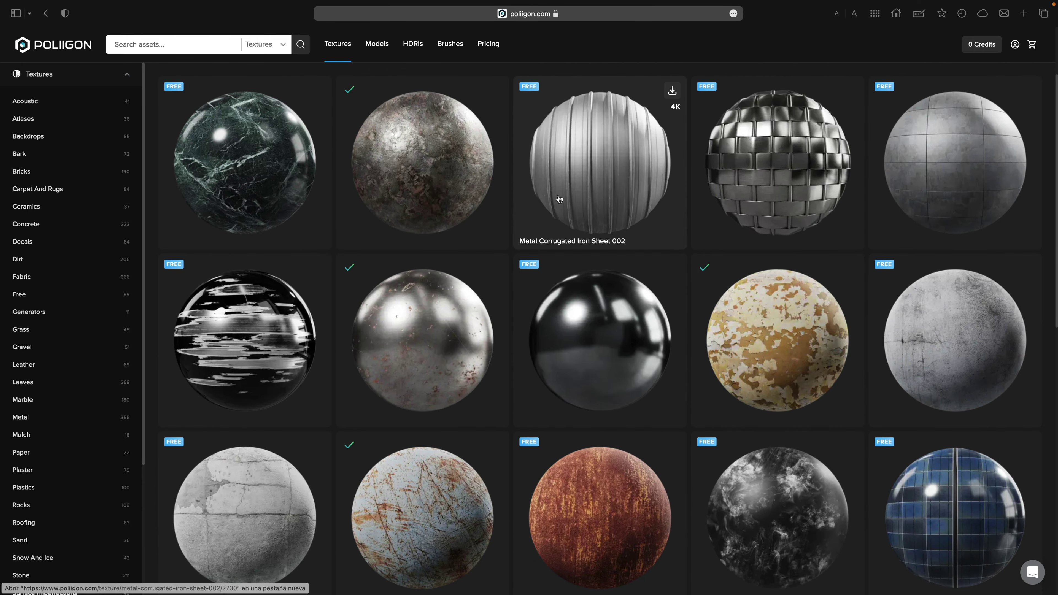
scroll(784, 345, down, 5)
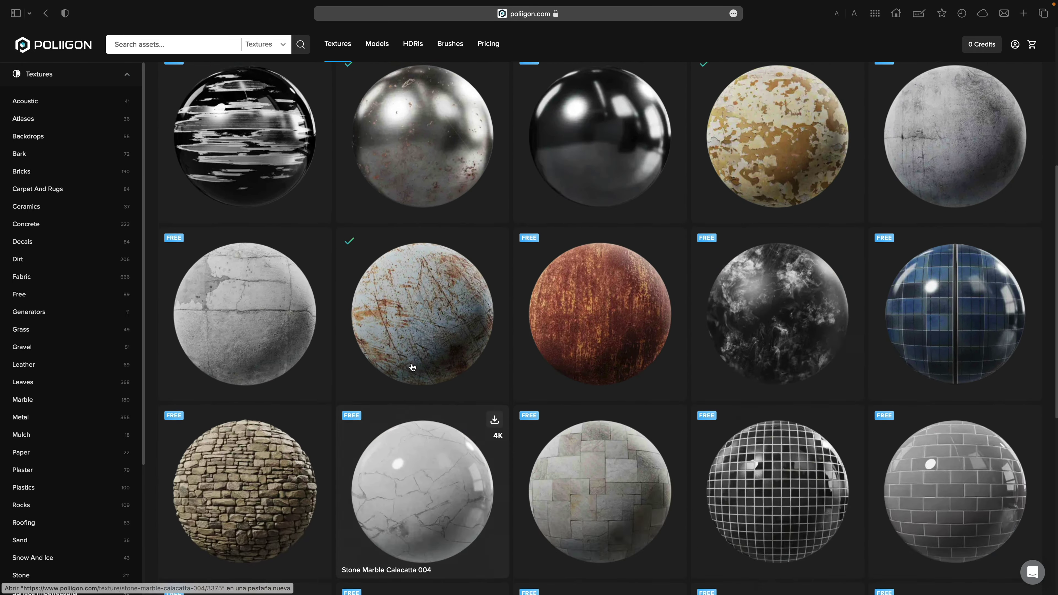
scroll(844, 354, up, 5)
scroll(729, 259, down, 6)
scroll(584, 375, down, 6)
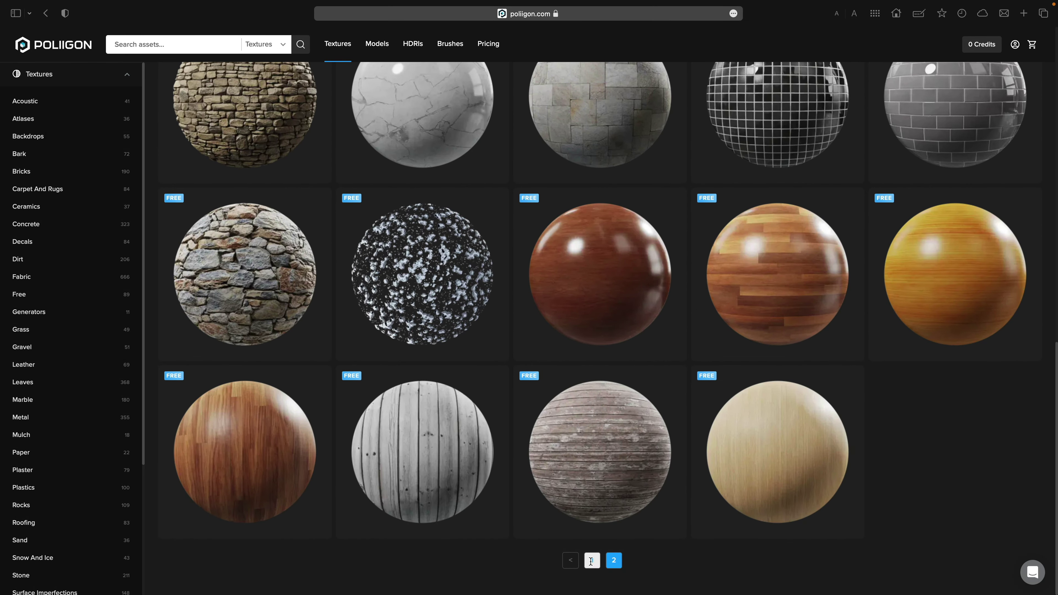
click(592, 560)
scroll(674, 368, down, 4)
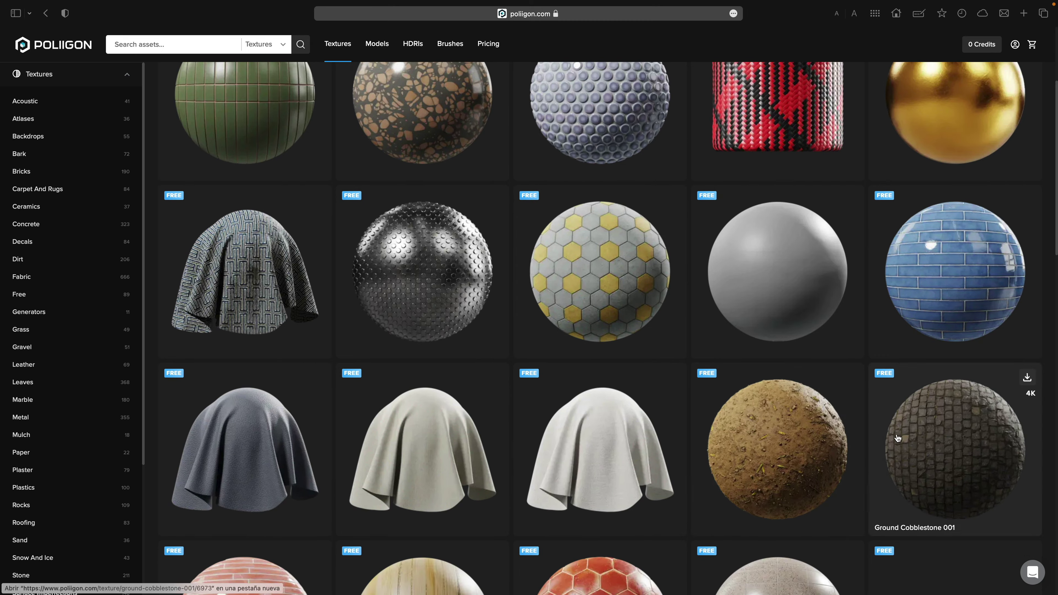
scroll(794, 422, down, 5)
scroll(795, 421, down, 5)
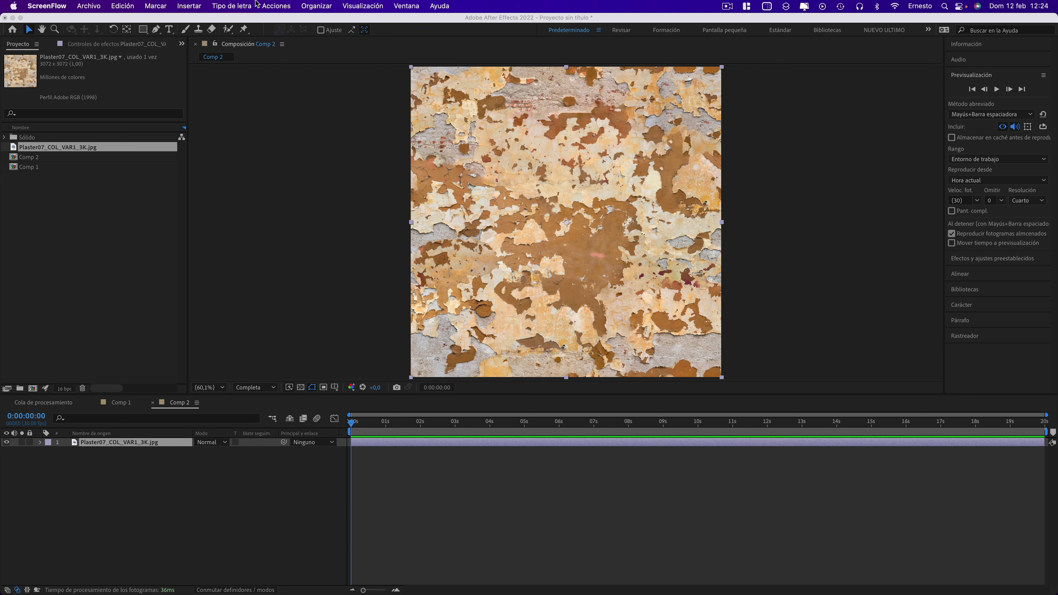
Apply Extraer to the plaster layer with black point 135 and show the transparency grid
click(227, 479)
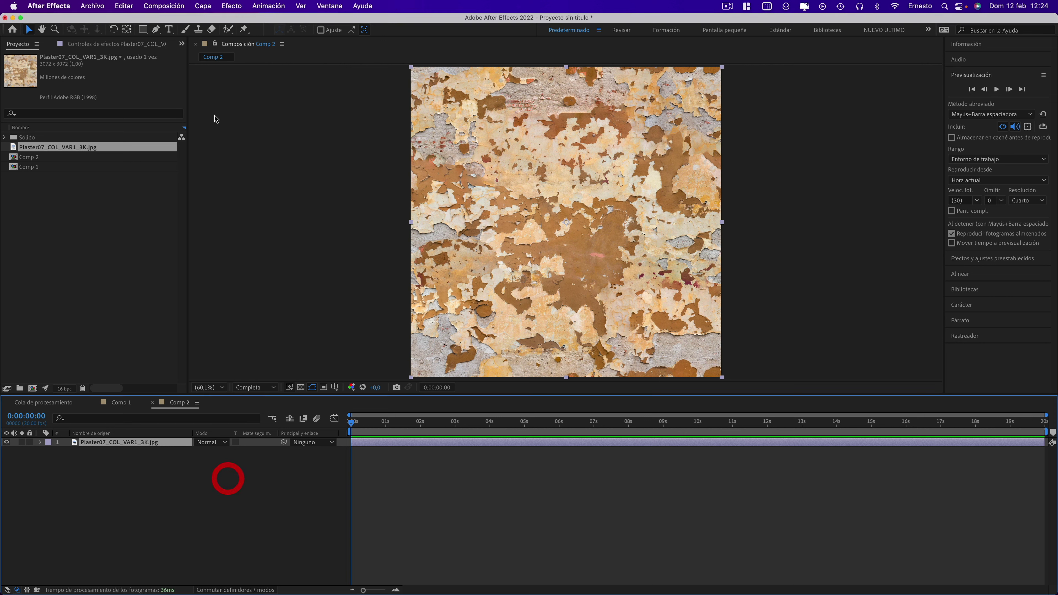
click(231, 5)
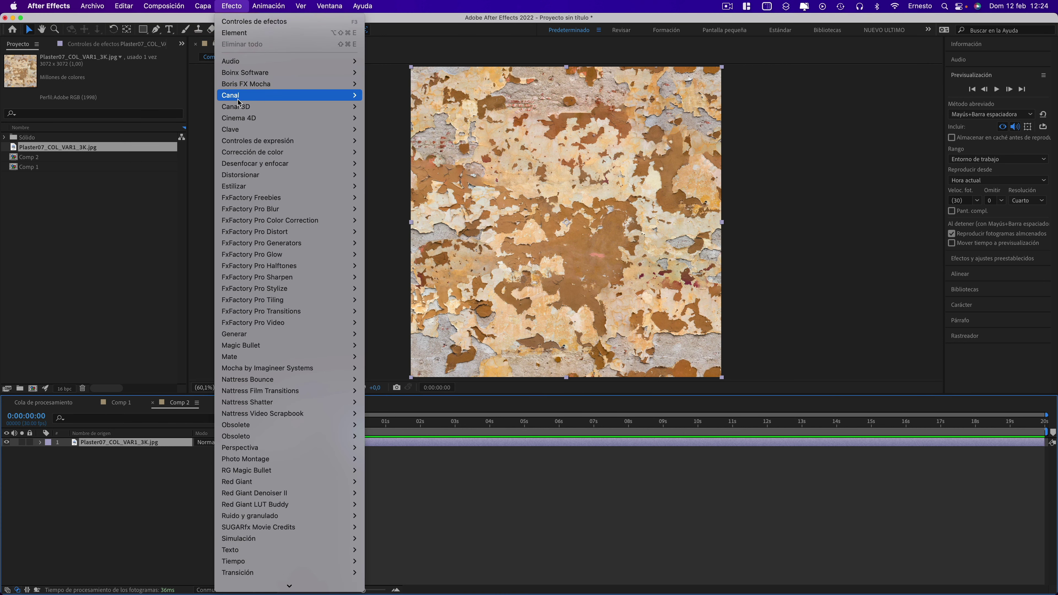
mouse_move(364, 128)
click(380, 152)
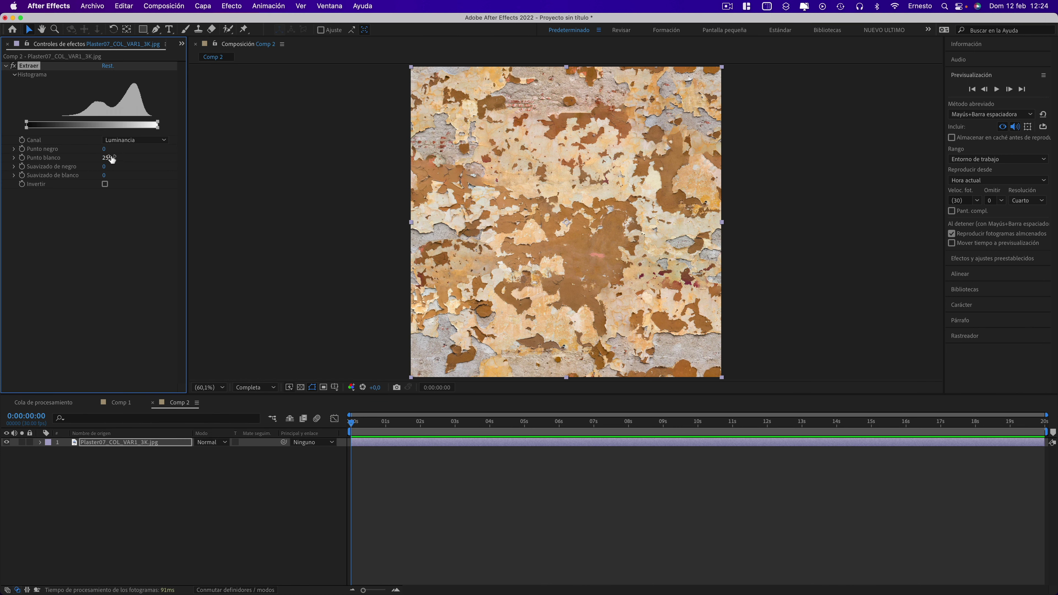
drag(104, 150, 176, 153)
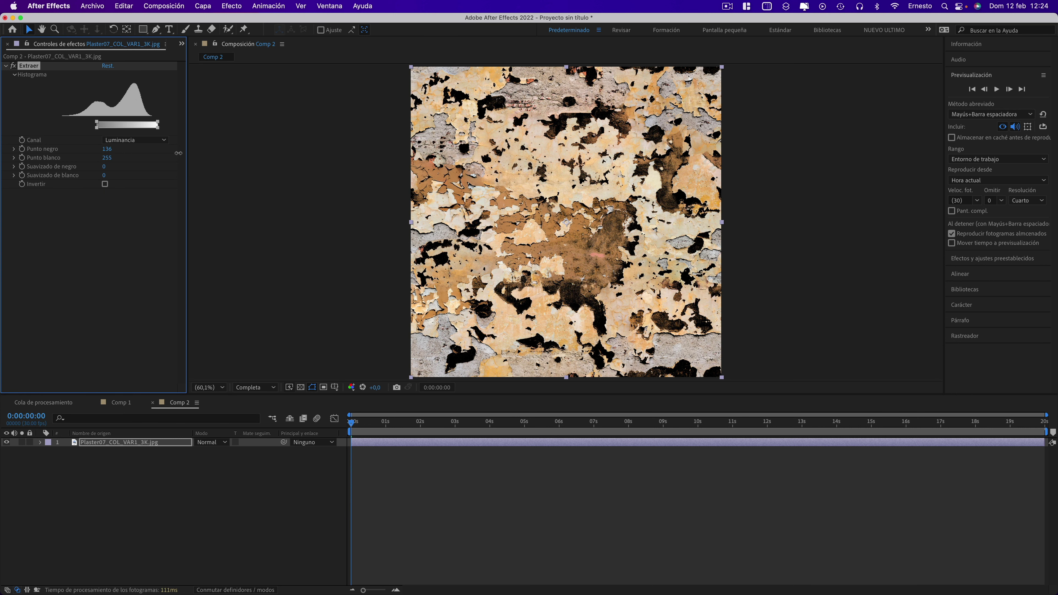
click(301, 387)
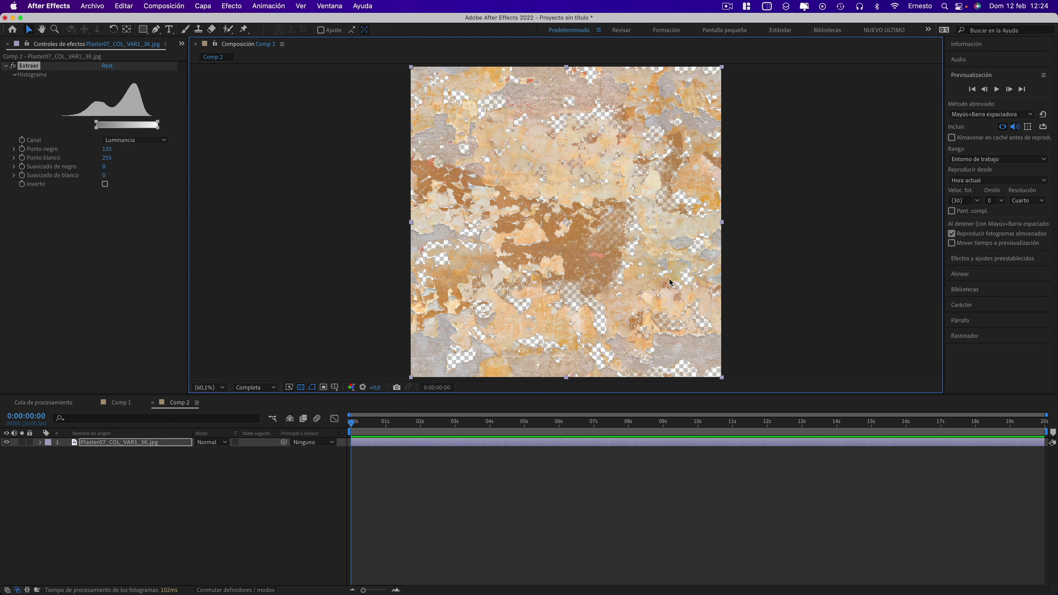
key(comma)
key(comma)
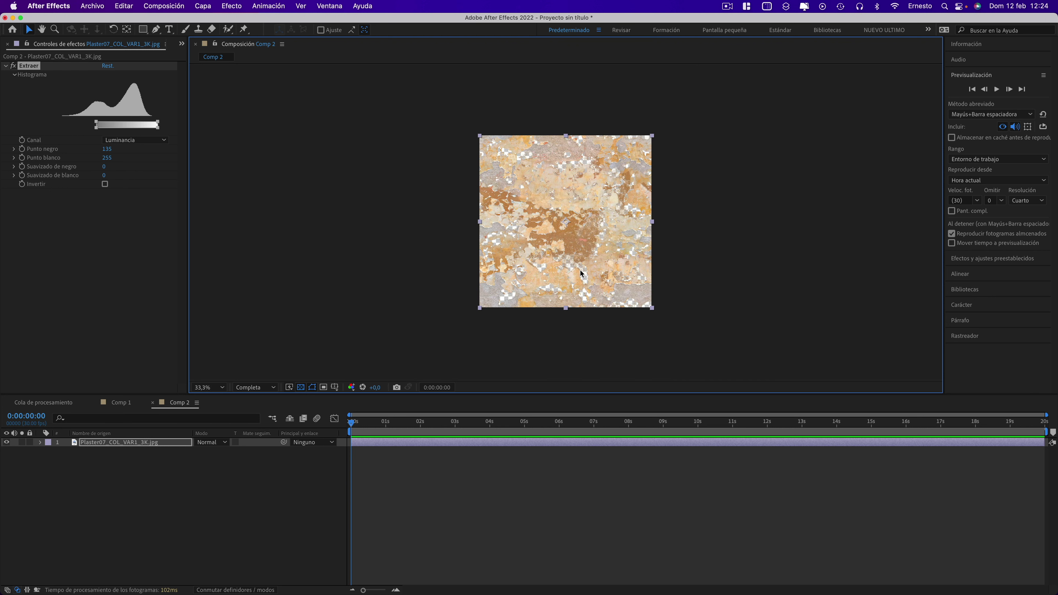
key(period)
key(period)
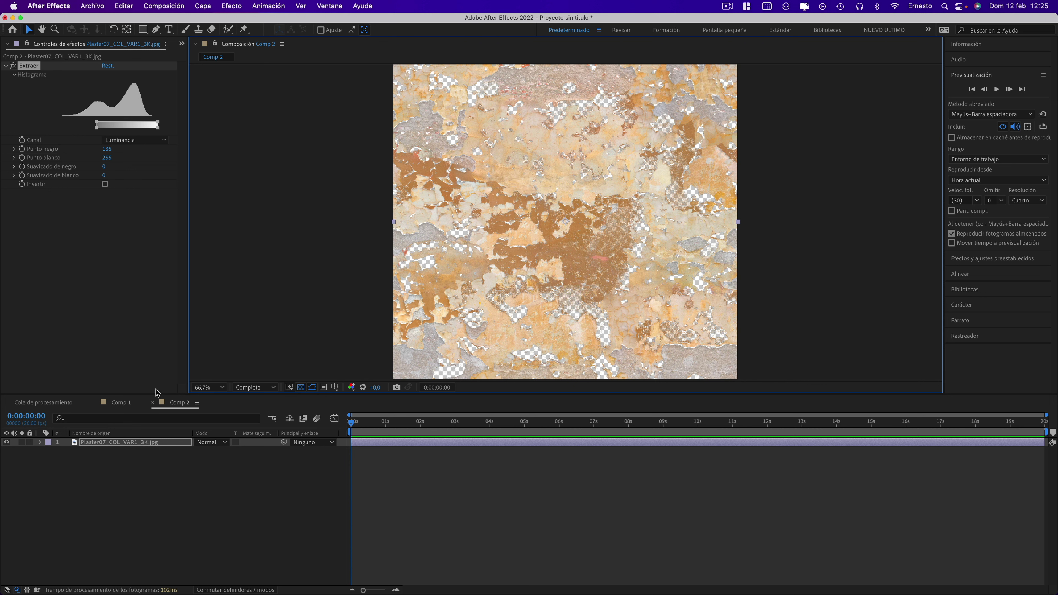
Show the Project panel and select Comp 2 in the item list
click(121, 402)
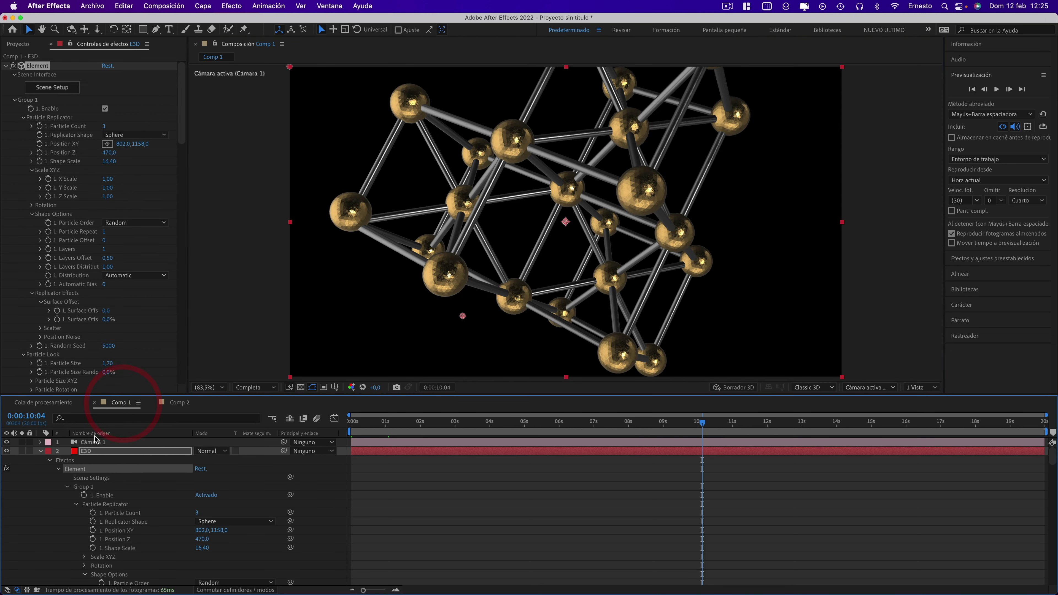
click(95, 452)
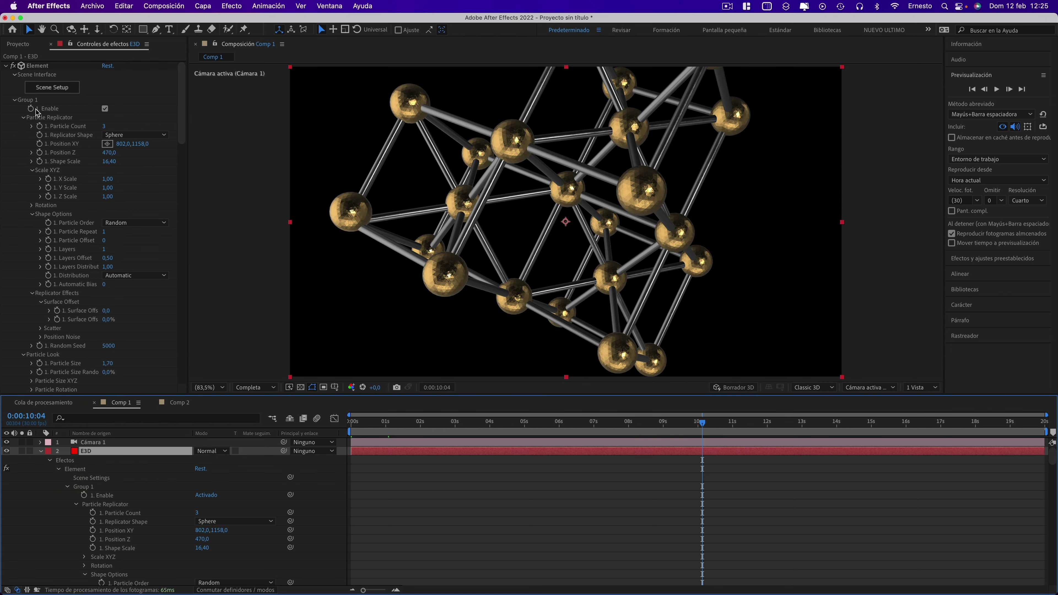
click(20, 45)
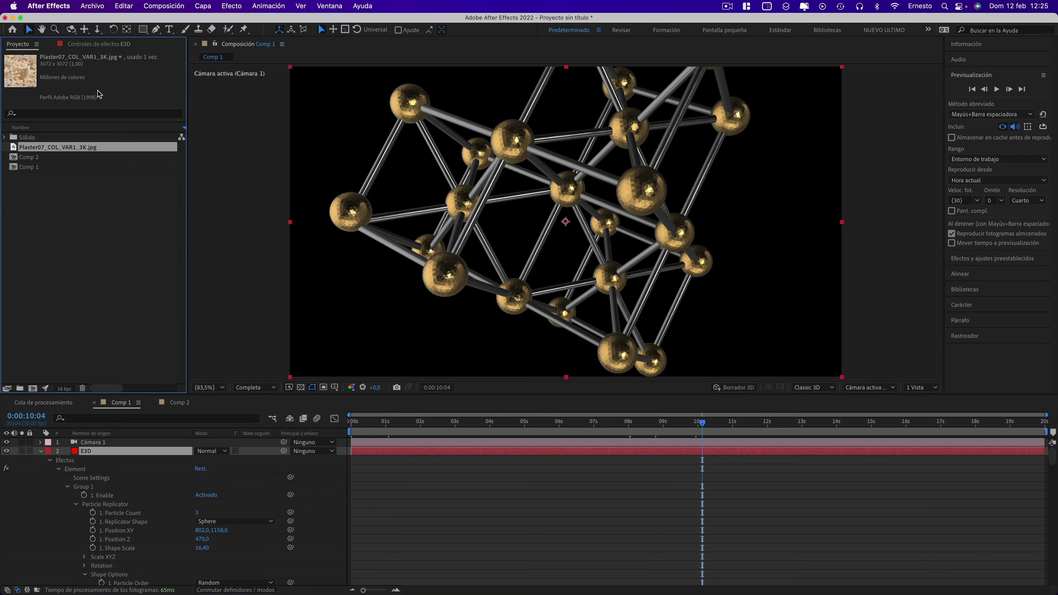
click(182, 403)
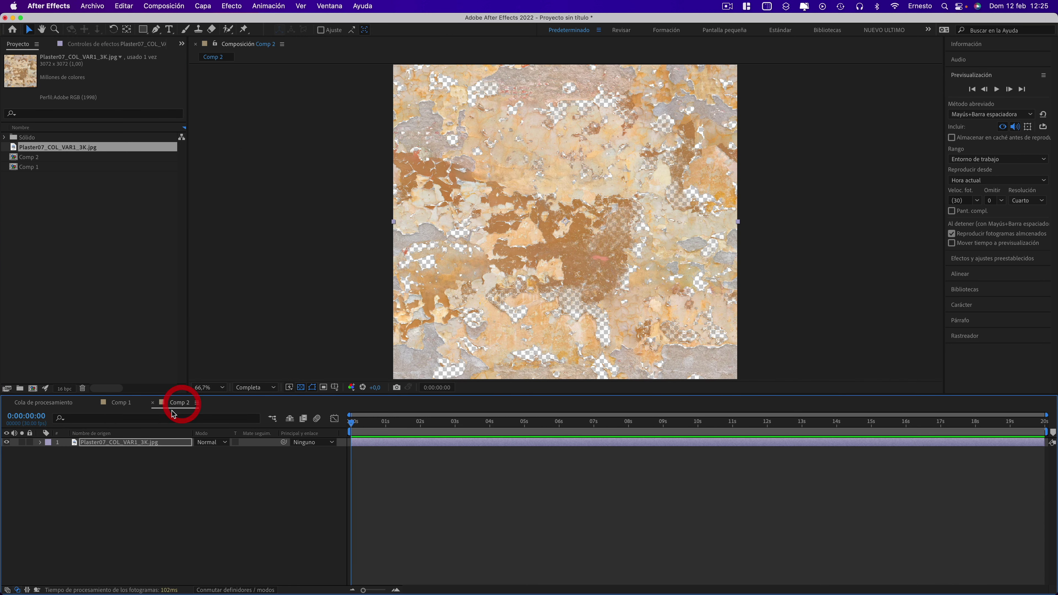
click(28, 159)
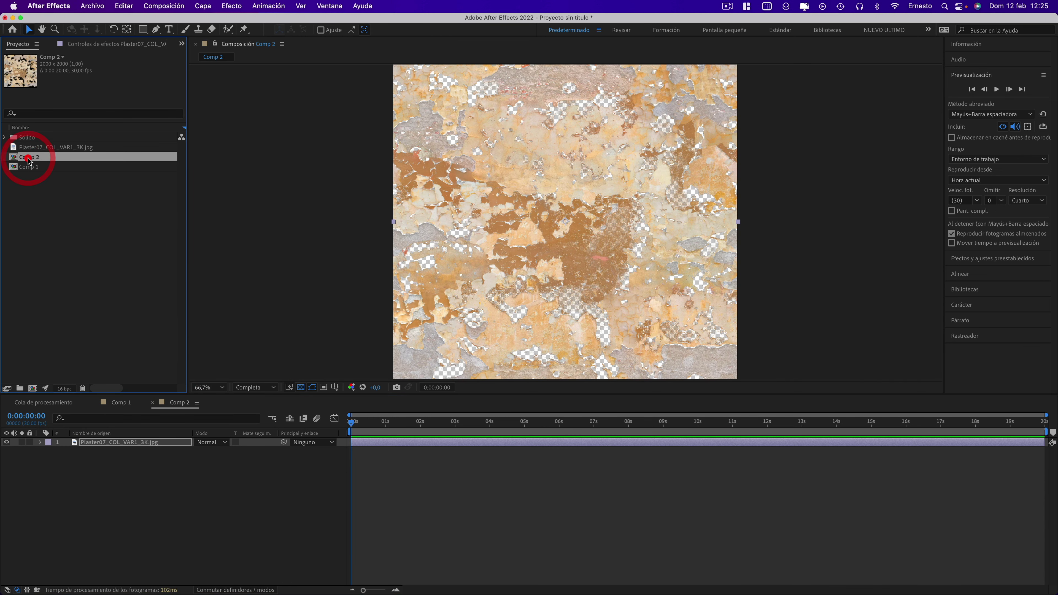
Rename Comp 2 to 'textura' and drag it toward Comp 1
right_click(33, 159)
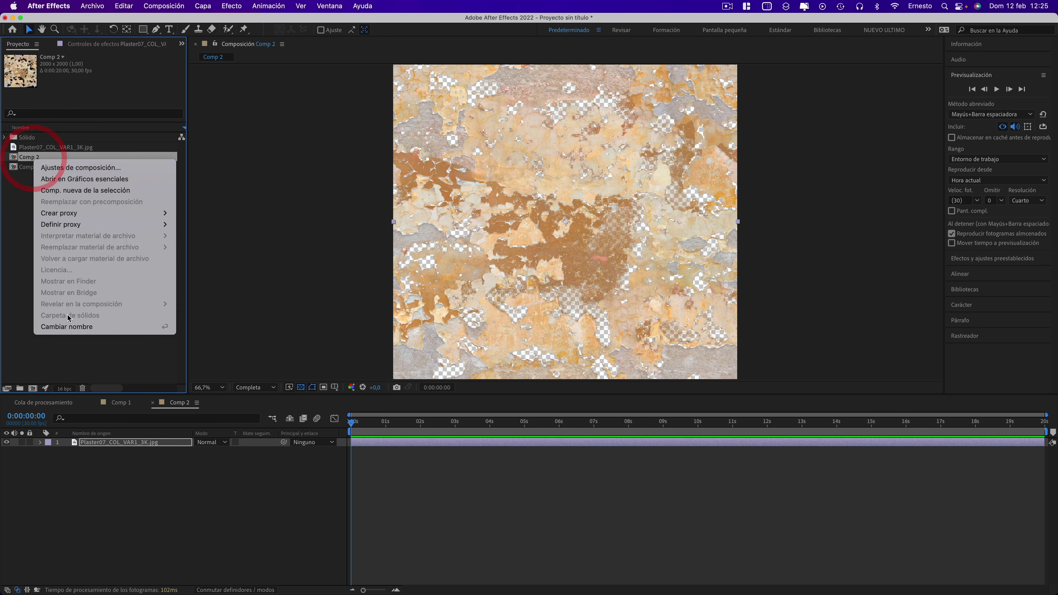
click(67, 326)
text(textura)
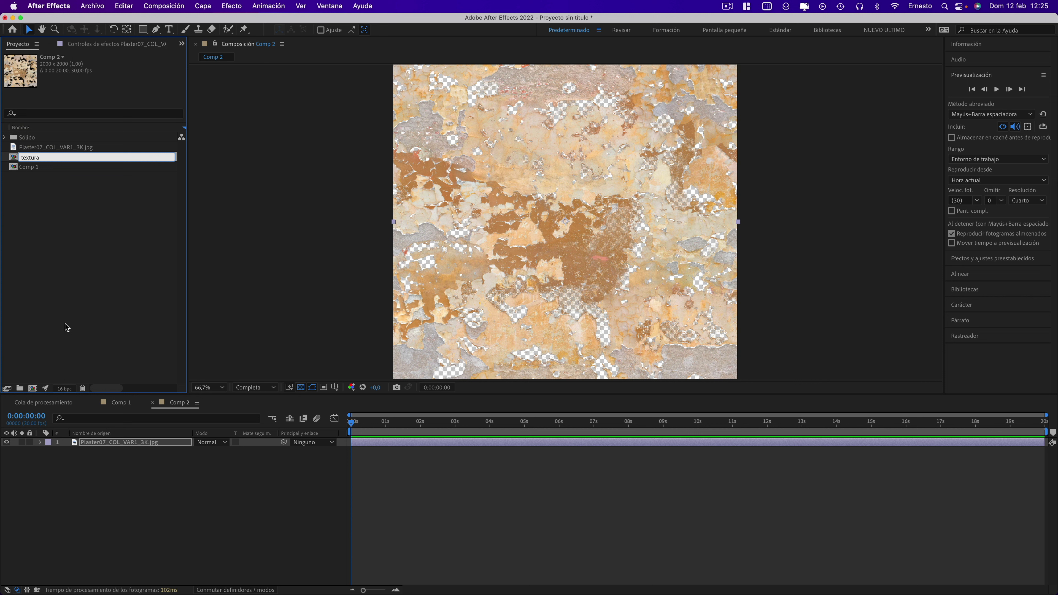
click(65, 327)
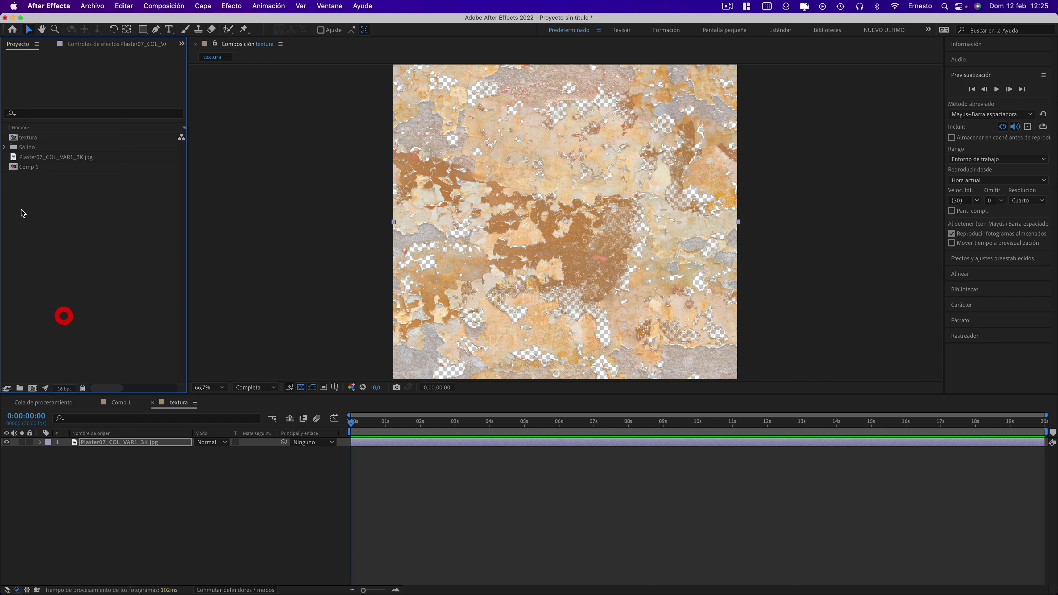
drag(30, 141, 117, 470)
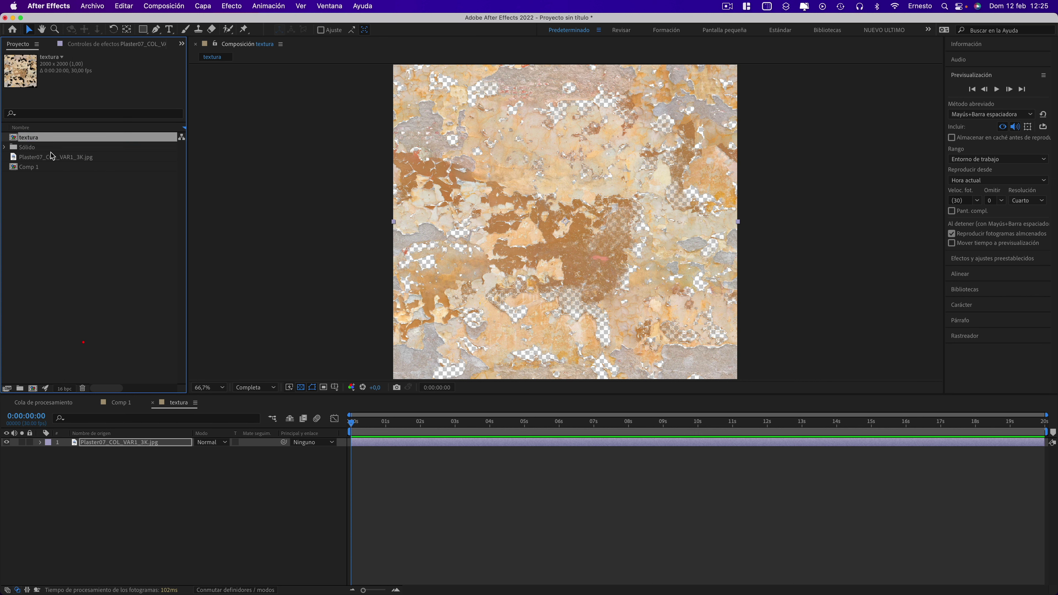
Add textura to Comp 1 as a hidden layer and select the E3D layer
click(127, 407)
mouse_move(117, 470)
mouse_down()
mouse_move(42, 146)
mouse_move(138, 473)
mouse_up()
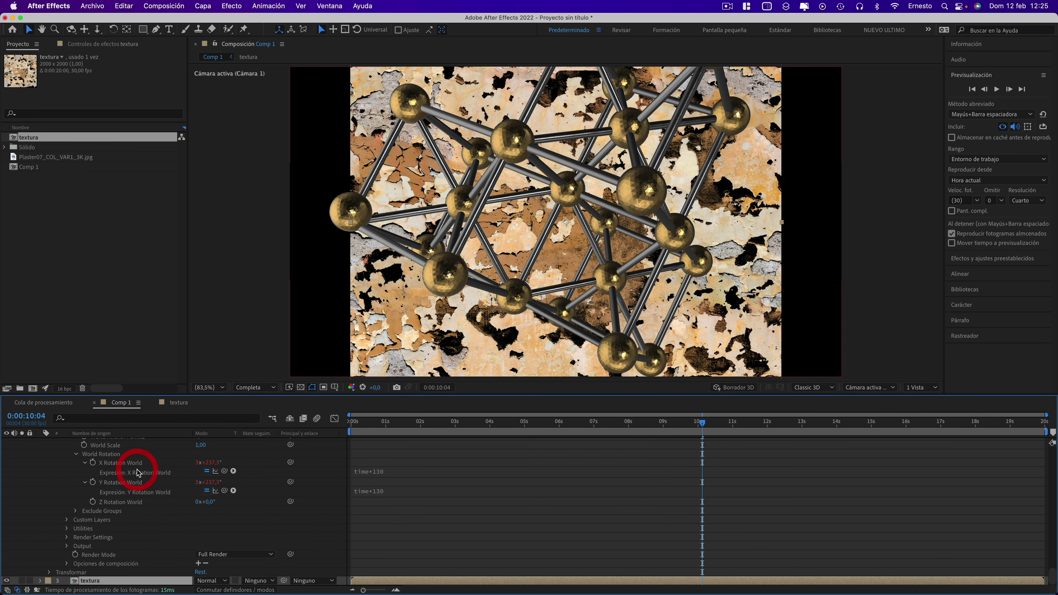
click(6, 580)
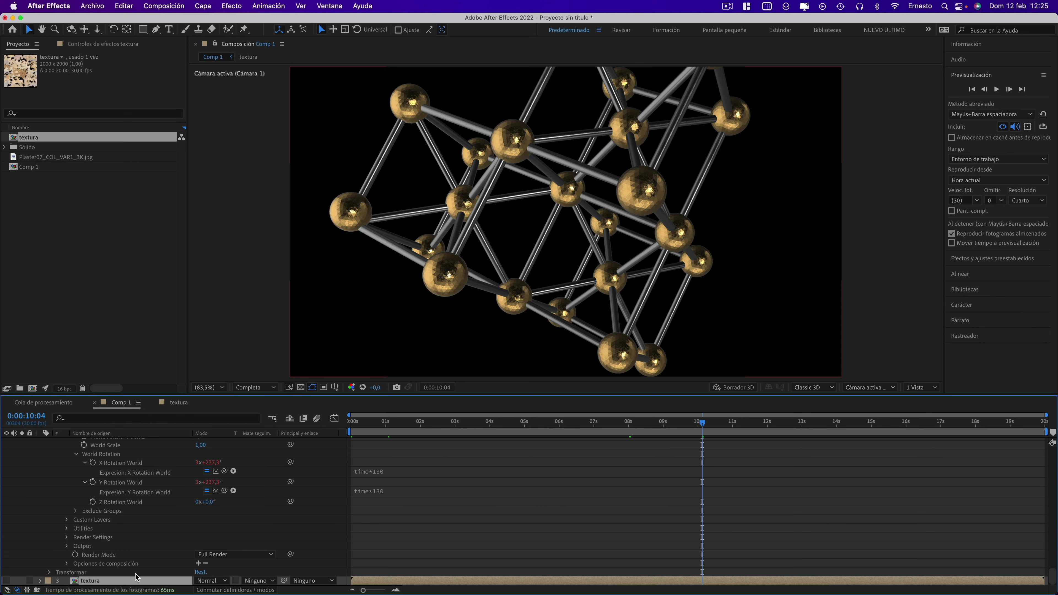
scroll(140, 458, up, 5)
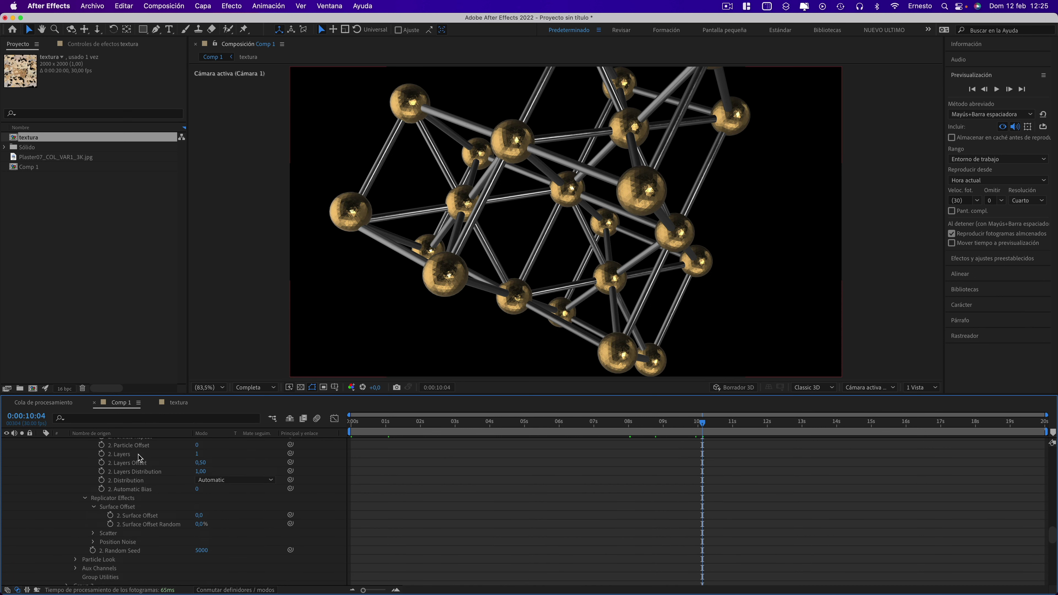
scroll(137, 475, up, 5)
scroll(132, 492, up, 5)
click(91, 452)
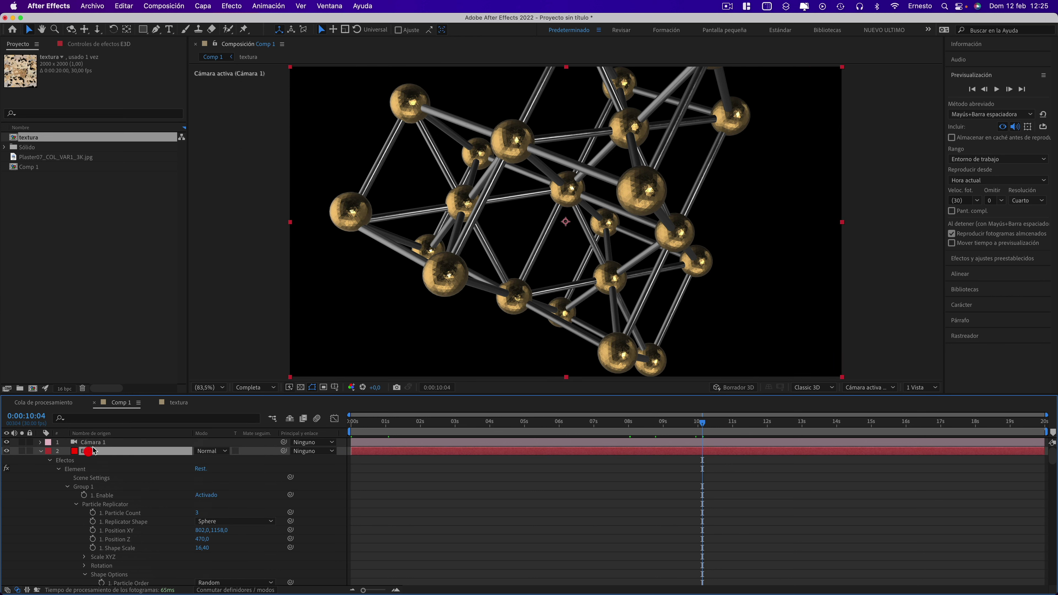
click(106, 44)
Set Element's Custom Texture Maps Layer 1 to 3. textura and open Scene Setup
scroll(109, 189, down, 10)
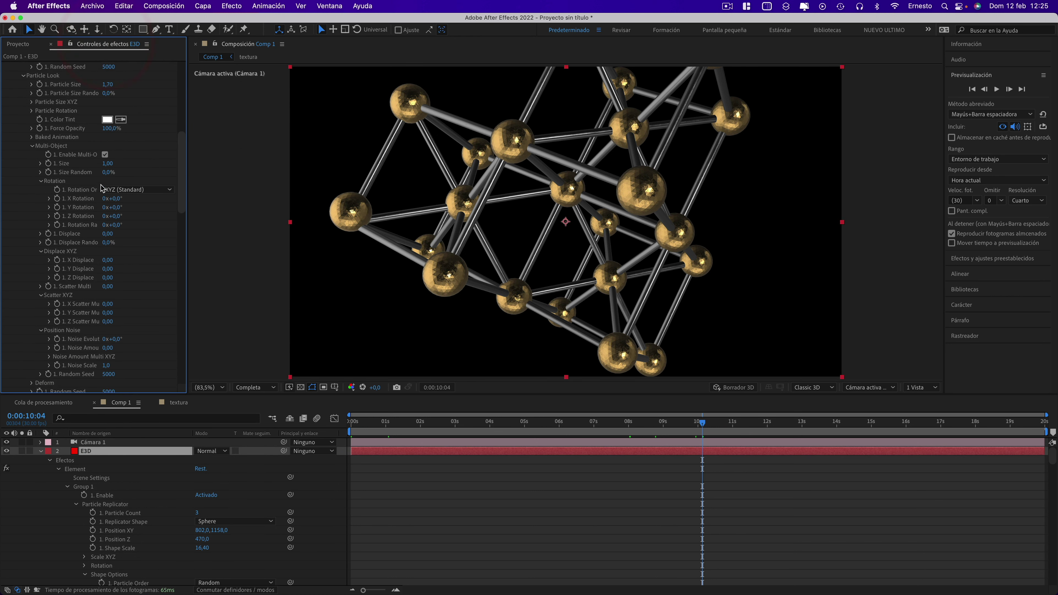
scroll(108, 189, down, 10)
scroll(105, 188, down, 10)
scroll(102, 188, down, 10)
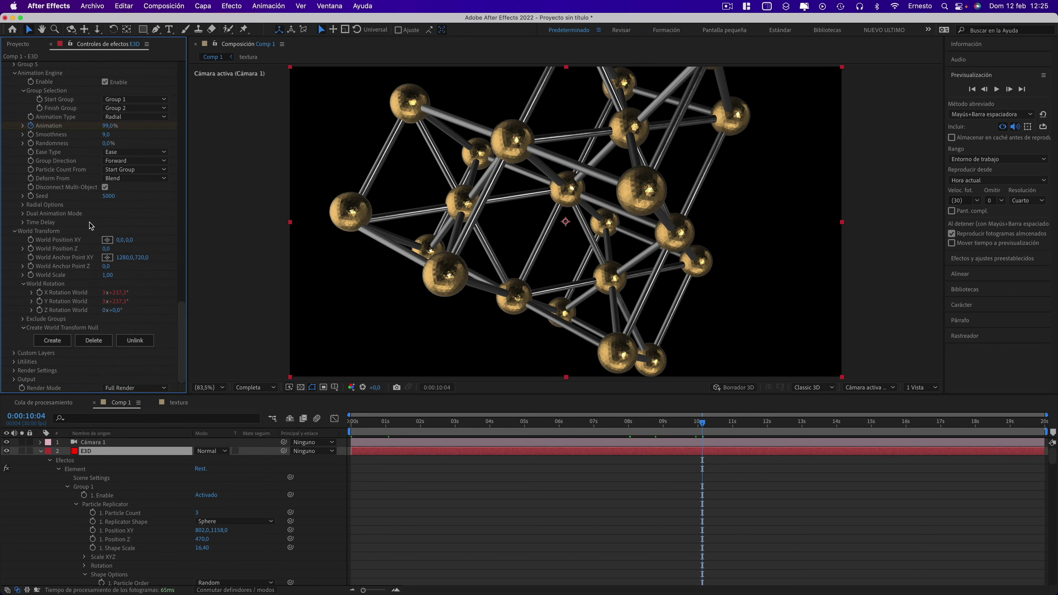
click(14, 353)
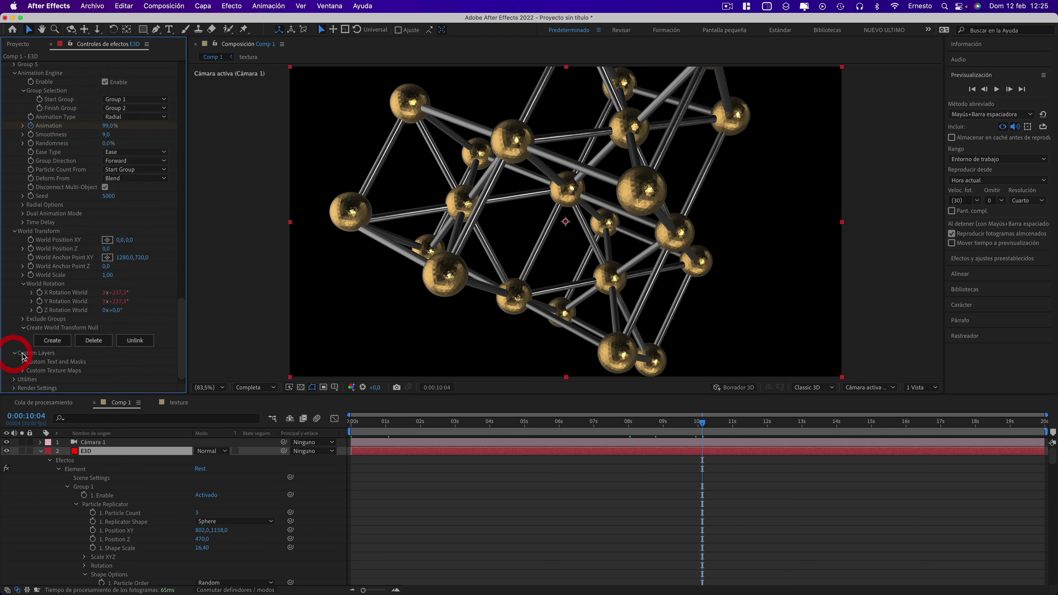
click(21, 370)
scroll(84, 292, down, 5)
click(119, 214)
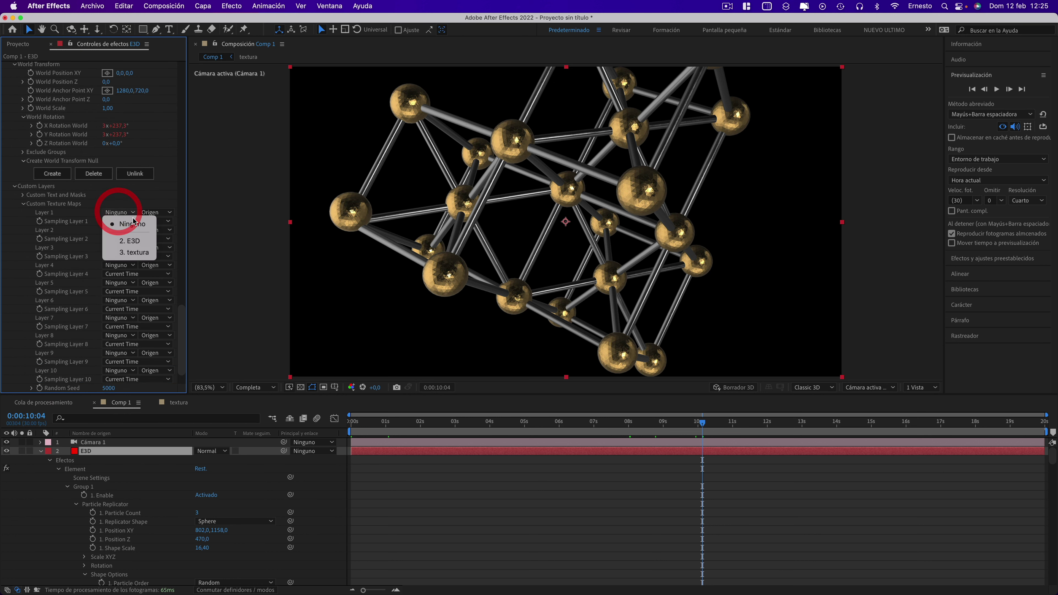
click(133, 252)
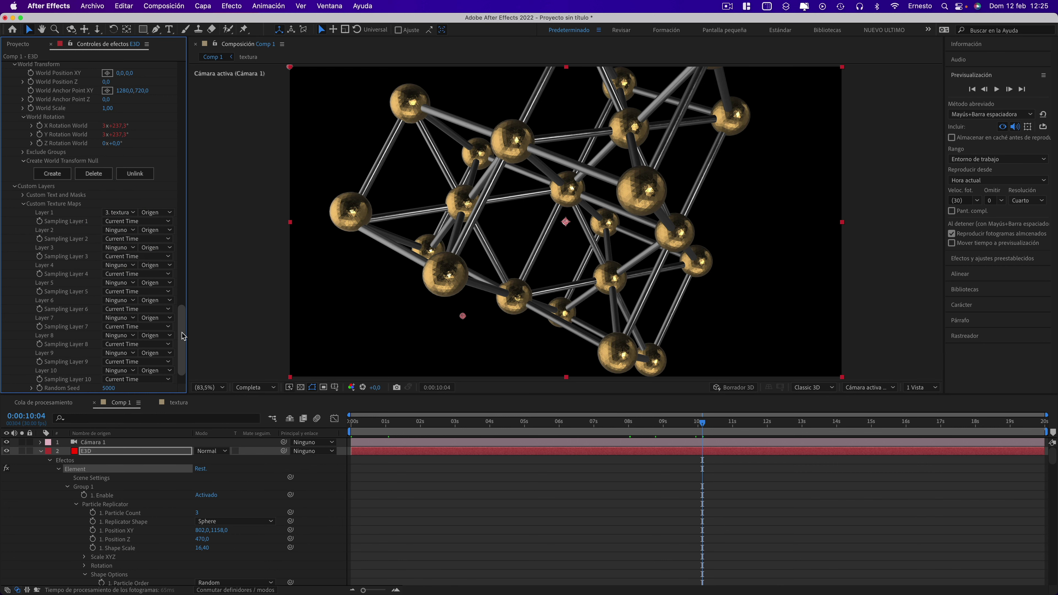
drag(181, 333, 186, 62)
click(57, 88)
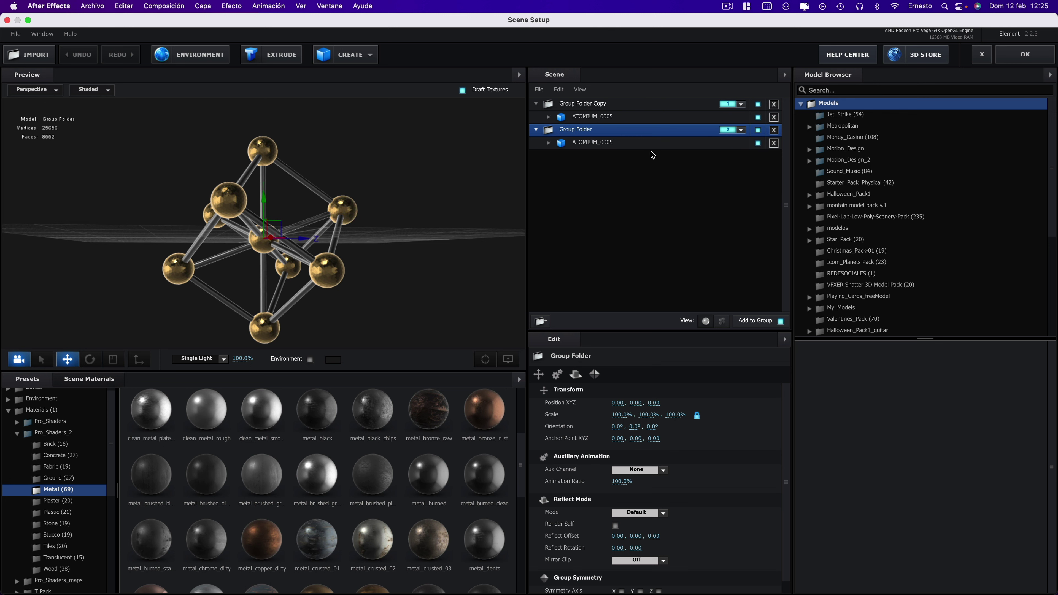
Expand ATOMIUM_0005 and select the clean_metal_clean_gold material for editing
click(590, 143)
click(548, 142)
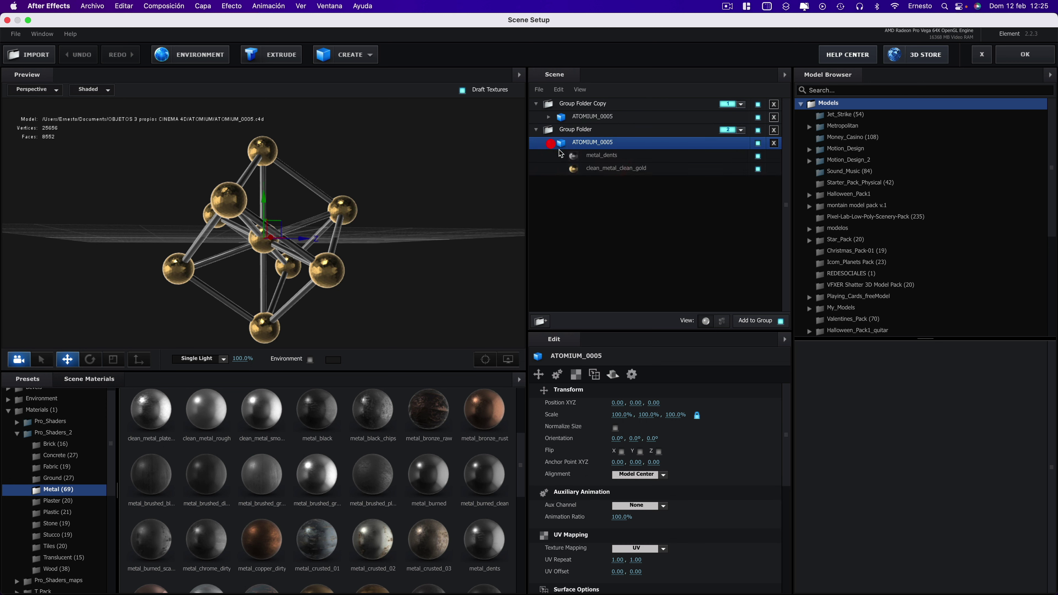
click(87, 382)
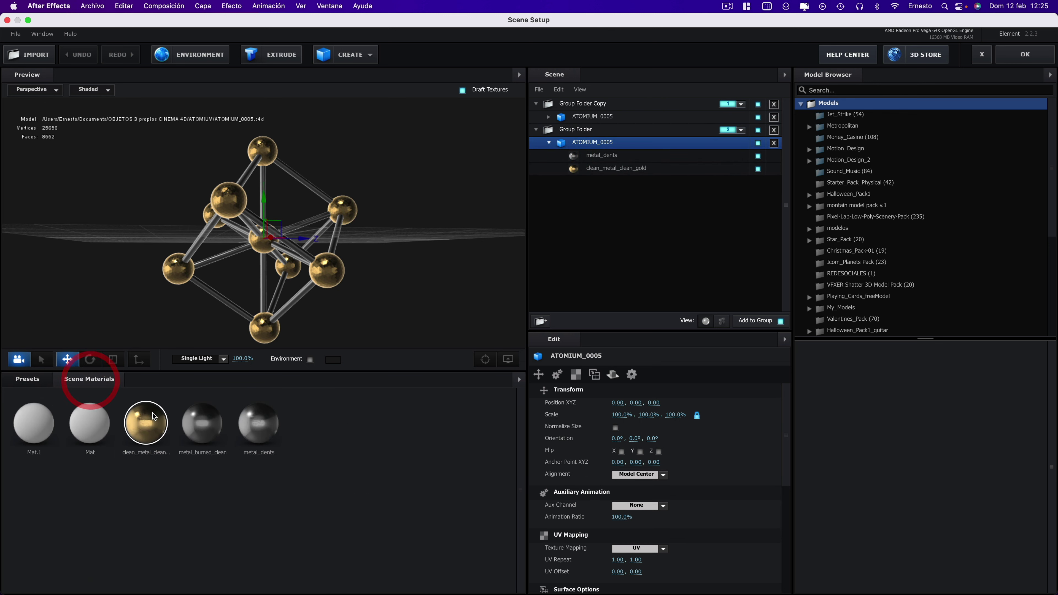
click(146, 422)
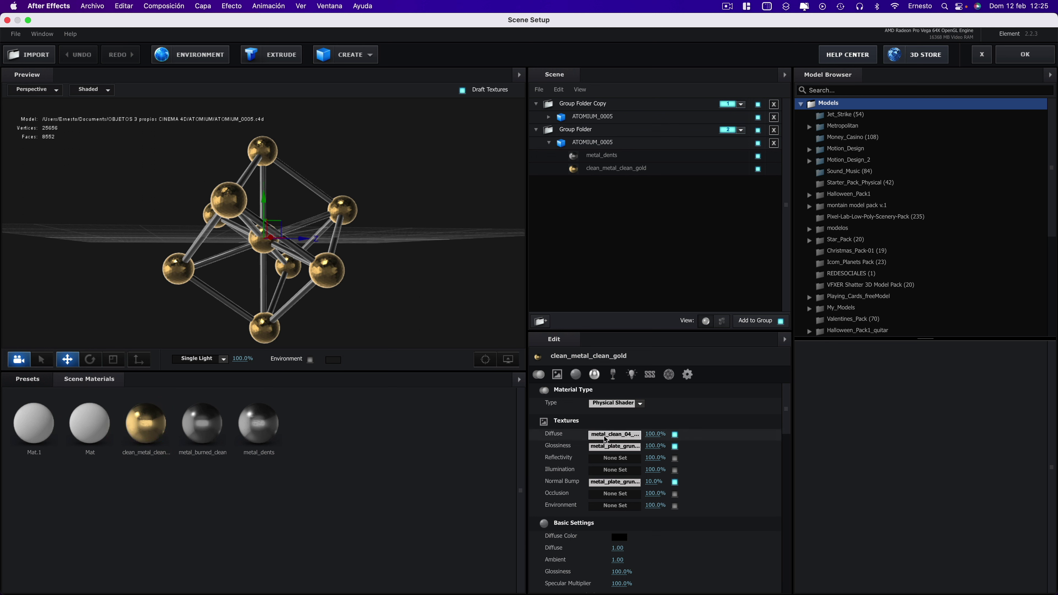
Use Custom Layer 1 as the gold material's diffuse texture with saturation at 11%
click(612, 435)
click(503, 145)
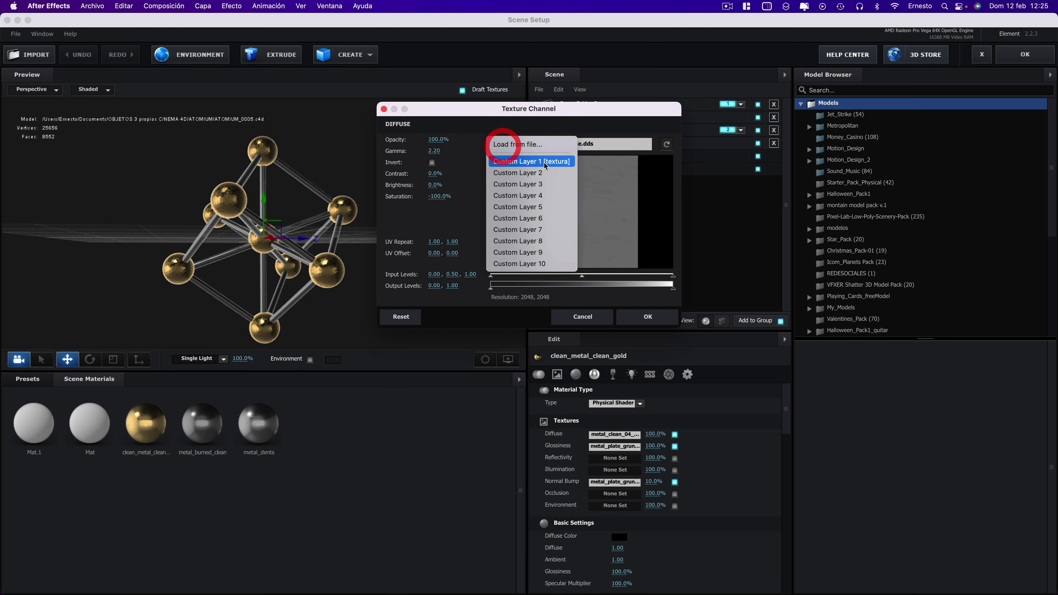
click(520, 163)
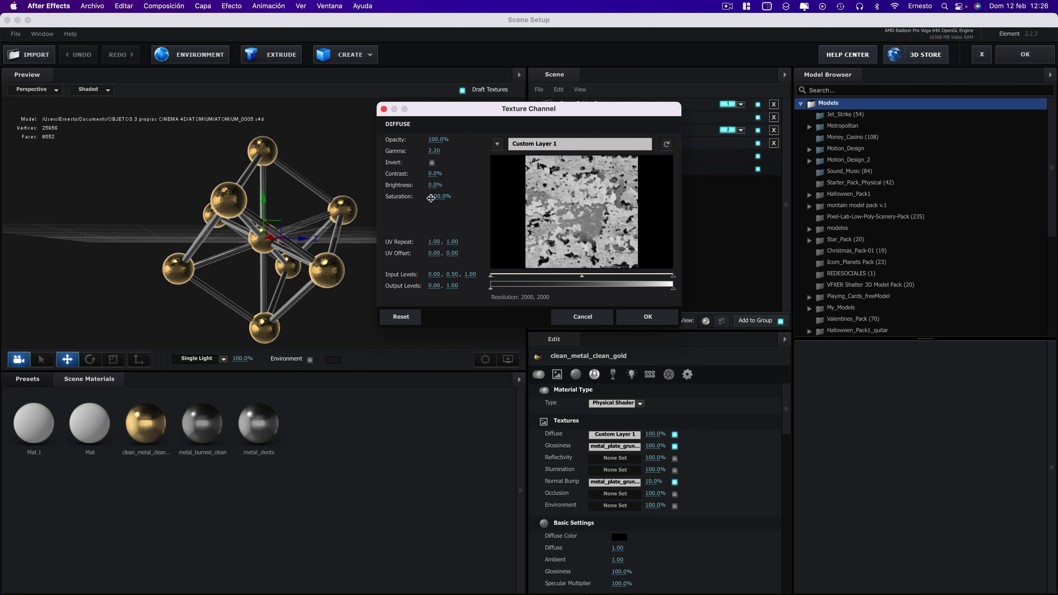
drag(436, 199, 484, 200)
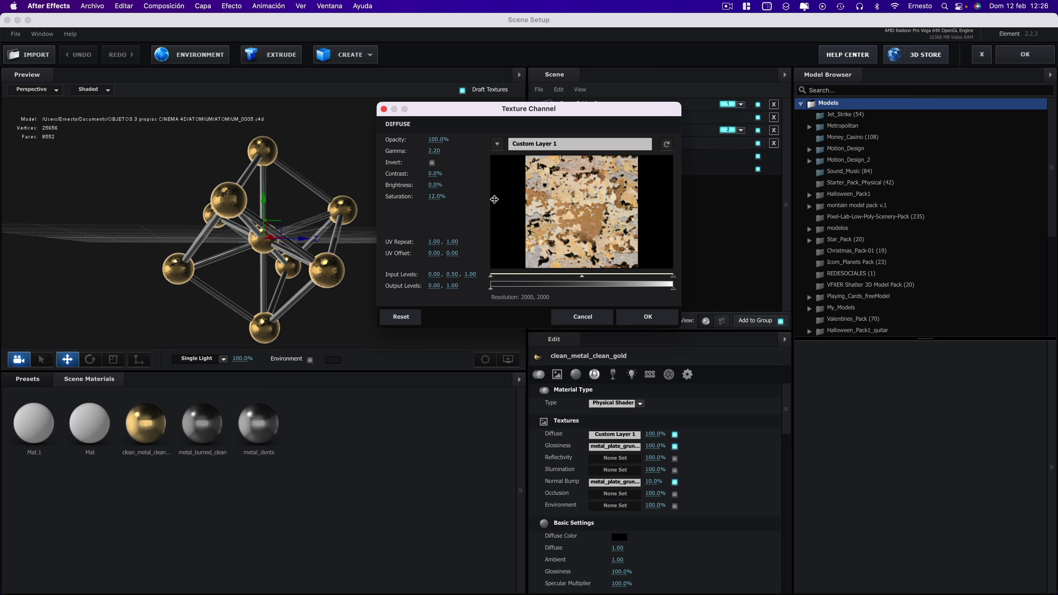
click(494, 199)
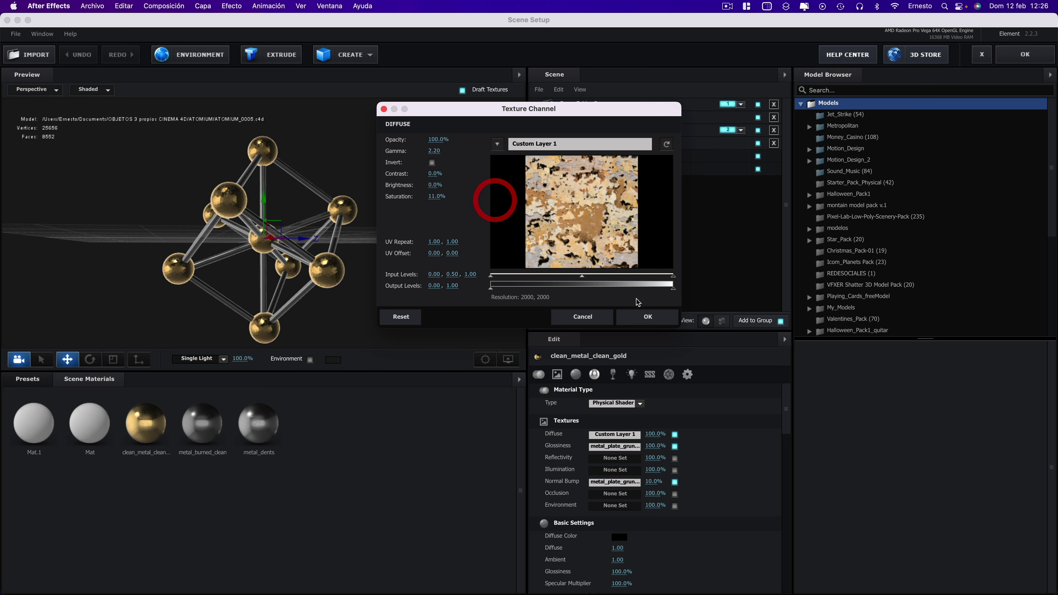
click(648, 317)
click(611, 169)
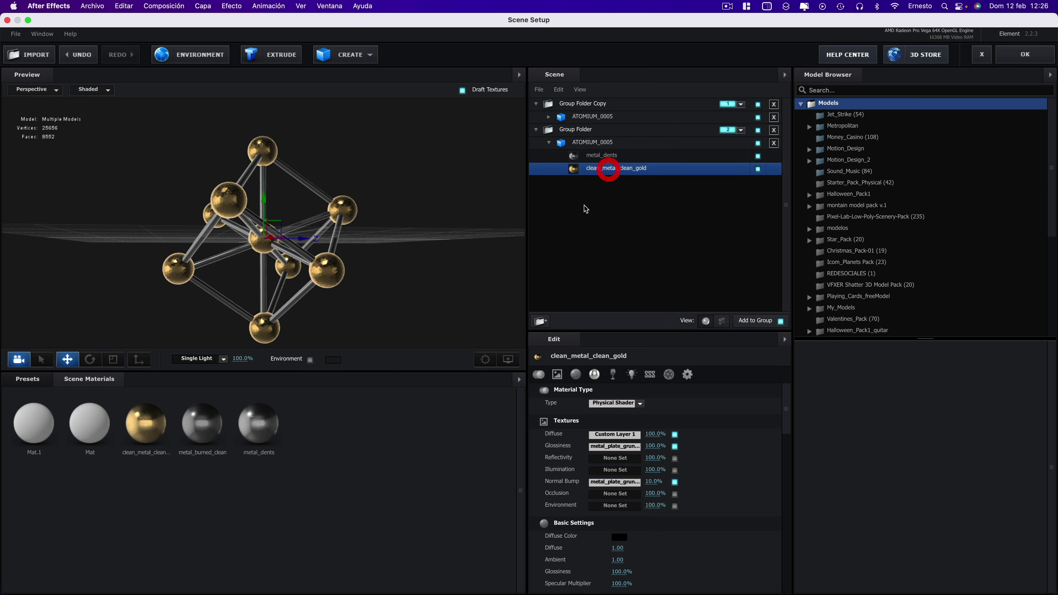
click(615, 434)
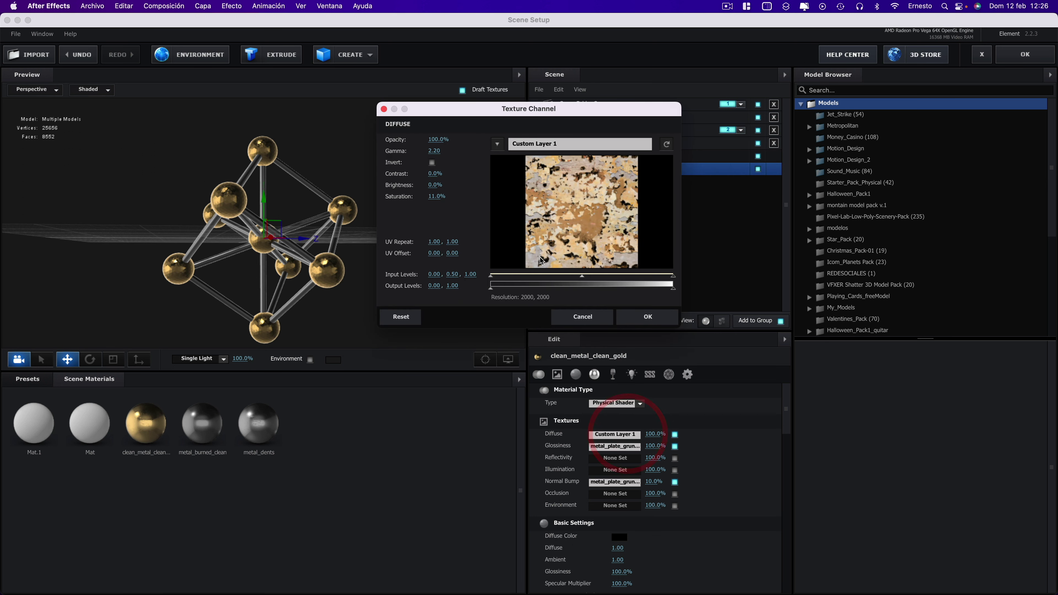
click(648, 317)
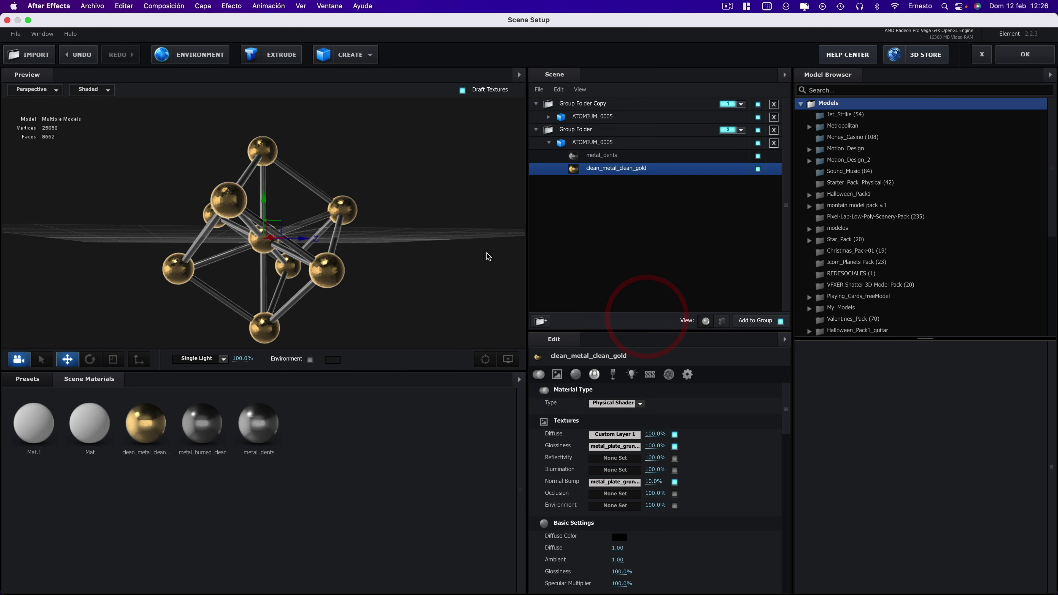
Set the gold material's diffuse colour to white (FFFFFF)
click(621, 538)
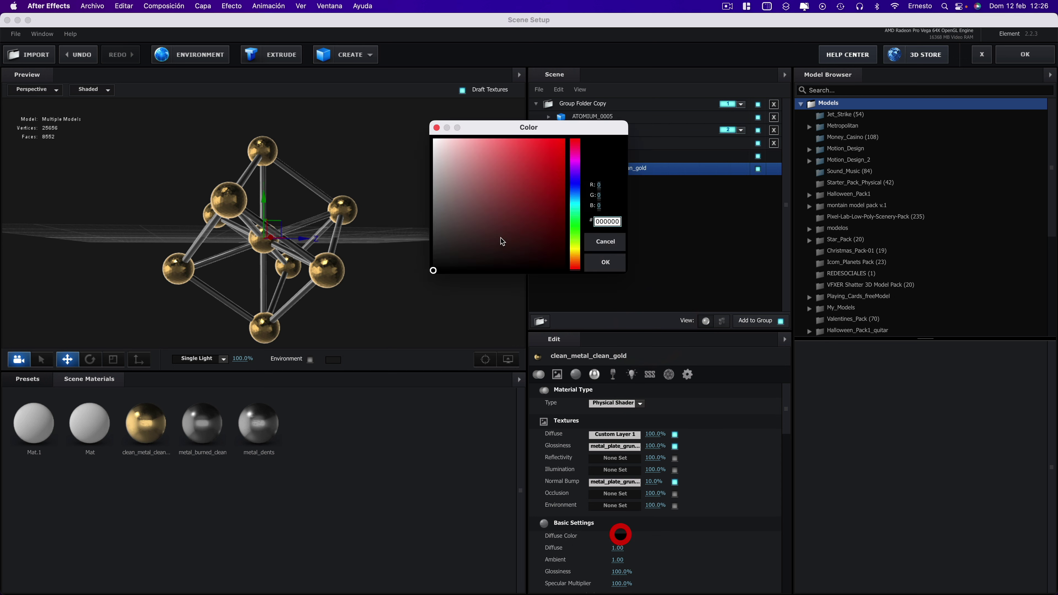
click(350, 85)
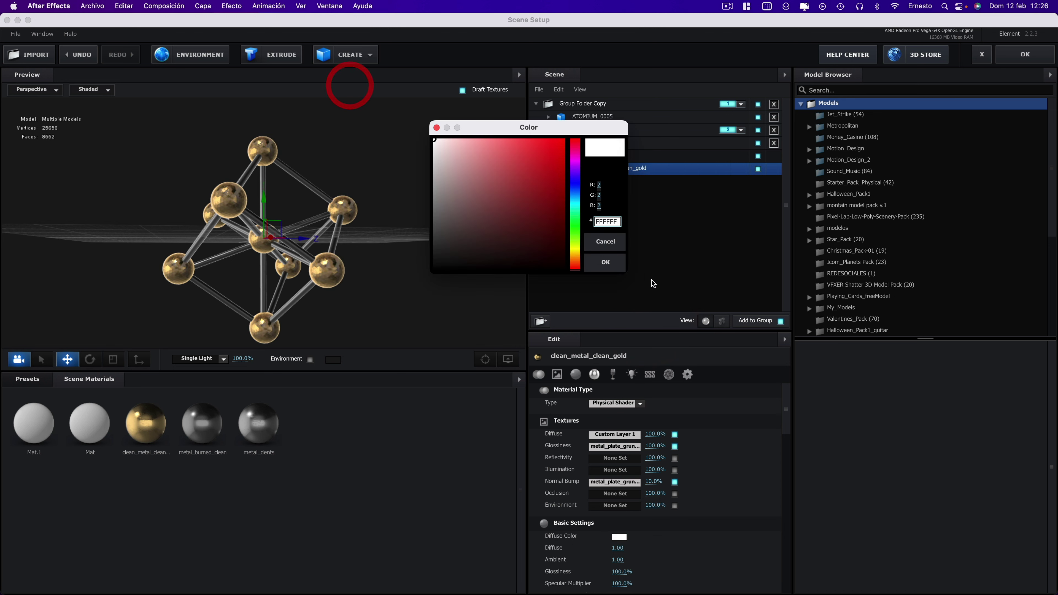
click(605, 262)
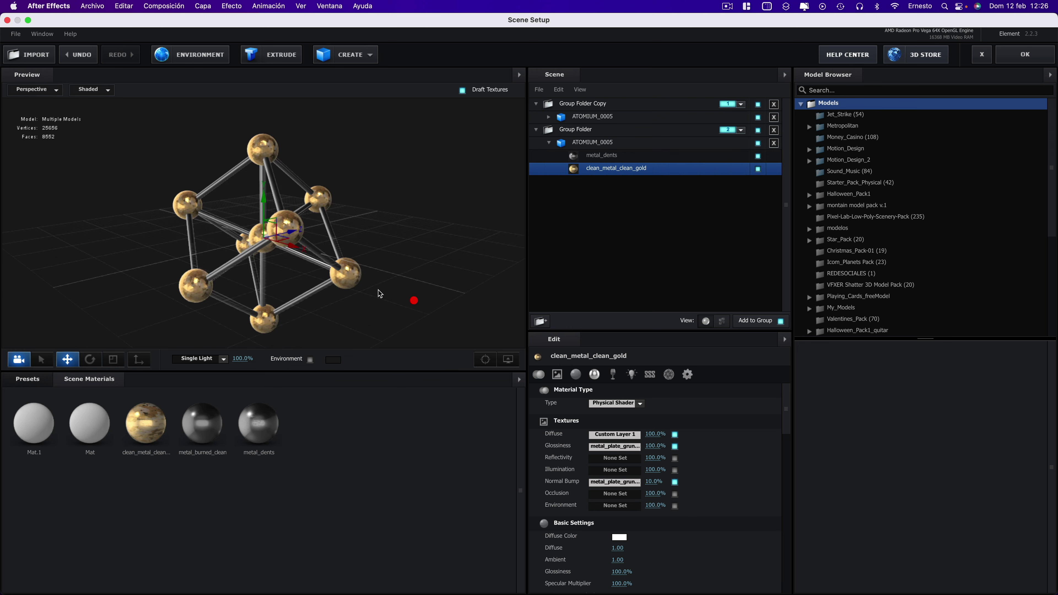
mouse_move(413, 301)
mouse_down()
mouse_move(417, 259)
mouse_move(316, 263)
mouse_move(422, 279)
mouse_move(472, 269)
mouse_up()
Raise the material's alpha threshold to 0.20 and inspect the central sphere
scroll(633, 467, down, 3)
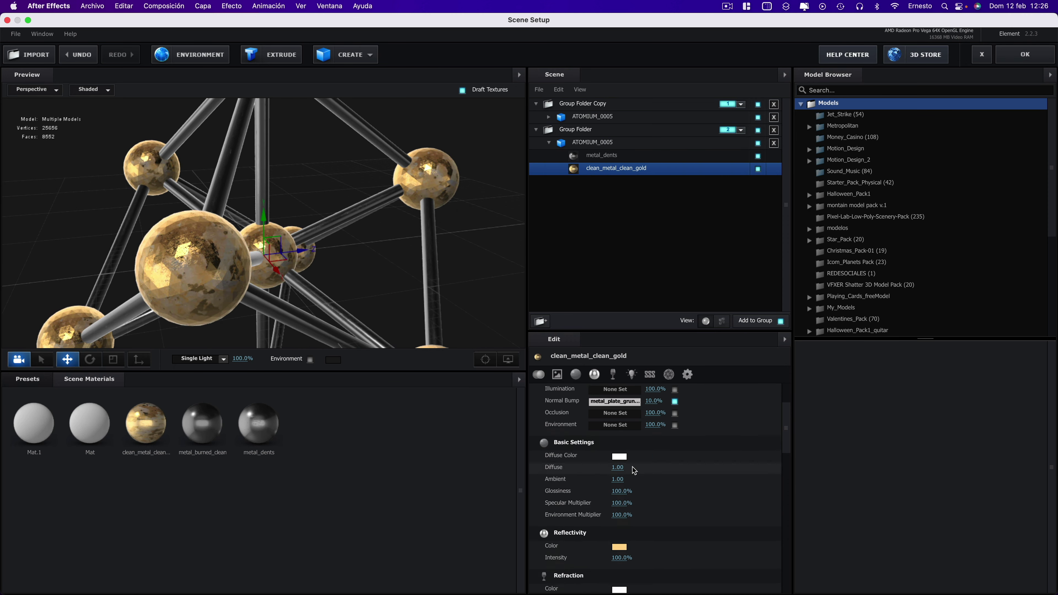
scroll(634, 467, down, 3)
scroll(637, 469, down, 3)
scroll(639, 471, down, 2)
scroll(640, 470, up, 1)
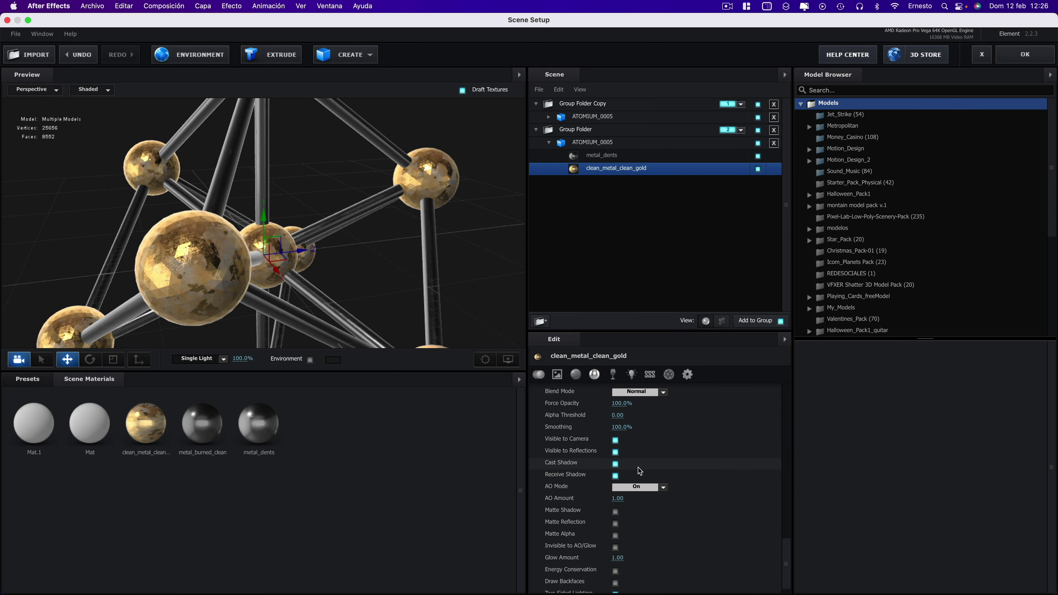
scroll(638, 469, up, 1)
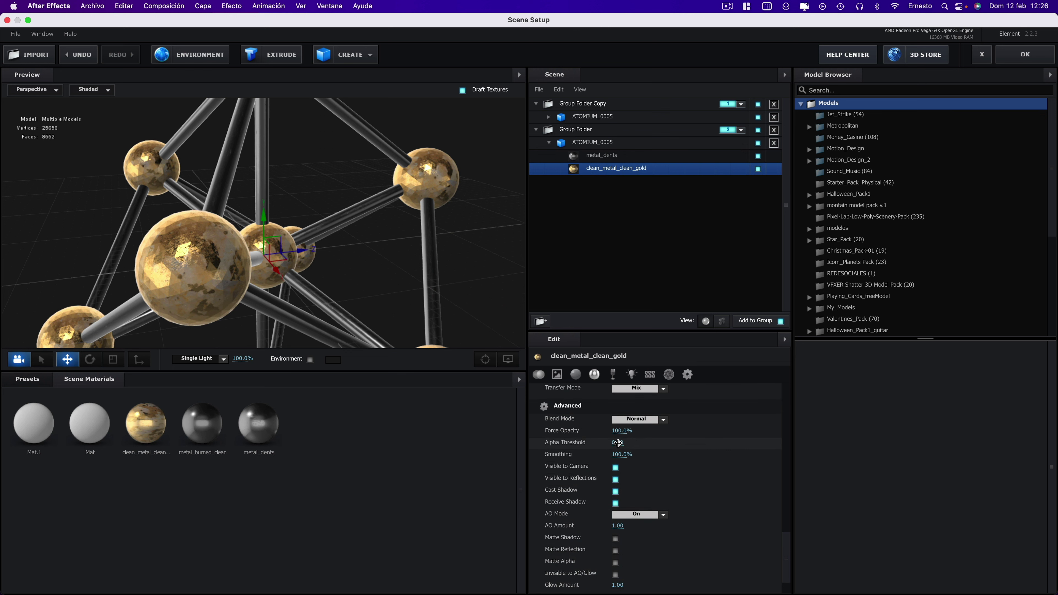
drag(623, 442, 632, 443)
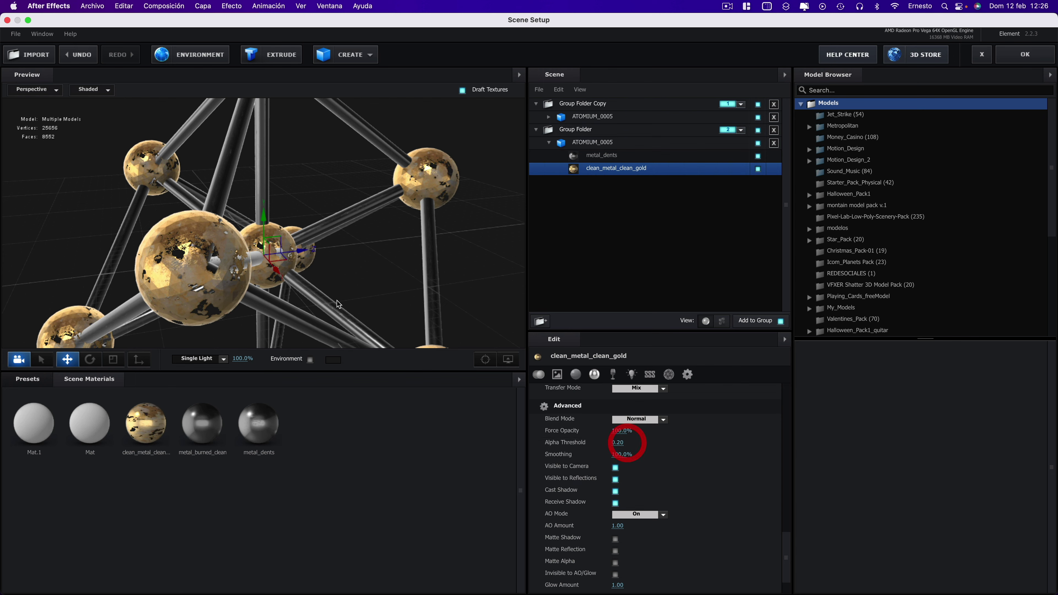
drag(337, 300, 348, 301)
drag(337, 265, 339, 267)
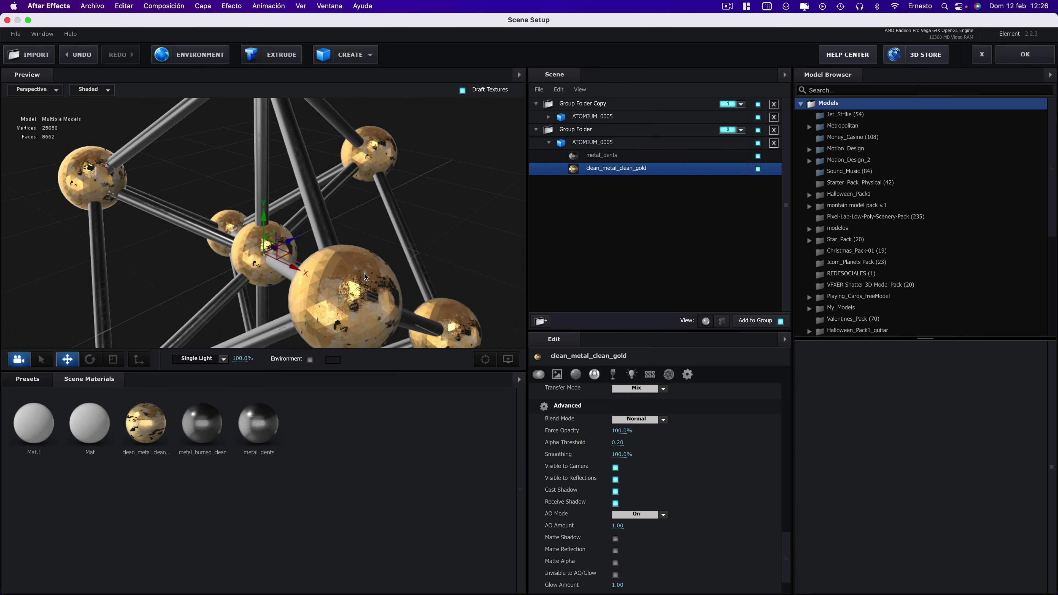
click(339, 267)
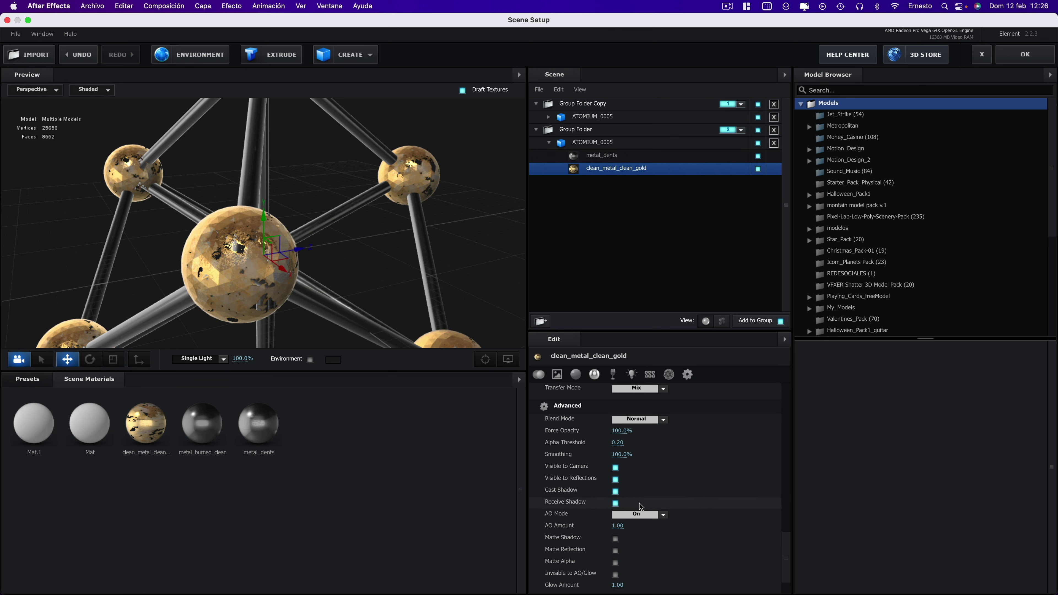
Enable Draw Backfaces on the gold material and review the lattice from new angles
scroll(667, 417, down, 3)
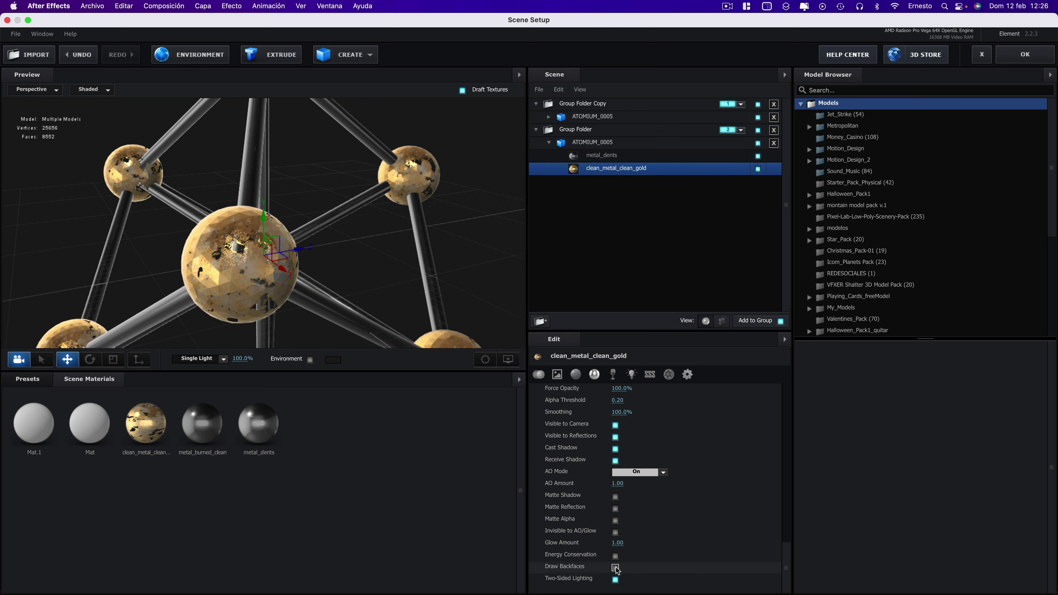
click(615, 567)
mouse_move(358, 252)
mouse_down()
mouse_move(363, 282)
mouse_move(395, 283)
mouse_up()
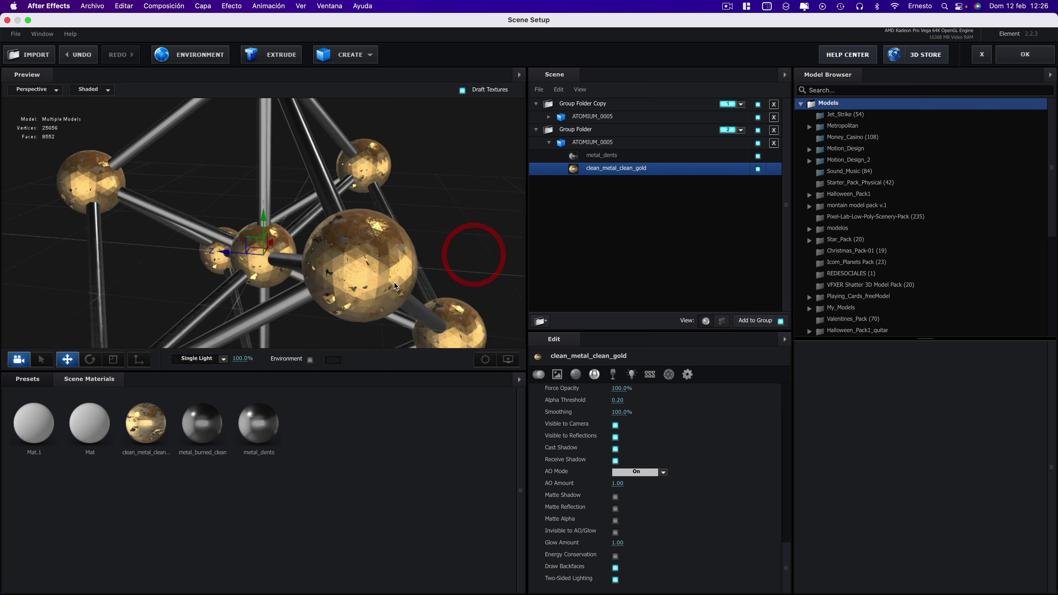
mouse_move(395, 283)
mouse_down()
mouse_move(265, 337)
mouse_move(434, 270)
mouse_move(353, 246)
mouse_move(331, 261)
mouse_move(376, 260)
mouse_up()
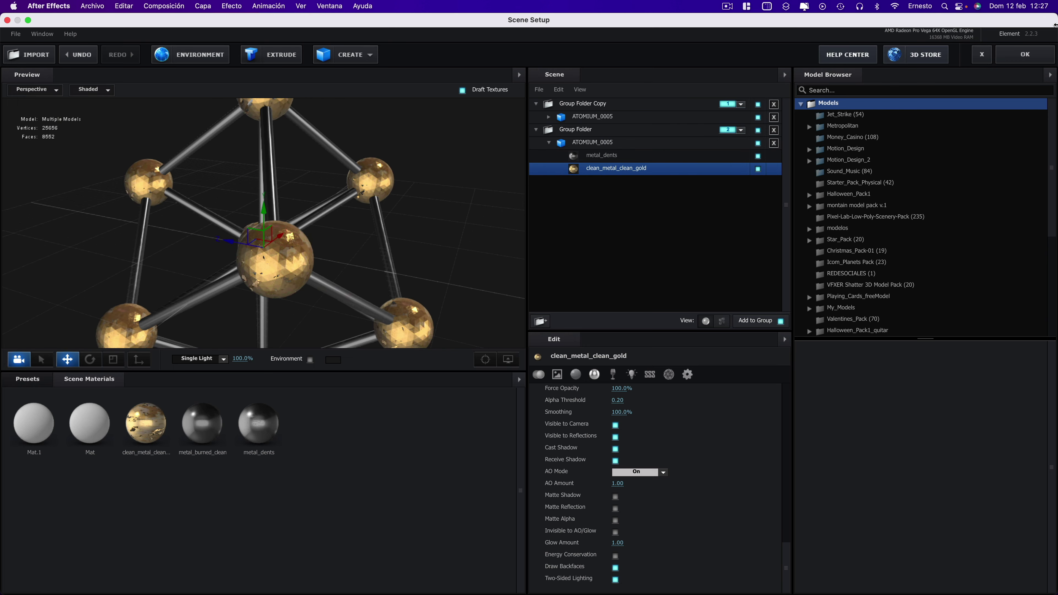
click(1025, 63)
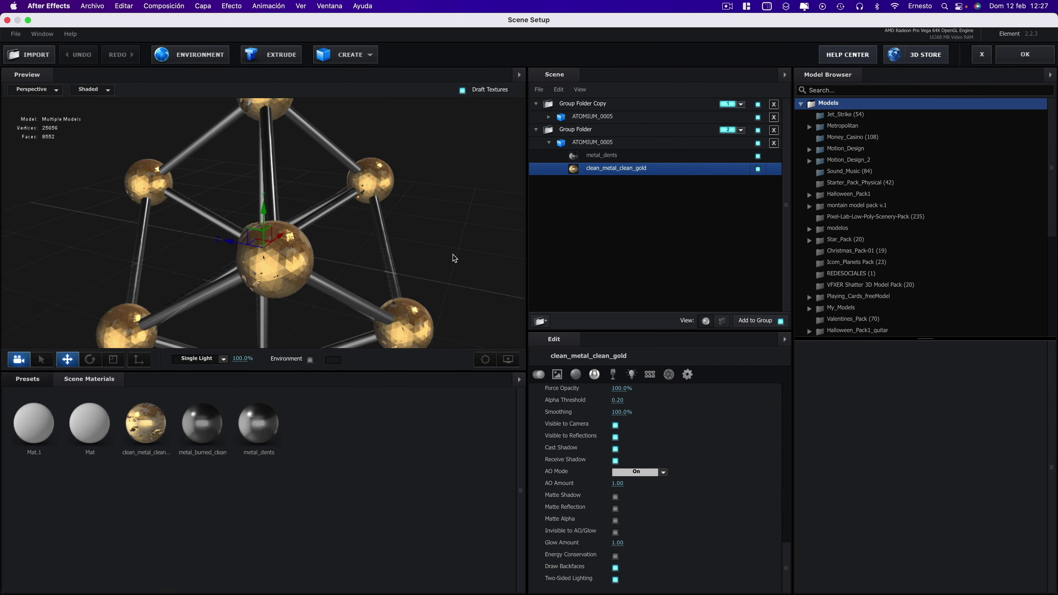
Give the atoms' diffuse texture 69% saturation and 79% contrast, then close Scene Setup
scroll(624, 444, up, 10)
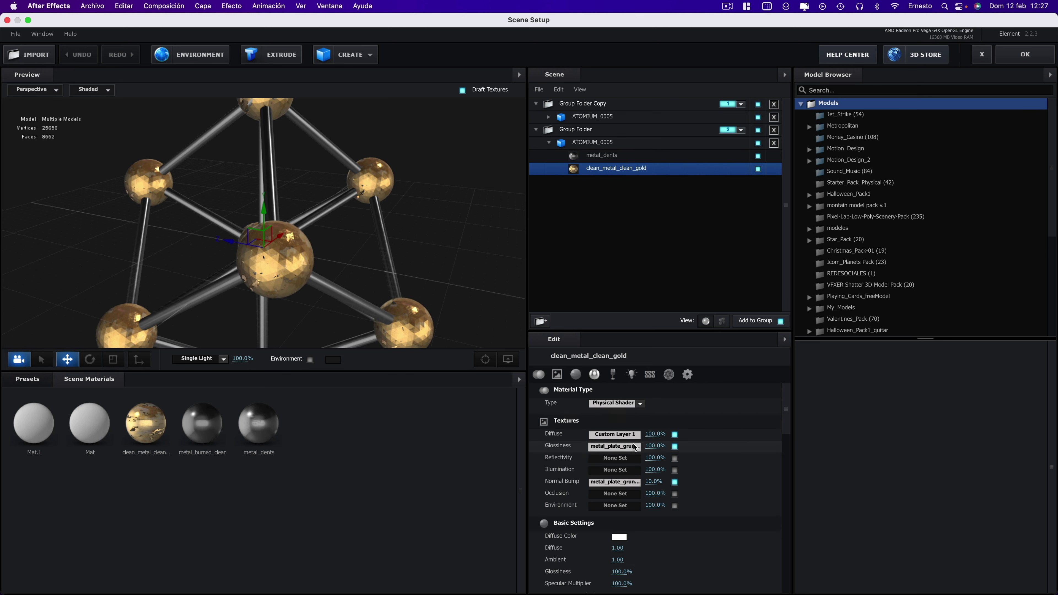
click(614, 434)
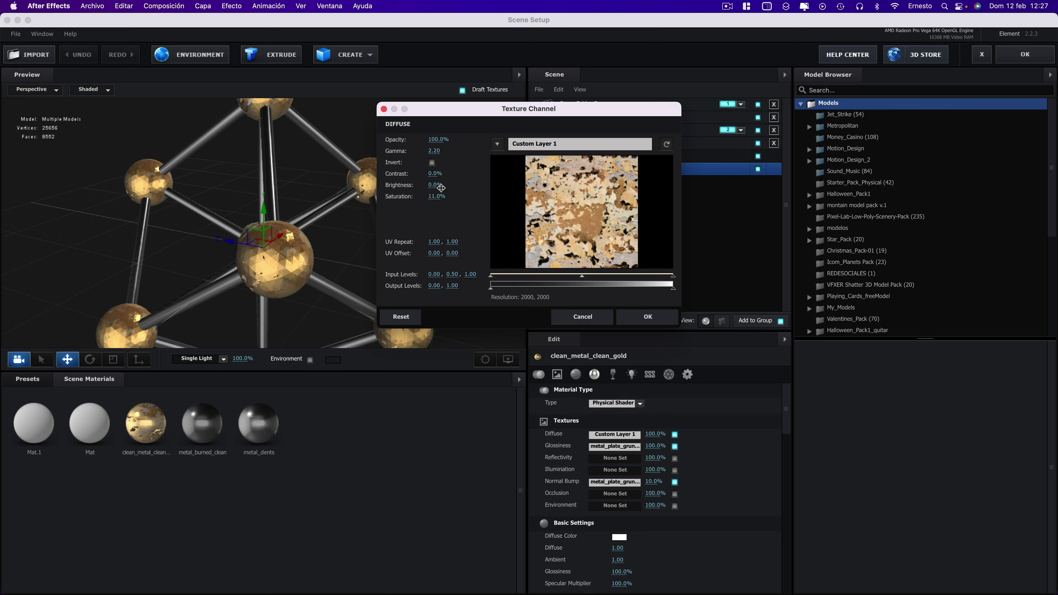
mouse_move(448, 198)
mouse_down()
mouse_move(468, 198)
mouse_move(471, 177)
mouse_move(481, 177)
mouse_up()
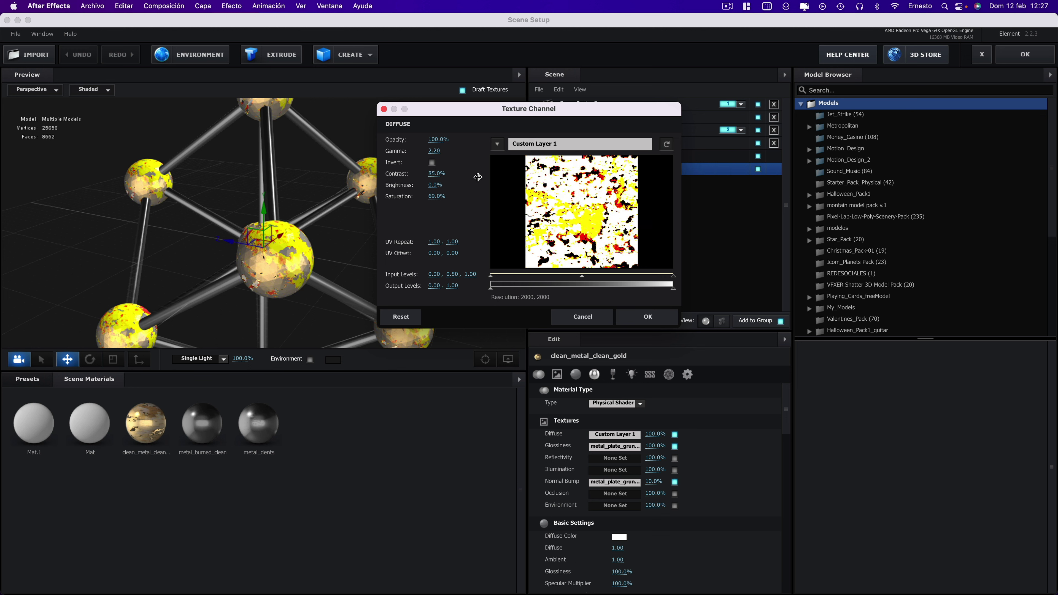
drag(477, 177, 475, 177)
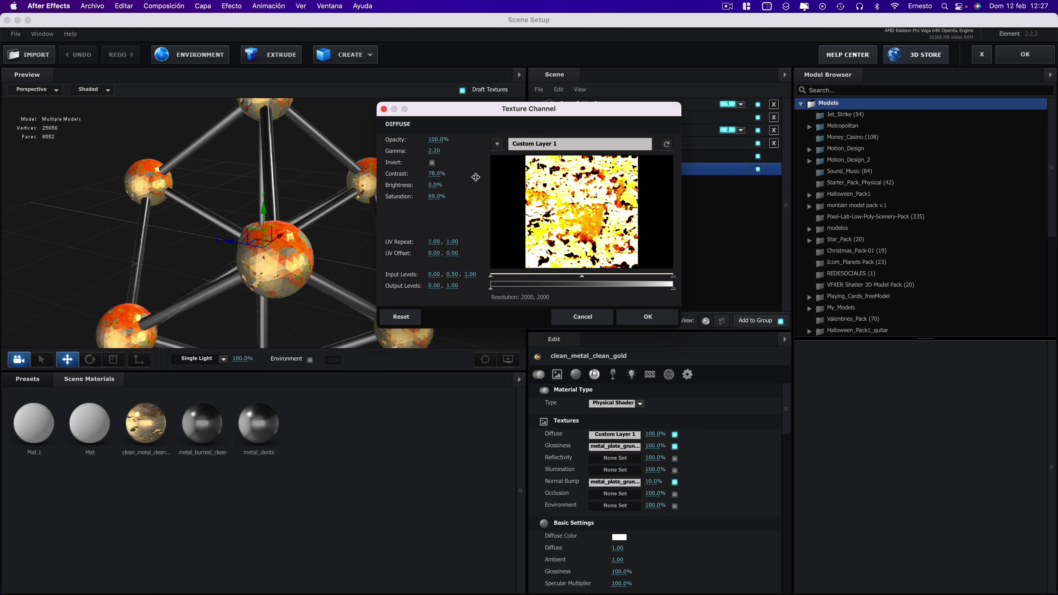
click(651, 319)
click(1017, 54)
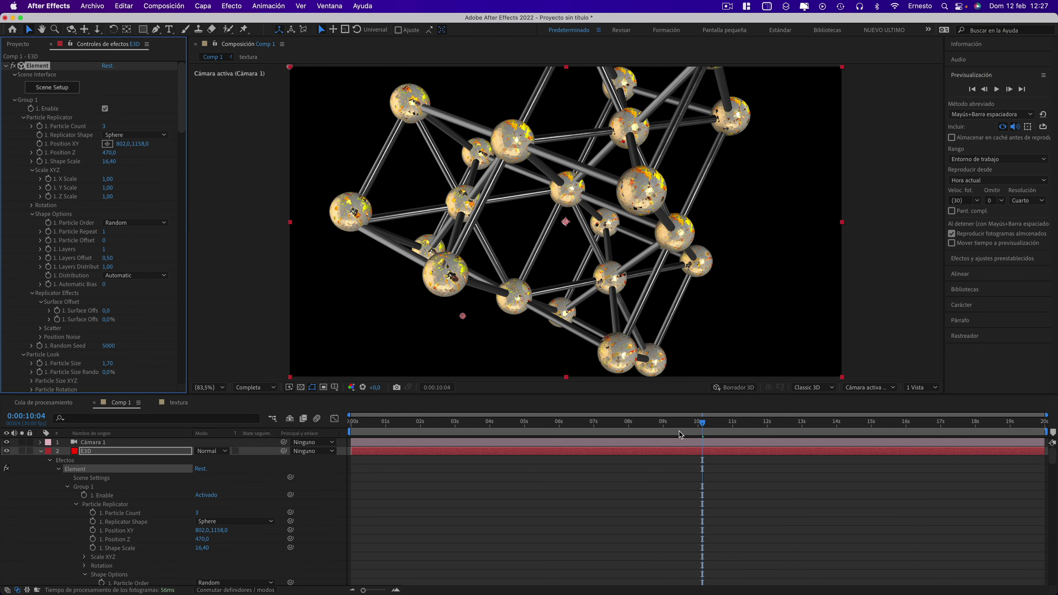
Scrub the timeline to another frame to review the orange-patched gold lattice
mouse_move(678, 422)
mouse_down()
mouse_move(531, 415)
mouse_move(725, 421)
mouse_up()
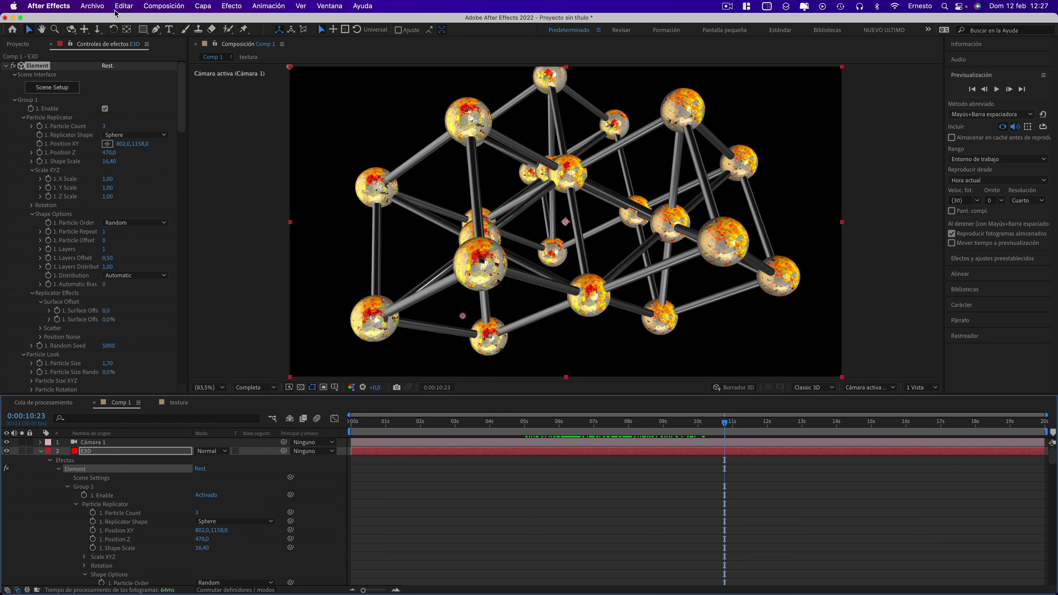
Collapse the E3D layer, then create a light grey CFCFCF solid placed below textura
click(40, 451)
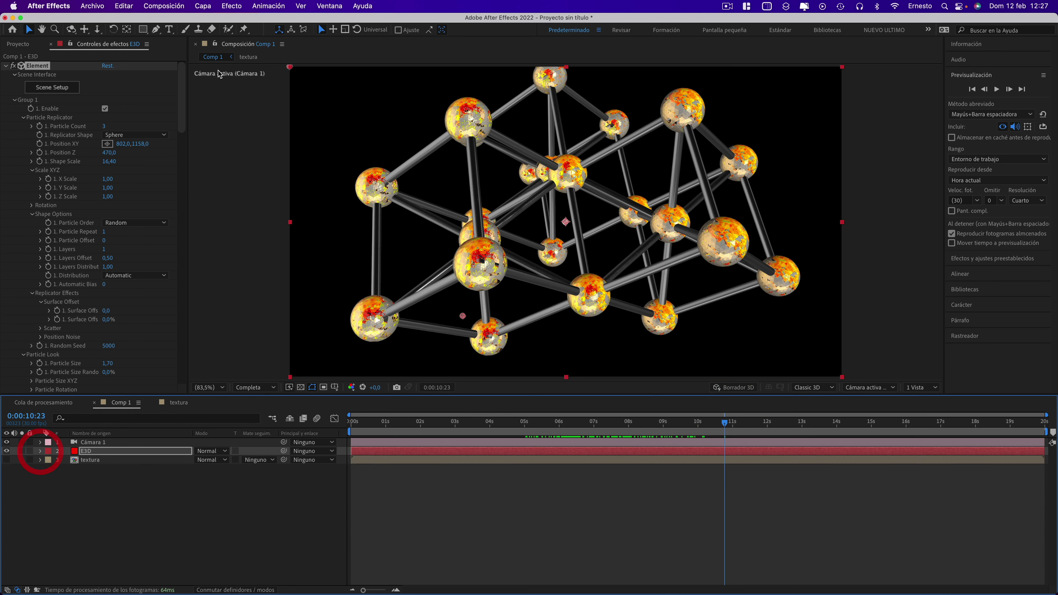
click(202, 5)
mouse_move(250, 21)
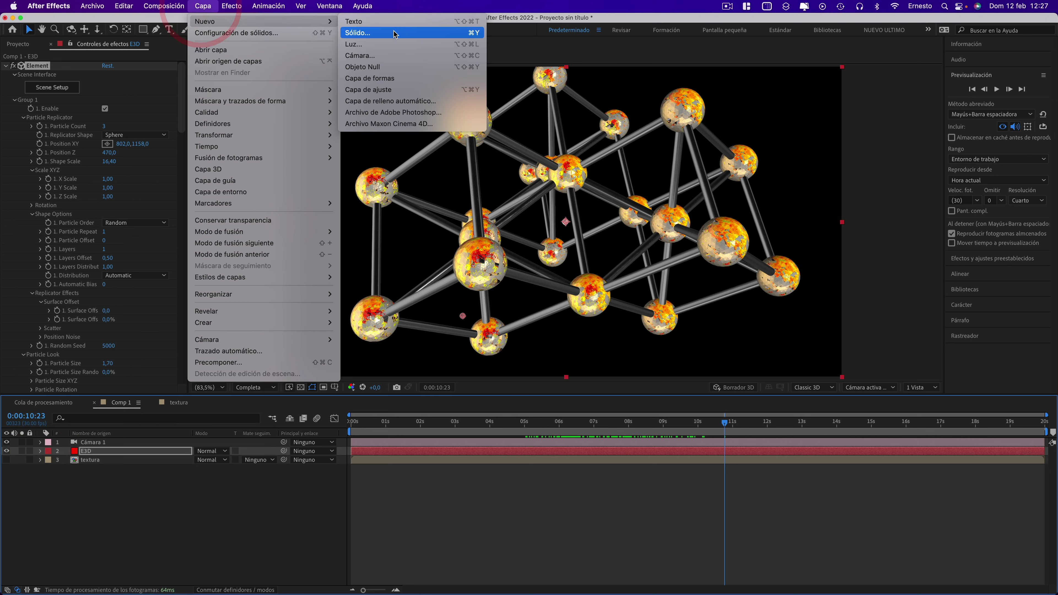
click(346, 32)
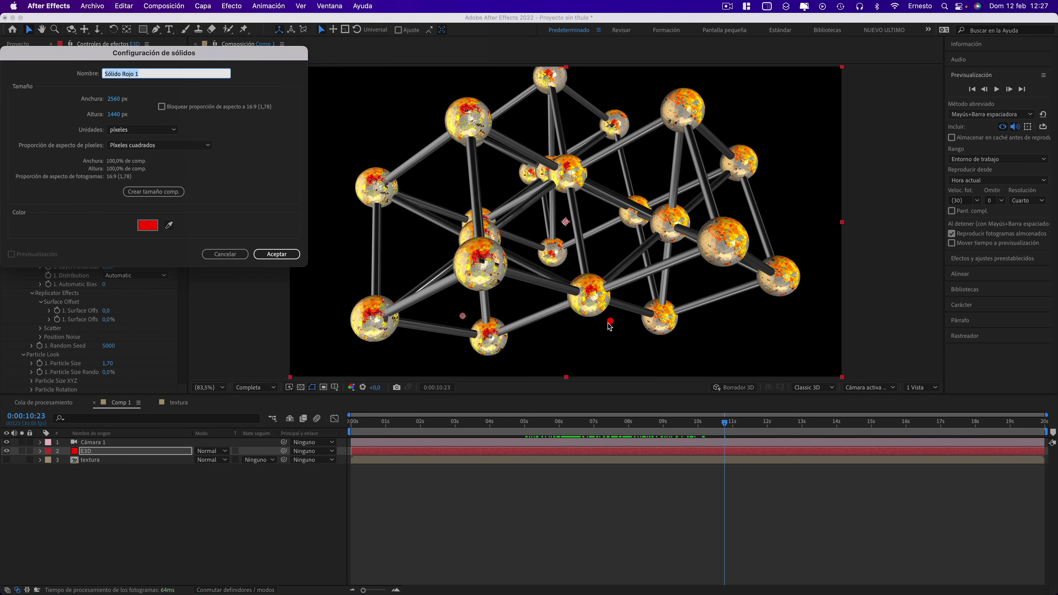
click(213, 254)
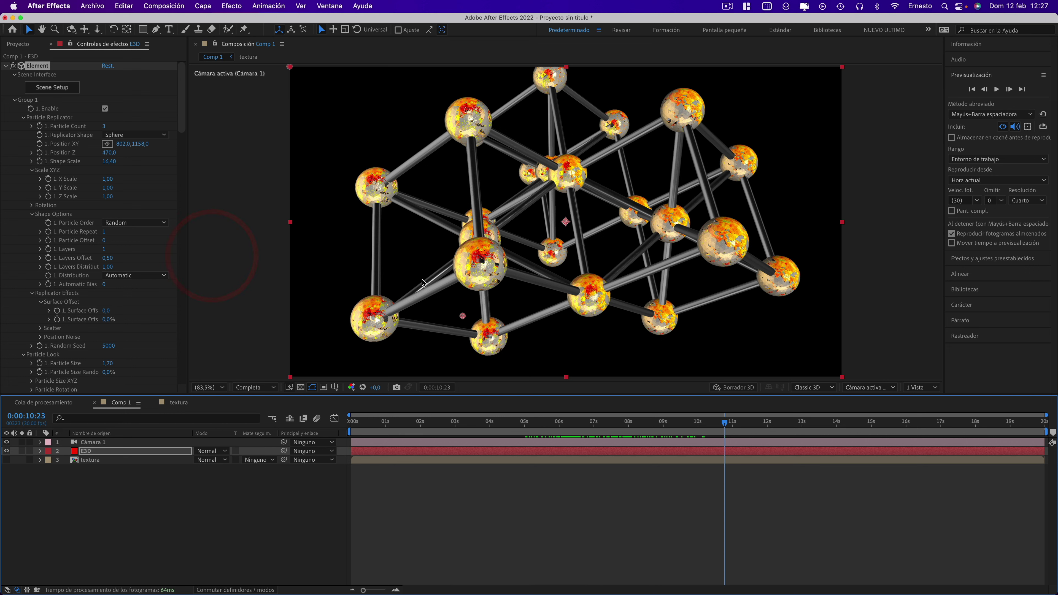
click(203, 6)
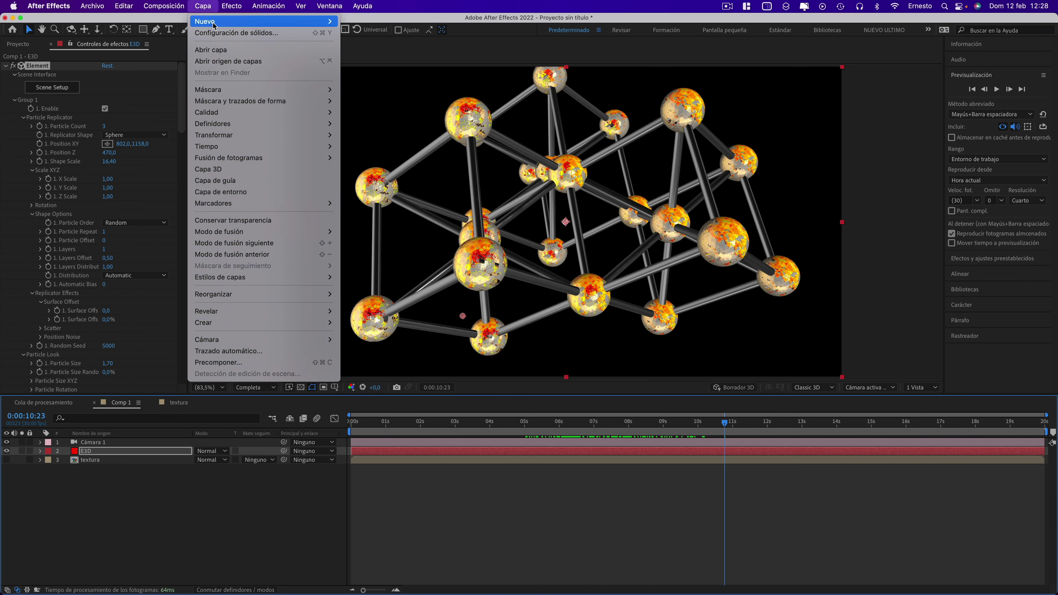
mouse_move(214, 25)
click(355, 34)
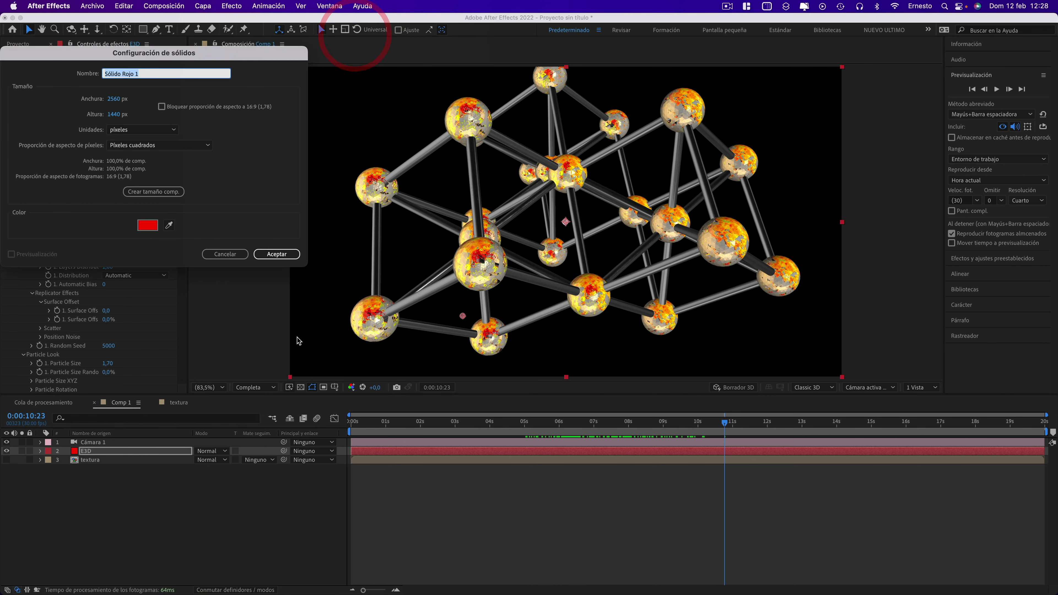
click(147, 225)
drag(12, 106, 3, 107)
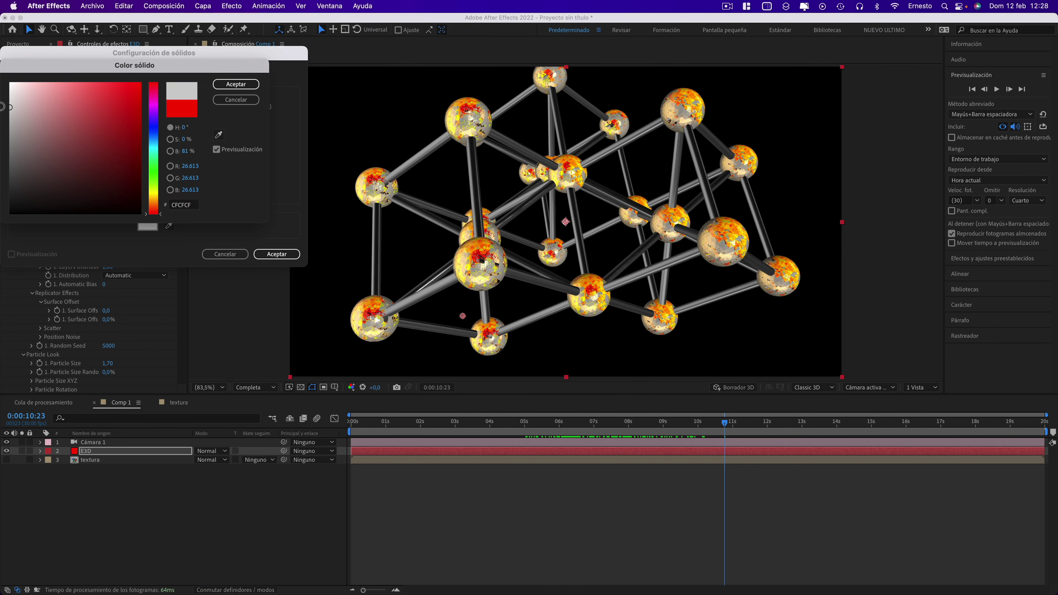
click(236, 84)
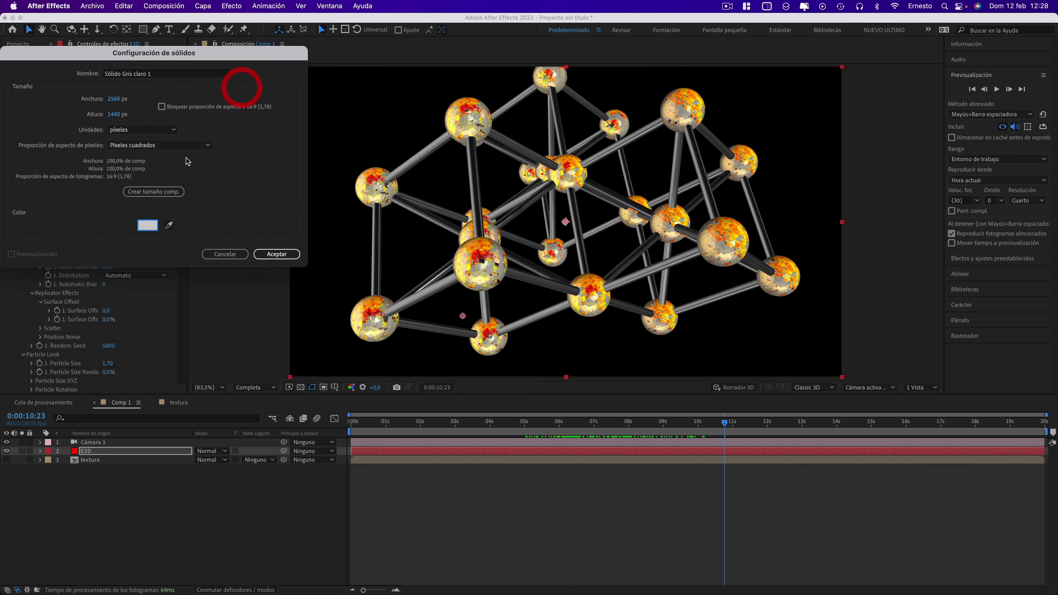
click(277, 253)
drag(125, 442, 132, 477)
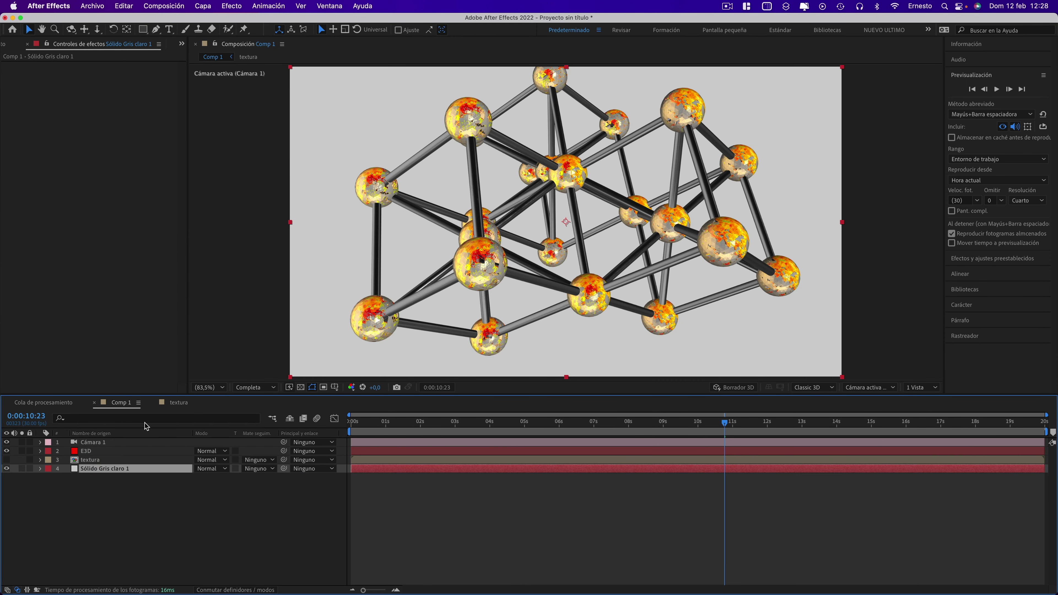
Change the solid's colour to a darker neutral grey, #5E5E5E
click(201, 10)
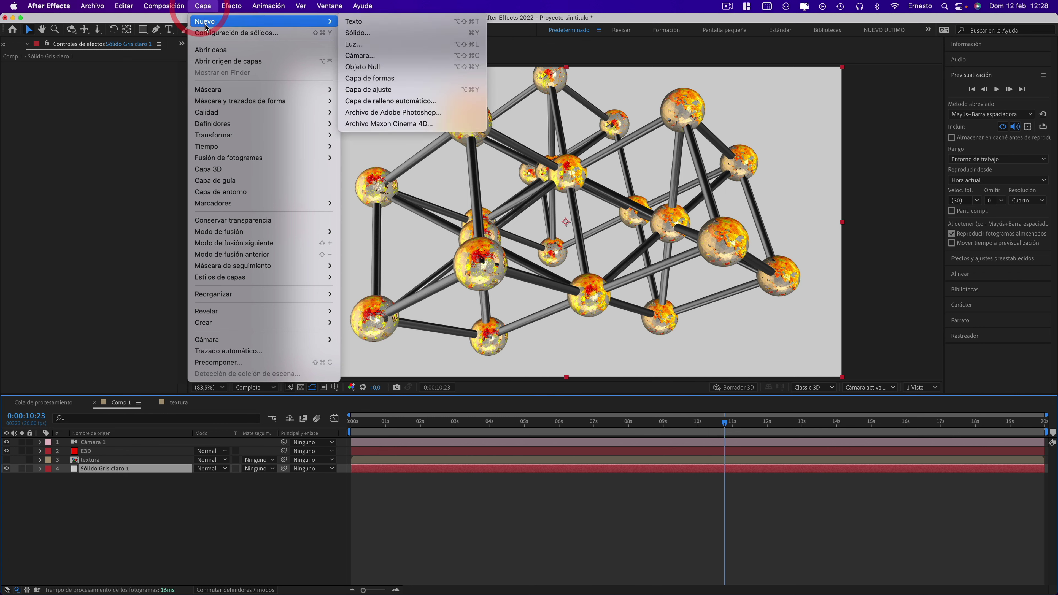
click(207, 33)
click(147, 237)
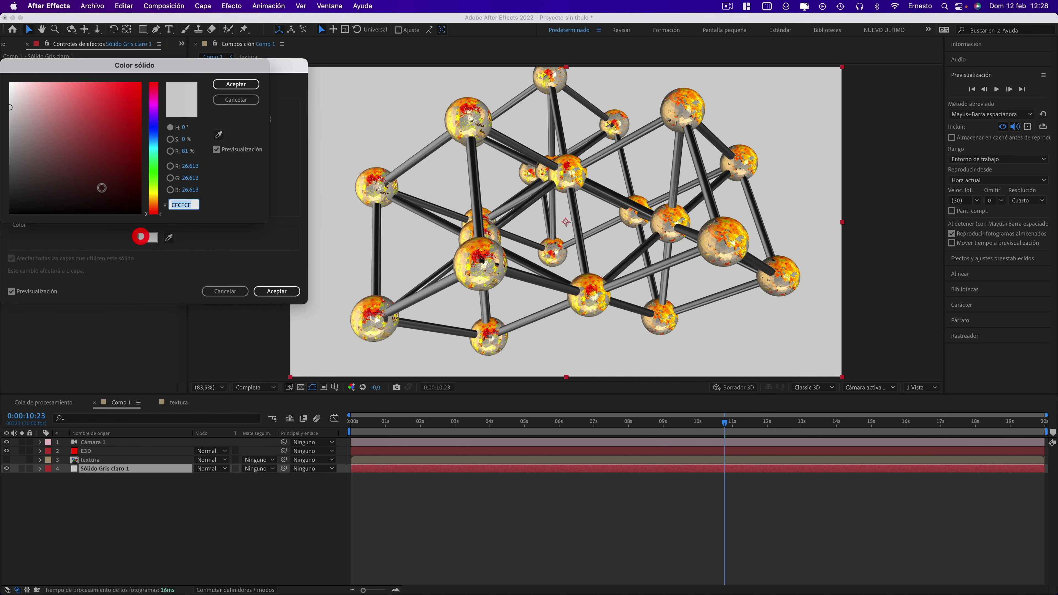
click(15, 160)
mouse_move(14, 160)
mouse_down()
mouse_move(10, 150)
mouse_move(2, 174)
mouse_move(2, 165)
mouse_up()
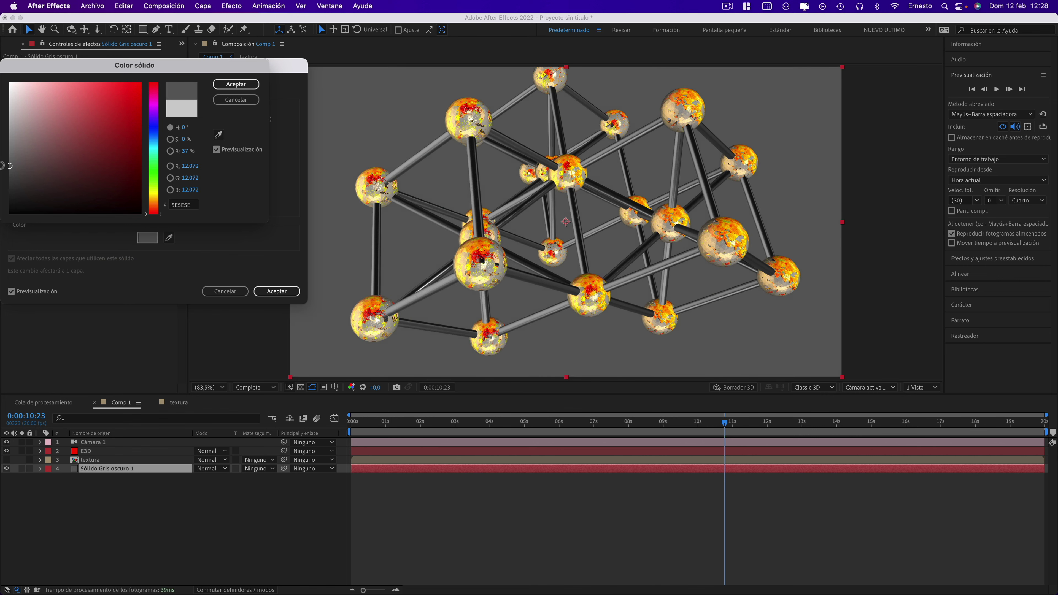
click(236, 84)
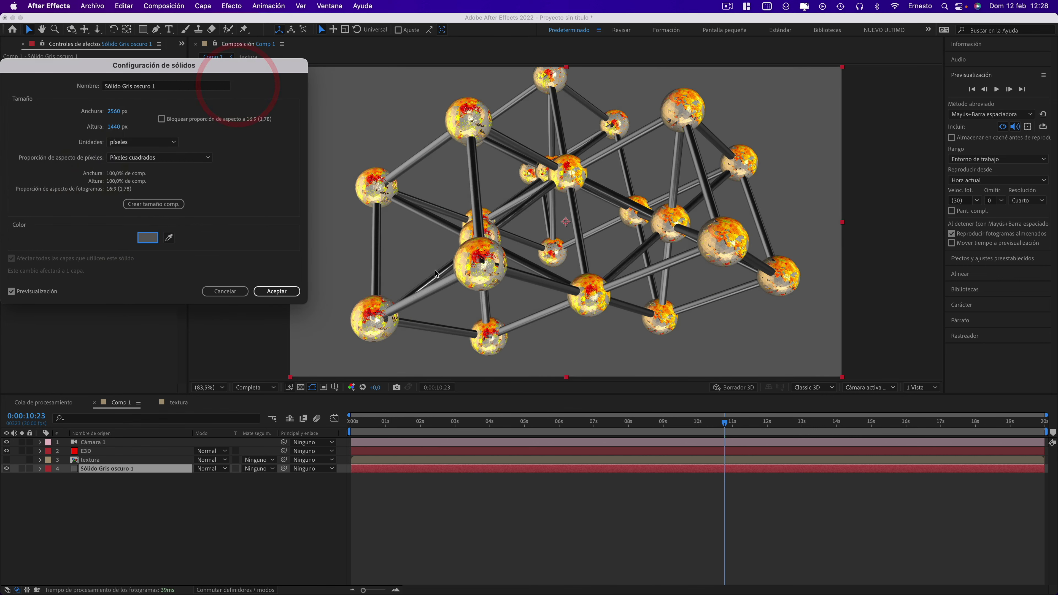
click(276, 291)
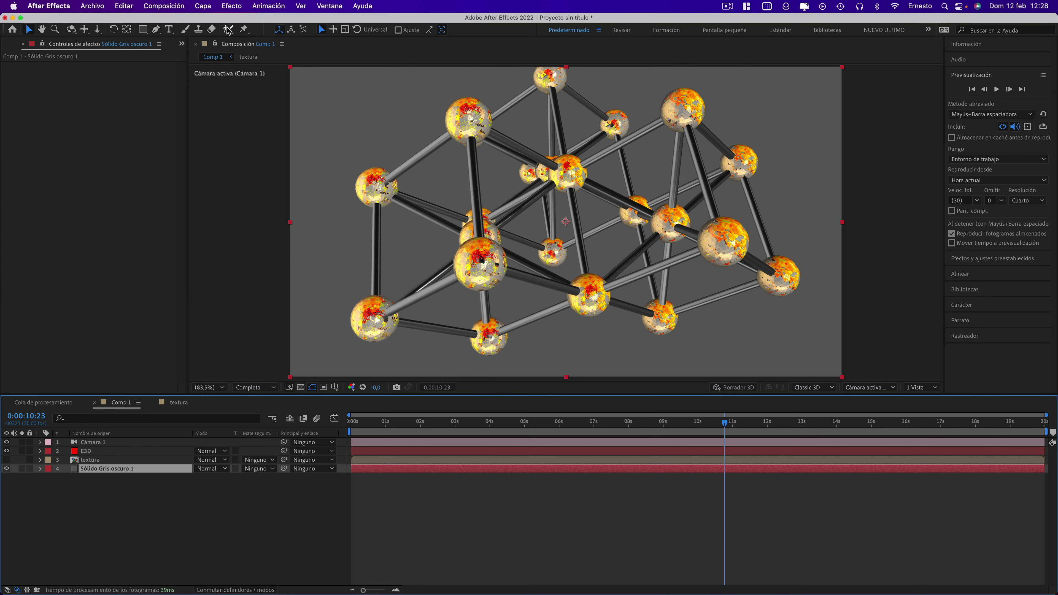
Apply Gradación de degradado to the solid with Pendiente radial shape and swapped colours
click(236, 10)
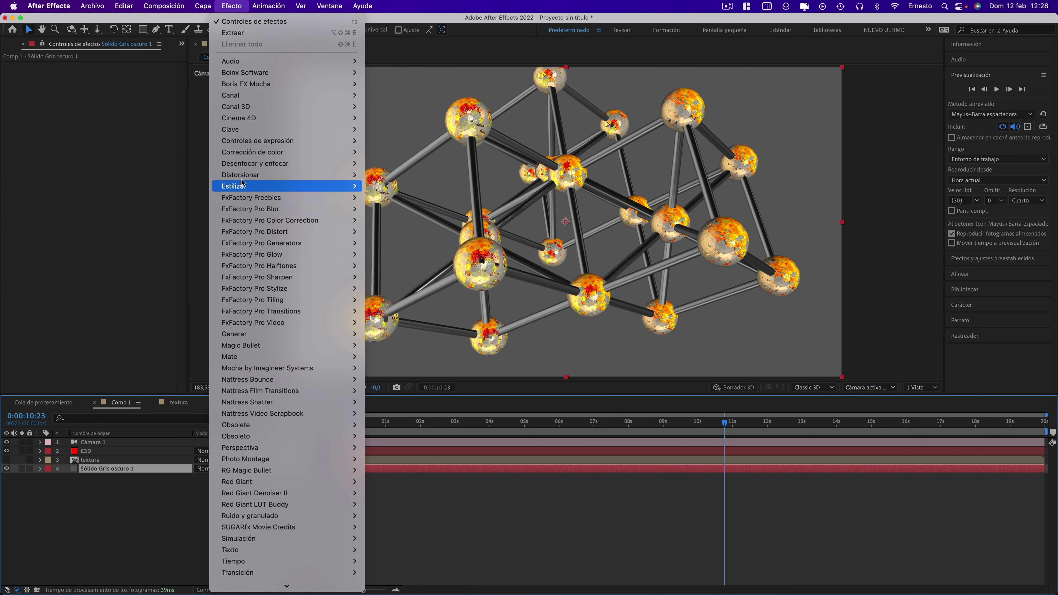
mouse_move(249, 336)
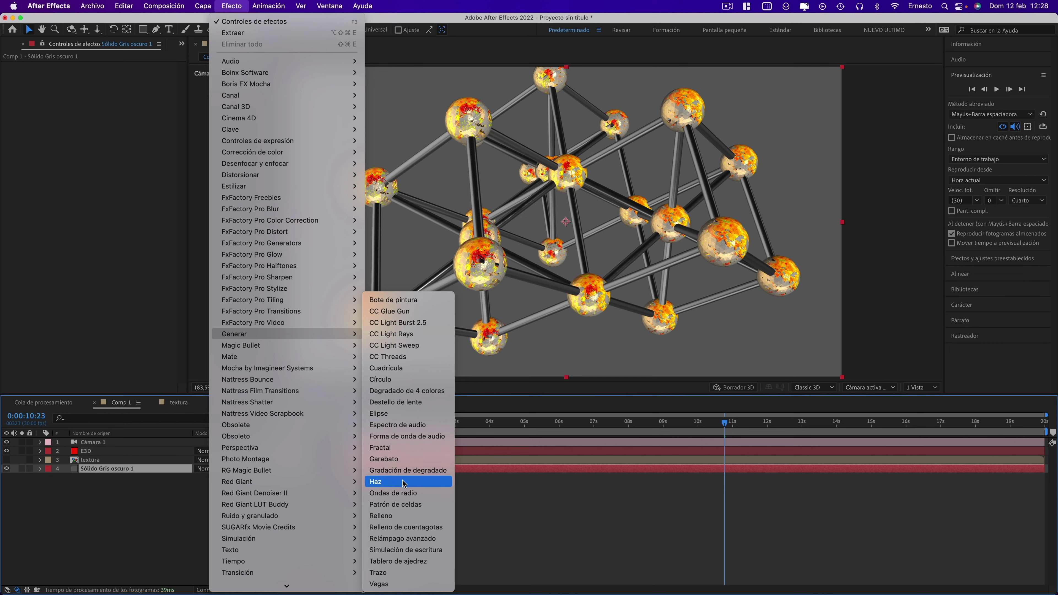
click(406, 470)
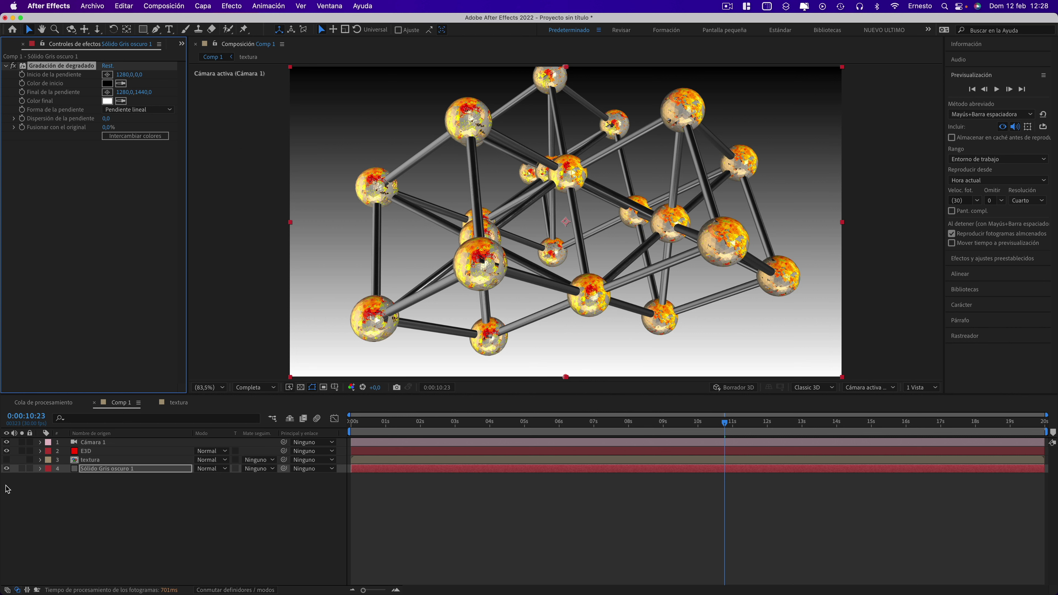
click(139, 109)
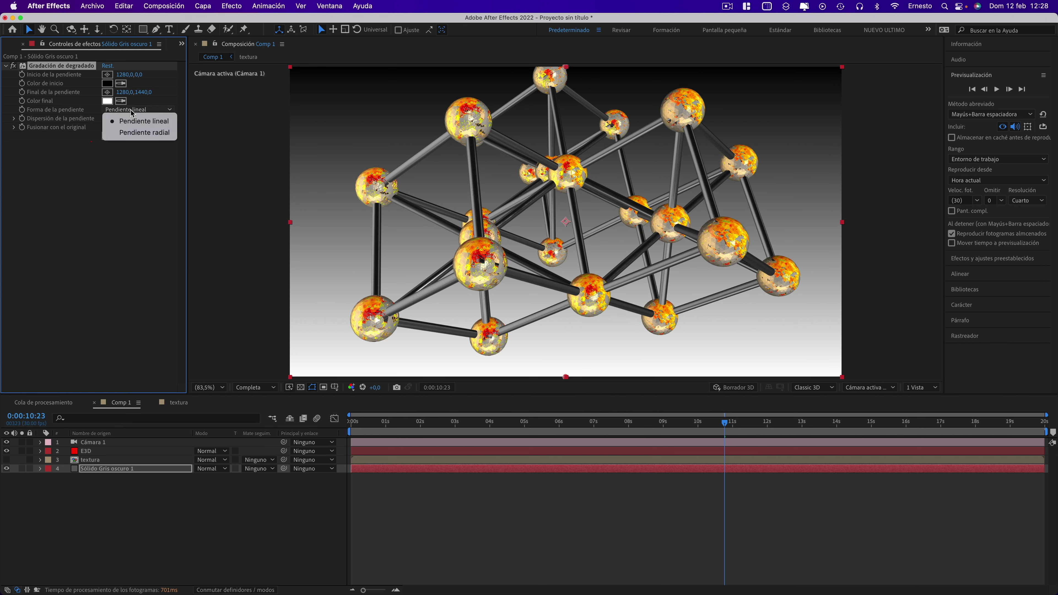
click(144, 129)
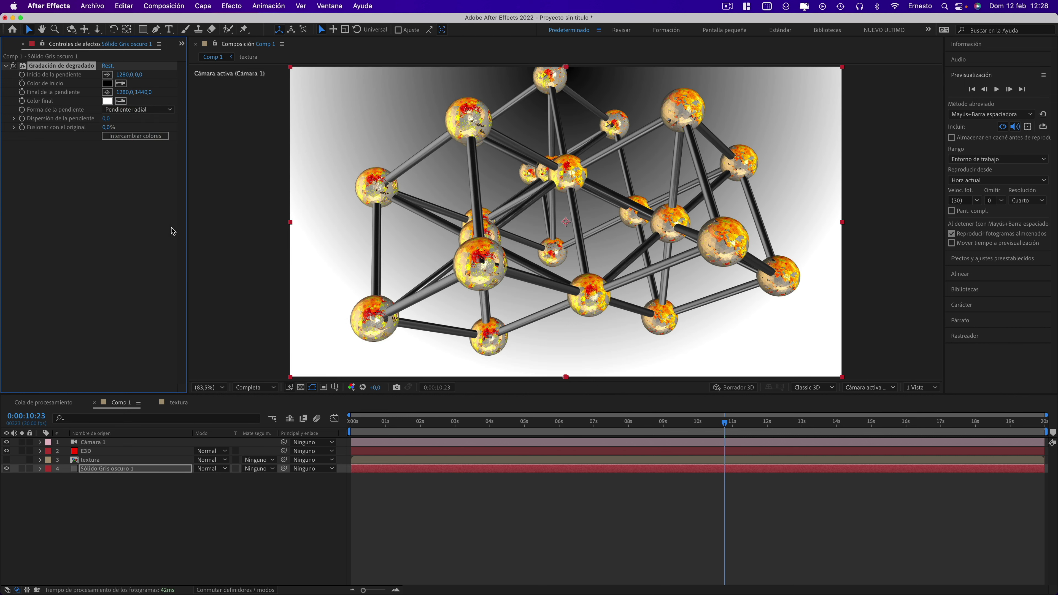
click(143, 136)
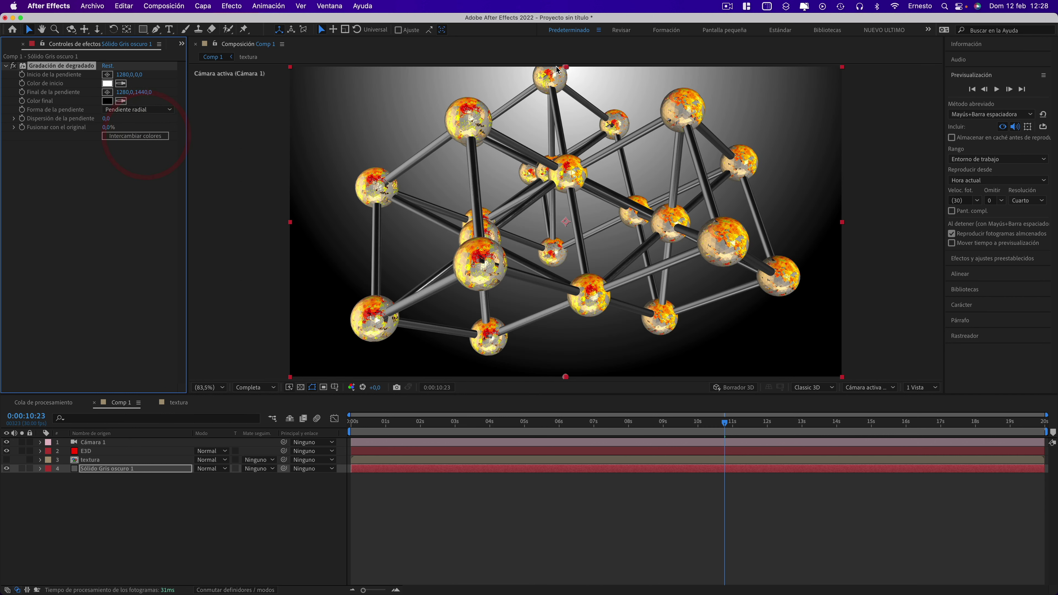
Place the gradient start at frame centre, end at lower right, with scatter about 78
drag(562, 70, 559, 222)
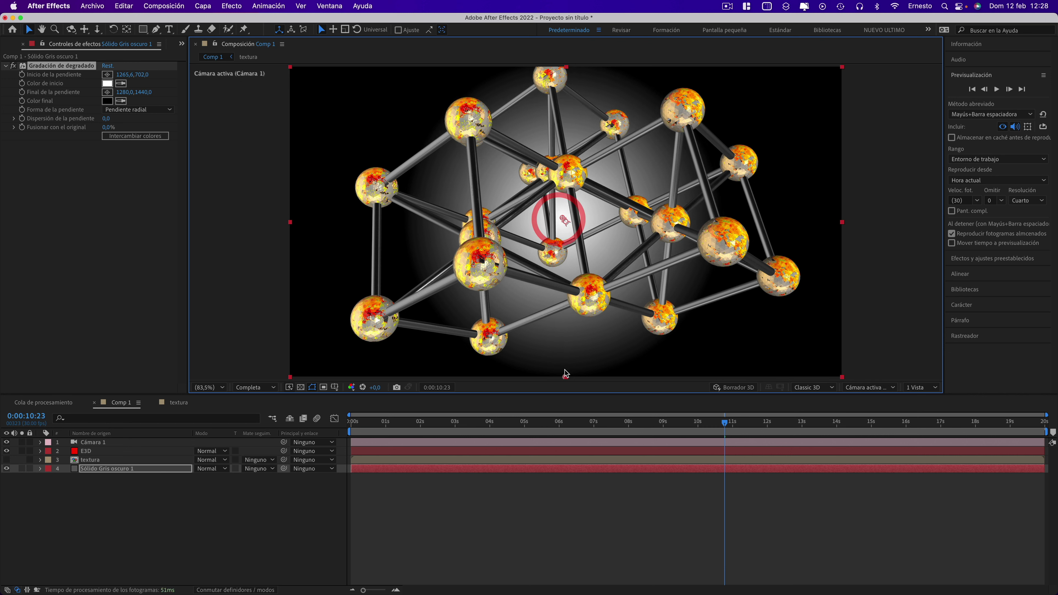
mouse_move(565, 377)
mouse_down()
mouse_move(715, 425)
mouse_move(768, 426)
mouse_up()
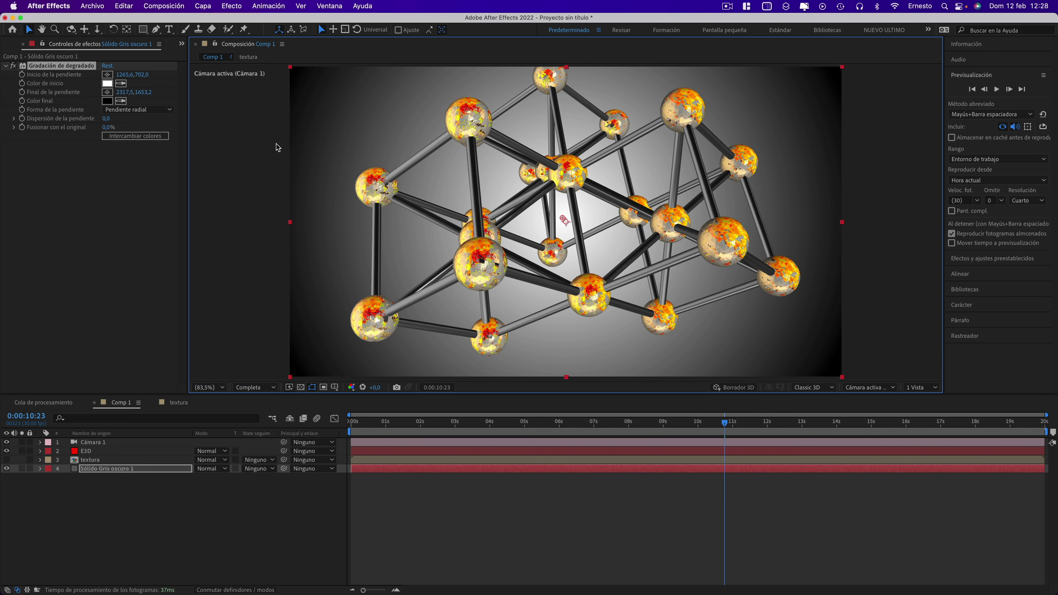
click(107, 118)
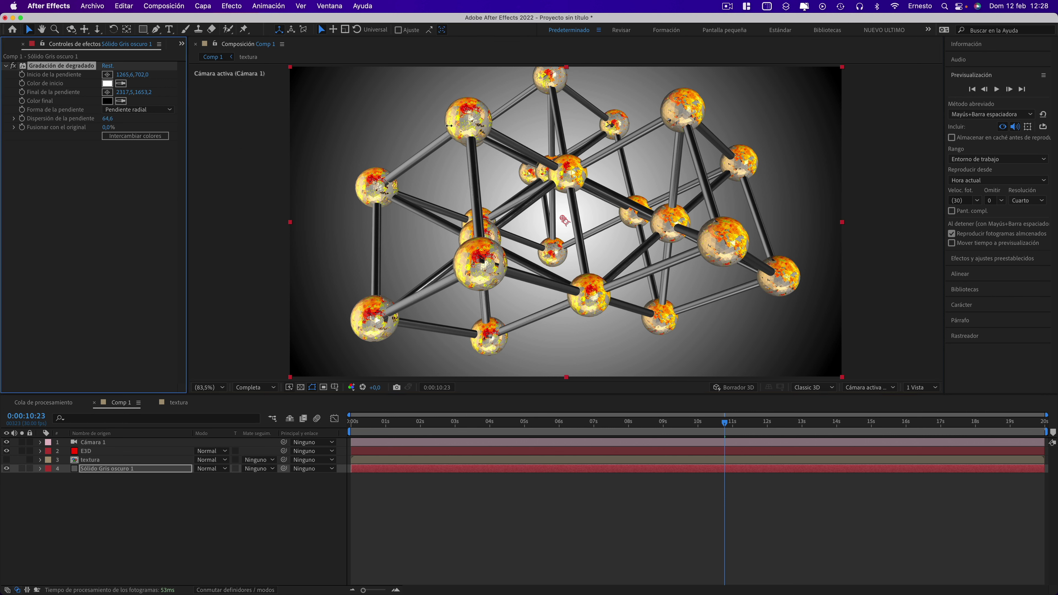
drag(522, 127, 526, 128)
Create a bright orange-gold solid and shrink it to a horizontal band mid-frame
click(202, 6)
mouse_move(208, 21)
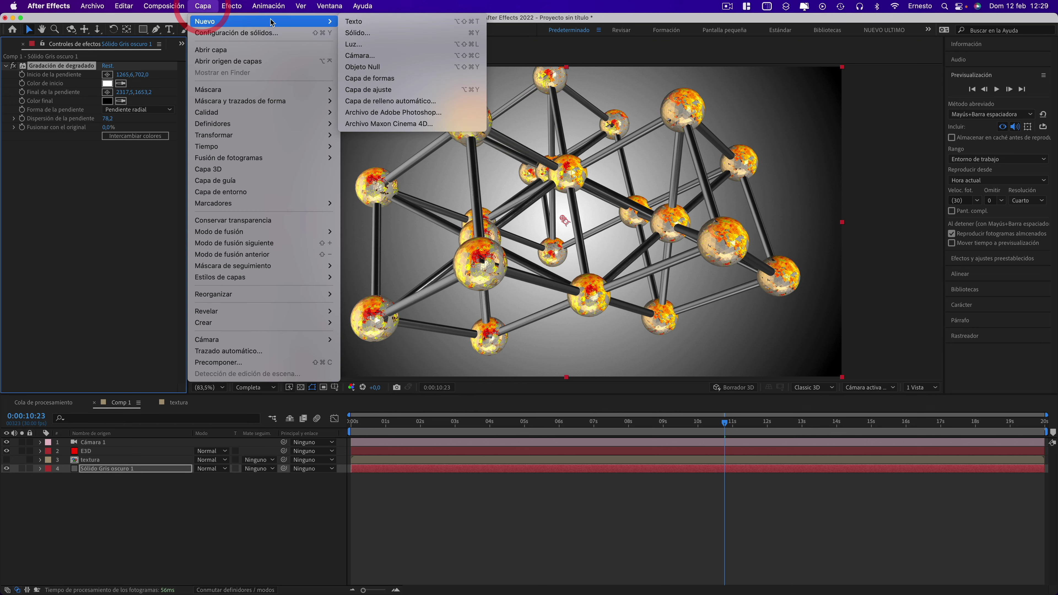
click(352, 33)
click(147, 226)
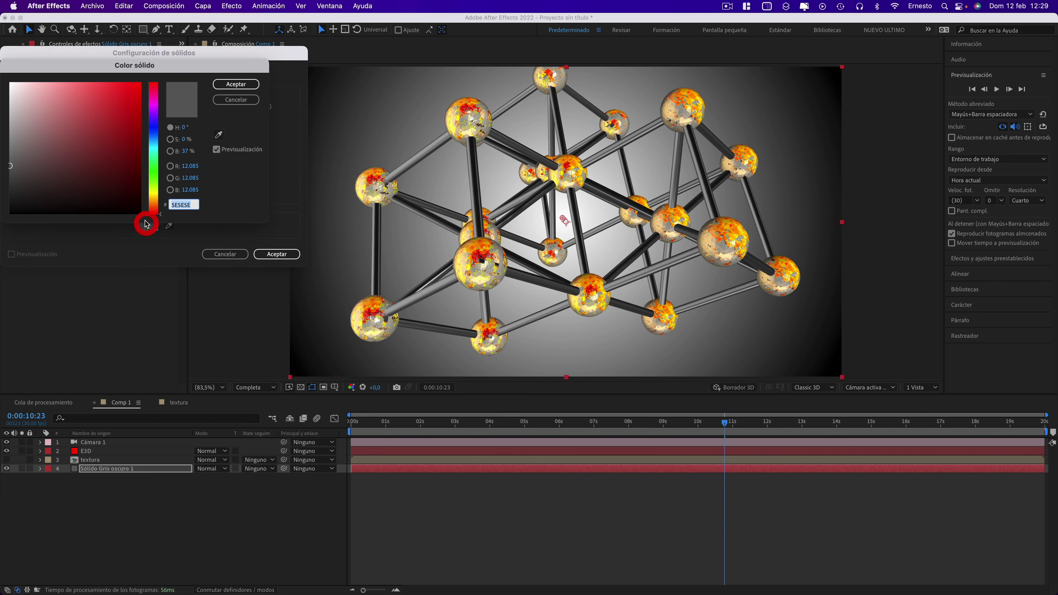
click(153, 194)
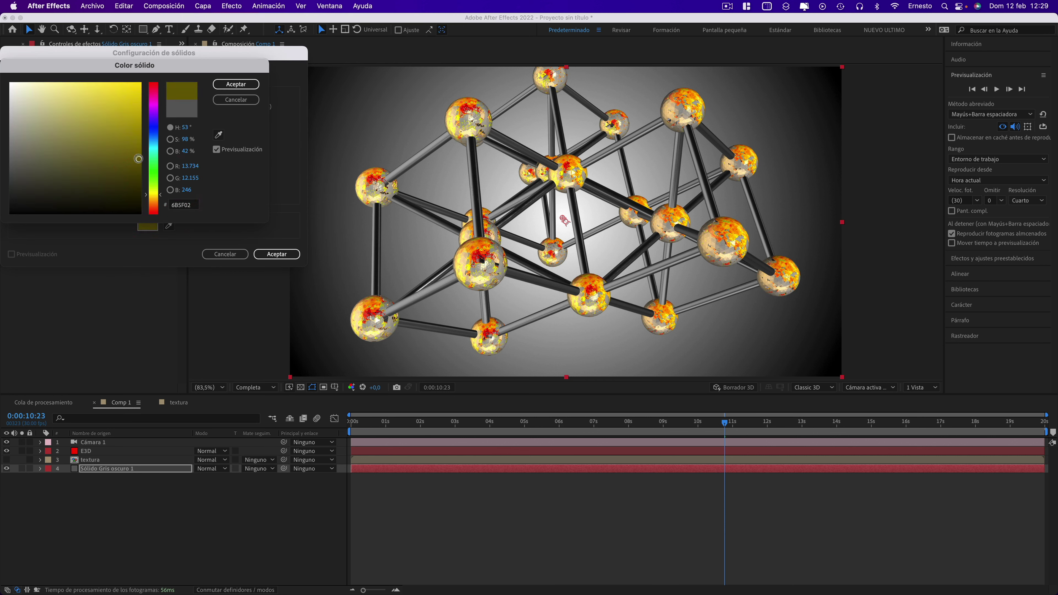
click(153, 199)
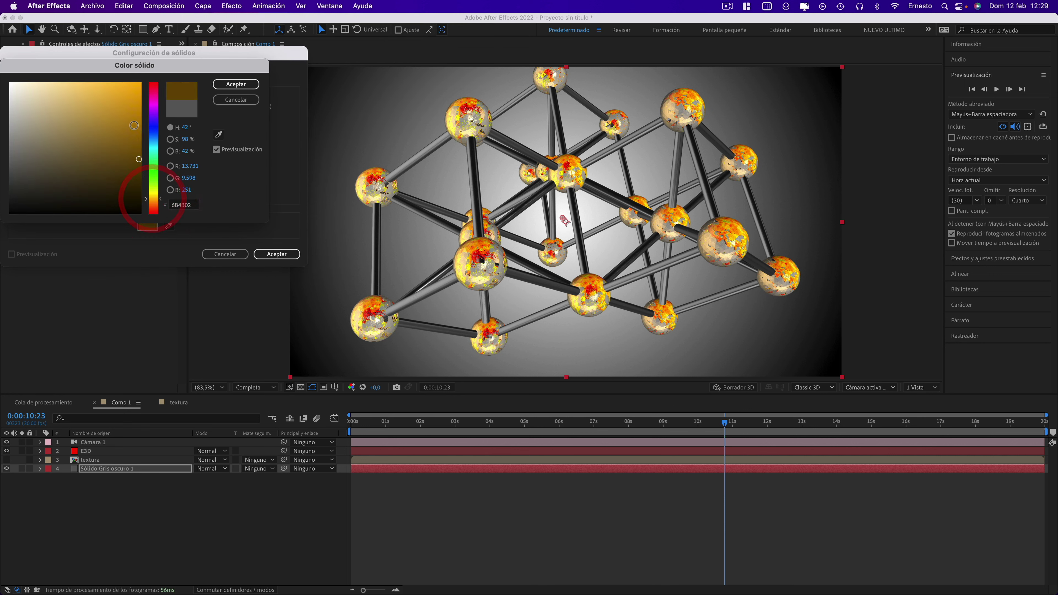
click(133, 111)
click(236, 84)
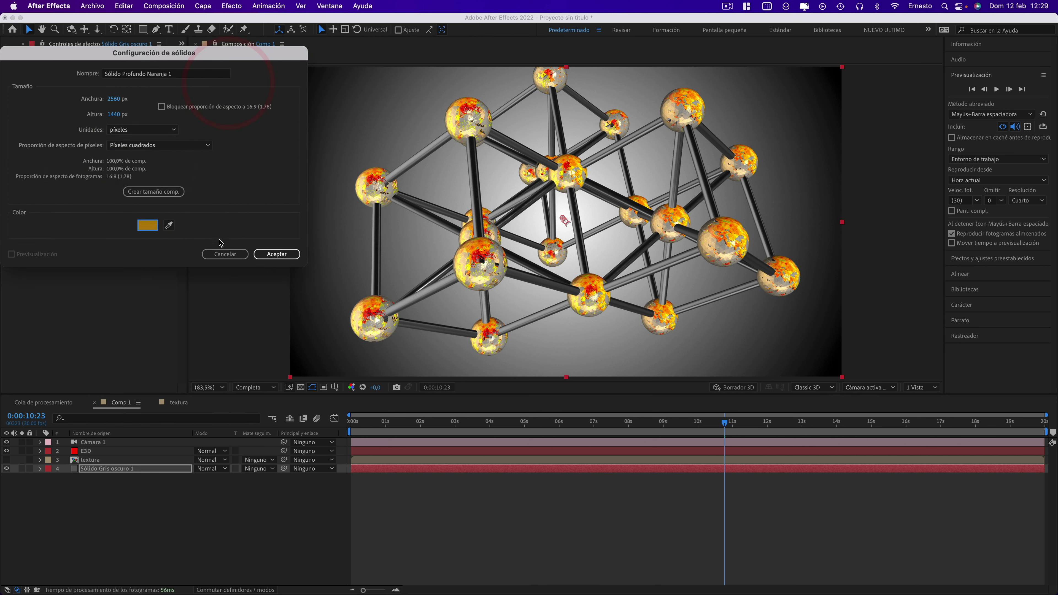
click(276, 254)
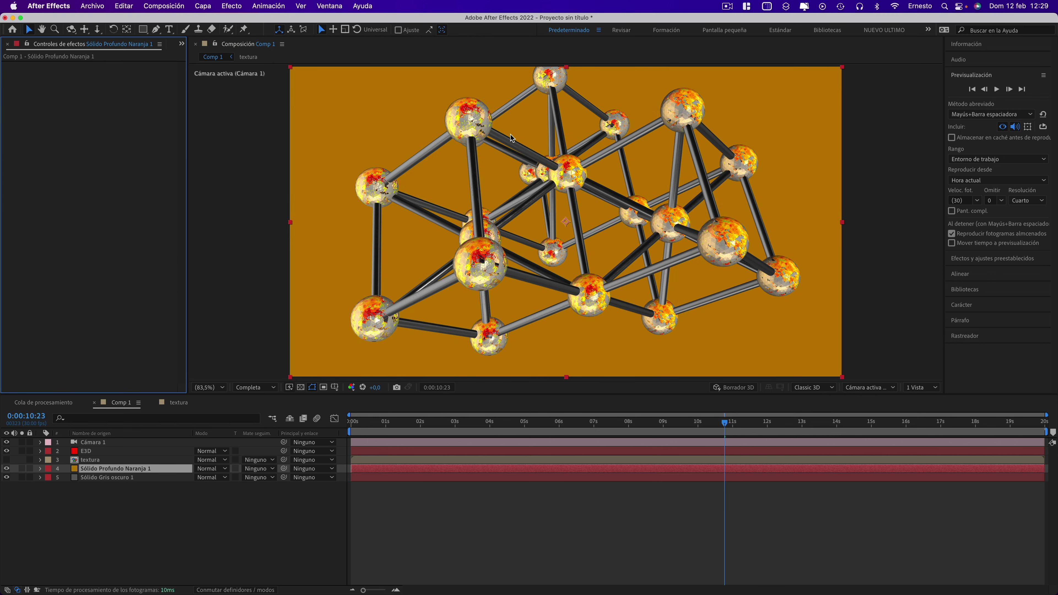
drag(567, 69, 561, 175)
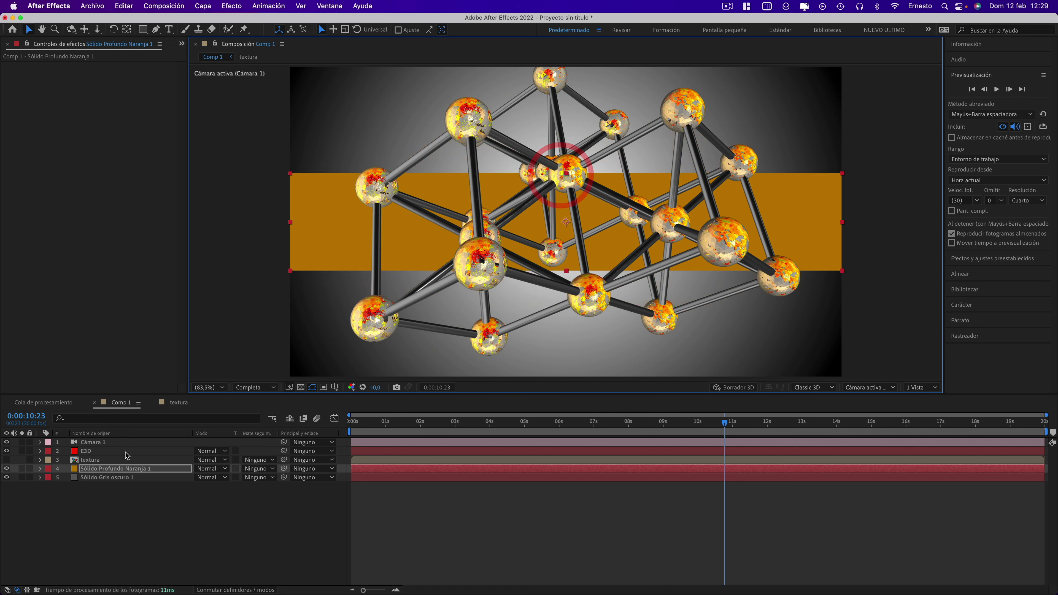
Recolour the band solid to a muted dark brown, #61502A
click(202, 5)
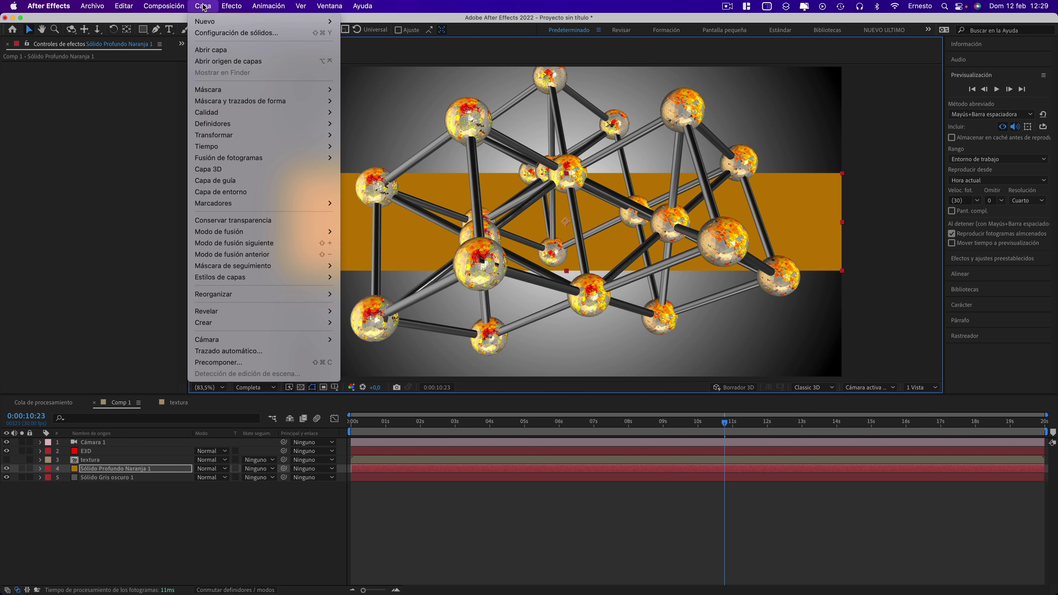
click(209, 33)
click(141, 240)
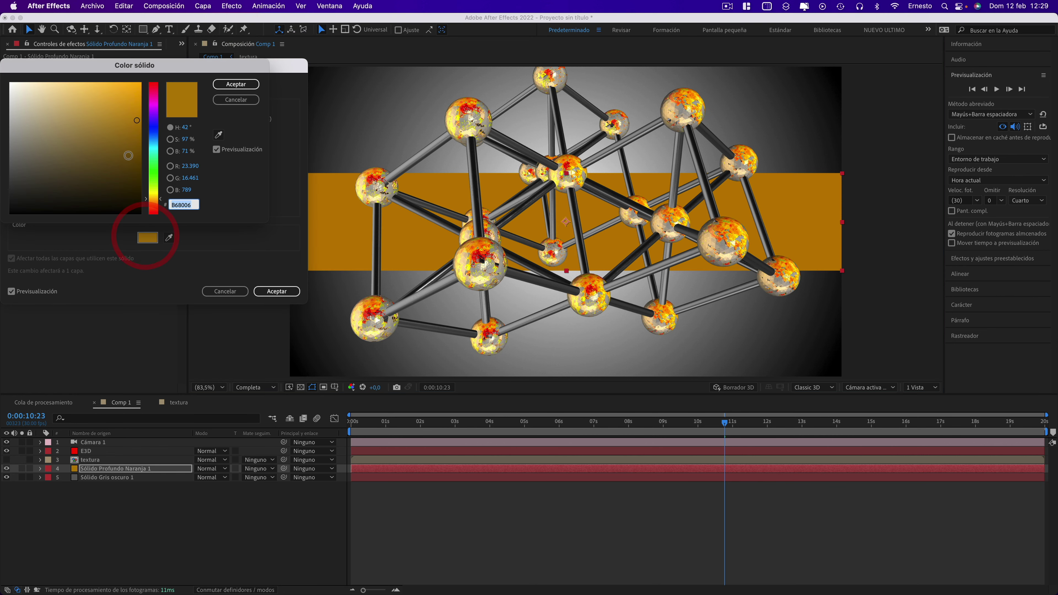
click(132, 163)
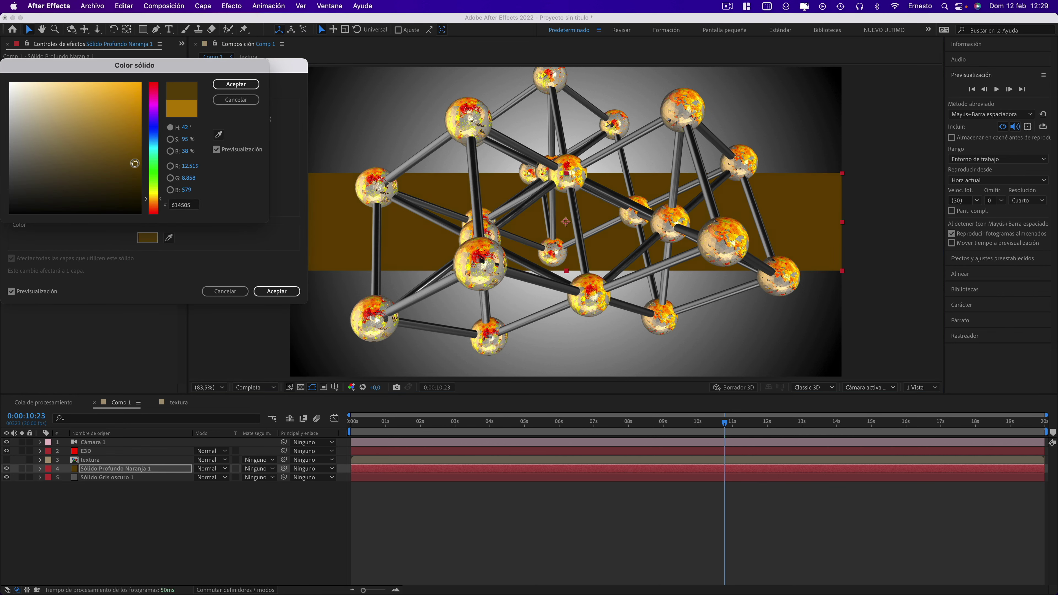
drag(134, 162, 93, 162)
drag(93, 162, 83, 164)
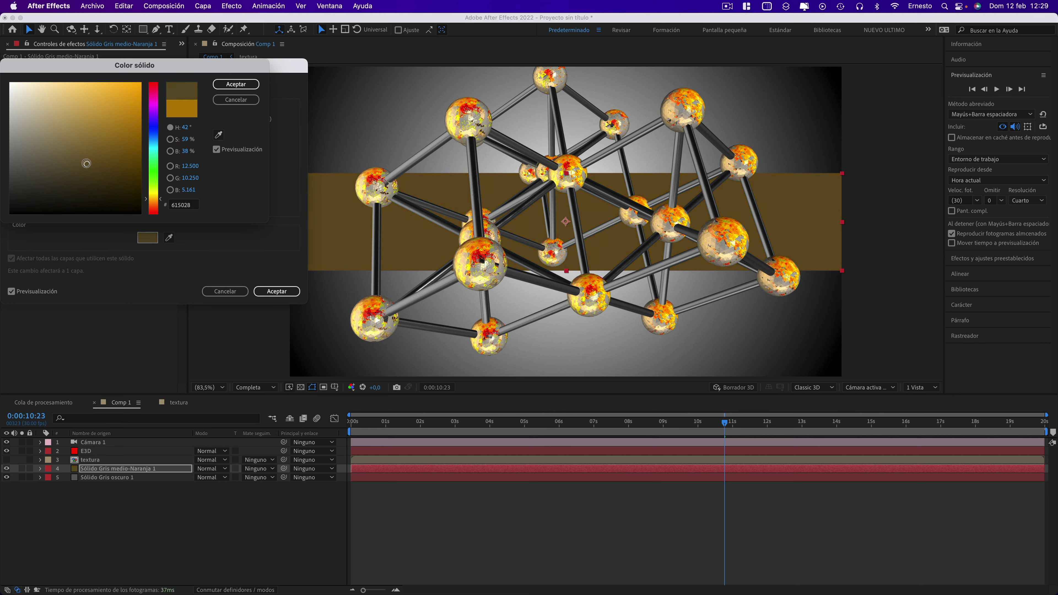
click(283, 294)
click(297, 289)
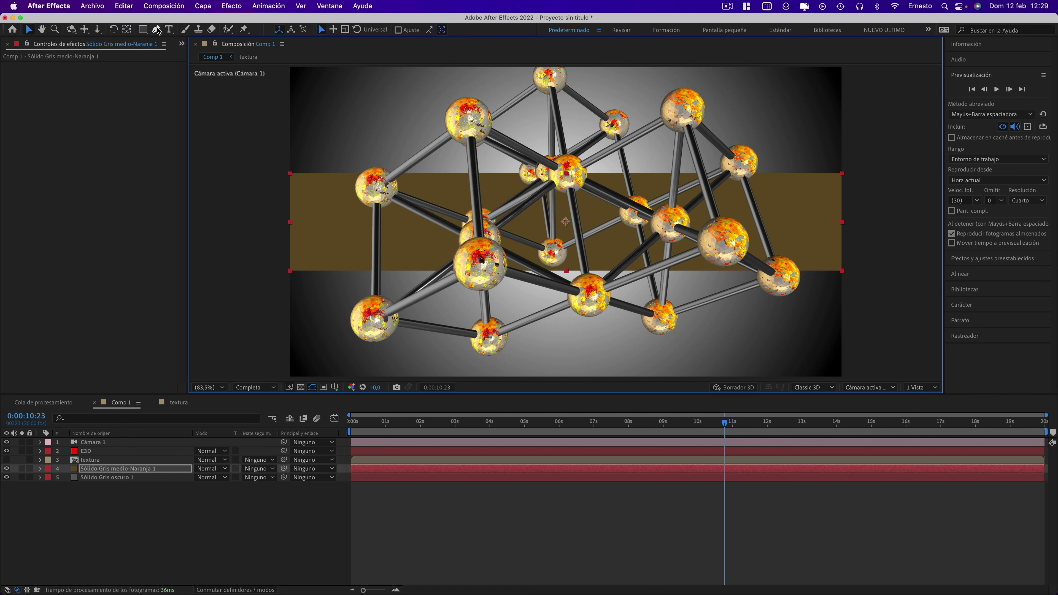
Create a text layer over the band reading 'ATOMIUM'
click(170, 29)
click(452, 222)
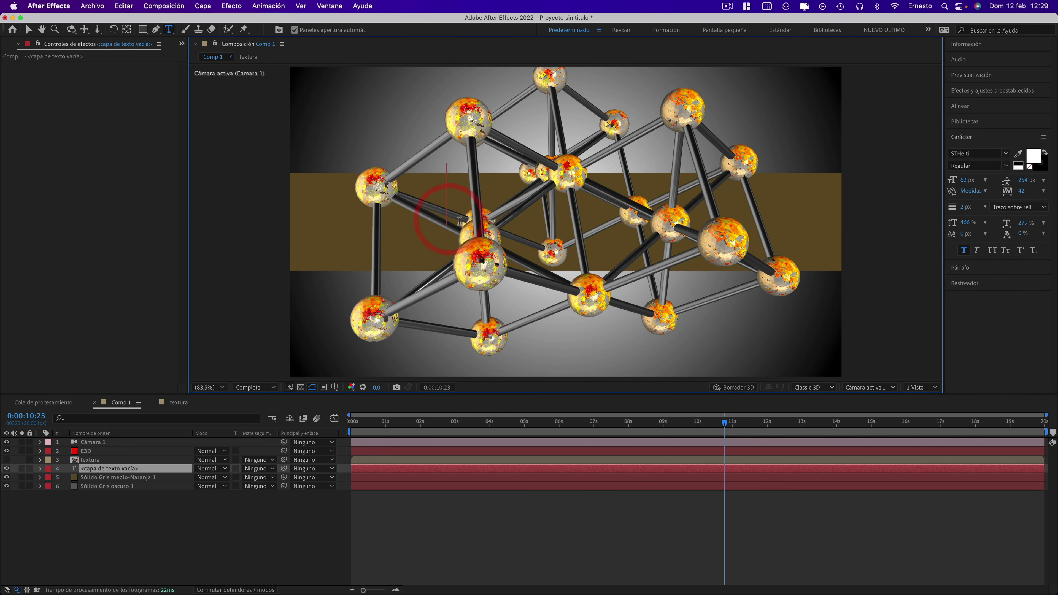
text(a)
key(BackSpace)
text(ATOMIUM)
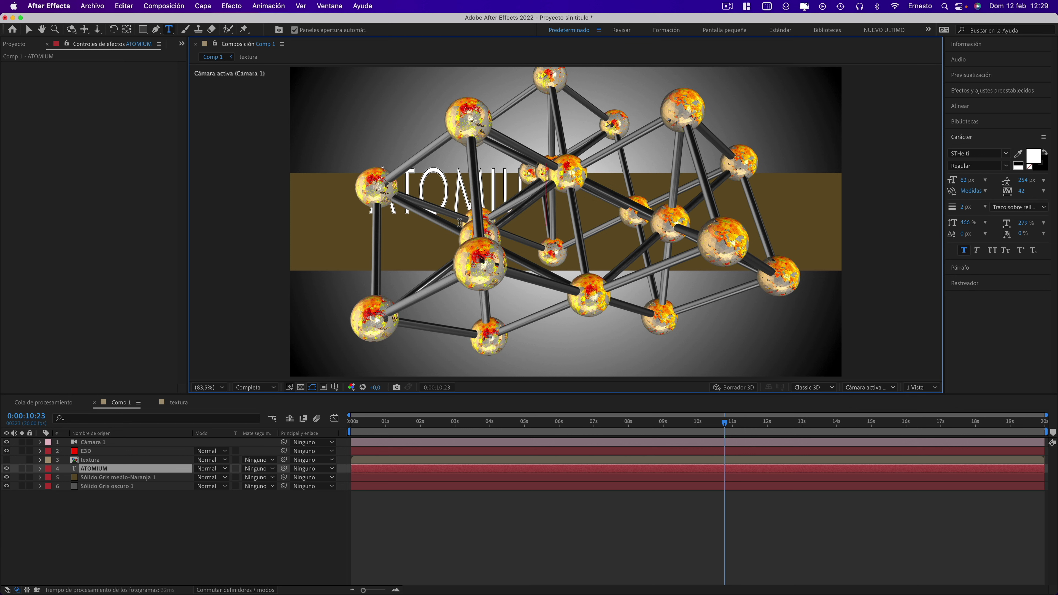
text(S)
key(BackSpace)
key(BackSpace)
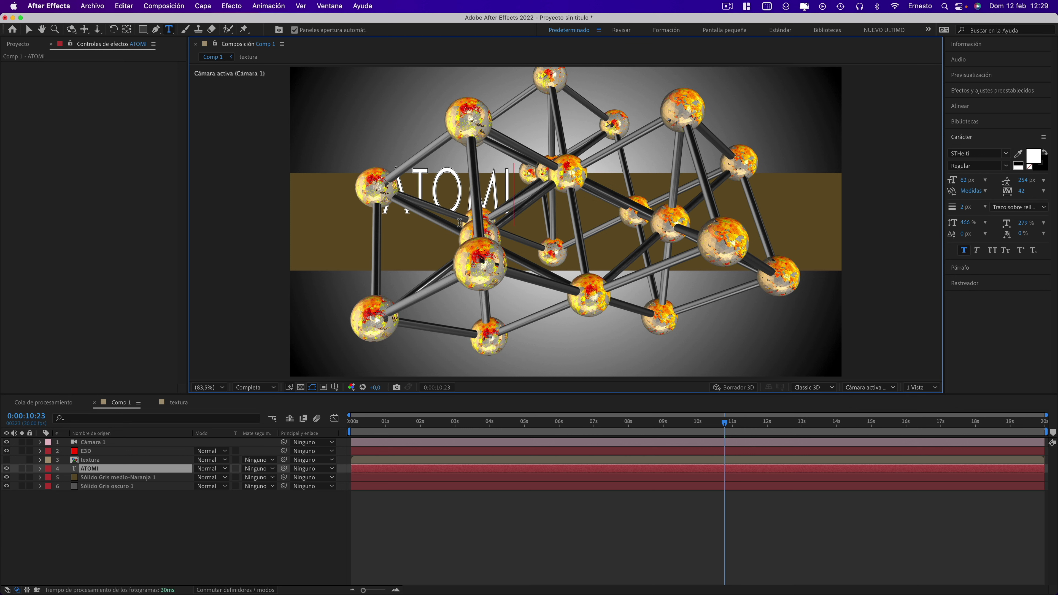
text(UM)
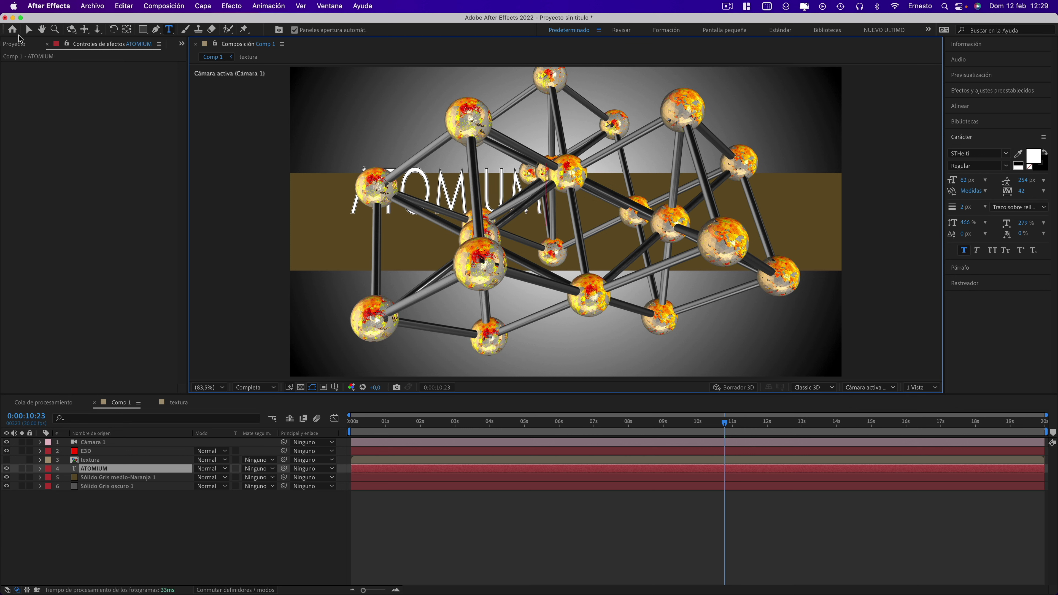
Move and enlarge the ATOMIUM text so it spans the brown band
click(28, 29)
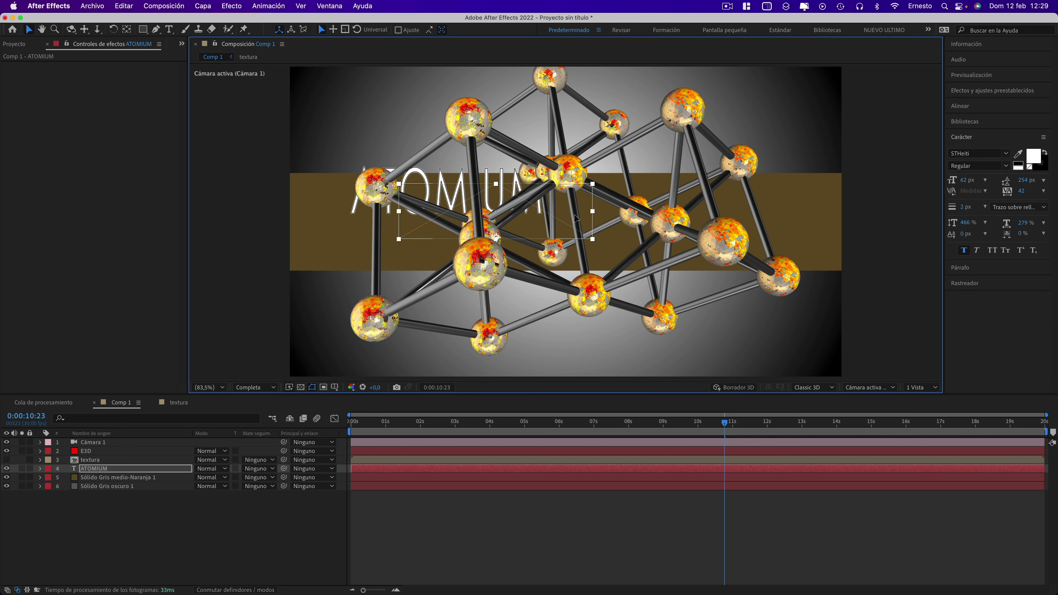
drag(575, 218, 652, 222)
key(Caps_Lock)
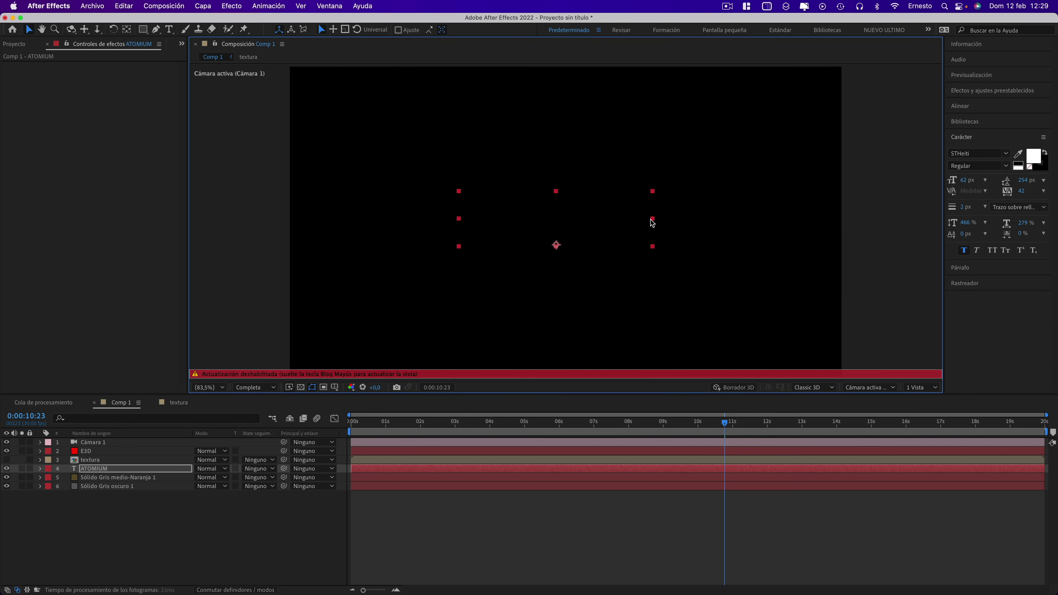
key(Caps_Lock)
mouse_move(652, 220)
mouse_down()
mouse_move(717, 190)
mouse_move(778, 184)
mouse_move(767, 179)
mouse_up()
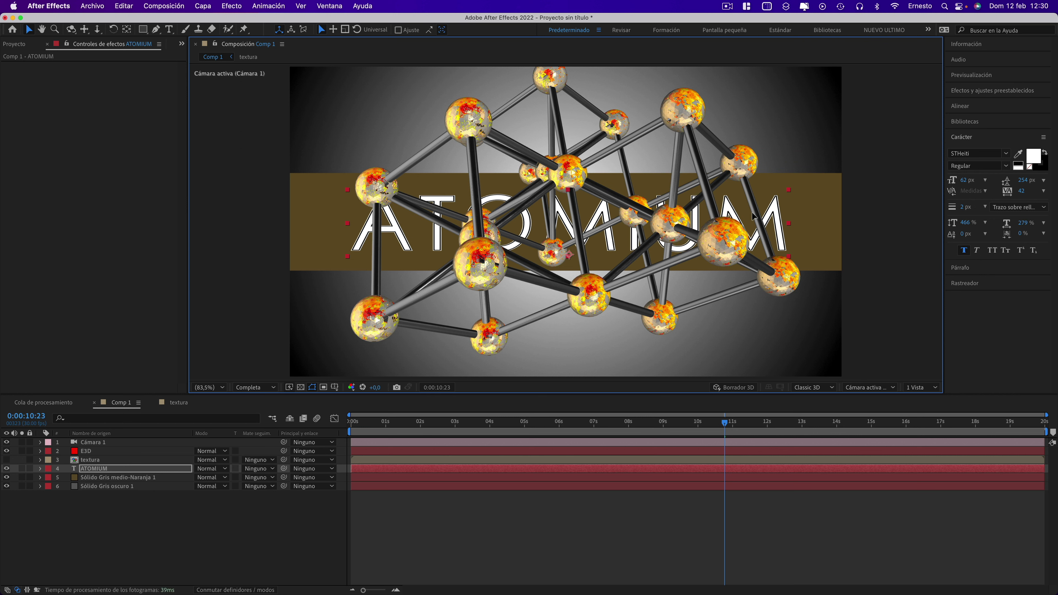
drag(752, 214, 754, 216)
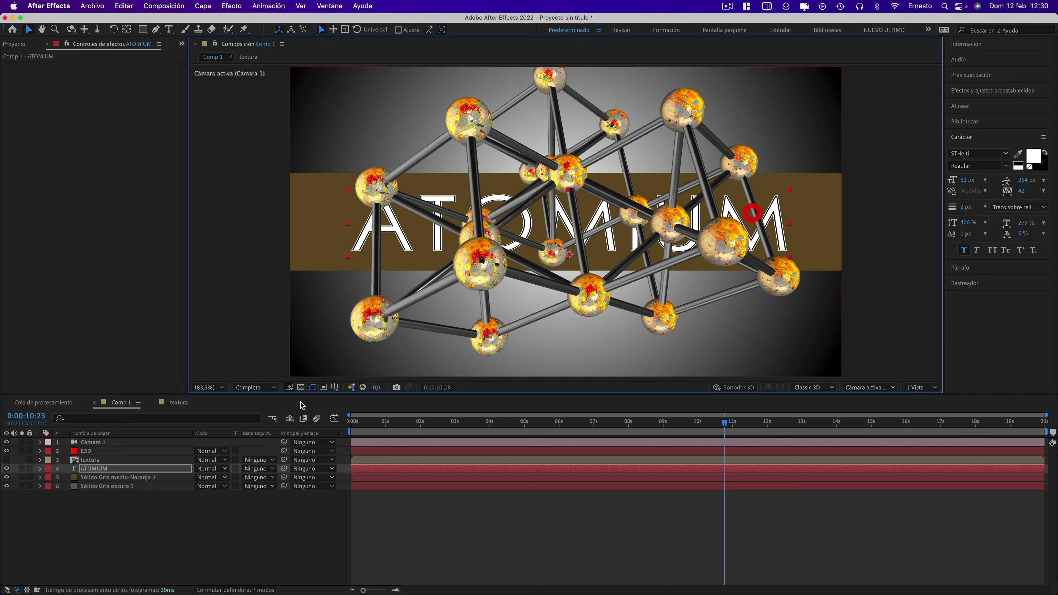
Set the ATOMIUM title's stroke width to 1 px
click(91, 459)
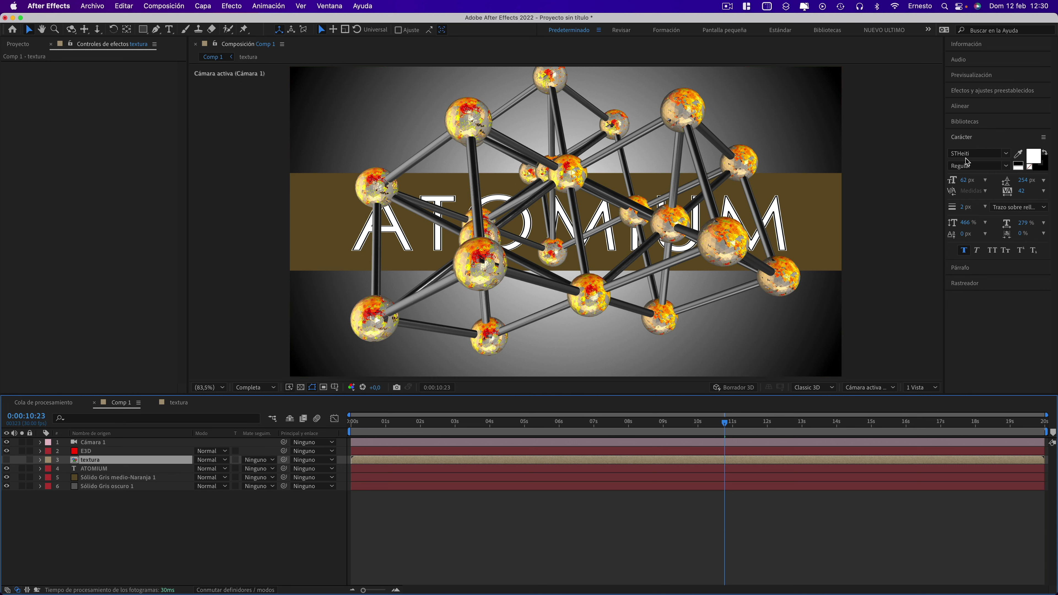
click(91, 469)
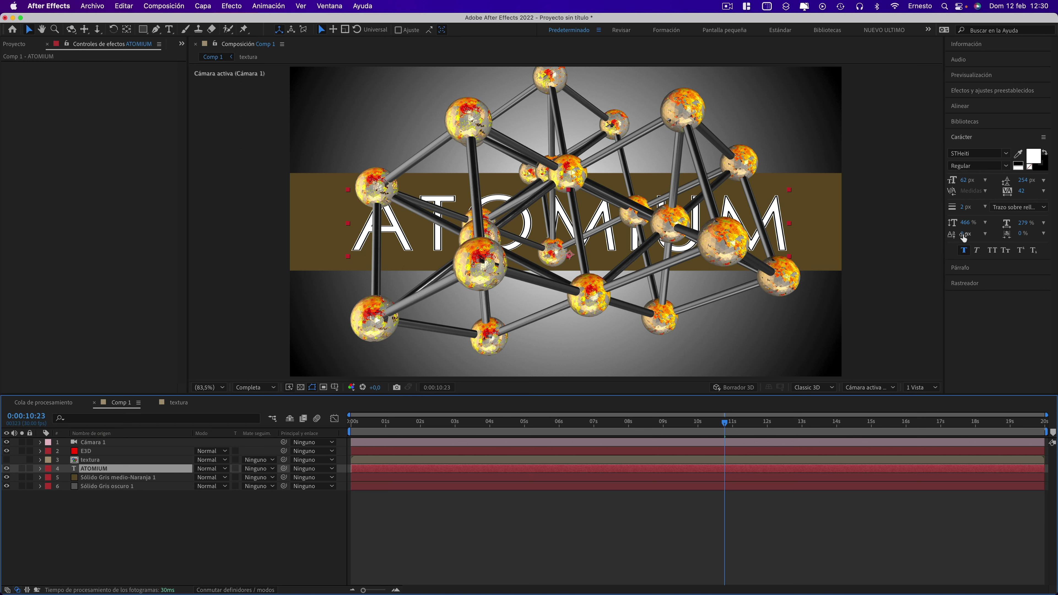
click(961, 207)
text(0)
key(Return)
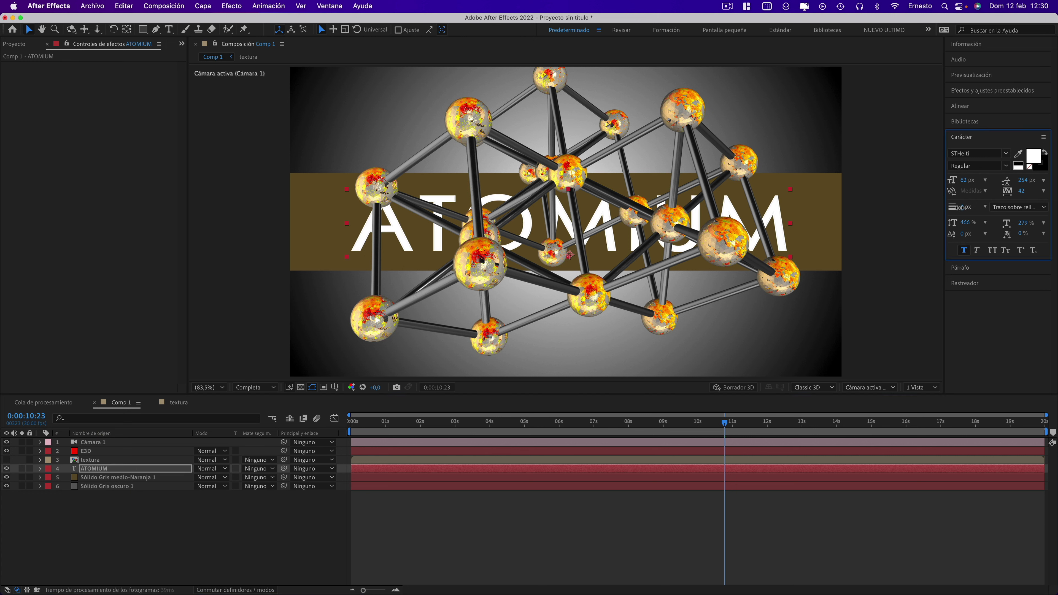
drag(961, 207, 960, 207)
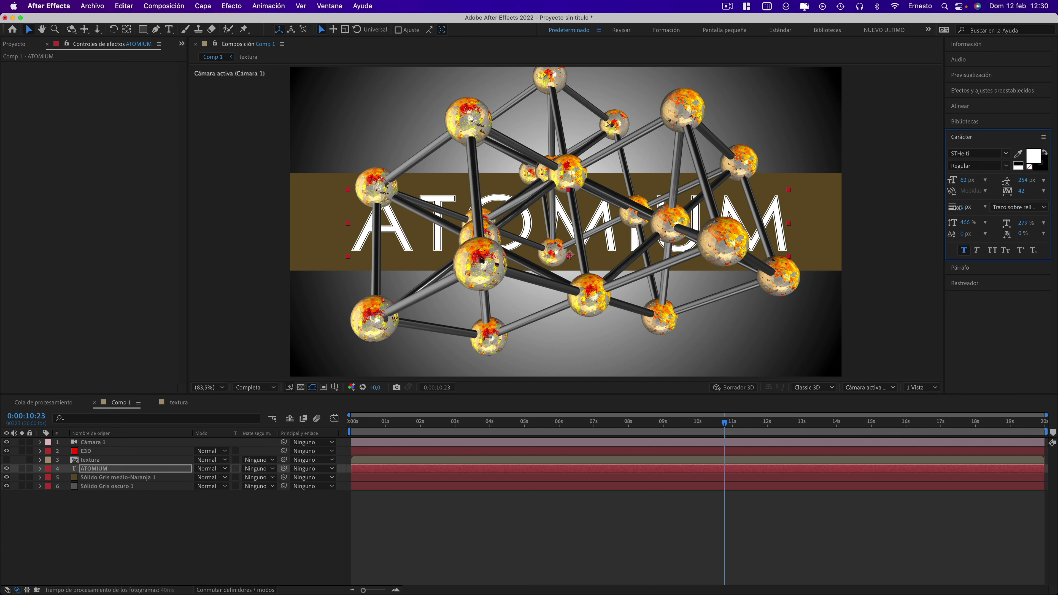
click(959, 208)
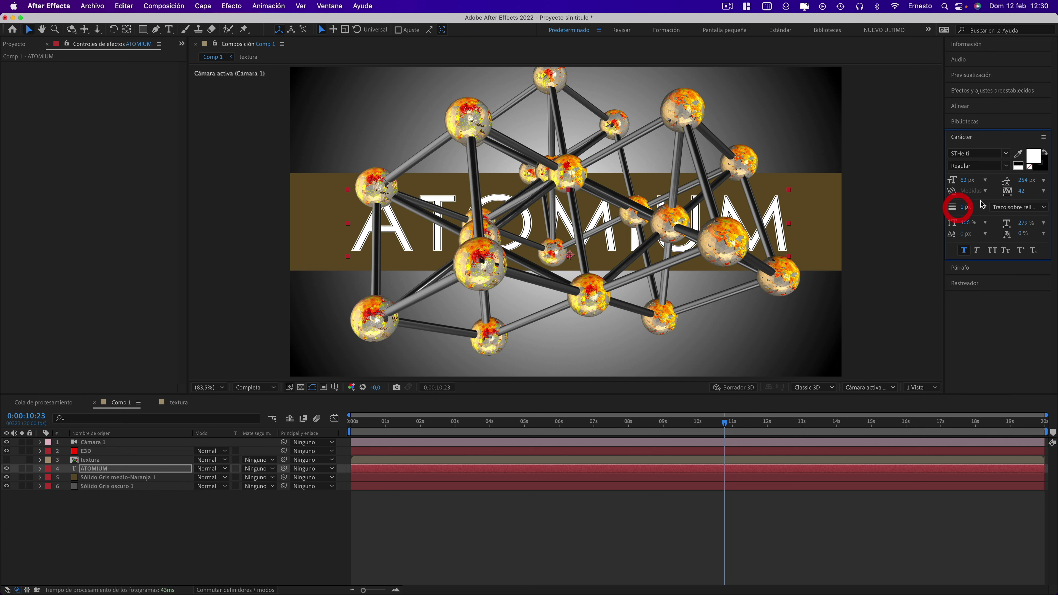
Swap fill and stroke for black letters, raise font size to about 67 px, select title and band
click(1044, 153)
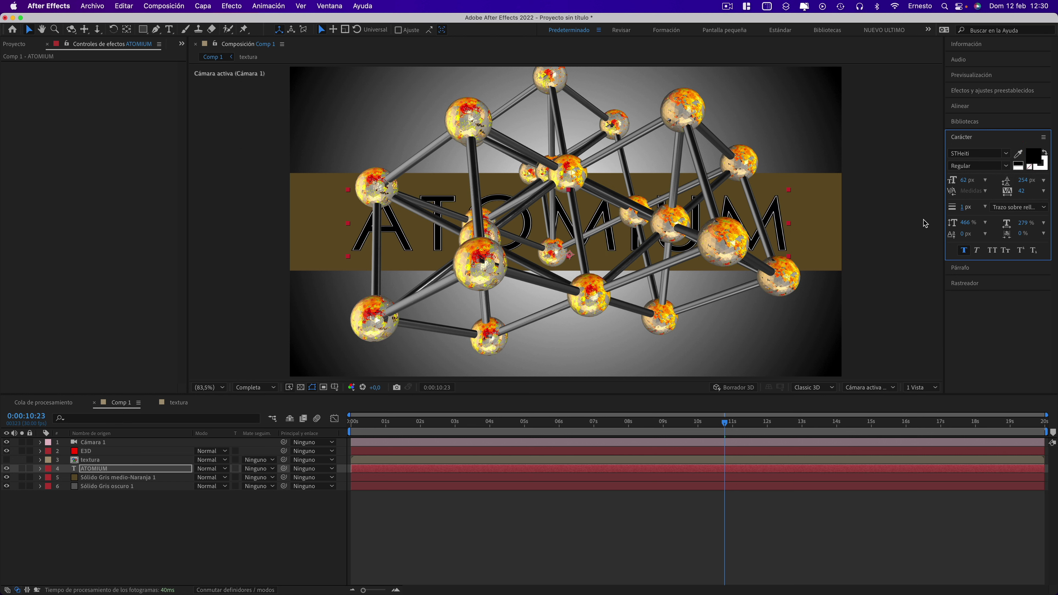
mouse_move(967, 180)
mouse_down()
mouse_move(983, 180)
mouse_move(964, 180)
mouse_up()
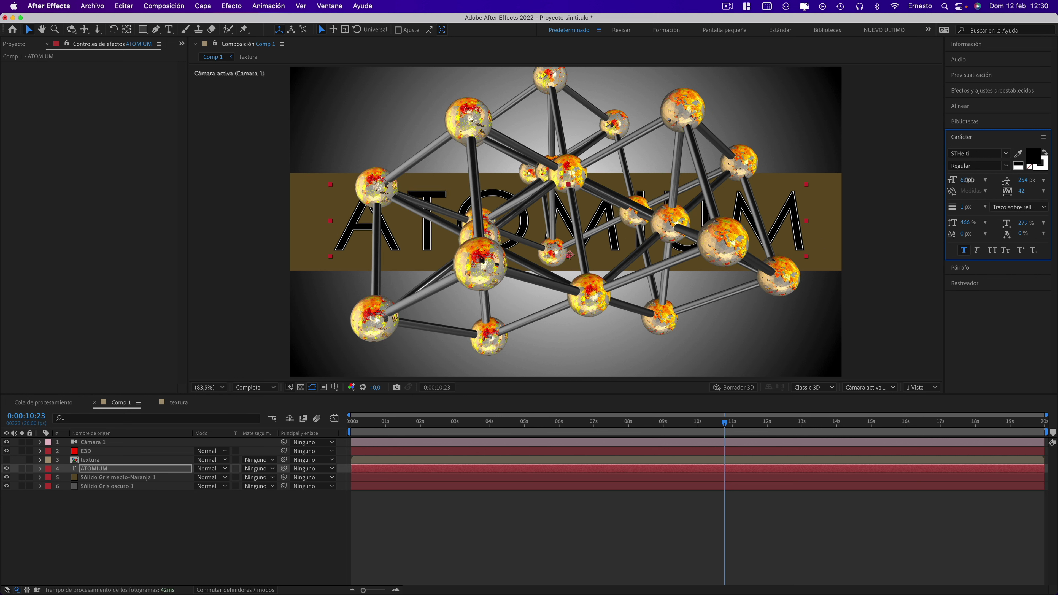
click(592, 222)
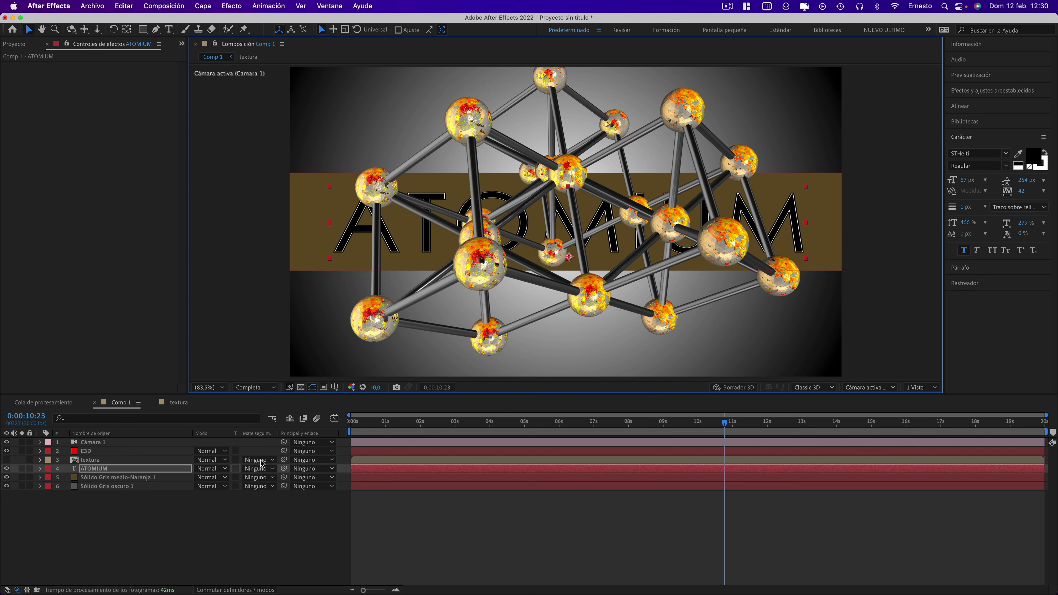
click(100, 478)
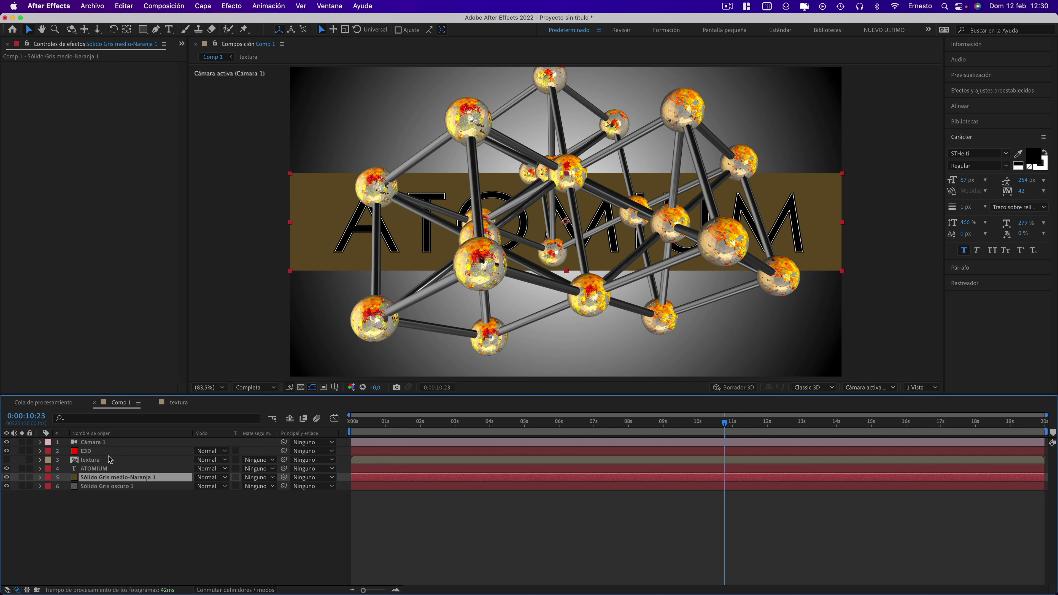
shift+click(92, 470)
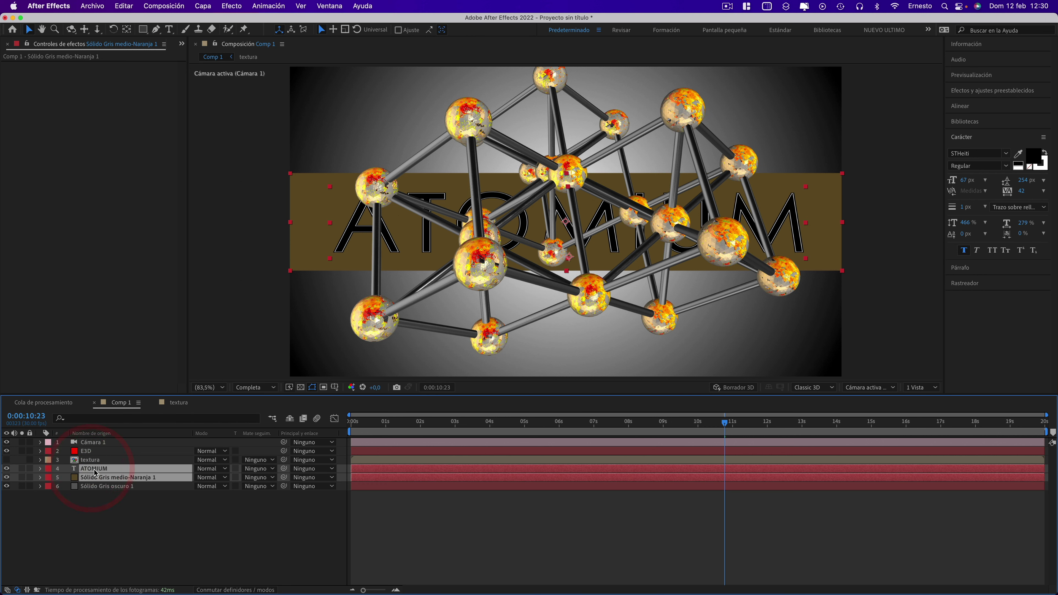
Precompose the ATOMIUM and band layers into 'franjatexto', then toggle its visibility to check
right_click(94, 475)
click(120, 521)
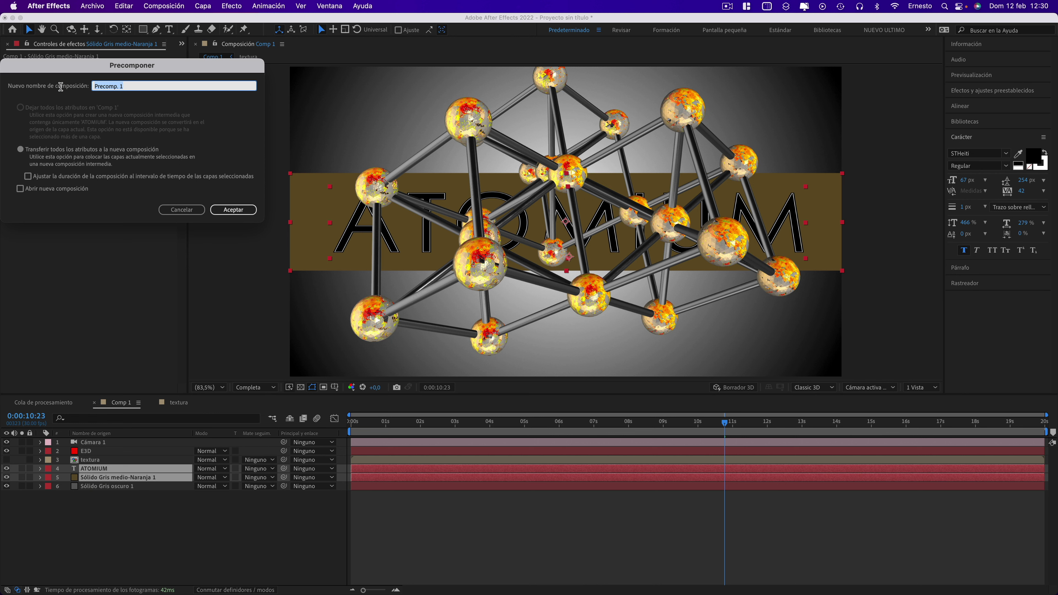
text(franjatexto)
click(237, 210)
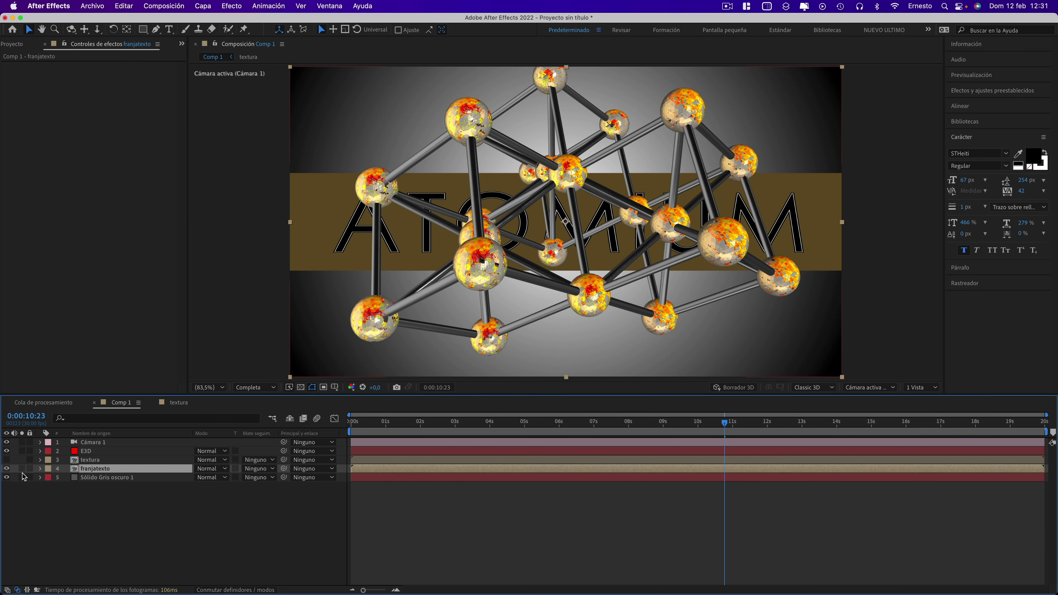
click(6, 469)
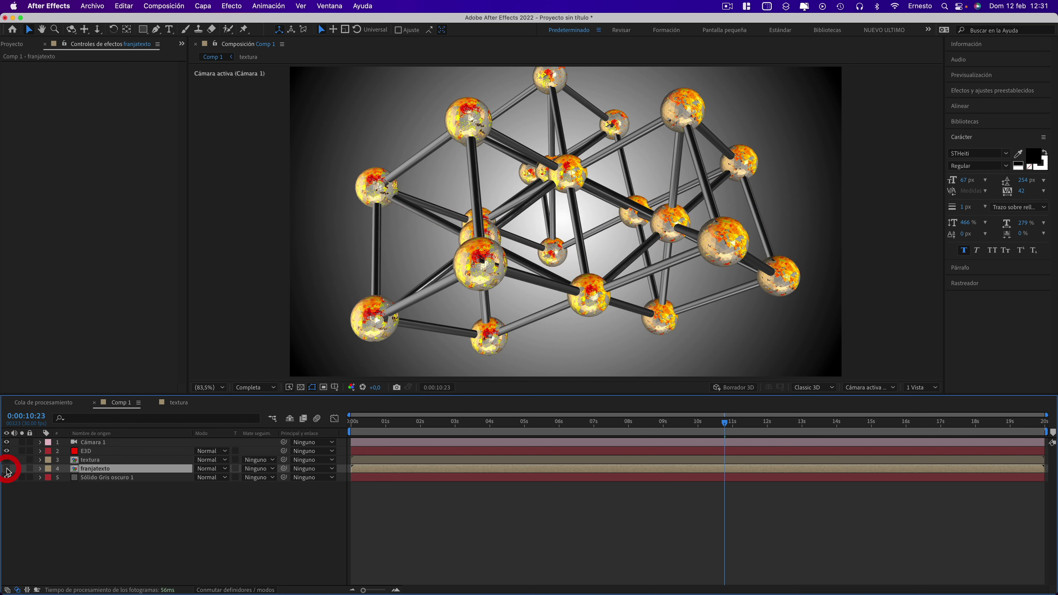
click(7, 469)
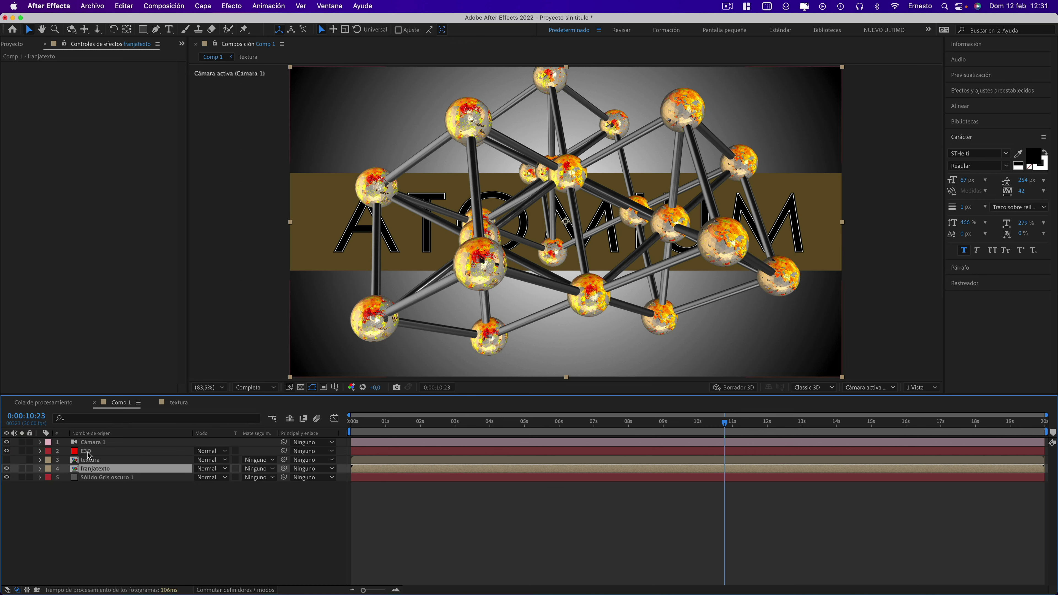
Keep the lattice in front of franjatexto, move textura to the bottom, and select E3D
drag(87, 451, 97, 474)
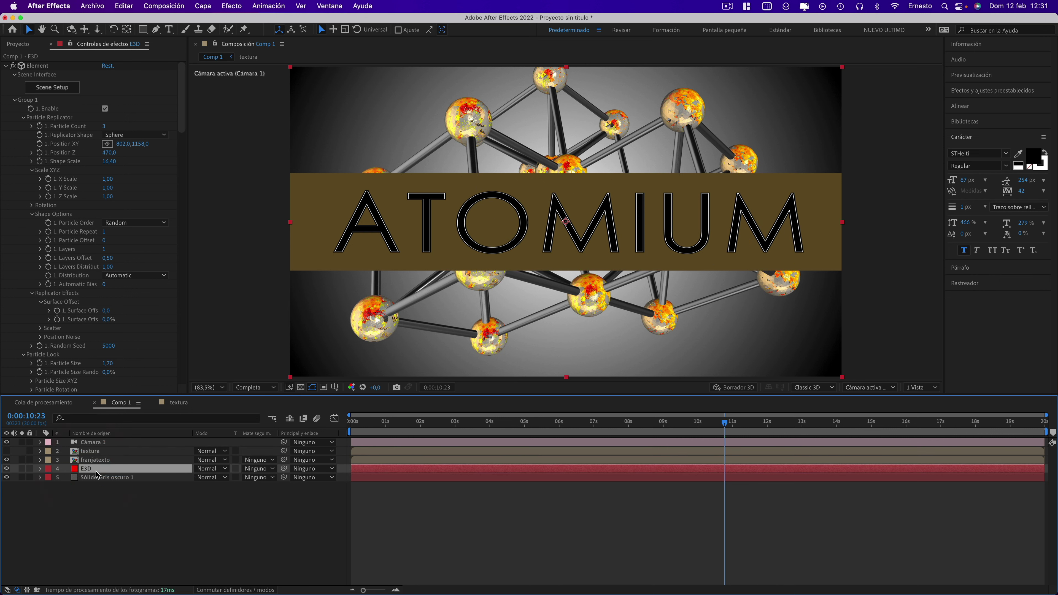
click(89, 460)
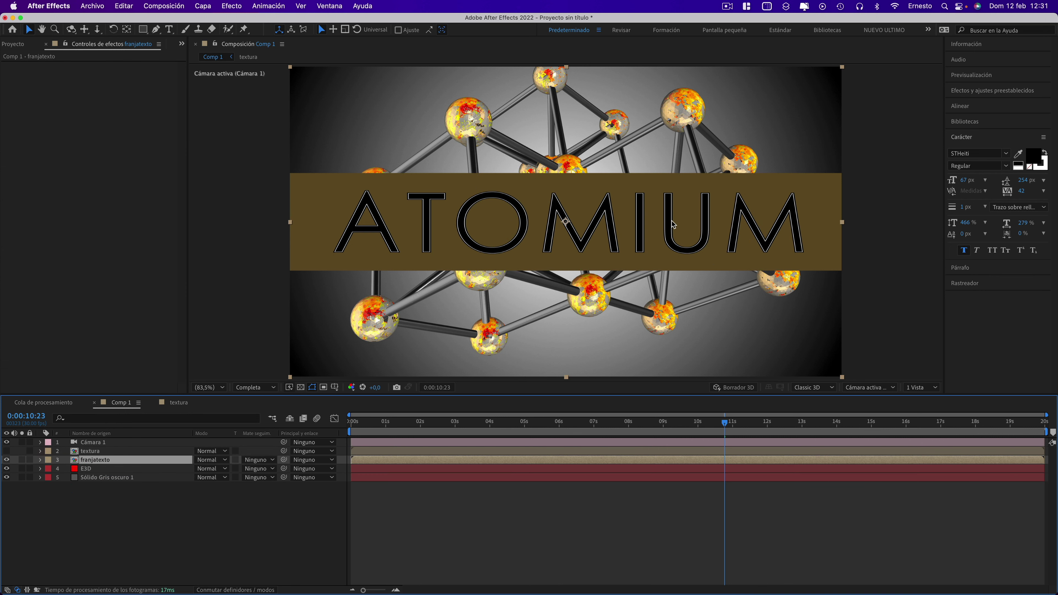
mouse_move(92, 464)
mouse_down()
mouse_move(97, 477)
mouse_move(93, 457)
mouse_up()
drag(89, 451, 94, 494)
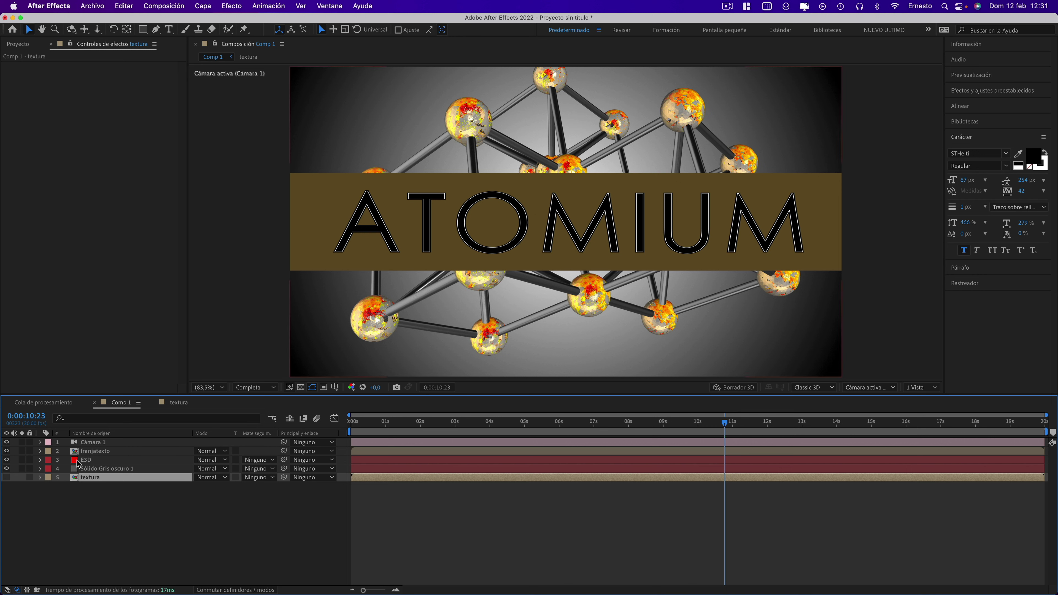
click(86, 462)
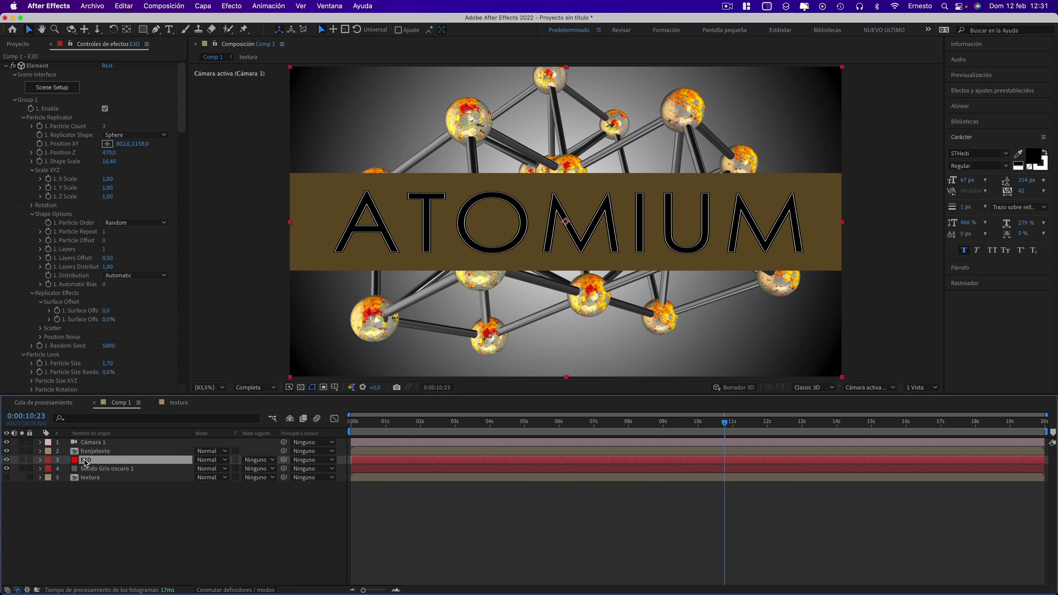
Duplicate E3D, solo the copy, and set Element's Output Show to World Position
key(super+d)
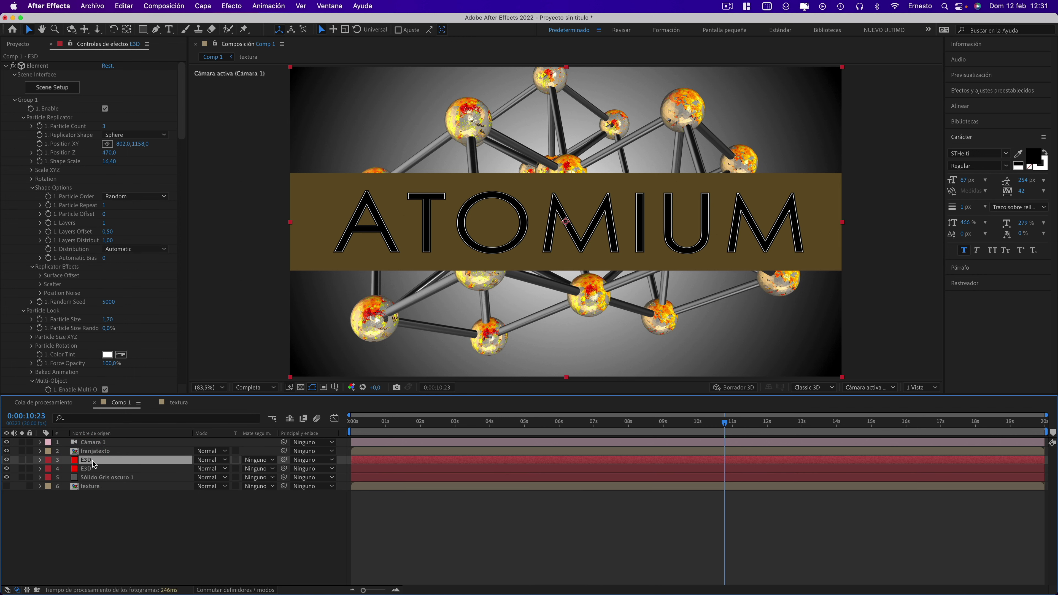
click(23, 460)
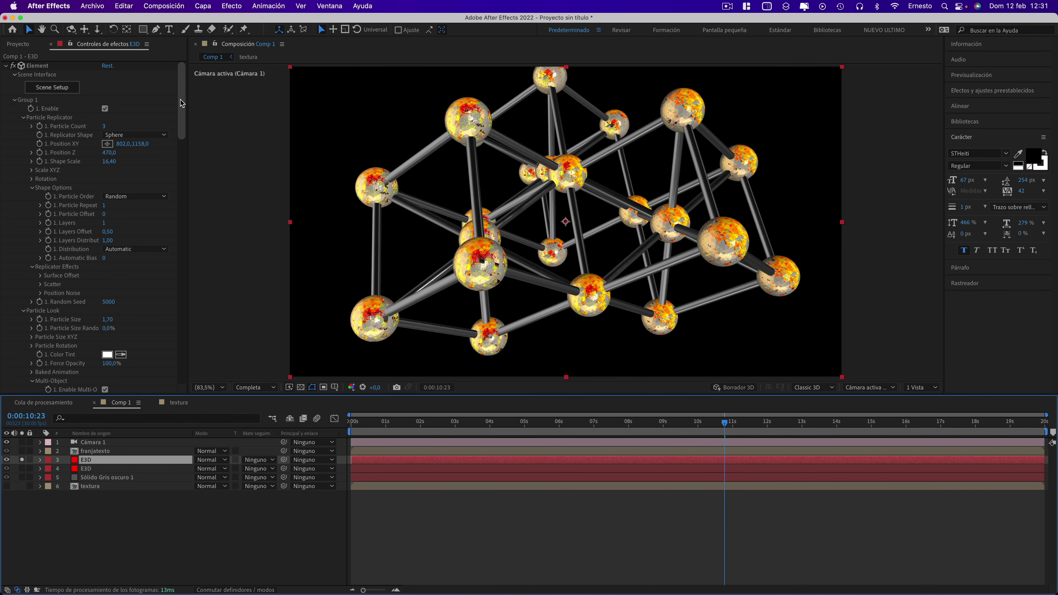
scroll(182, 102, down, 15)
click(14, 380)
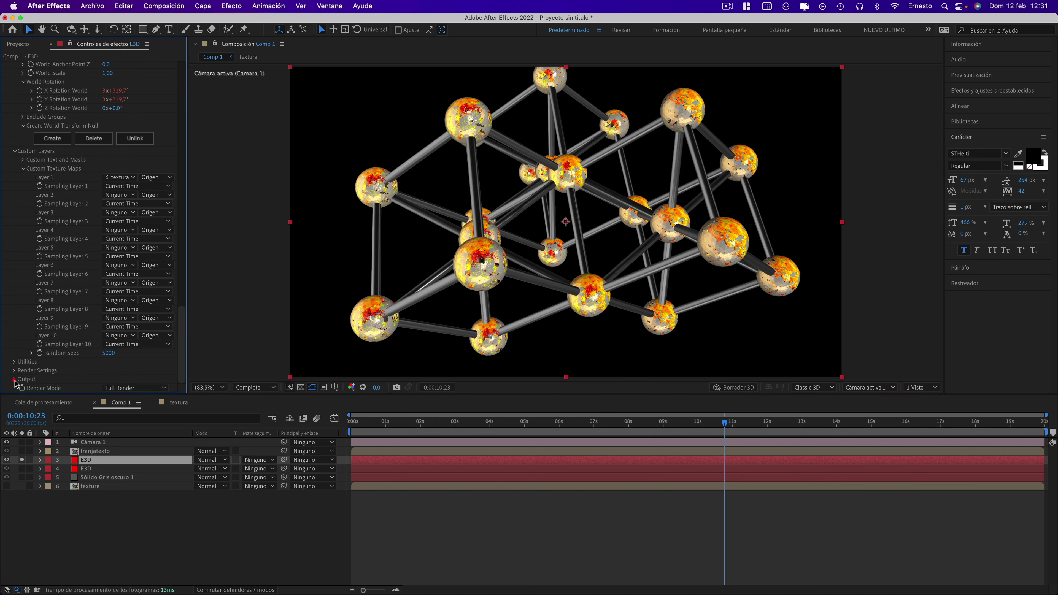
scroll(16, 375, down, 5)
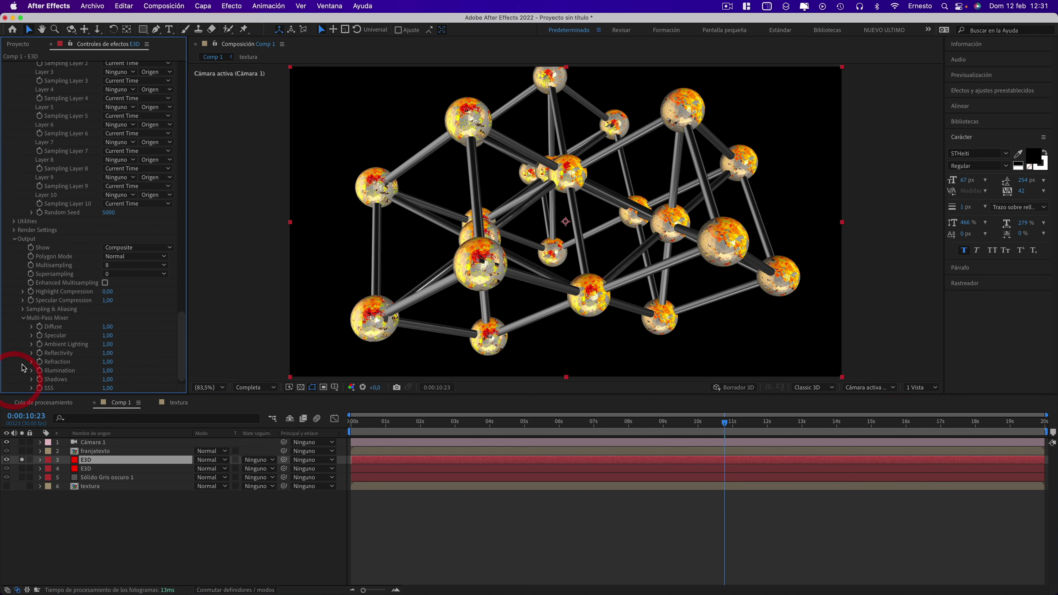
click(133, 251)
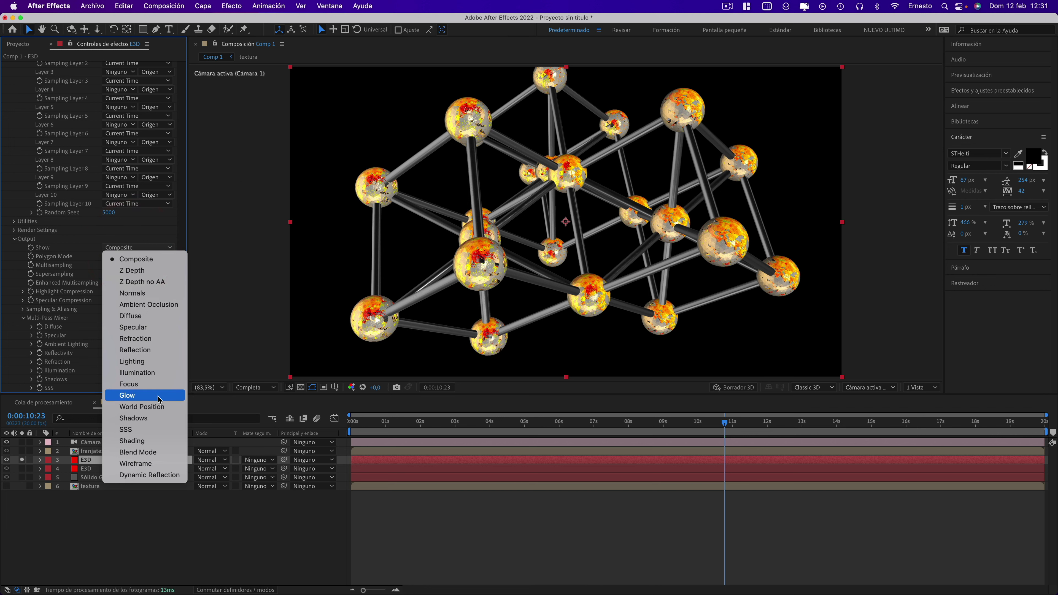
click(142, 407)
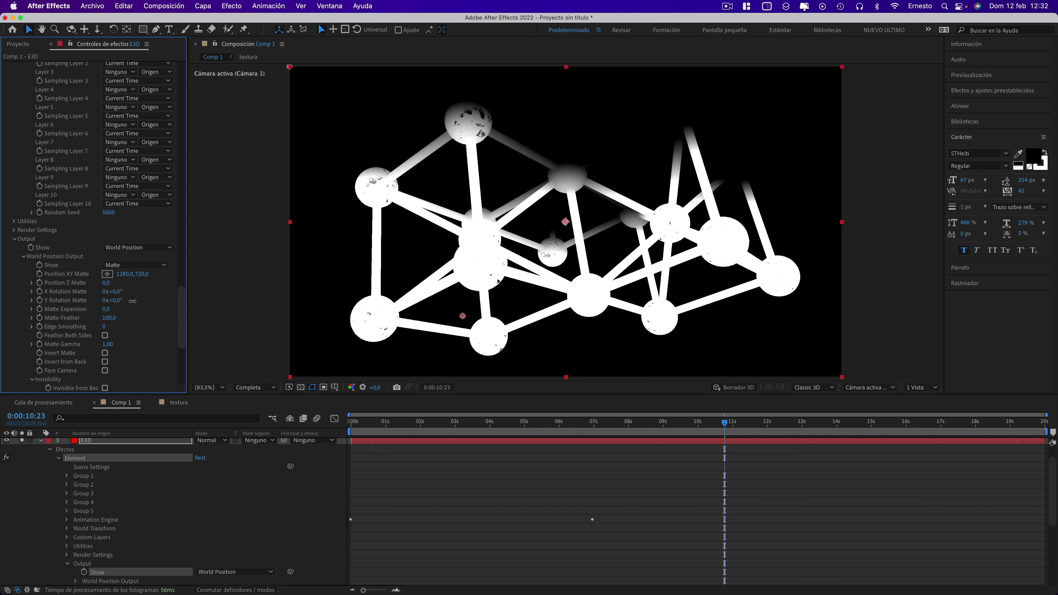
Set the World Position matte to X rotation 16°, Y rotation 103°, expansion -180, feather 286
drag(114, 300, 163, 303)
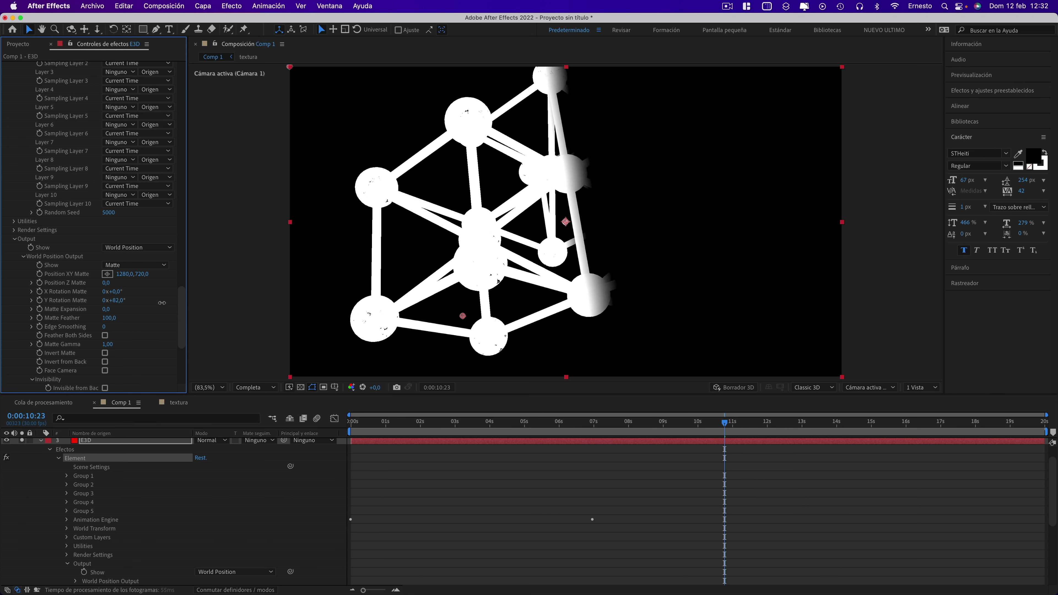
drag(163, 303, 97, 309)
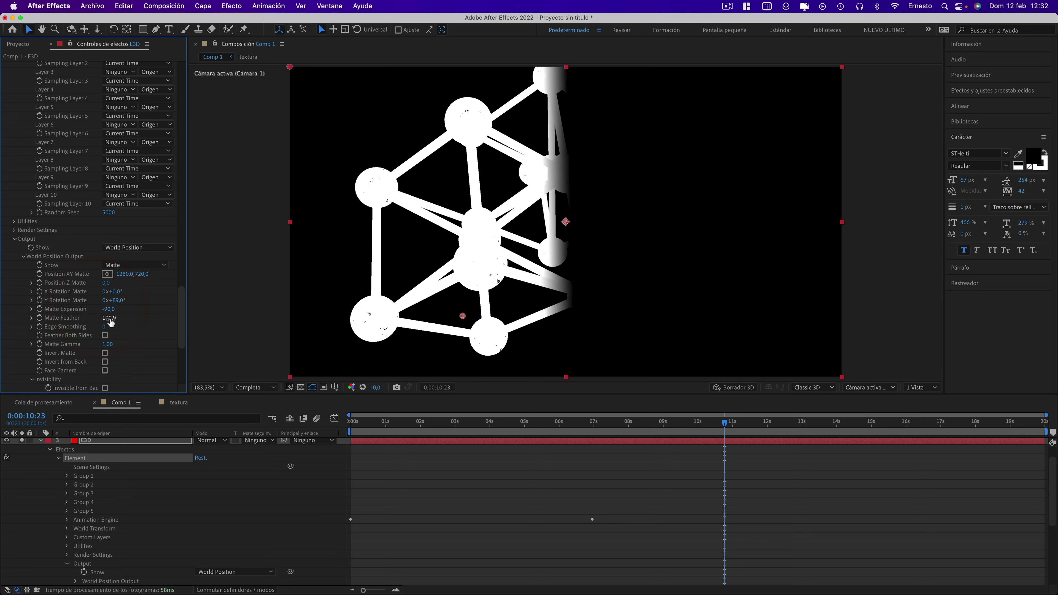
mouse_move(110, 321)
mouse_down()
mouse_move(98, 319)
mouse_move(209, 326)
mouse_up()
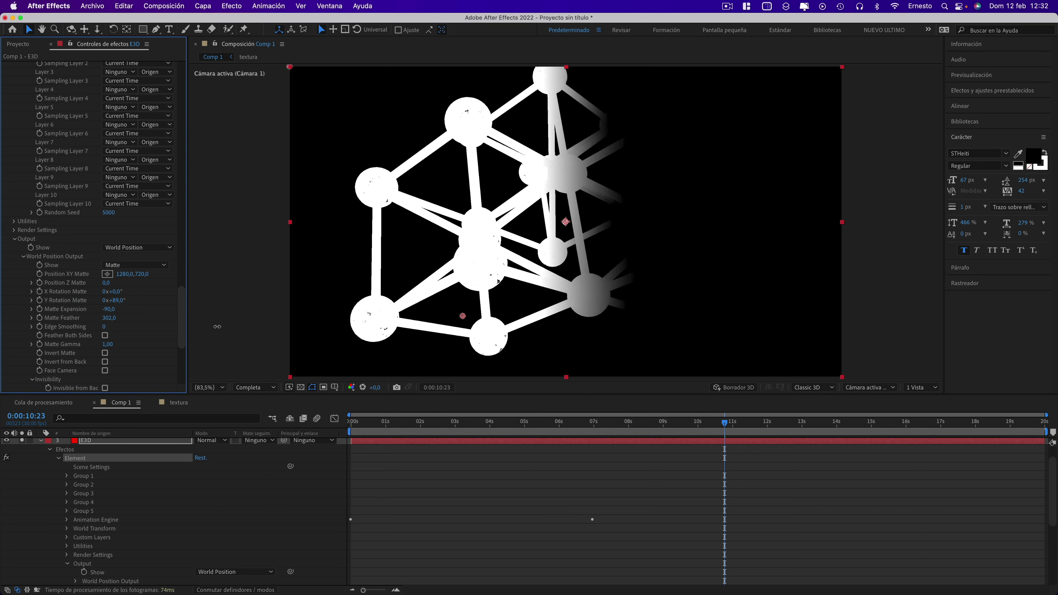
click(134, 315)
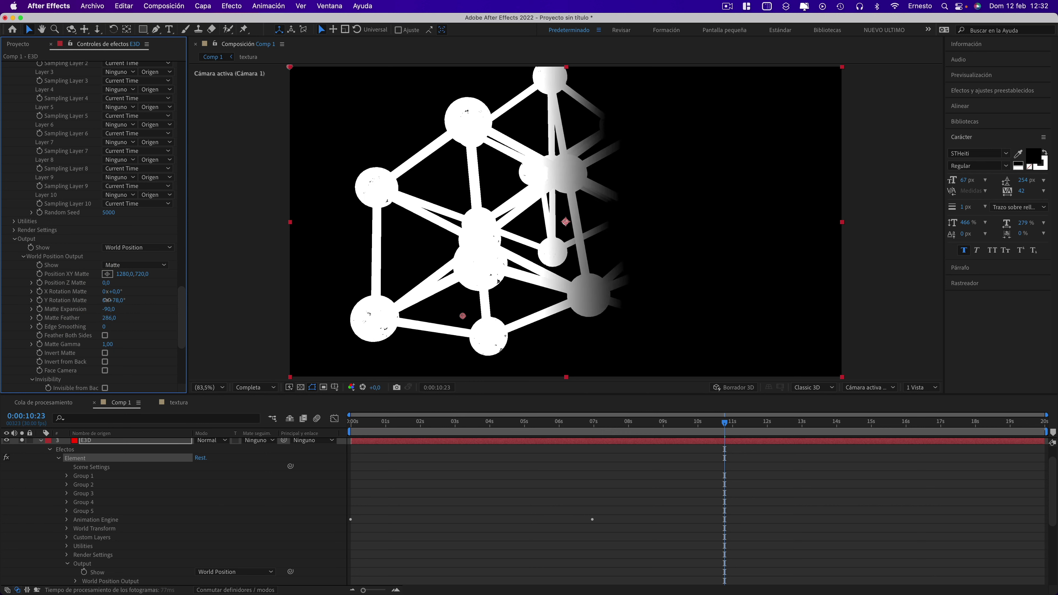
mouse_move(105, 300)
mouse_down()
mouse_move(102, 308)
mouse_move(134, 301)
mouse_move(100, 288)
mouse_move(124, 288)
mouse_move(108, 300)
mouse_up()
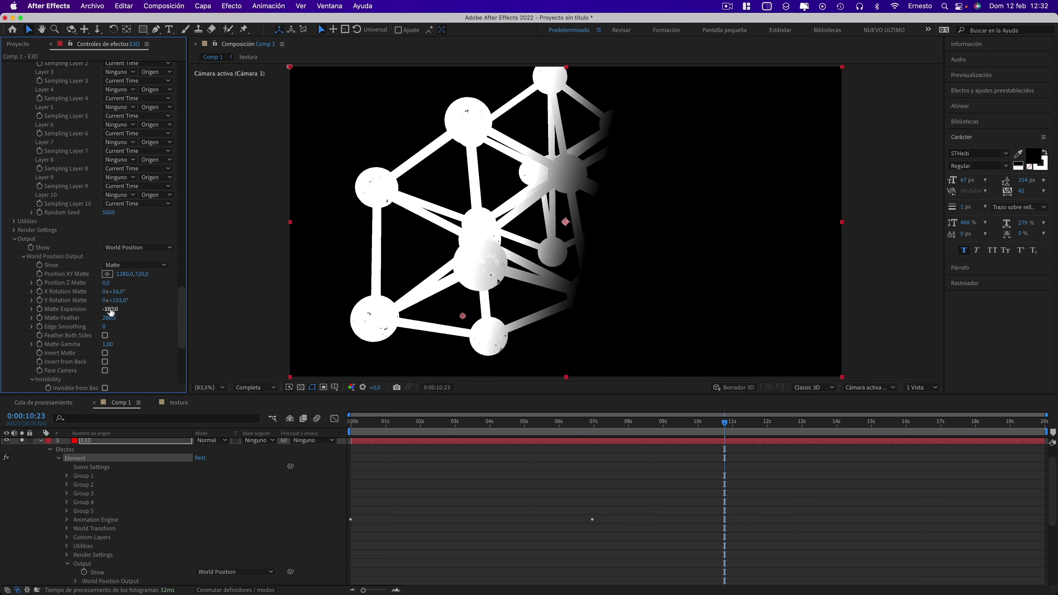
drag(110, 310, 105, 308)
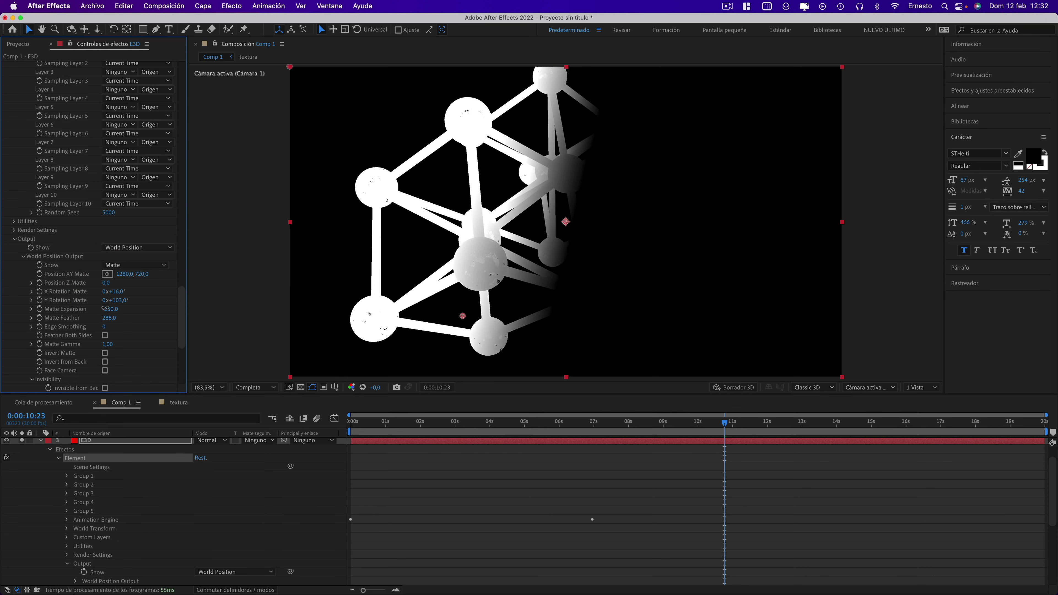
drag(105, 309, 107, 308)
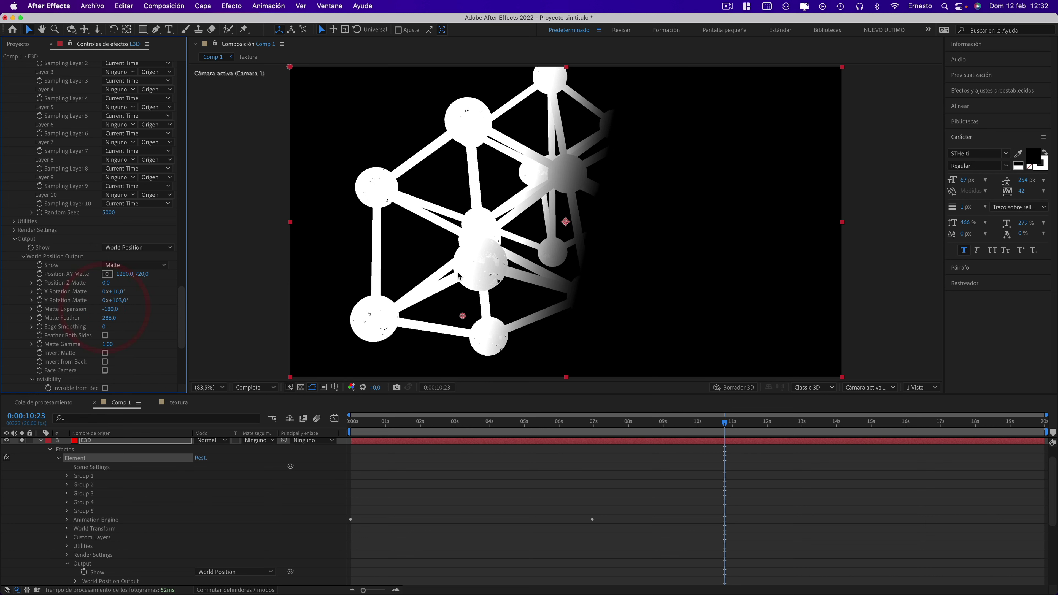
scroll(74, 478, up, 2)
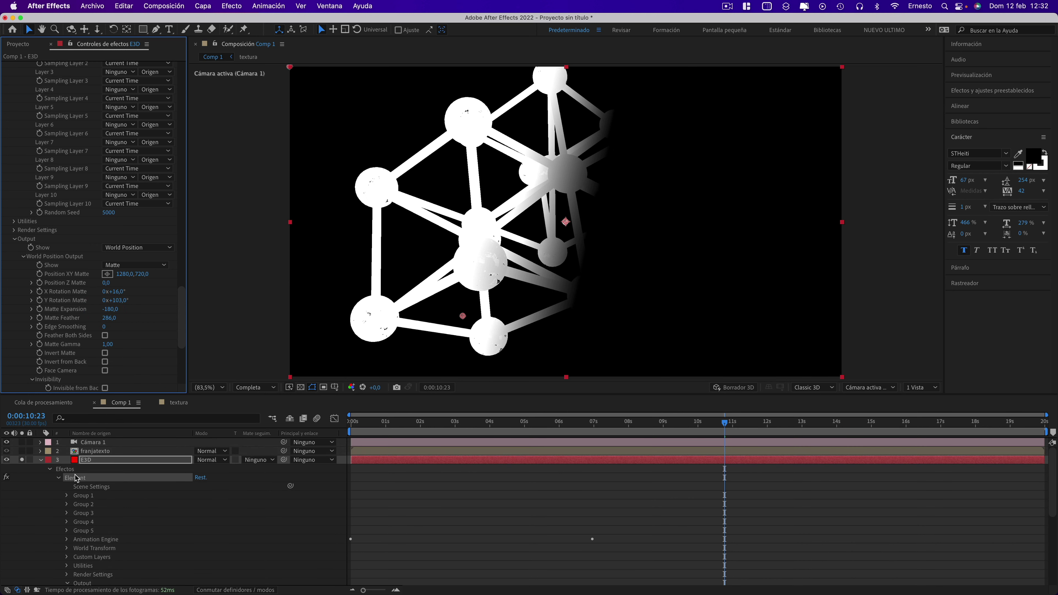
Collapse and unsolo E3D, then move franjatexto directly beneath the E3D matte copy
click(40, 460)
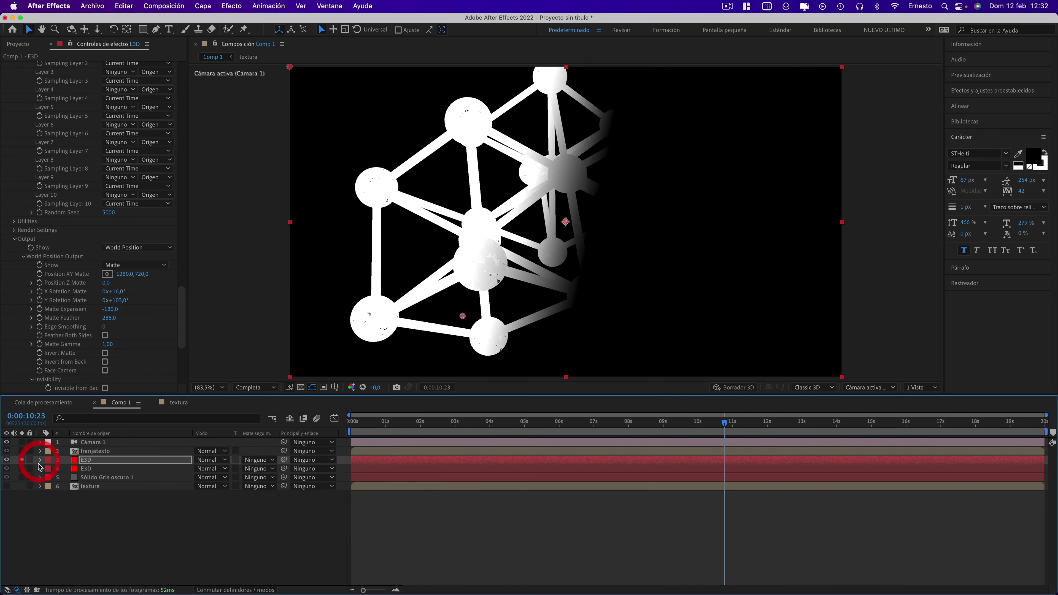
click(22, 461)
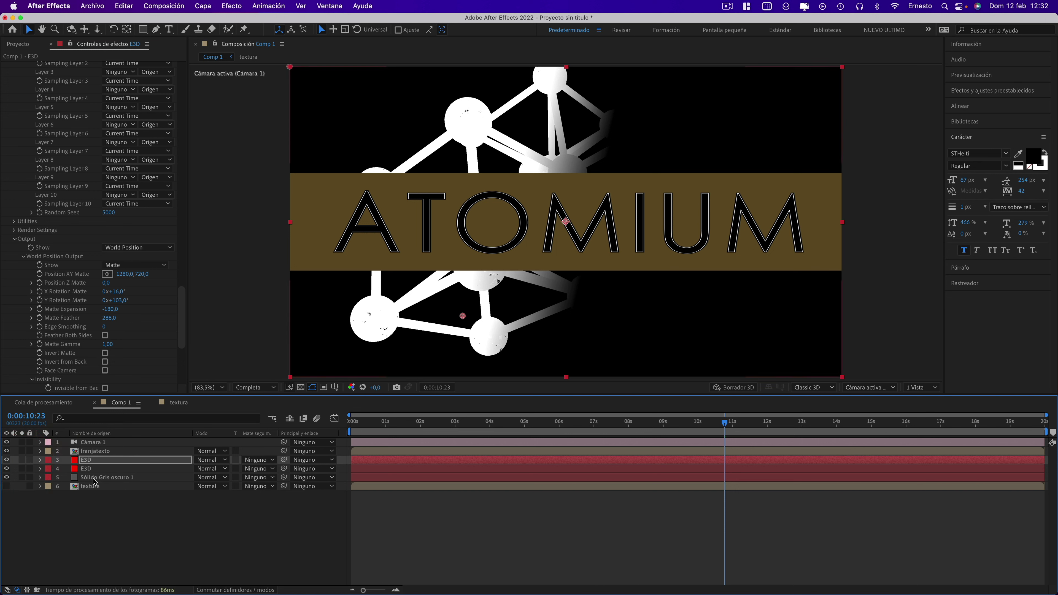
drag(95, 452, 88, 467)
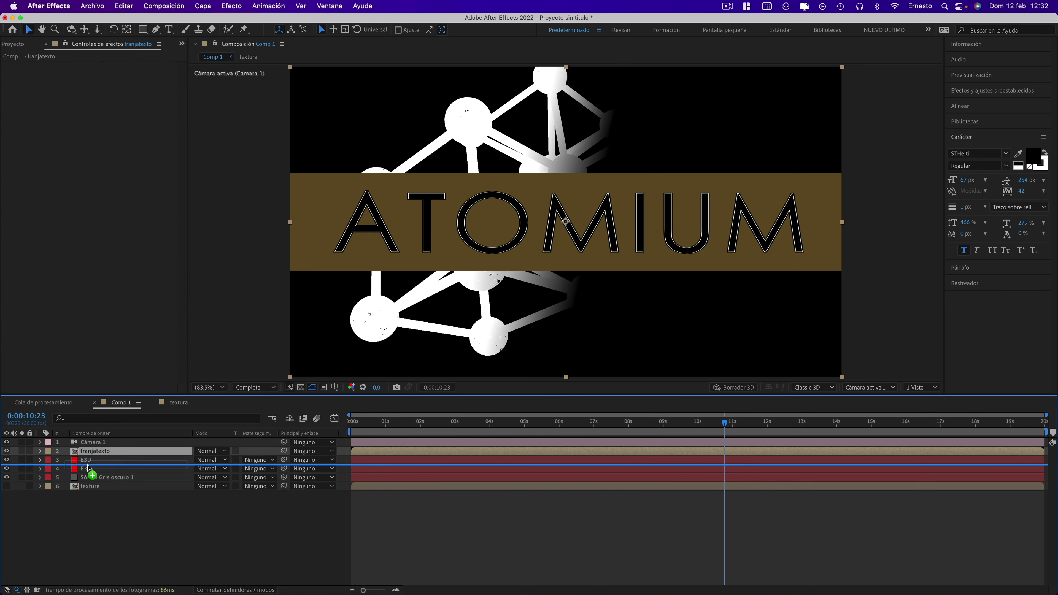
drag(88, 467, 89, 465)
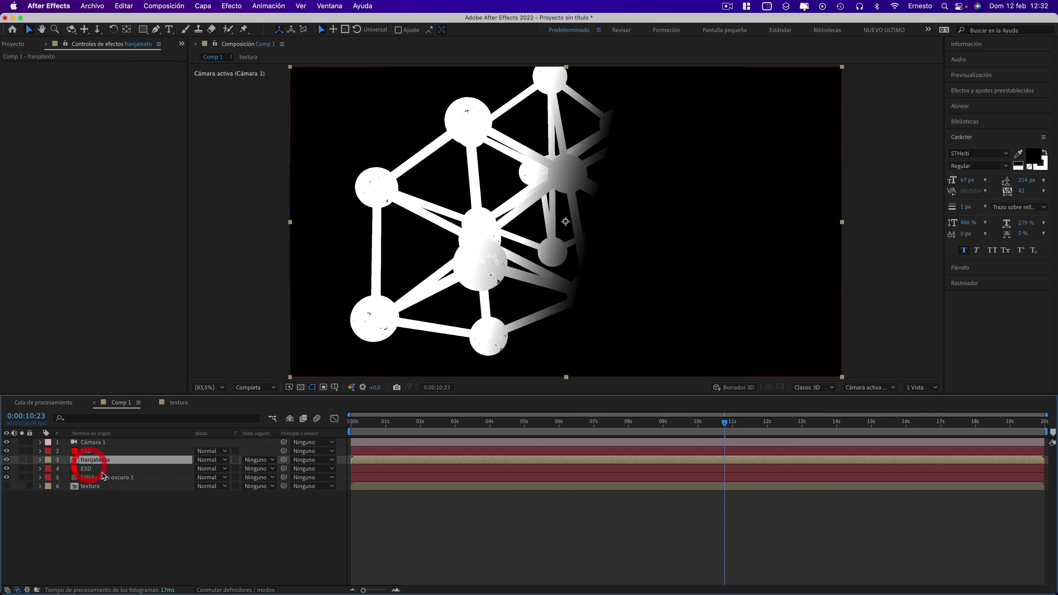
Solo the E3D matte copy and toggle its visibility to compare it
click(82, 451)
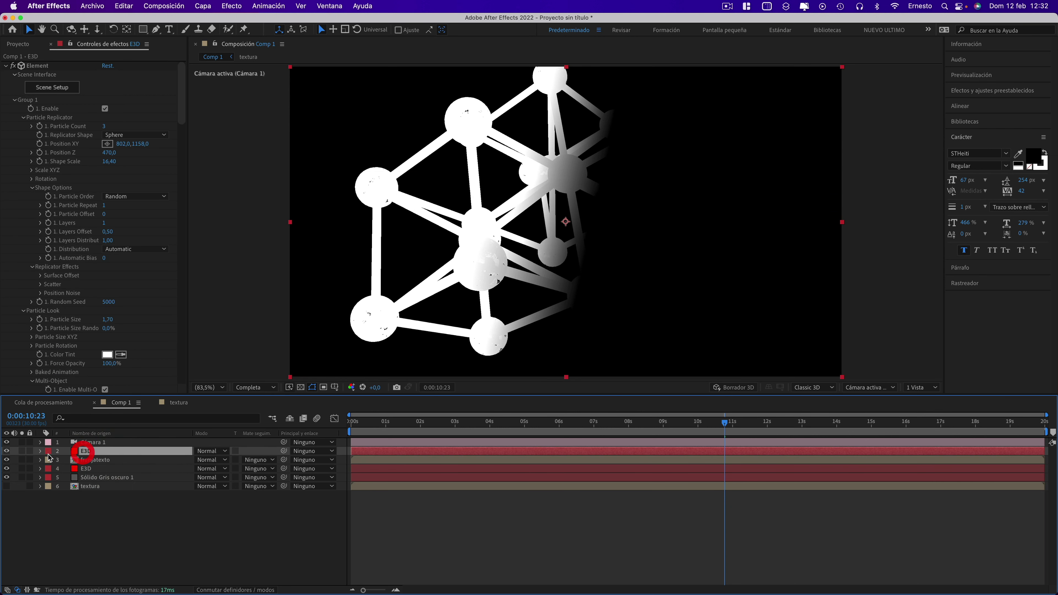
click(22, 451)
click(6, 451)
click(6, 451)
drag(180, 101, 171, 330)
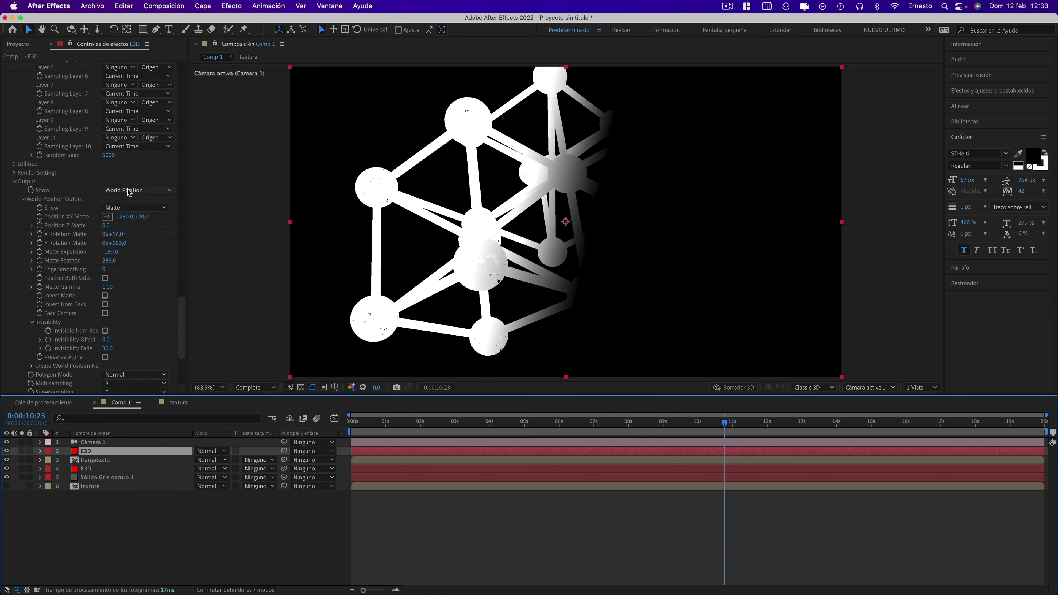
Compare the original E3D layer's output settings with the matte copy's, then scrub other frames
click(85, 469)
drag(181, 121, 184, 377)
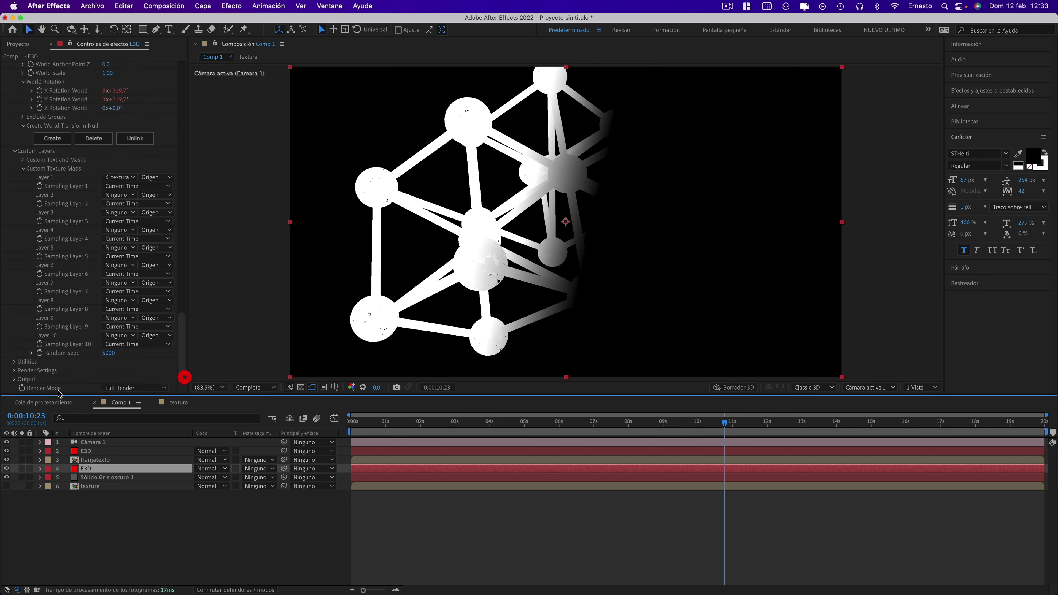
click(13, 379)
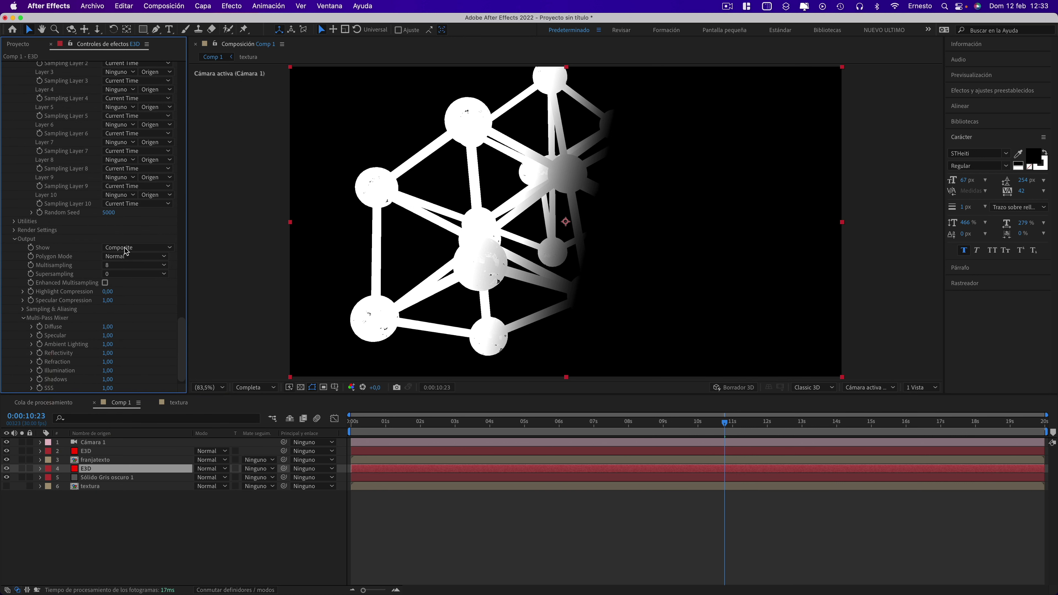
click(87, 451)
drag(182, 96, 194, 391)
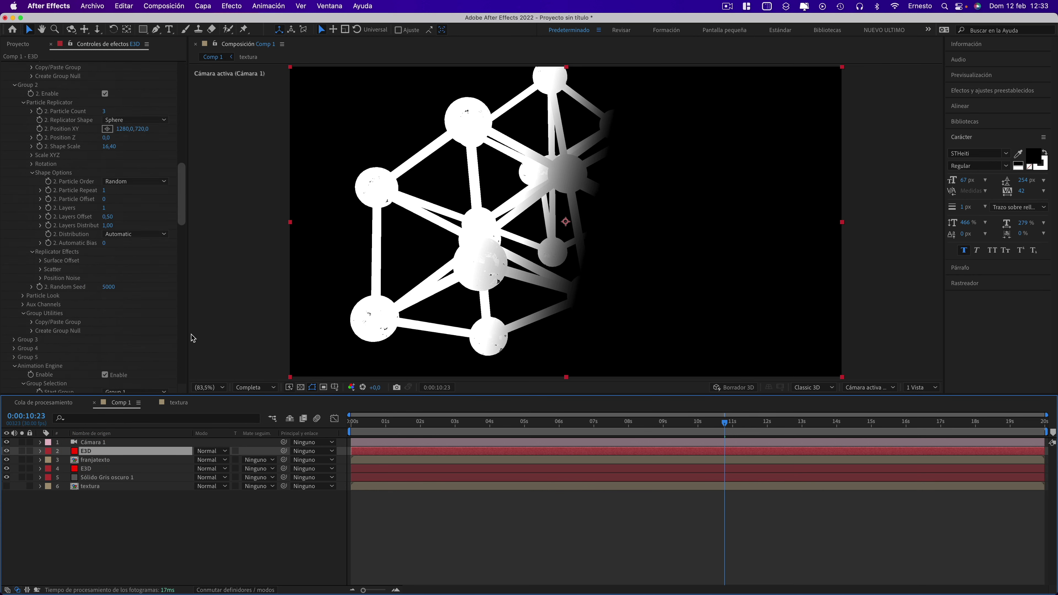
drag(181, 351, 182, 316)
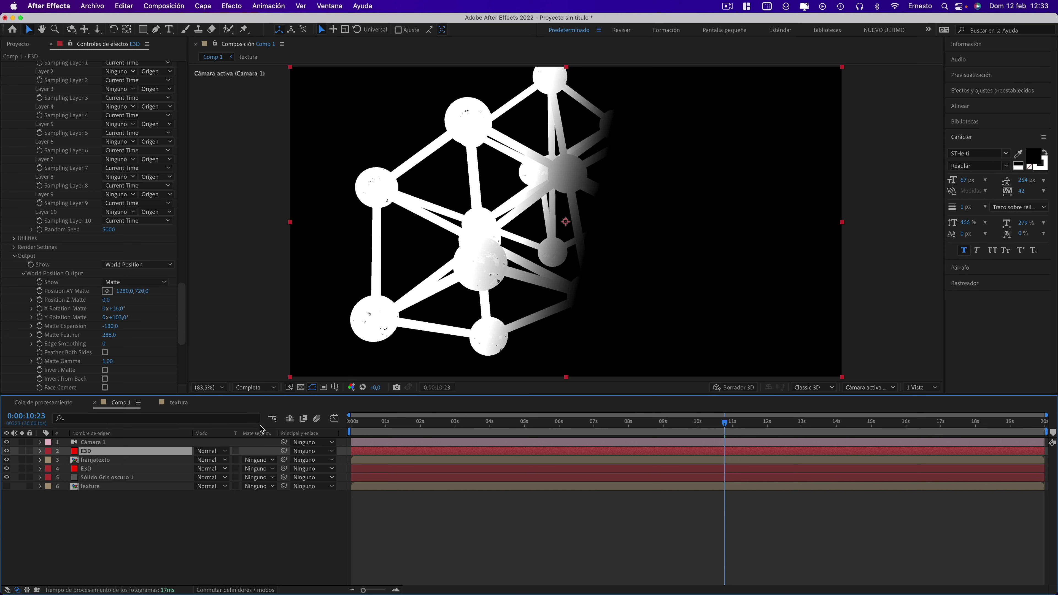
mouse_move(726, 425)
mouse_down()
mouse_move(610, 423)
mouse_move(733, 424)
mouse_up()
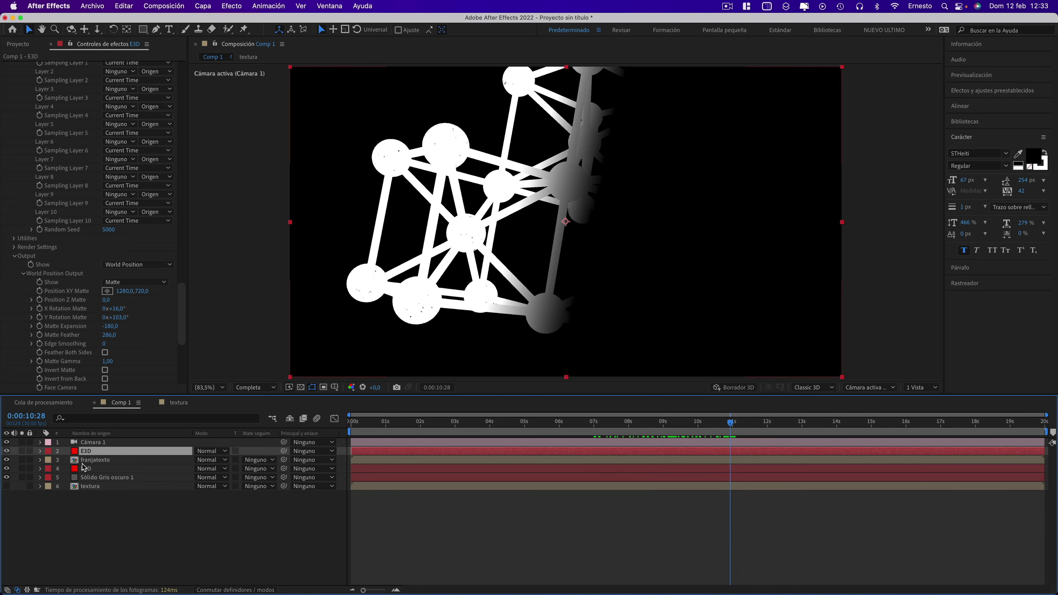
Give franjatexto the E3D copy as an inverted luma track matte and go to 0:00:10:04
click(92, 461)
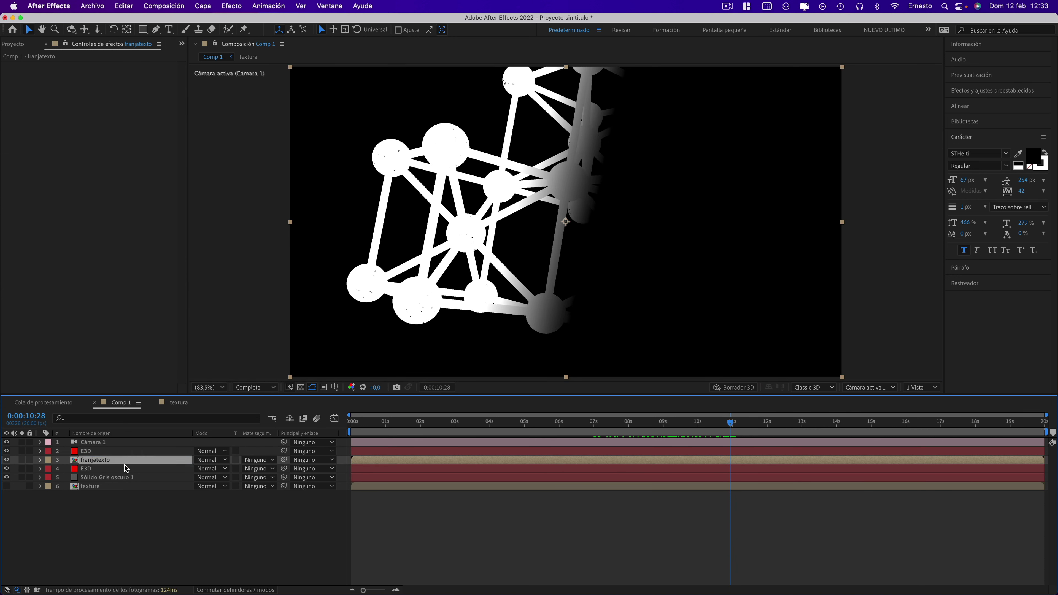
click(259, 463)
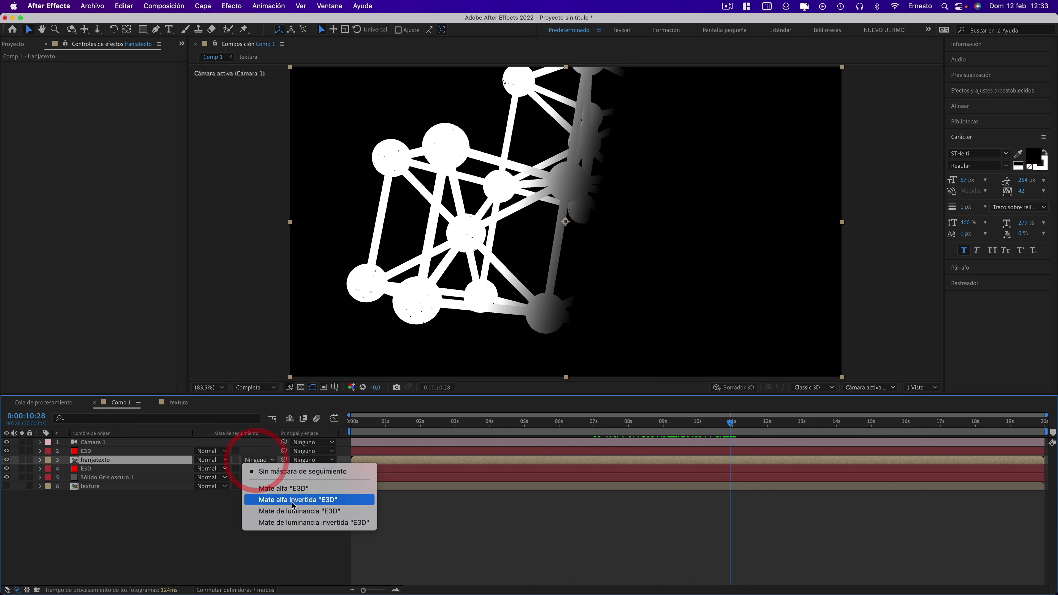
click(337, 524)
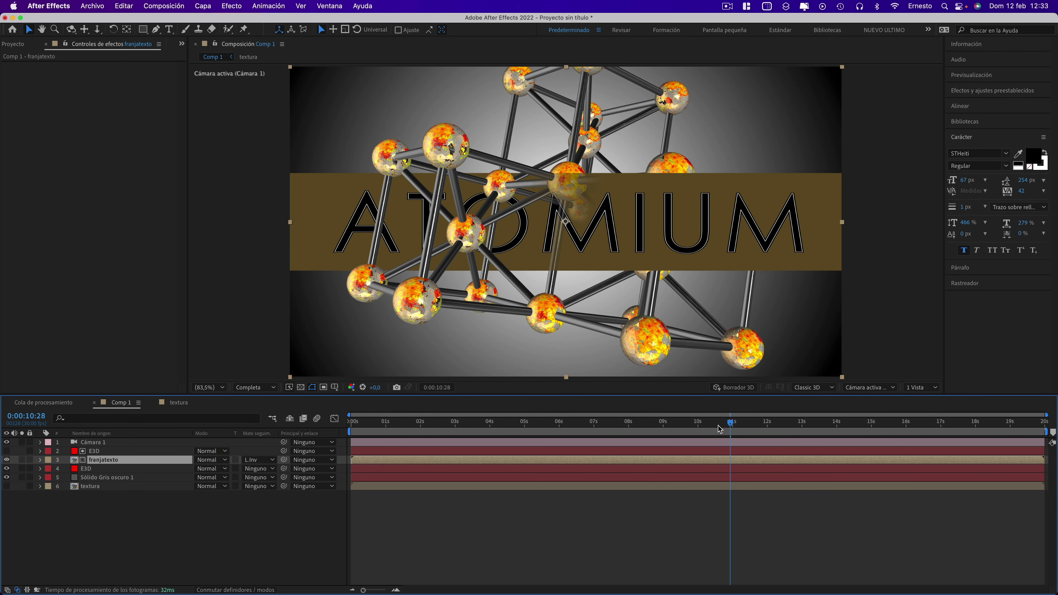
drag(733, 424, 703, 421)
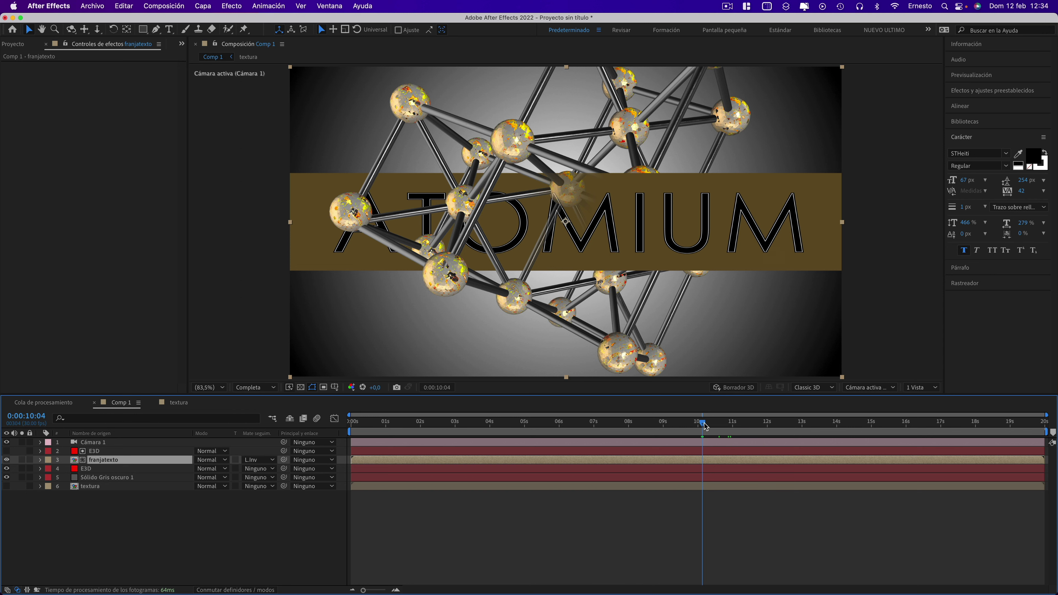
Scrub through the lattice animation, return to the start and play the preview
drag(705, 426, 807, 428)
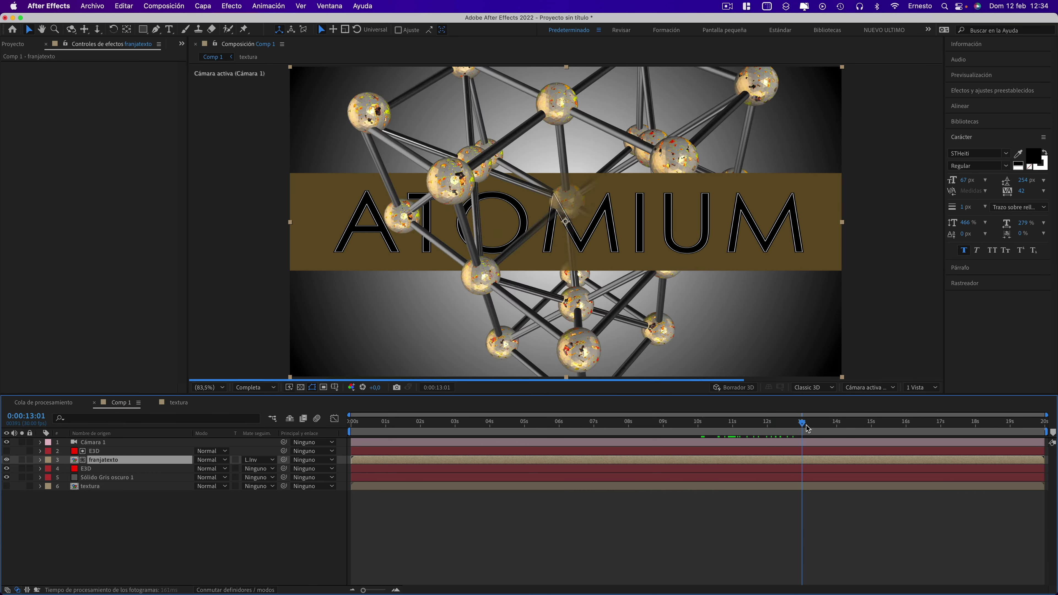
mouse_move(806, 429)
mouse_down()
mouse_move(886, 428)
mouse_move(719, 417)
mouse_move(513, 422)
mouse_up()
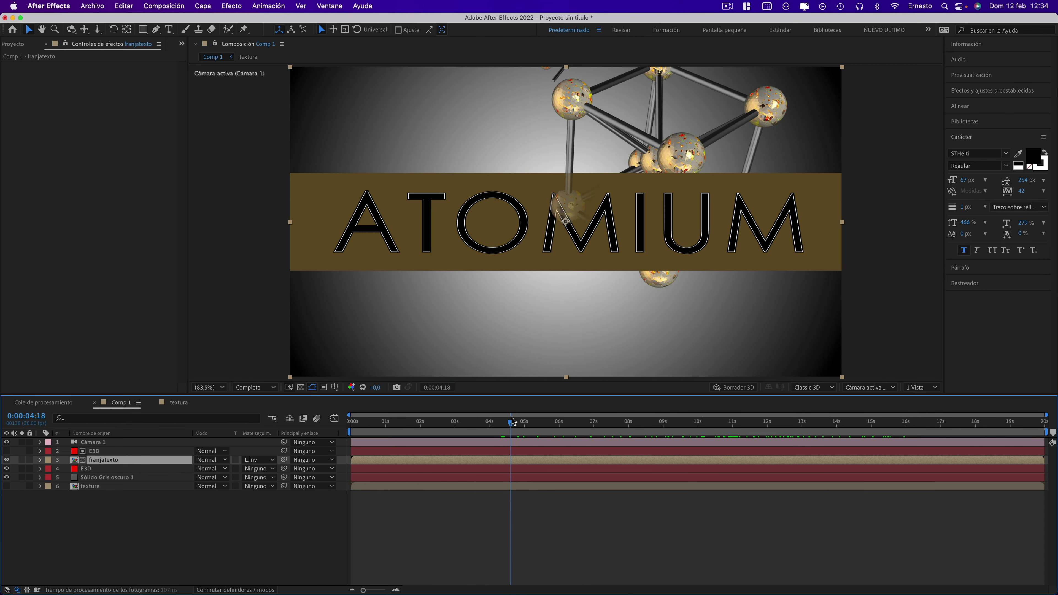
drag(513, 422, 350, 419)
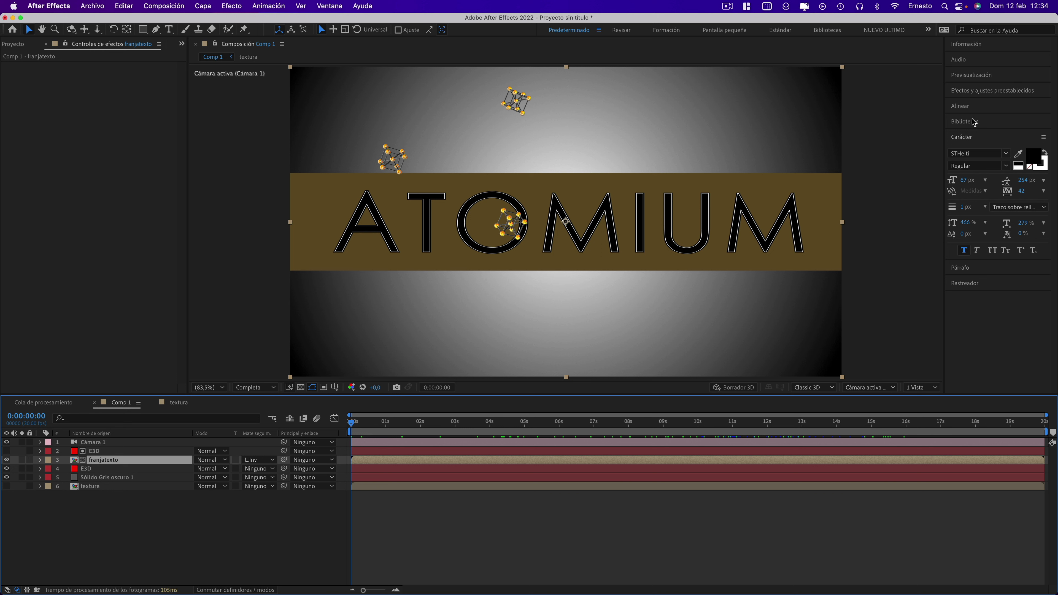
click(968, 77)
click(996, 89)
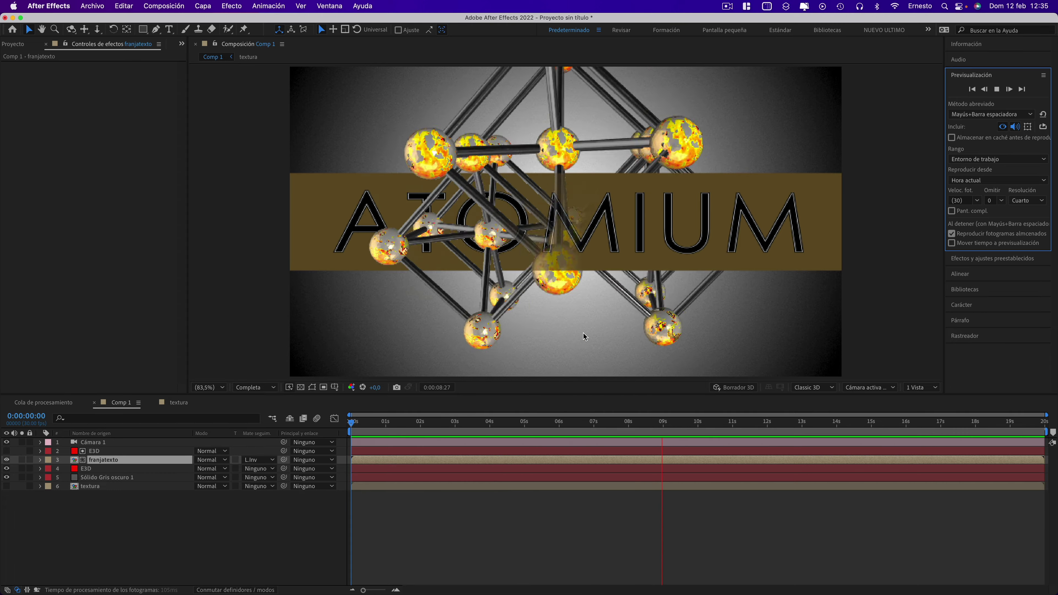
Stop playback and reopen Element 3D Scene Setup for the E3D layer
click(691, 424)
click(85, 469)
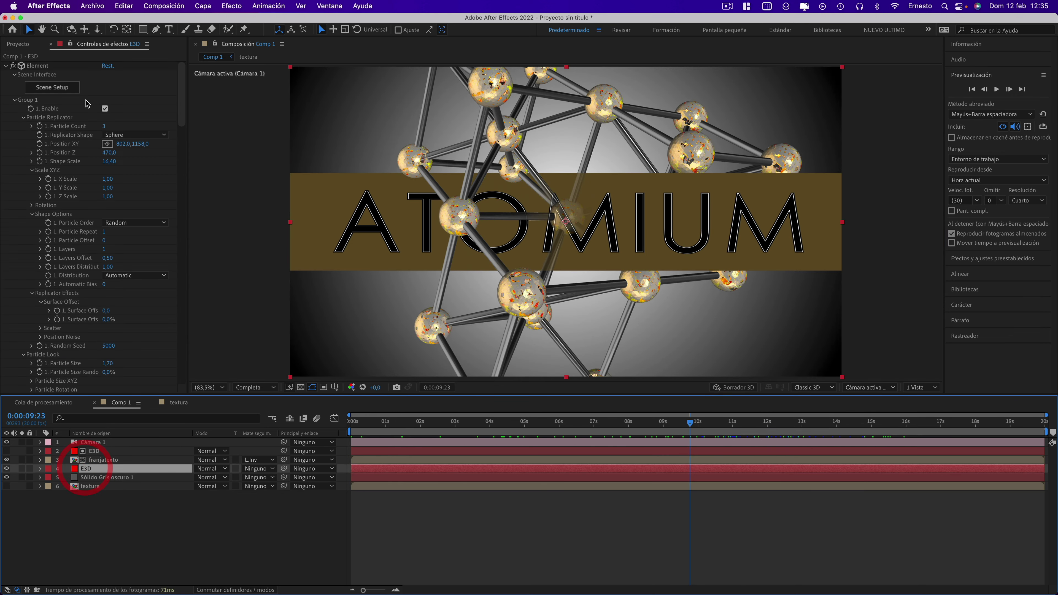
click(65, 88)
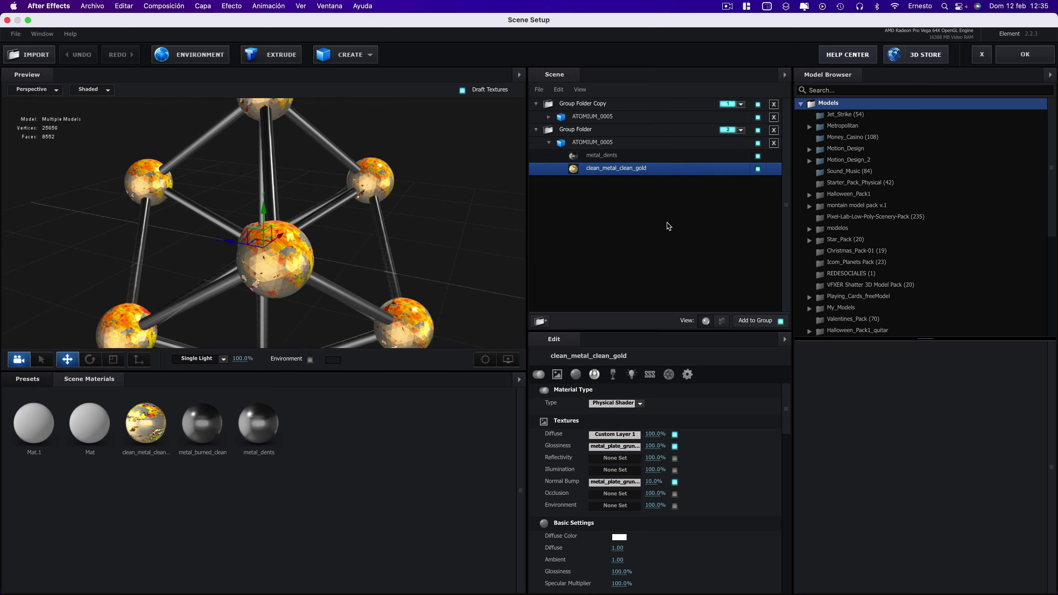
Lower the clean_metal_clean_gold diffuse texture saturation to -33%
click(622, 435)
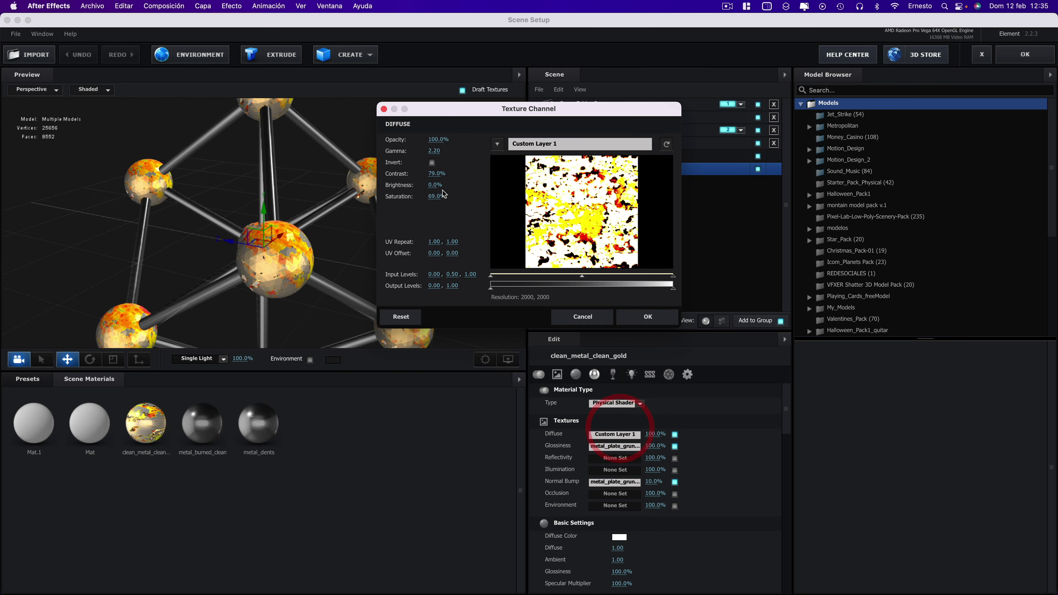
drag(434, 197, 417, 196)
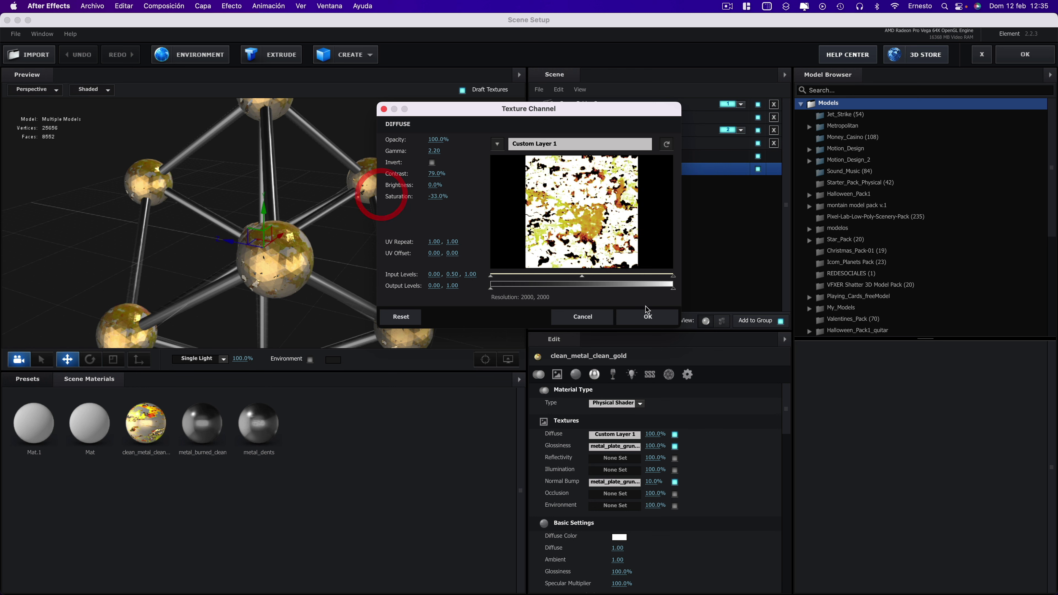
click(625, 310)
mouse_move(375, 231)
mouse_down()
mouse_move(434, 233)
mouse_move(403, 218)
mouse_move(410, 225)
mouse_up()
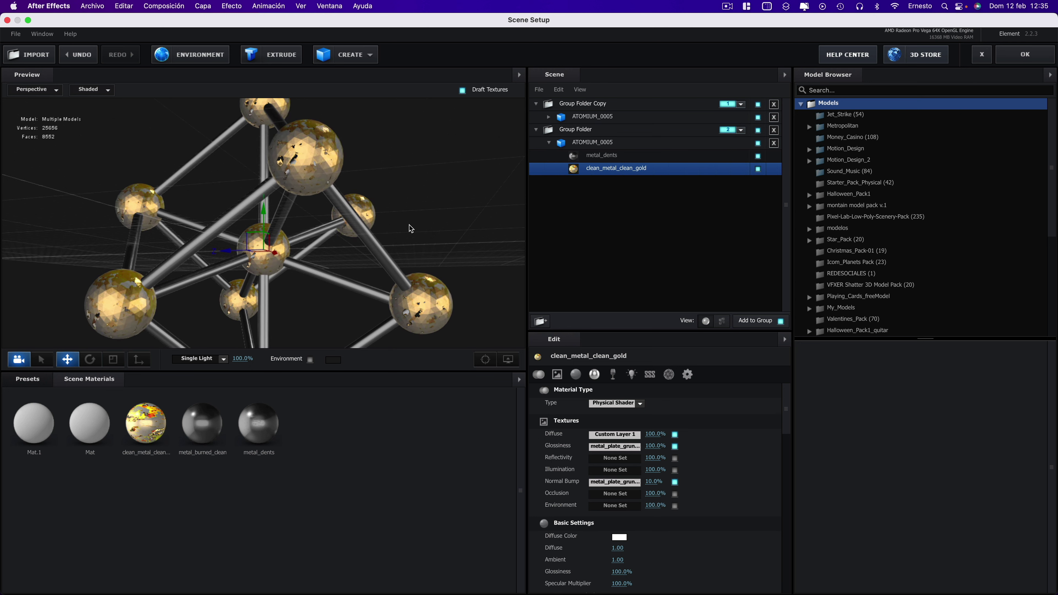
Set the gold material's reflectivity colour to light blue 9AD5FF
scroll(627, 539, down, 5)
click(626, 539)
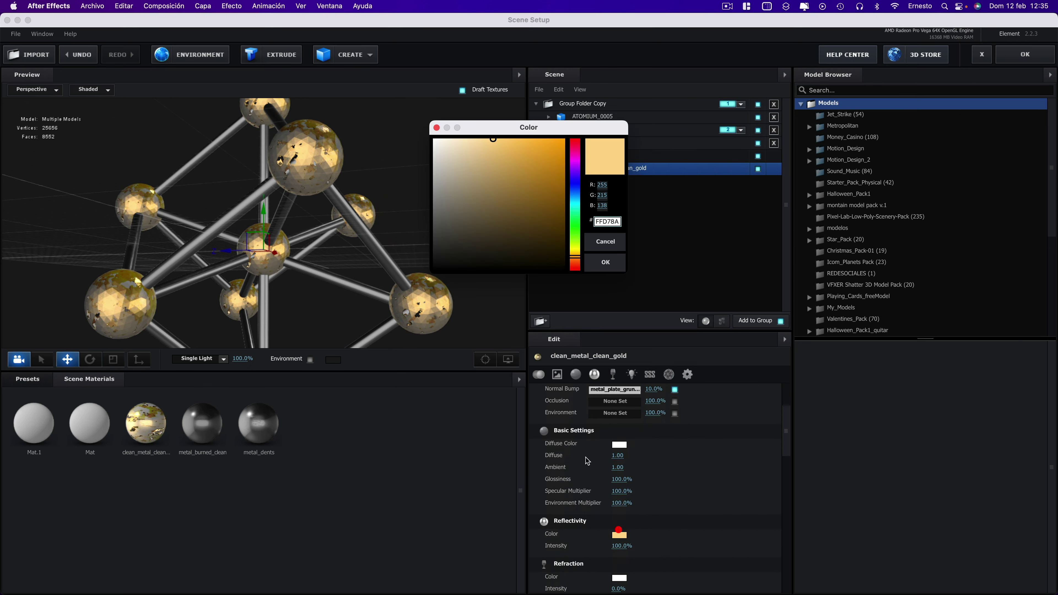
mouse_move(526, 164)
mouse_down()
mouse_move(537, 144)
mouse_move(489, 154)
mouse_move(513, 135)
mouse_up()
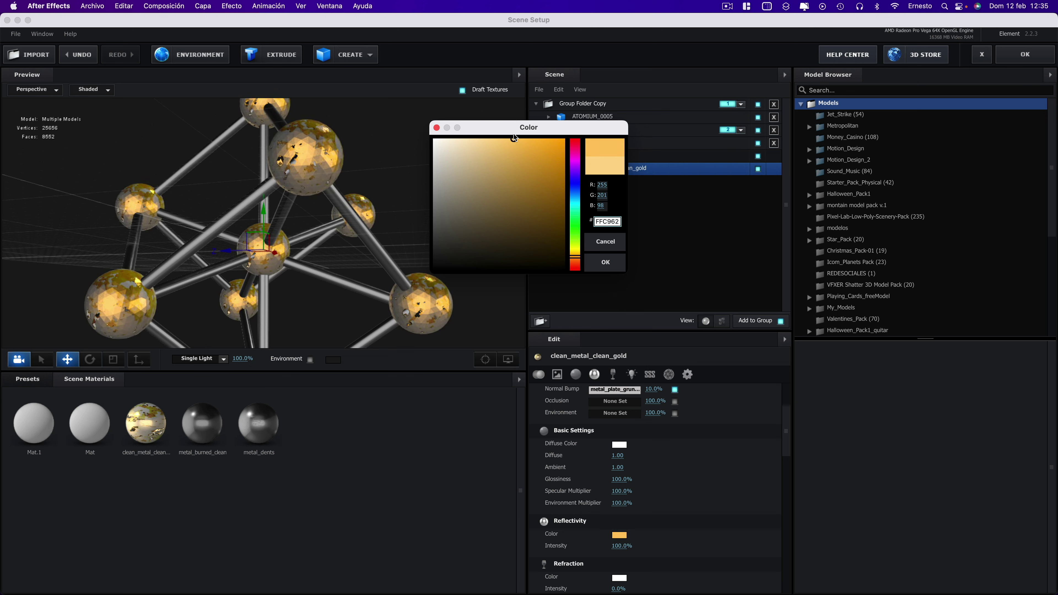
click(575, 196)
click(505, 141)
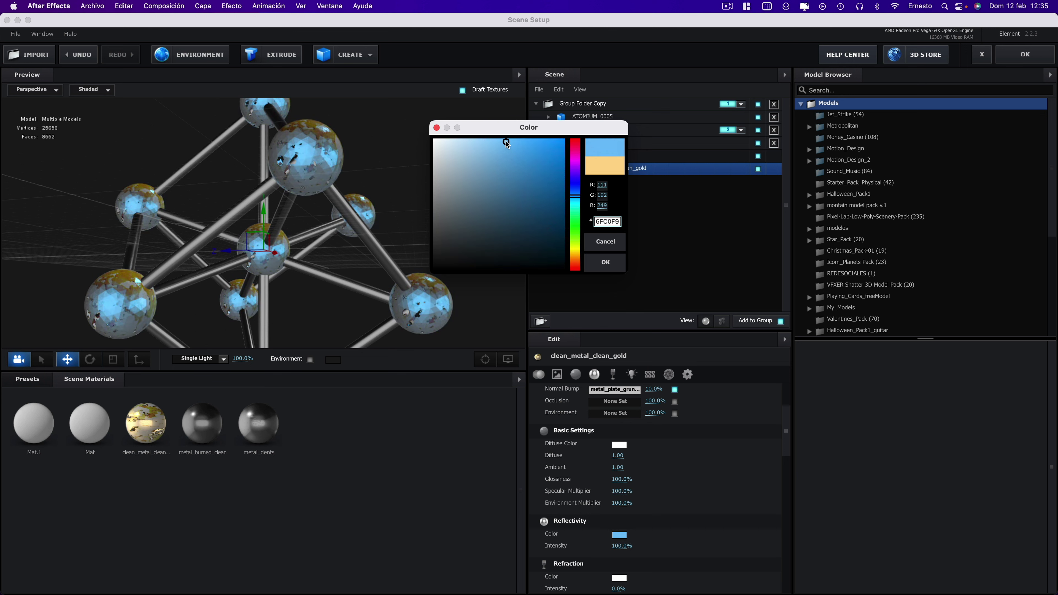
drag(506, 141, 486, 139)
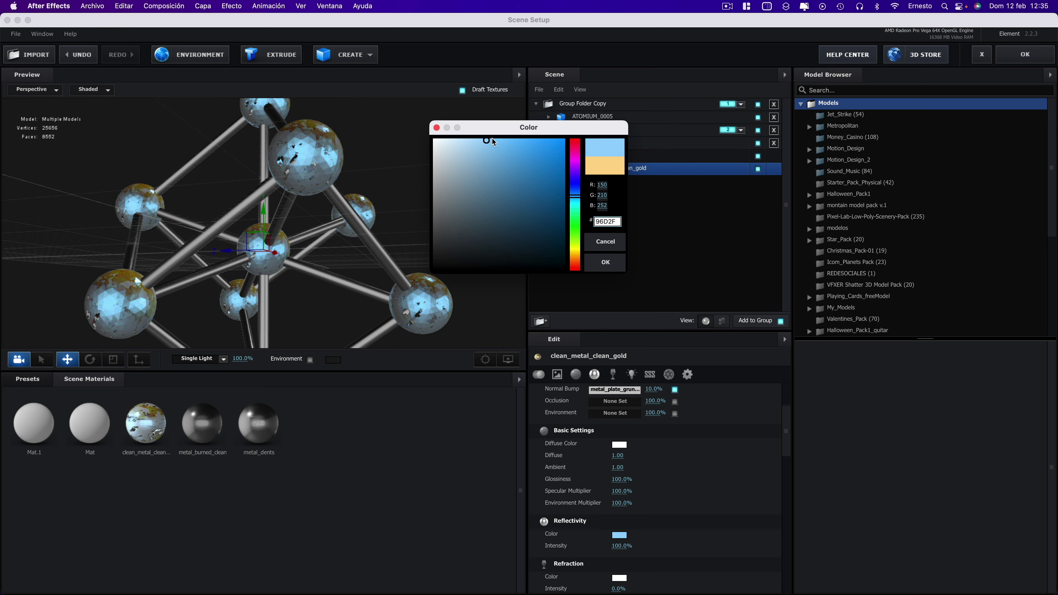
drag(492, 140, 484, 139)
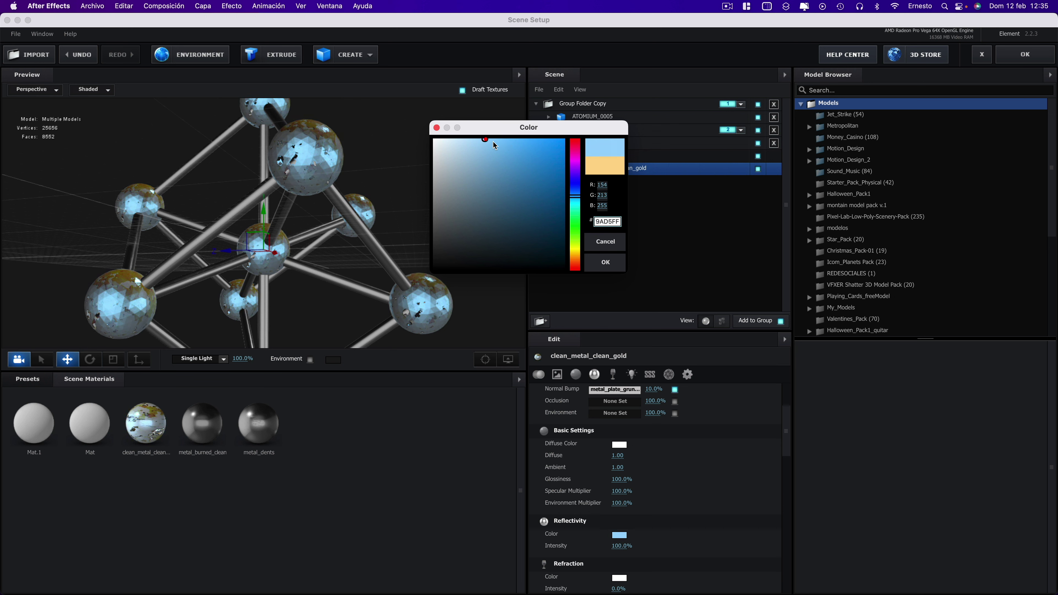
click(606, 262)
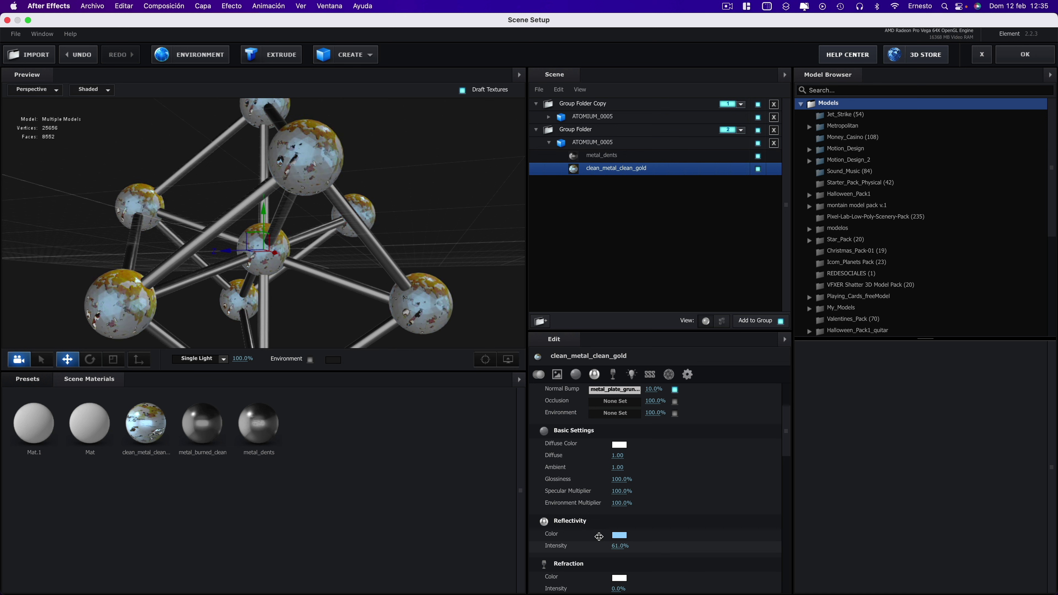
Try a bright green refraction colour and test the illumination intensity and colour
scroll(641, 536, down, 5)
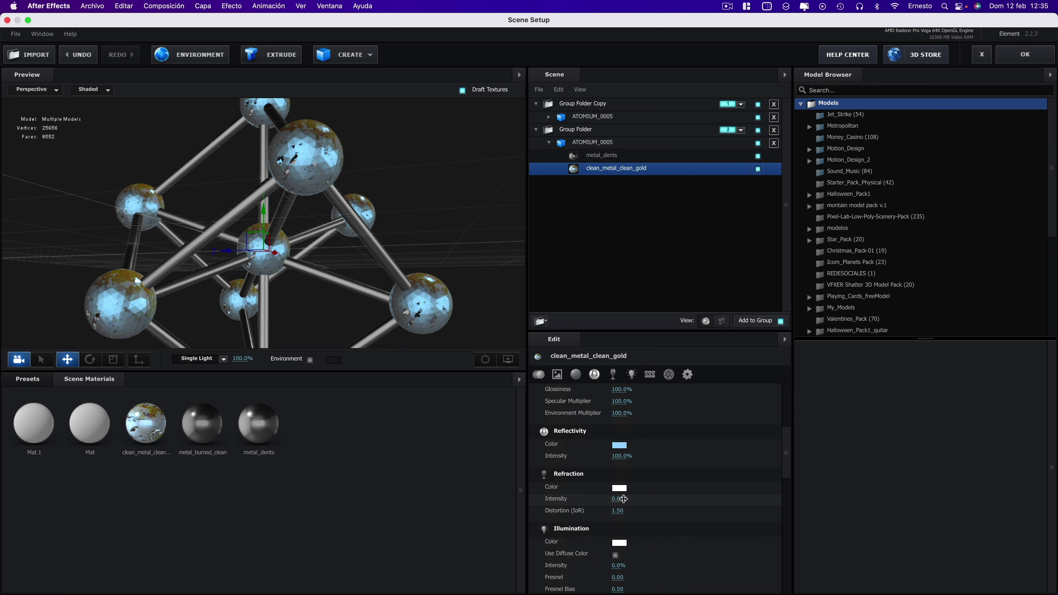
click(619, 489)
click(575, 227)
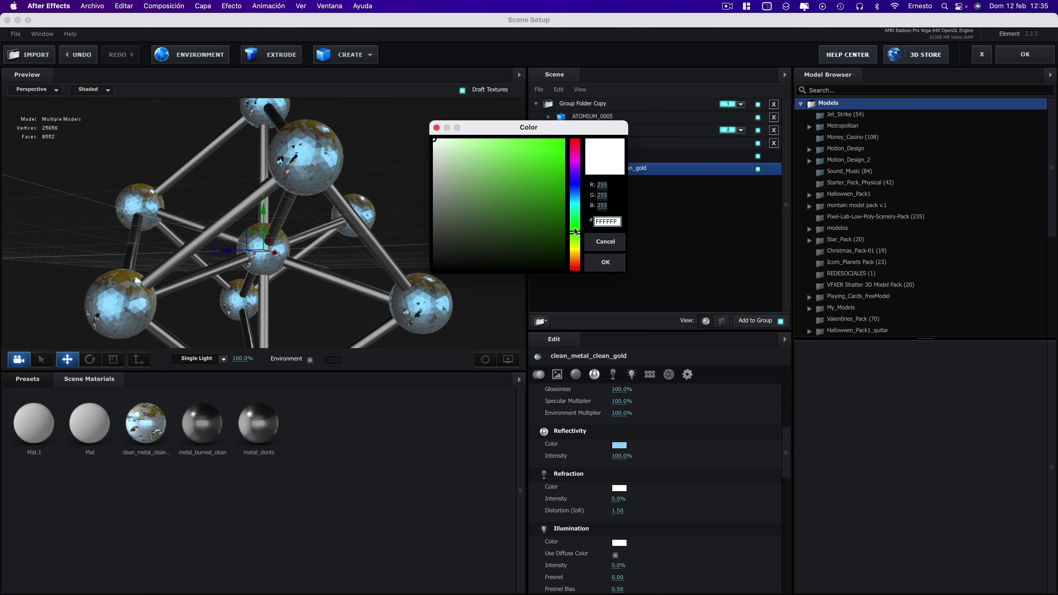
click(511, 145)
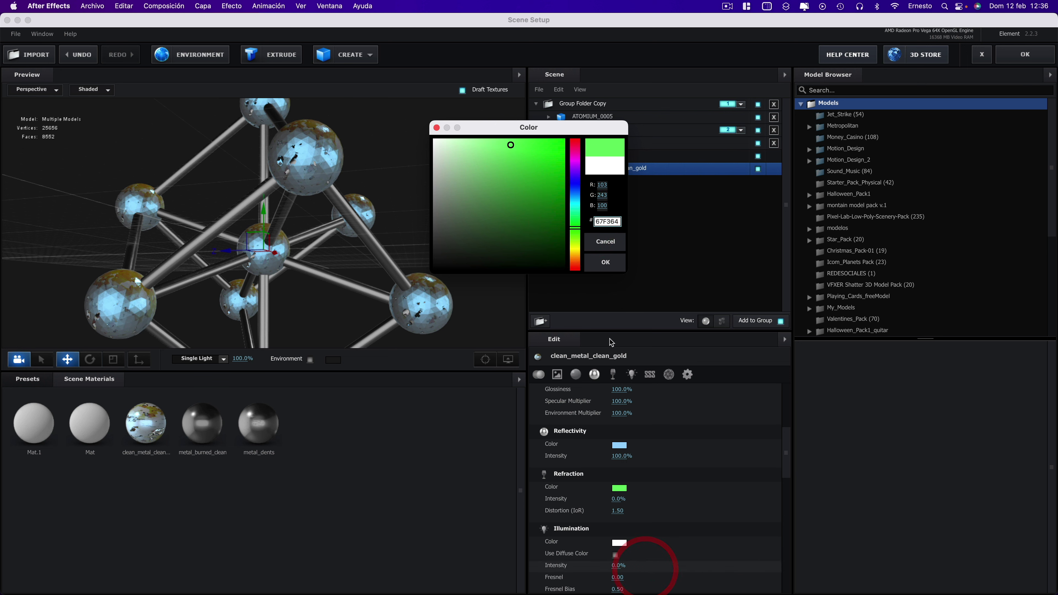
click(605, 262)
mouse_move(619, 566)
mouse_down()
mouse_move(636, 567)
mouse_move(615, 566)
mouse_up()
click(618, 543)
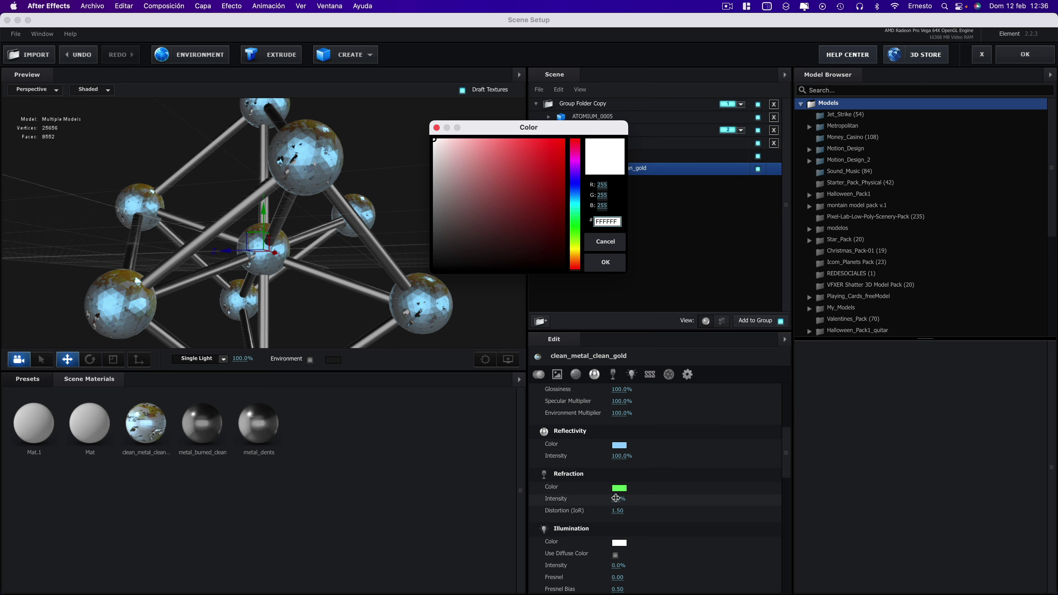
click(609, 259)
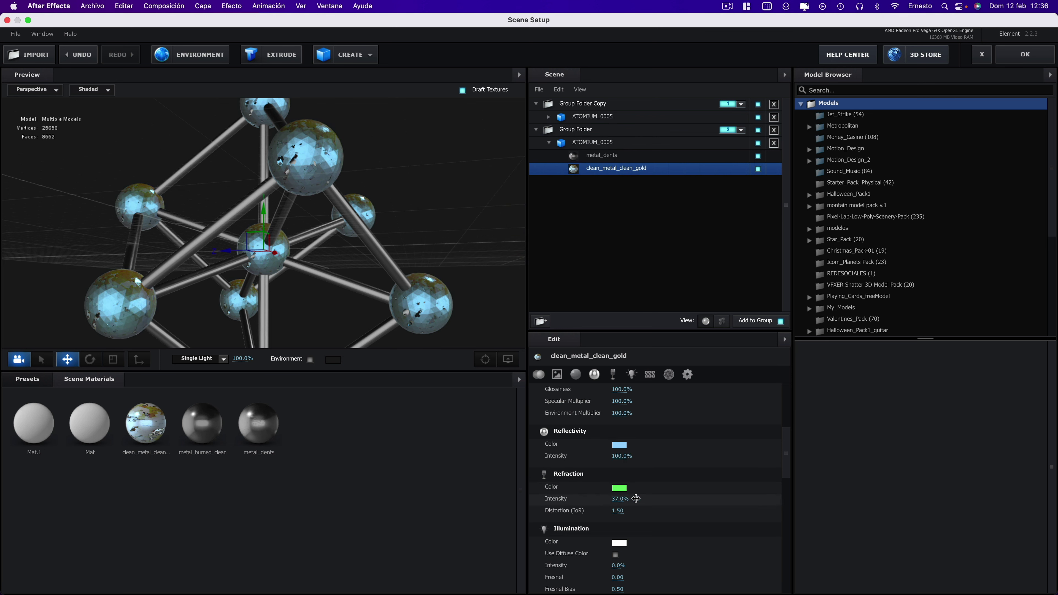
Adjust refraction intensity and change the refraction colour to pale yellow #F4FF7E
mouse_move(636, 498)
mouse_down()
mouse_move(675, 501)
mouse_move(612, 499)
mouse_up()
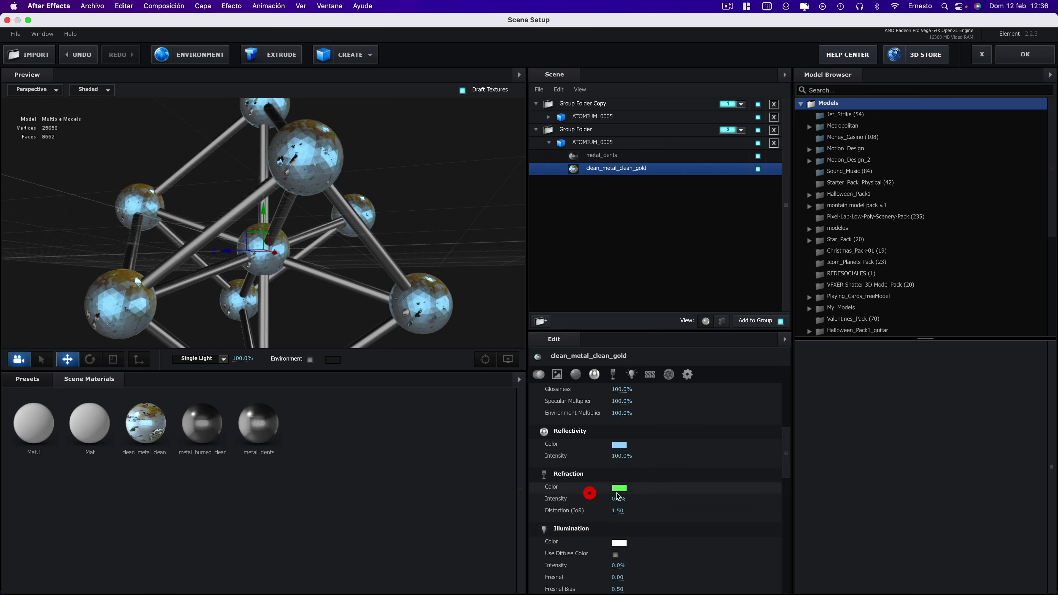
click(619, 487)
click(577, 248)
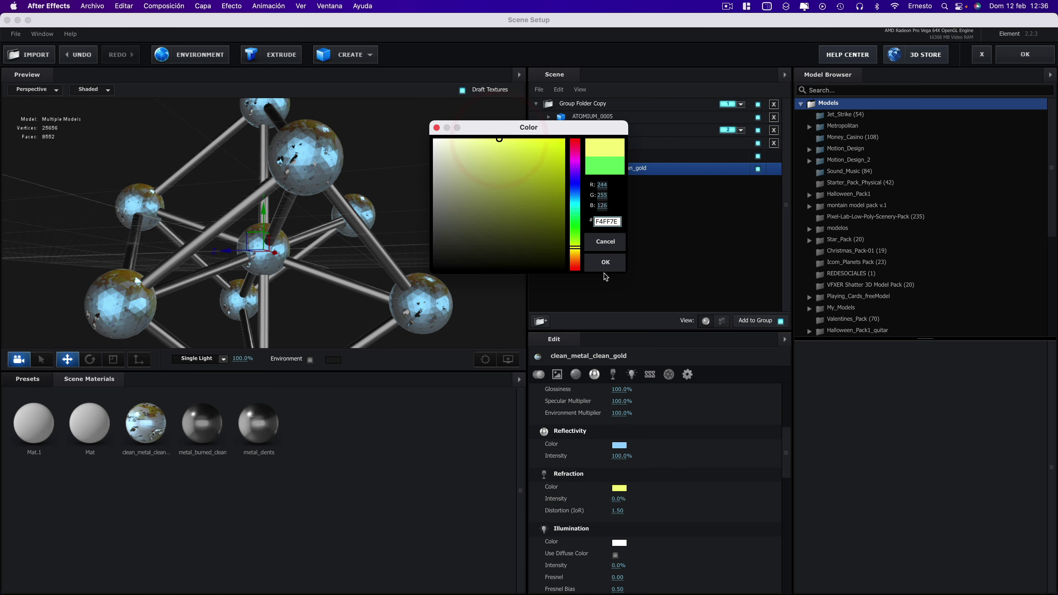
click(605, 264)
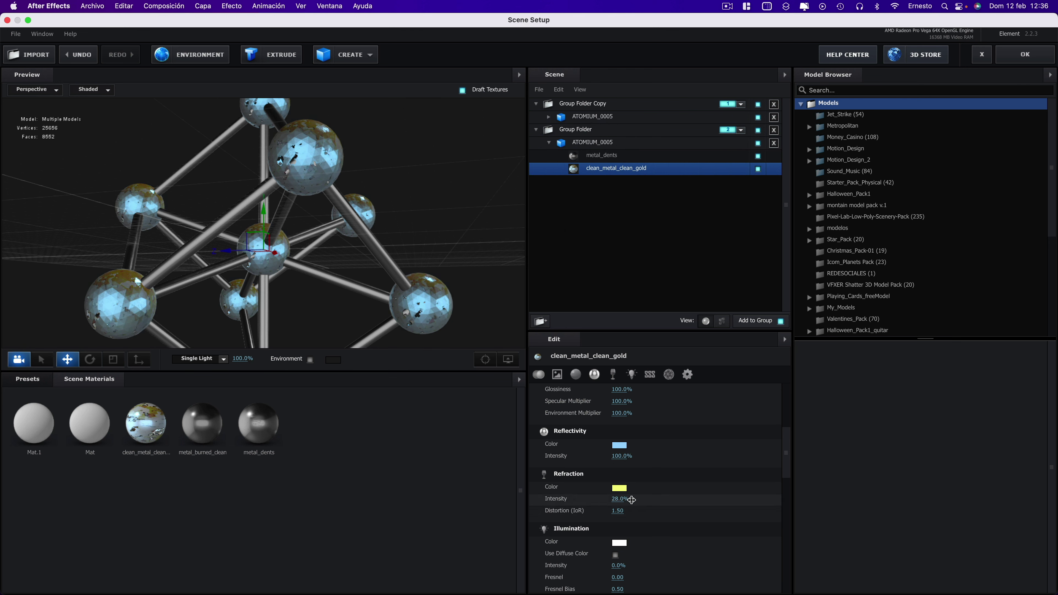
mouse_move(478, 334)
mouse_down()
mouse_move(351, 291)
mouse_move(369, 286)
mouse_up()
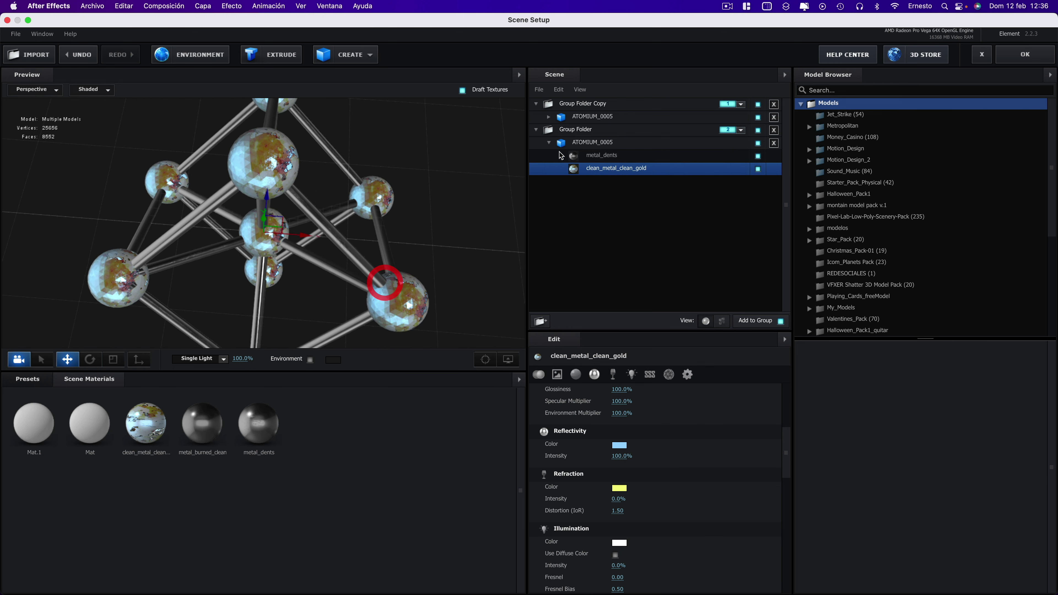
Raise the gold material's Alpha Threshold to 0.50 and close Scene Setup with OK
scroll(642, 460, down, 2)
scroll(635, 476, up, 4)
scroll(635, 476, up, 2)
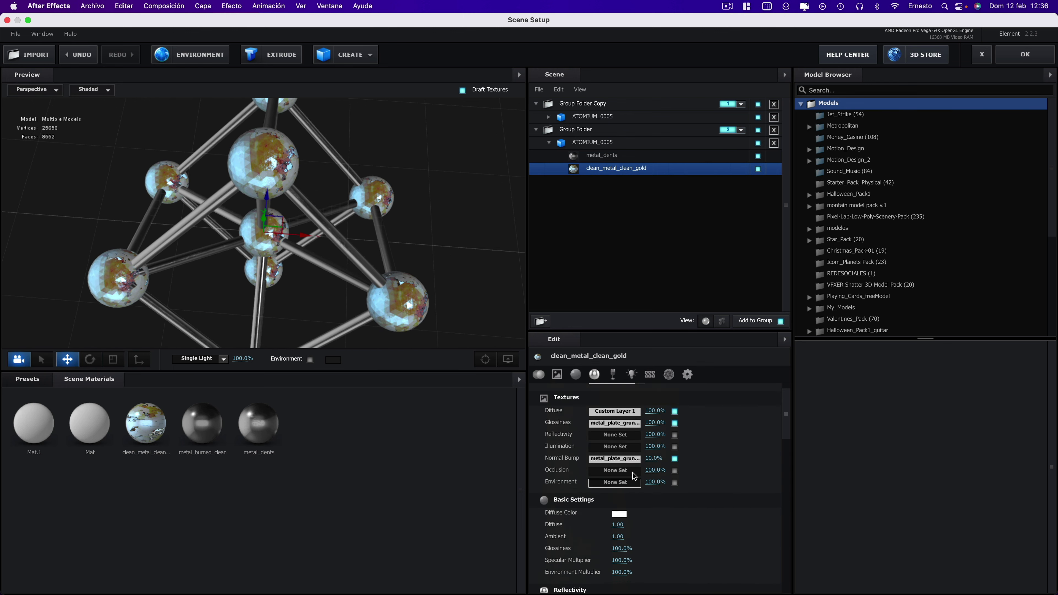
scroll(623, 552, up, 2)
scroll(651, 540, down, 5)
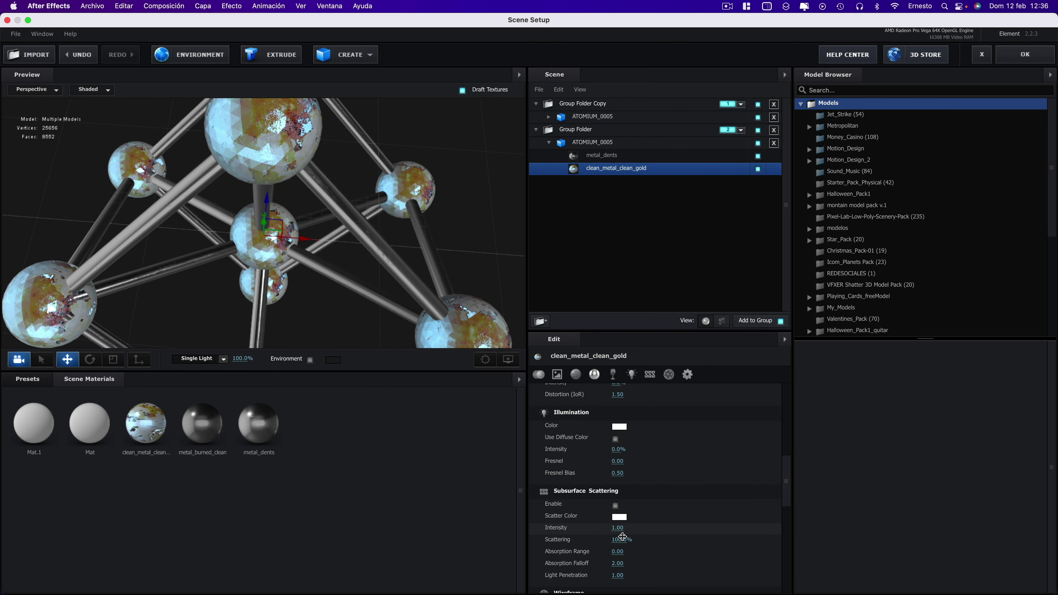
scroll(656, 530, down, 5)
scroll(625, 479, down, 2)
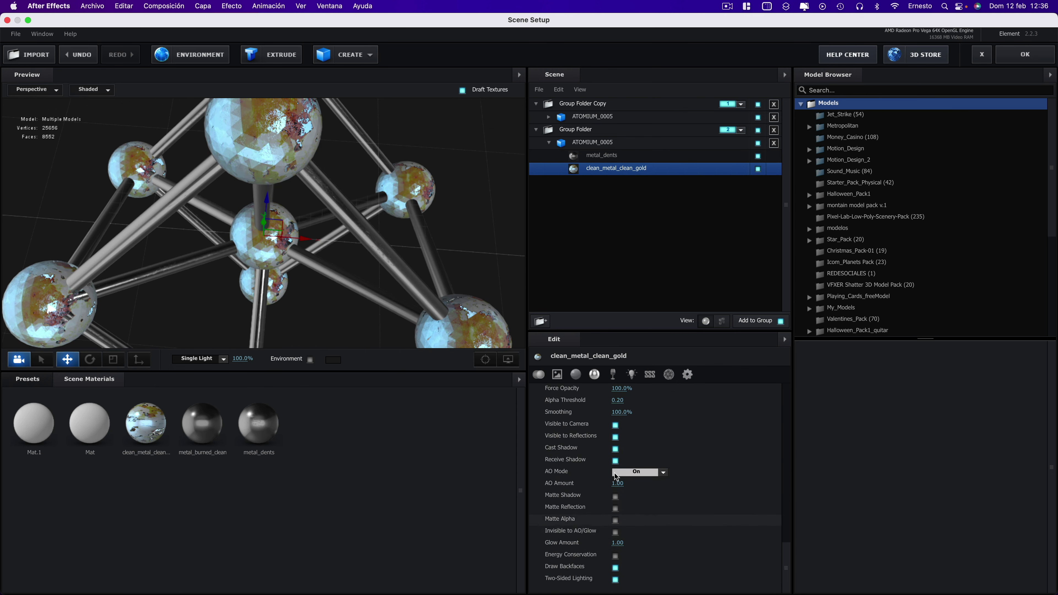
scroll(605, 445, up, 2)
scroll(641, 452, up, 1)
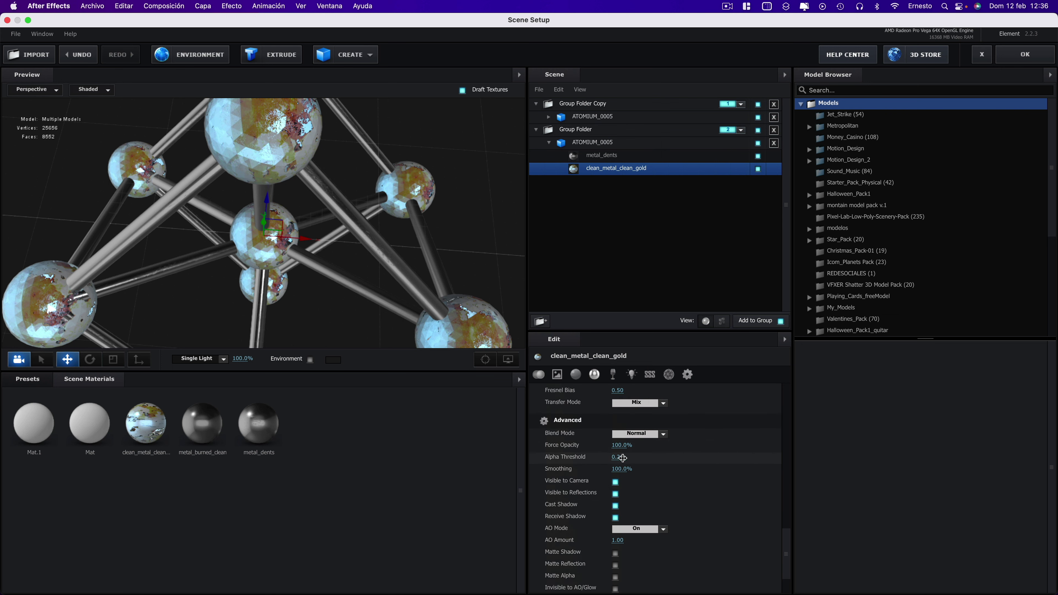
drag(638, 458, 657, 458)
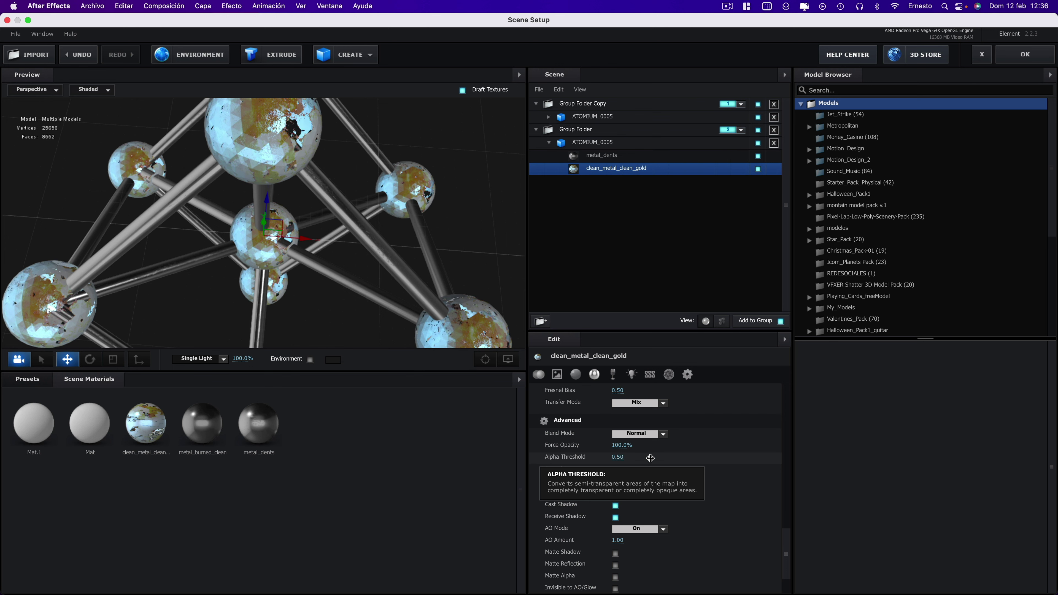
drag(487, 315, 367, 298)
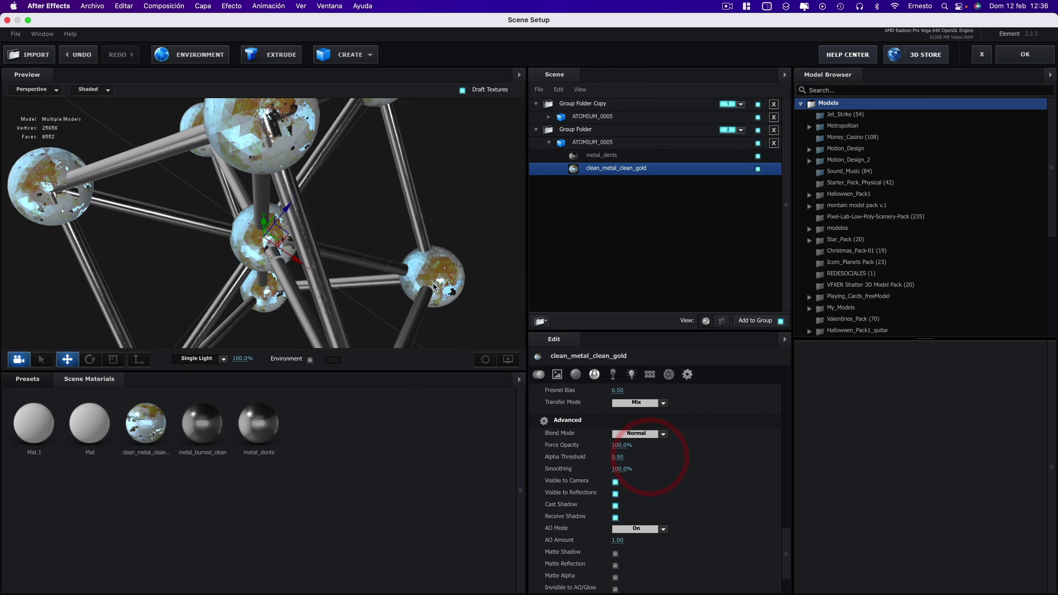
click(1015, 54)
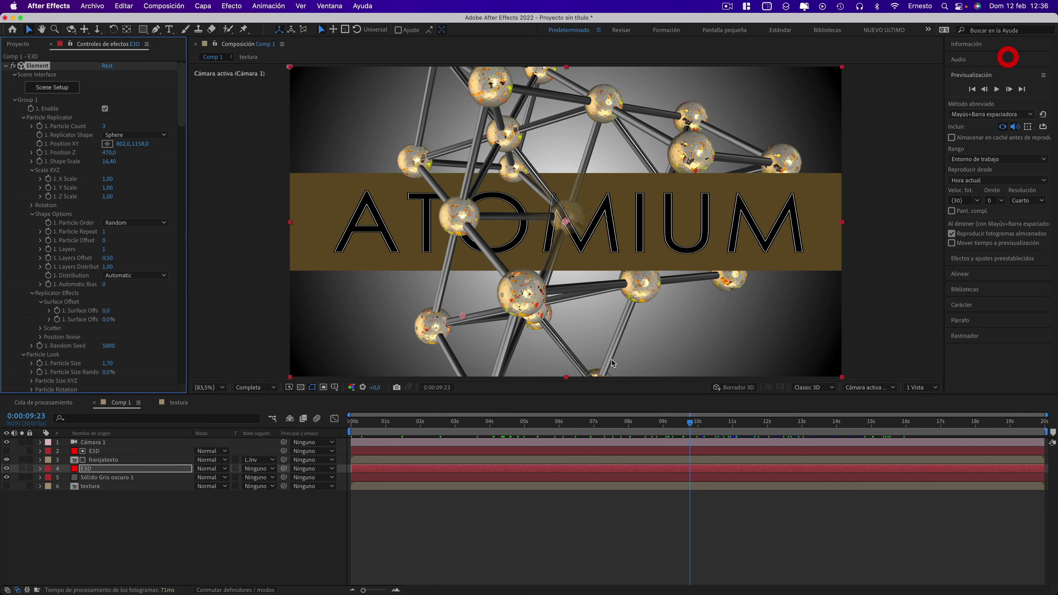
Open the franjatexto precomp and bring up Solid Settings for the band's solid
click(658, 418)
drag(598, 419, 528, 417)
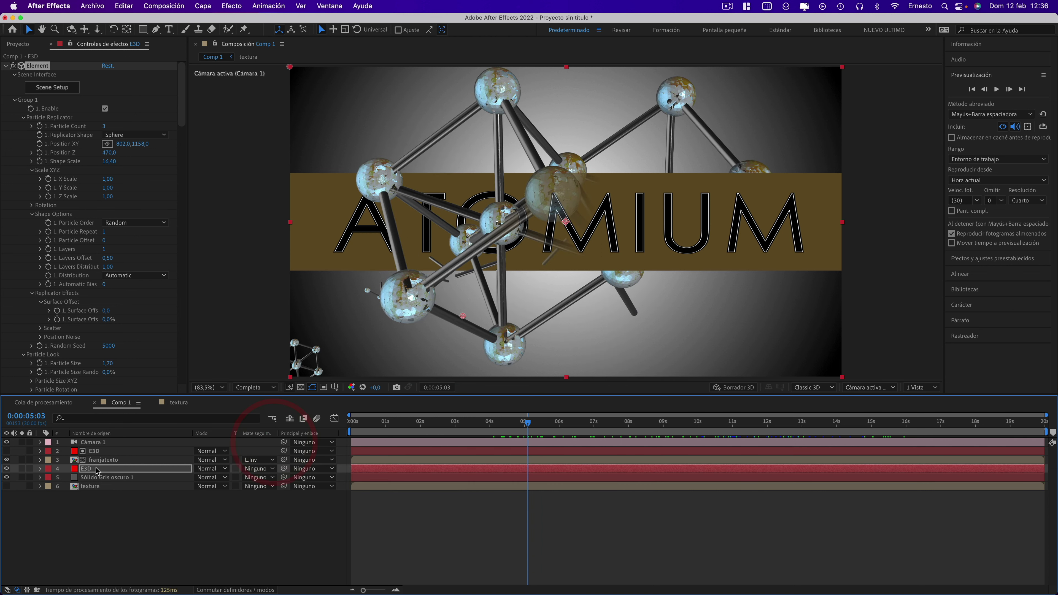
double_click(100, 460)
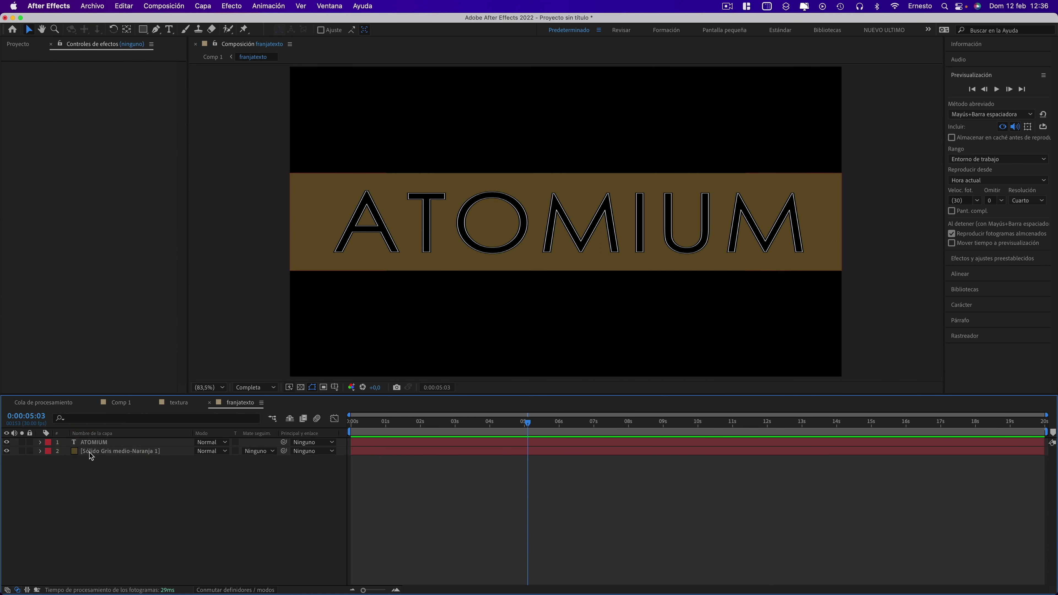
click(105, 450)
click(228, 6)
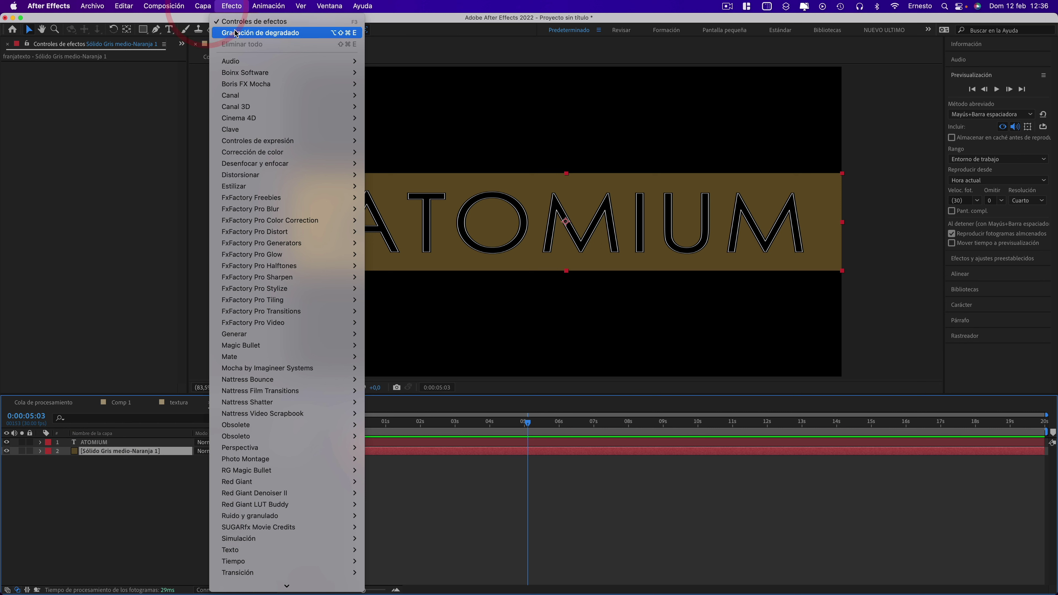
mouse_move(203, 6)
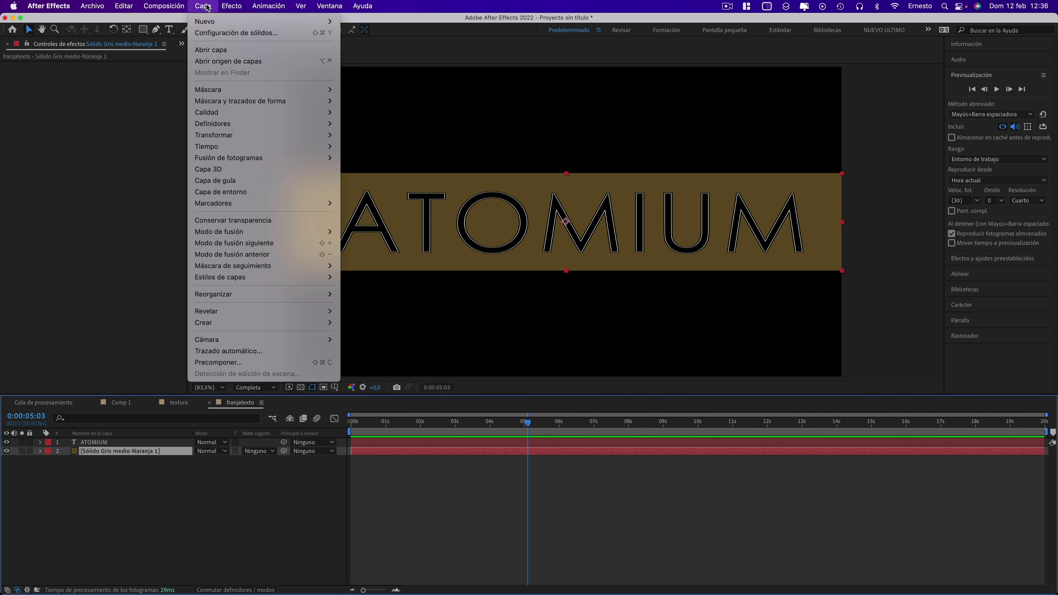
click(207, 35)
Set the solid's colour to dark teal 2A5B61 and return to Comp 1
click(148, 237)
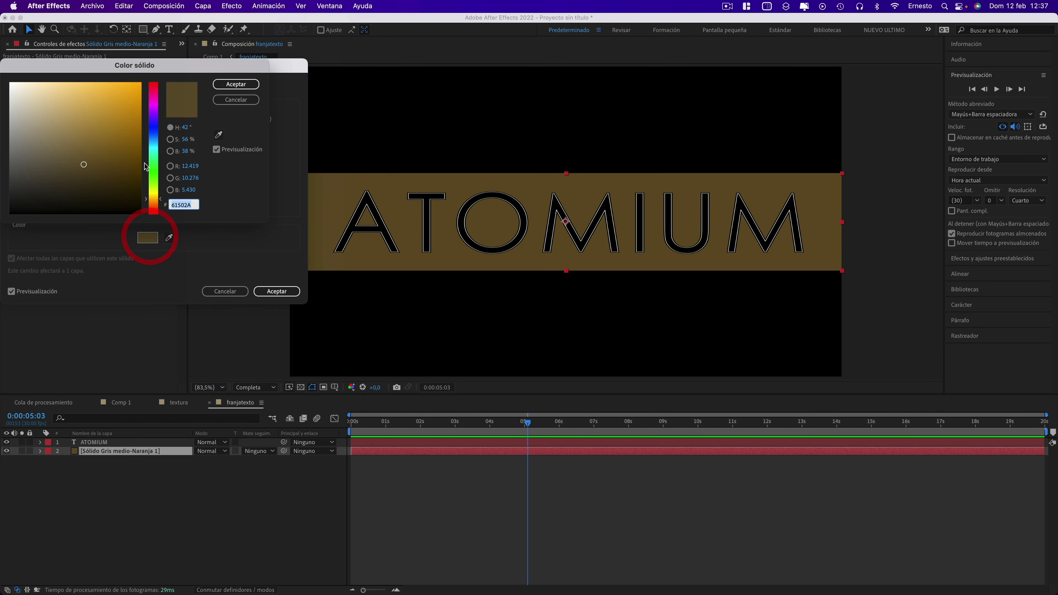
click(153, 143)
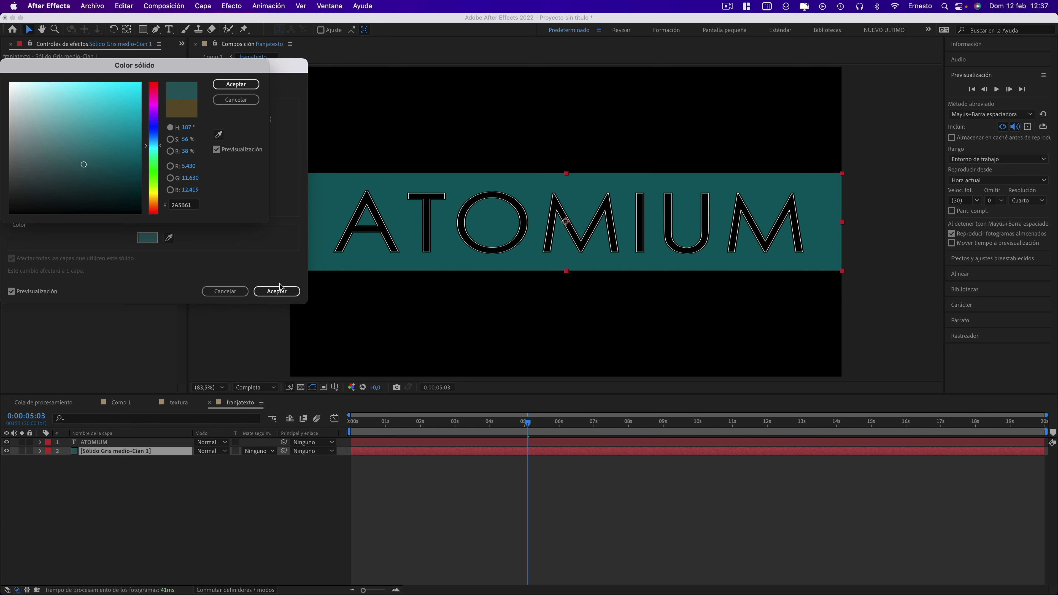
click(236, 84)
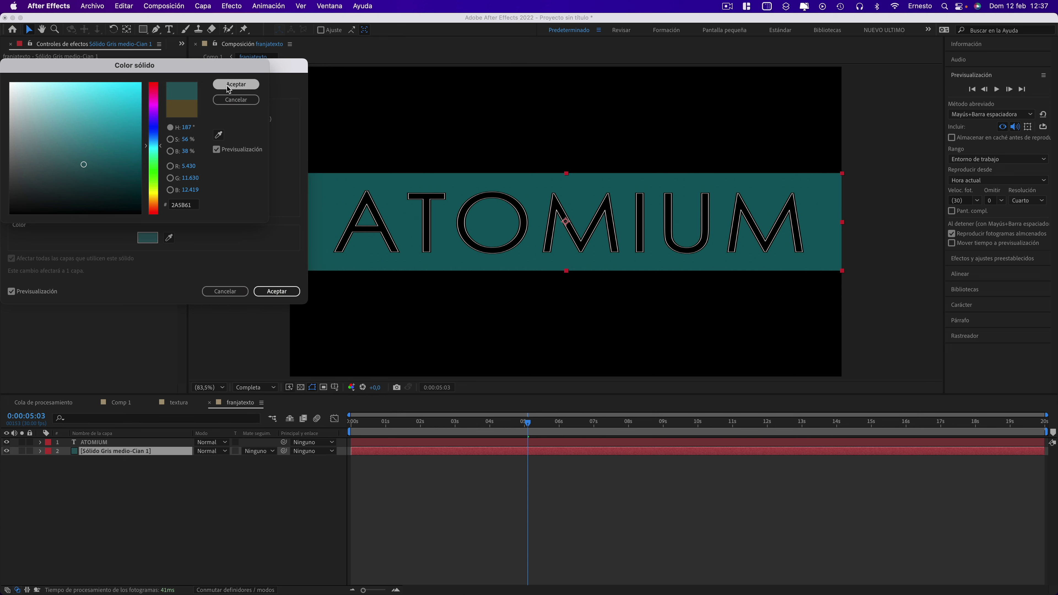
click(277, 291)
click(121, 402)
click(120, 403)
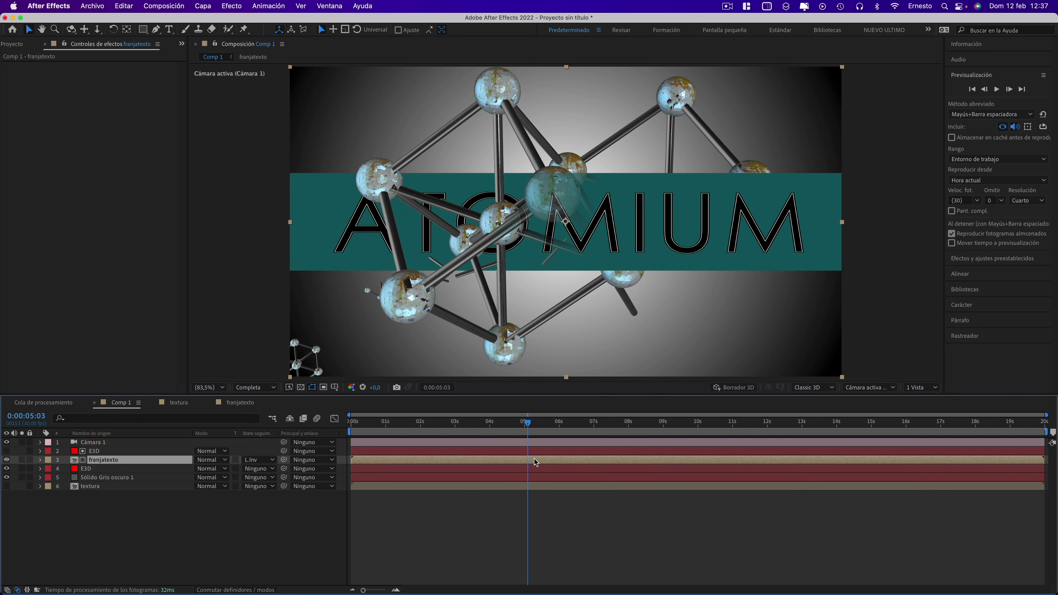
Enable the motion blur switch on the E3D atom layers, then return to frame 0
mouse_move(547, 422)
mouse_down()
mouse_move(722, 434)
mouse_move(383, 416)
mouse_up()
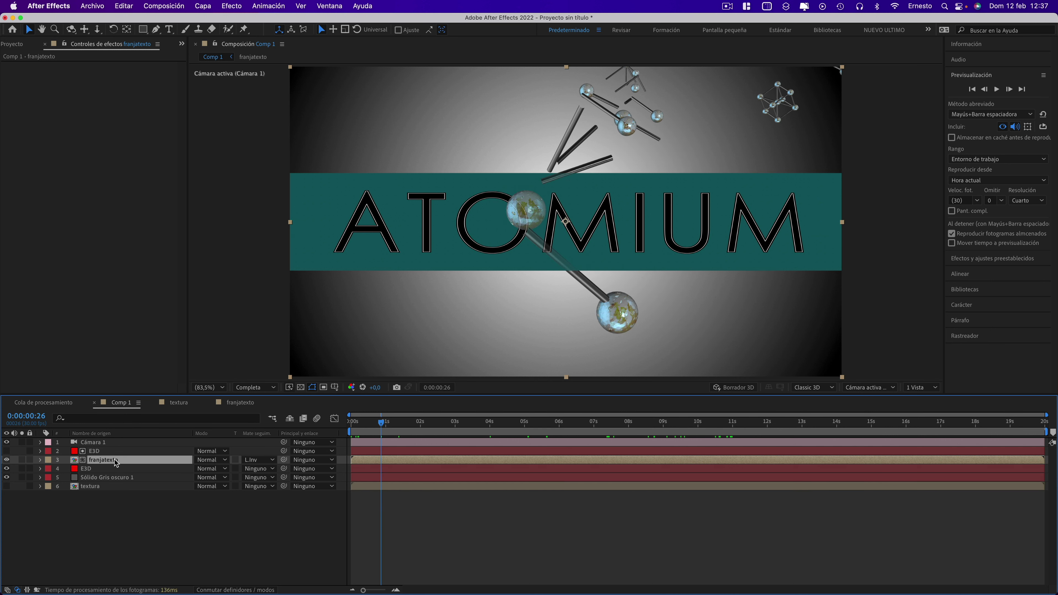
click(93, 469)
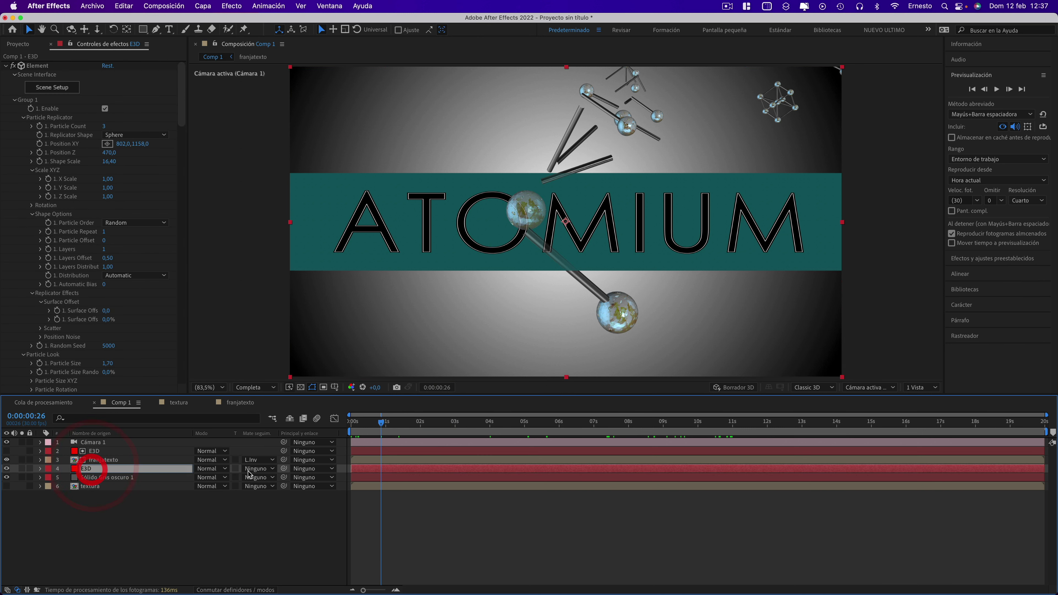
click(243, 590)
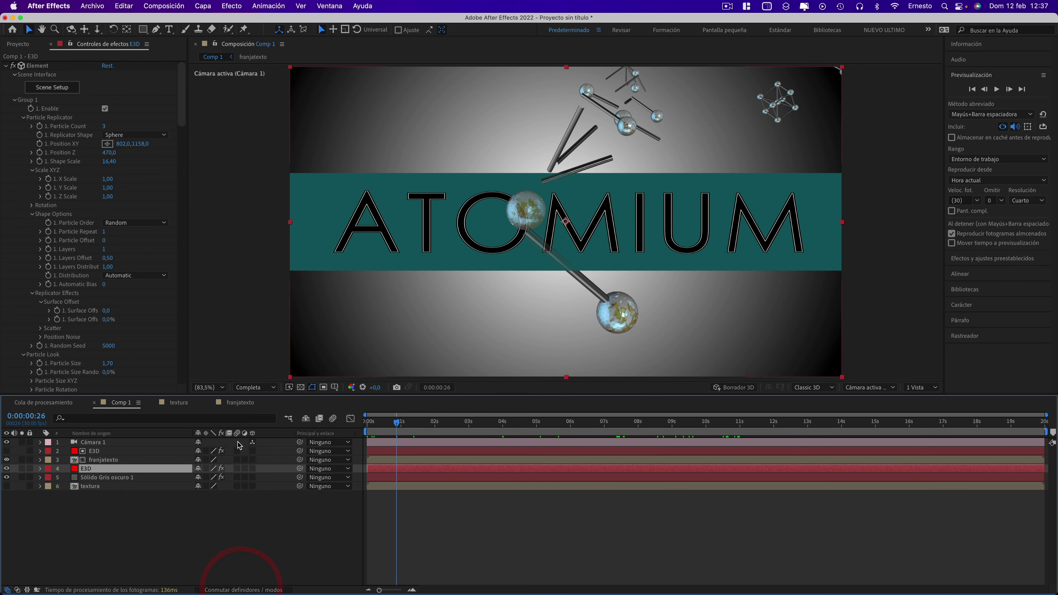
click(236, 468)
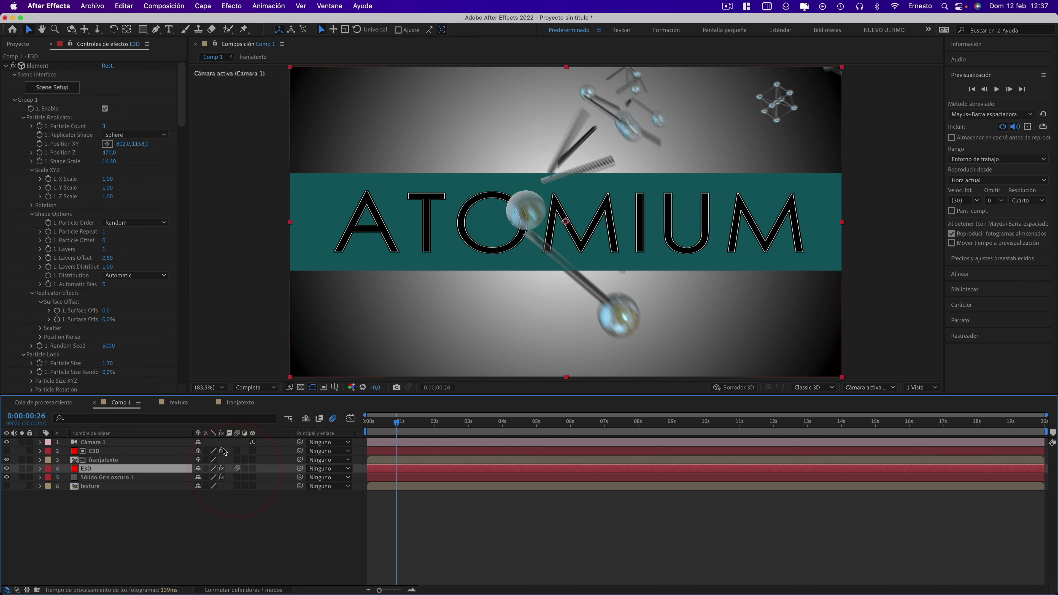
click(106, 451)
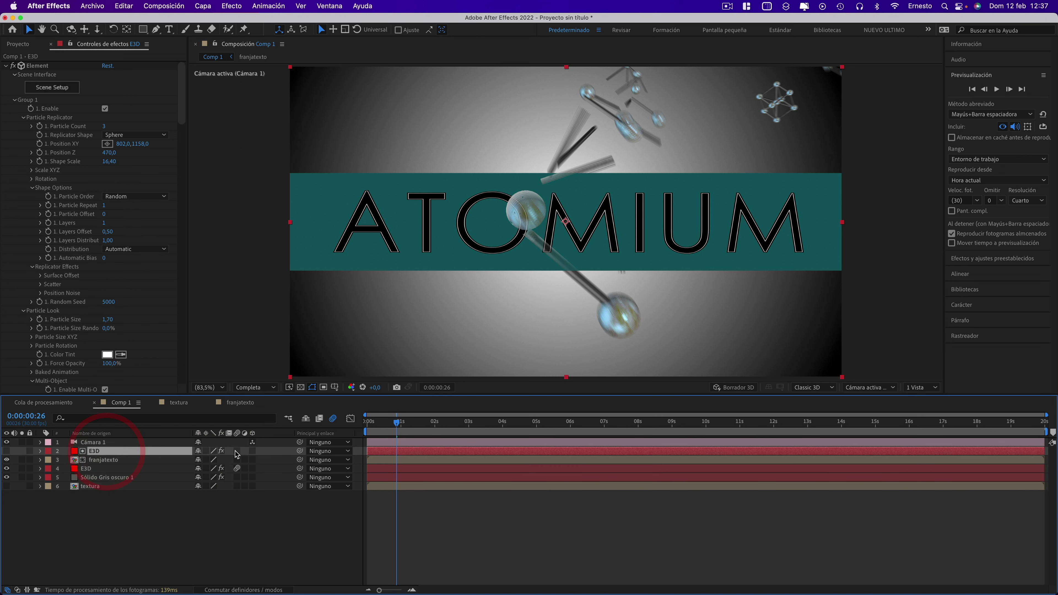
click(364, 423)
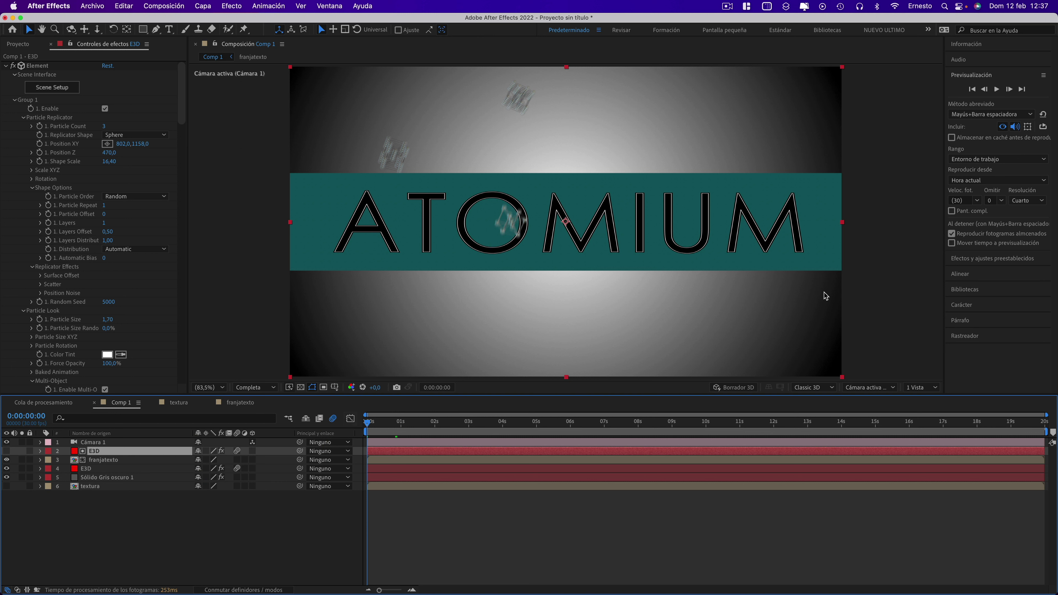
Change preview resolution from Cuarto to Total and replay from frame 0
click(997, 89)
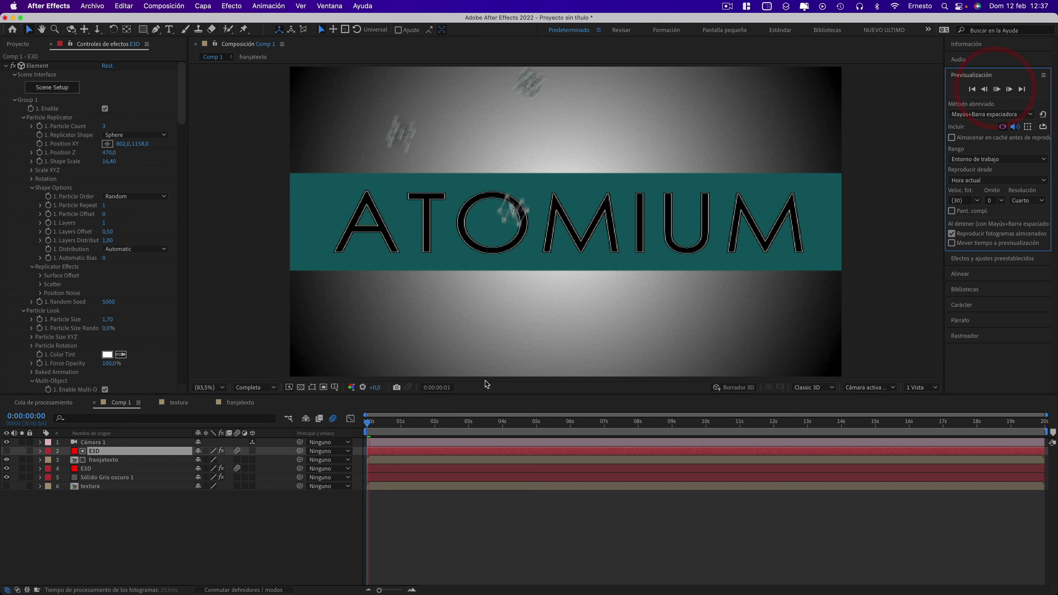
click(1020, 200)
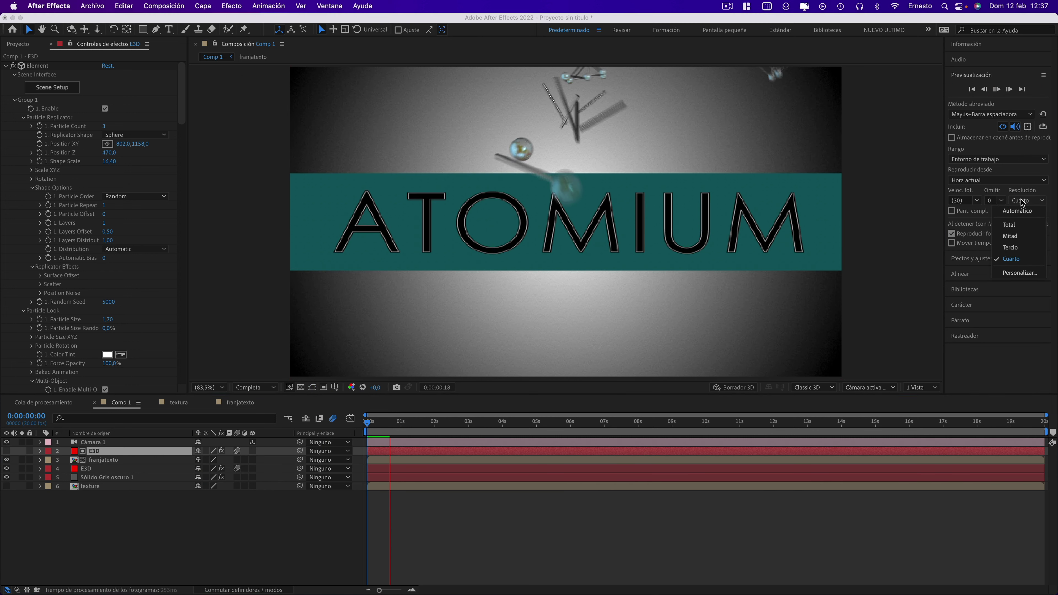
click(1011, 227)
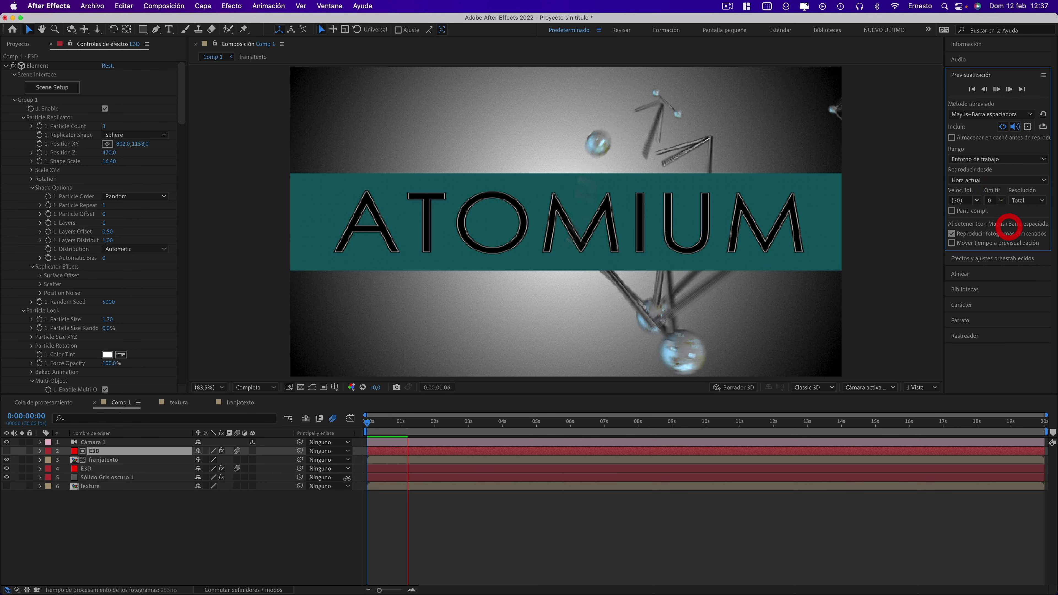
click(367, 423)
click(366, 421)
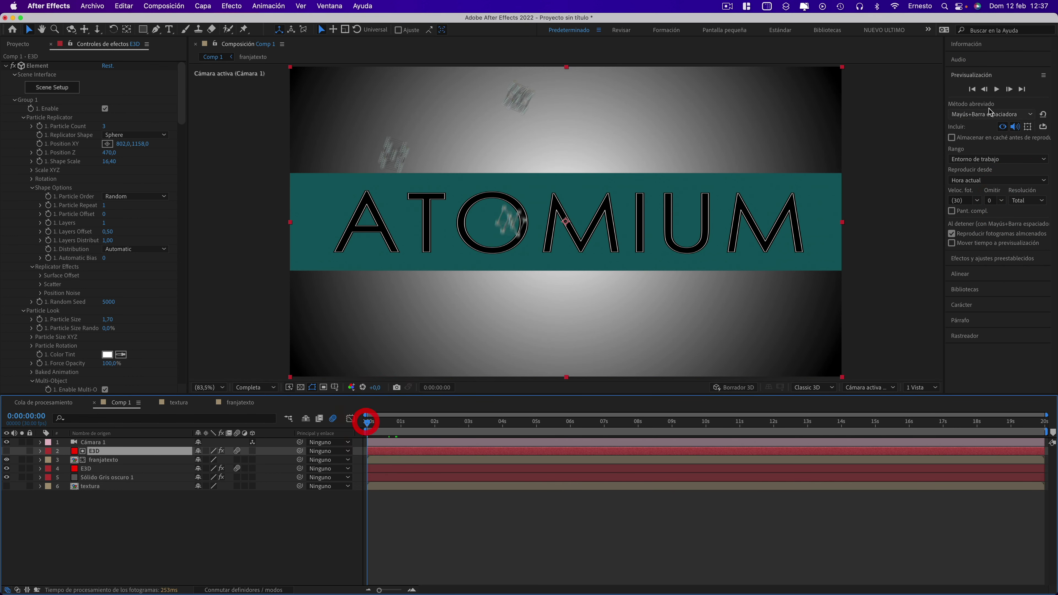
click(997, 89)
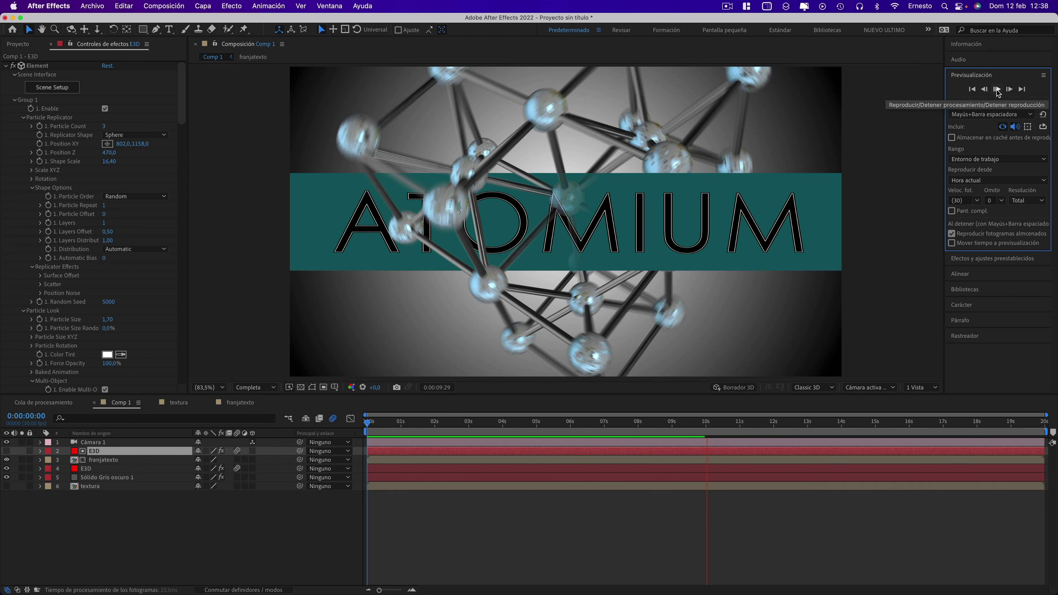
click(996, 90)
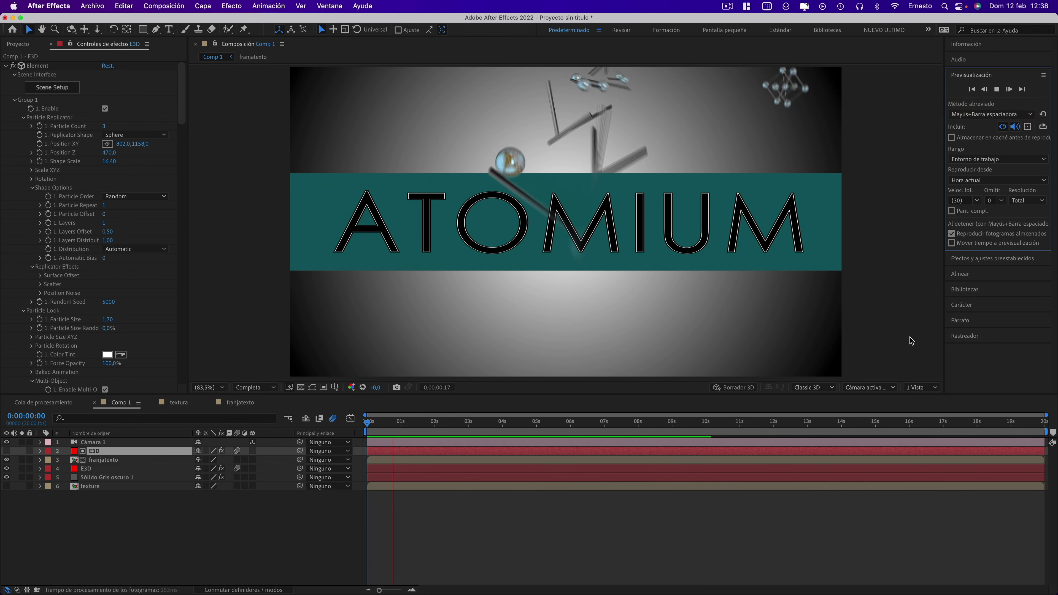